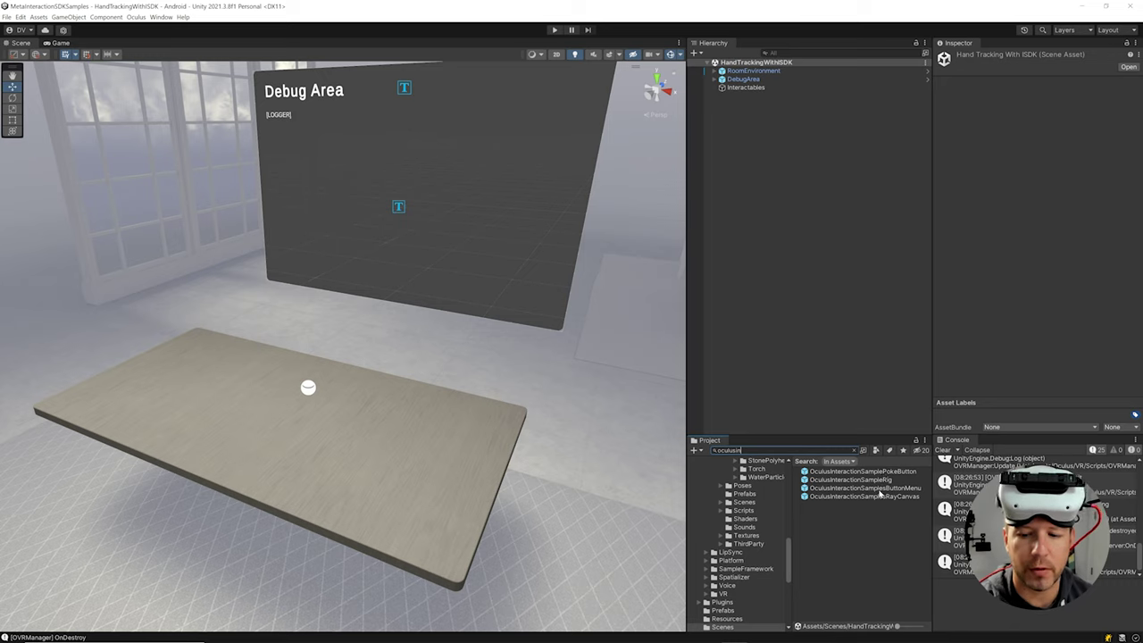
Add the OculusInteractionSampleRig prefab to the scene hierarchy between DebugArea and Interactables, and focus on it in the scene.
{"action": "left_click_drag", "start_coordinate": [872, 483], "coordinate": [759, 84]}
{"action": "left_click", "coordinate": [757, 95]}
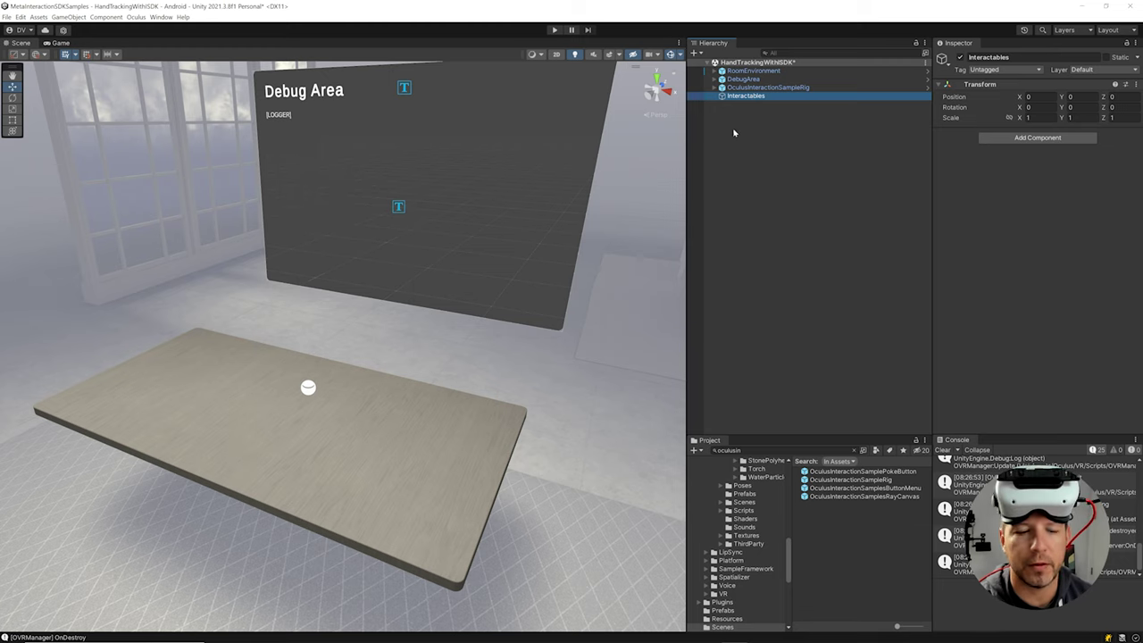
{"action": "scroll", "coordinate": [377, 283], "scroll_direction": "down", "scroll_amount": 5}
{"action": "left_click", "coordinate": [737, 88]}
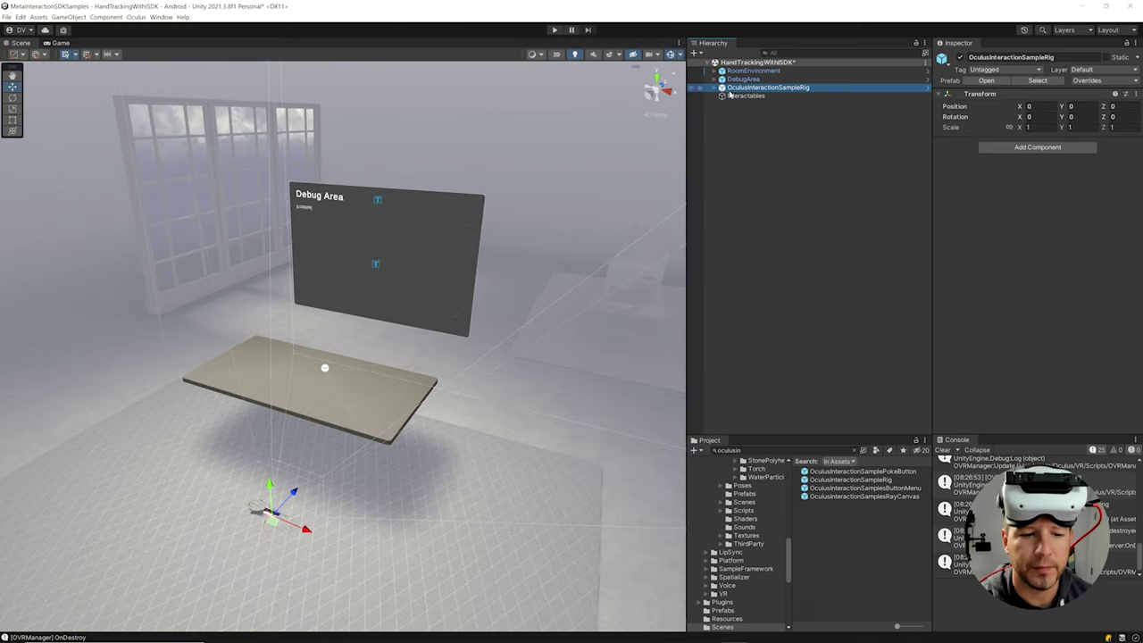
{"action": "key", "text": "f"}
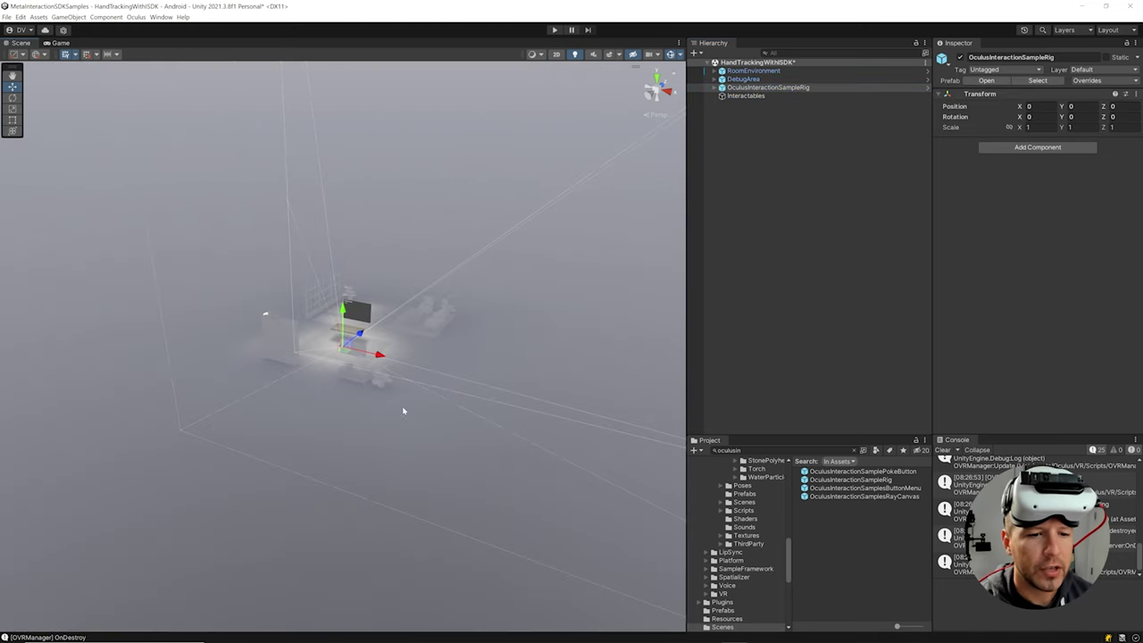
Deactivate the RoomEnvironment object and select the OculusInteractionSampleRig.
{"action": "left_click", "coordinate": [773, 71]}
{"action": "left_click", "coordinate": [960, 58]}
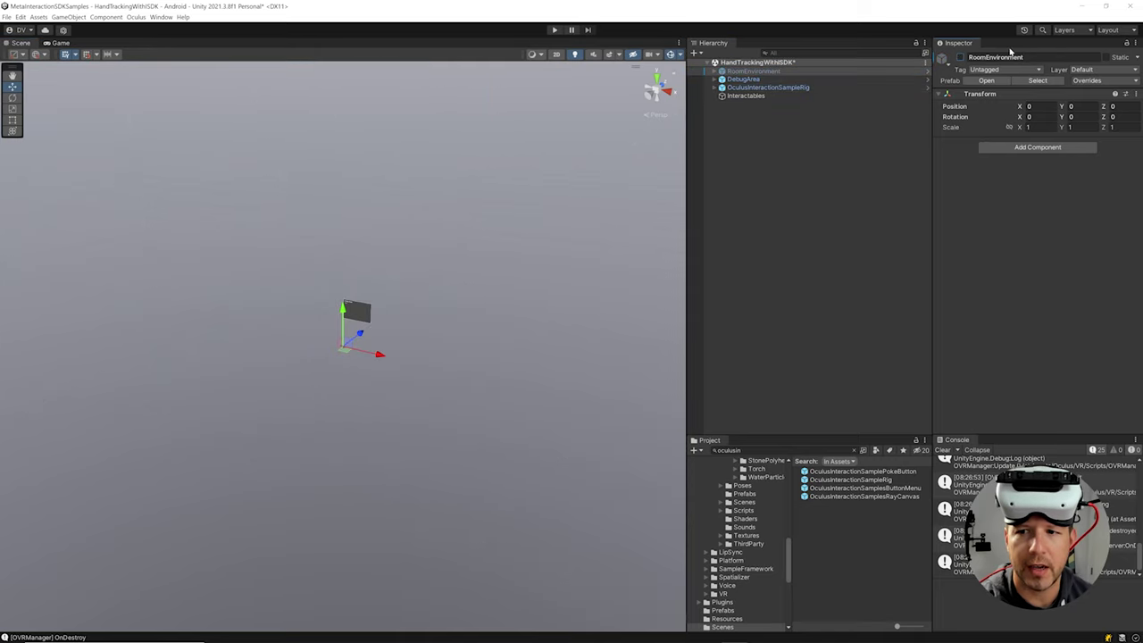
{"action": "left_click", "coordinate": [751, 96]}
{"action": "left_click", "coordinate": [763, 87]}
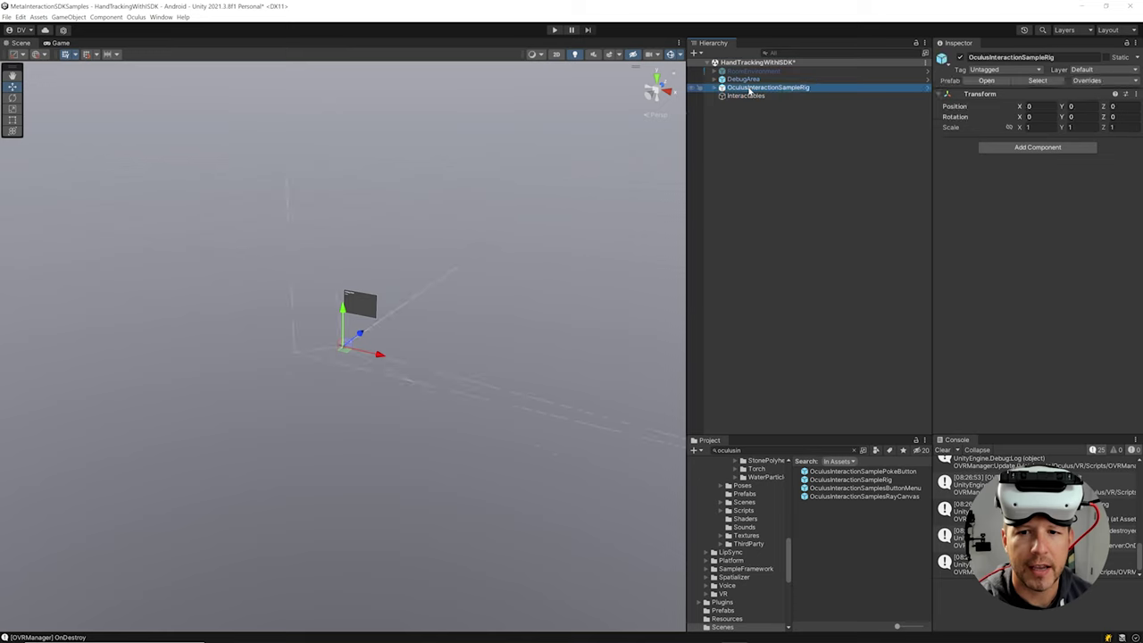
Examine the rig's hand and controller models up close in the scene.
{"action": "scroll", "coordinate": [492, 281], "scroll_direction": "up", "scroll_amount": 10}
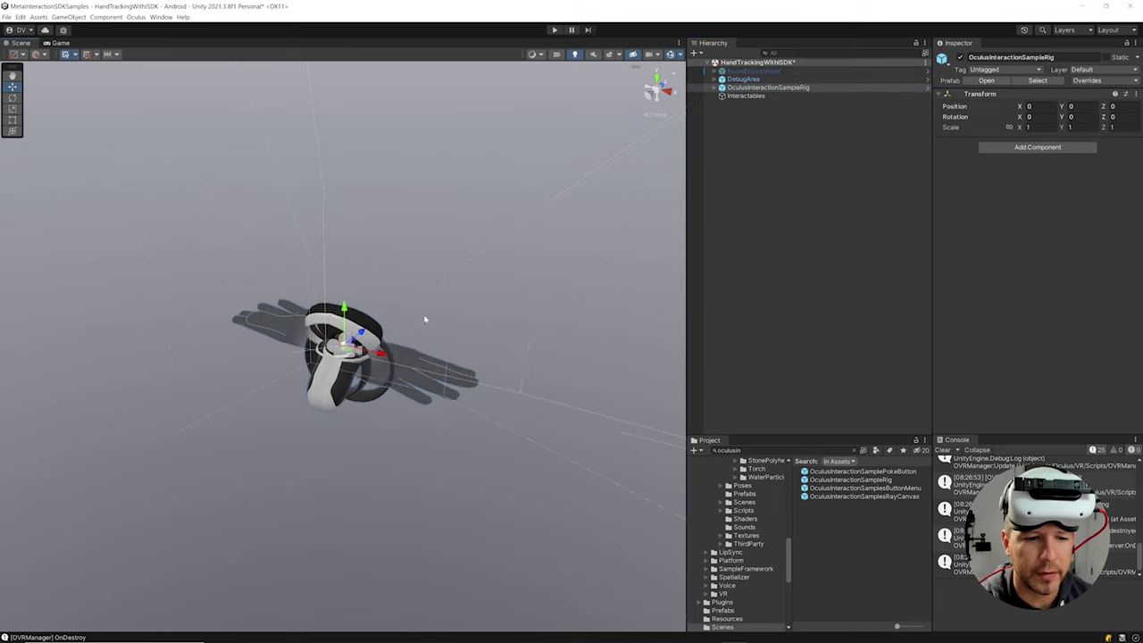
{"action": "left_click_drag", "start_coordinate": [426, 331], "coordinate": [489, 348], "text": "alt"}
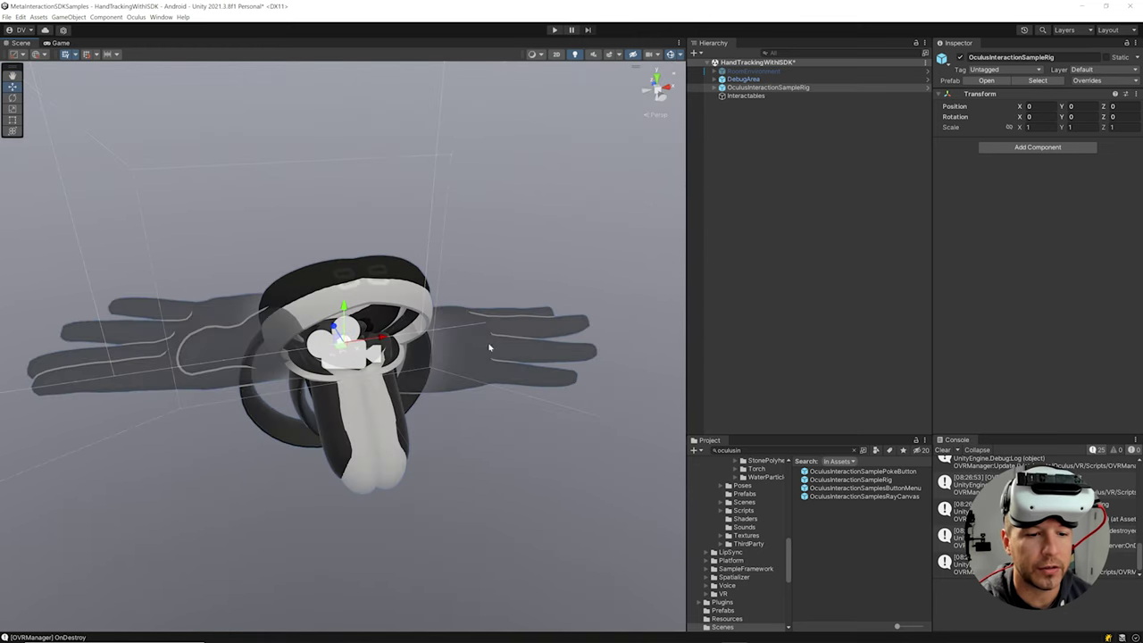
{"action": "left_click", "coordinate": [380, 301]}
{"action": "left_click_drag", "start_coordinate": [429, 299], "coordinate": [403, 314], "text": "alt"}
{"action": "left_click", "coordinate": [397, 301]}
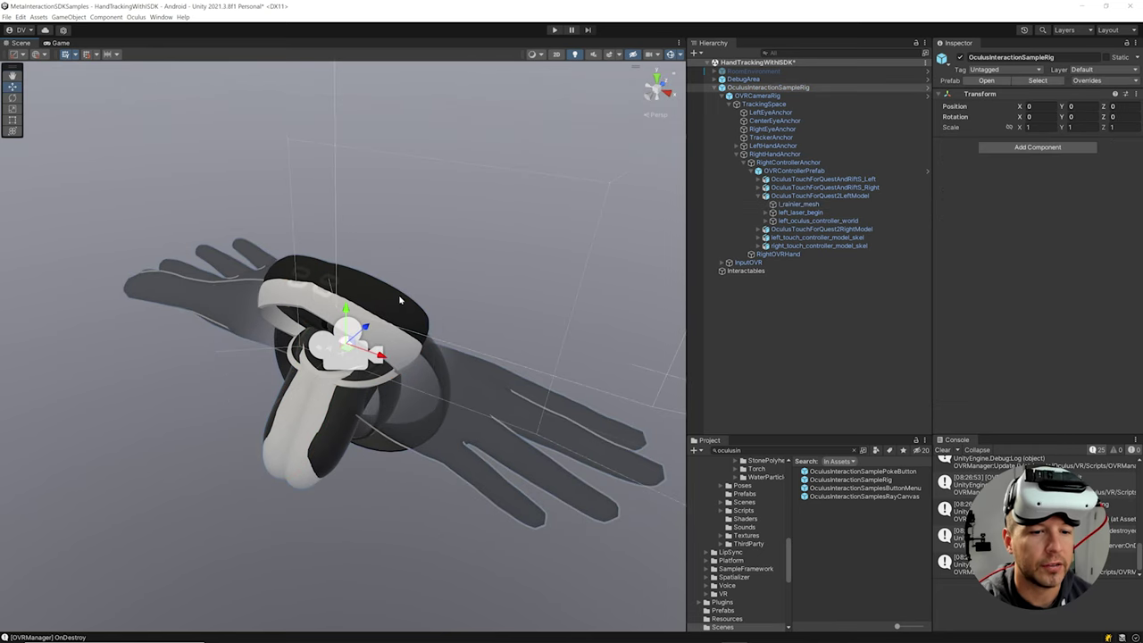
{"action": "left_click", "coordinate": [400, 301]}
{"action": "left_click_drag", "start_coordinate": [486, 277], "coordinate": [461, 405], "text": "alt"}
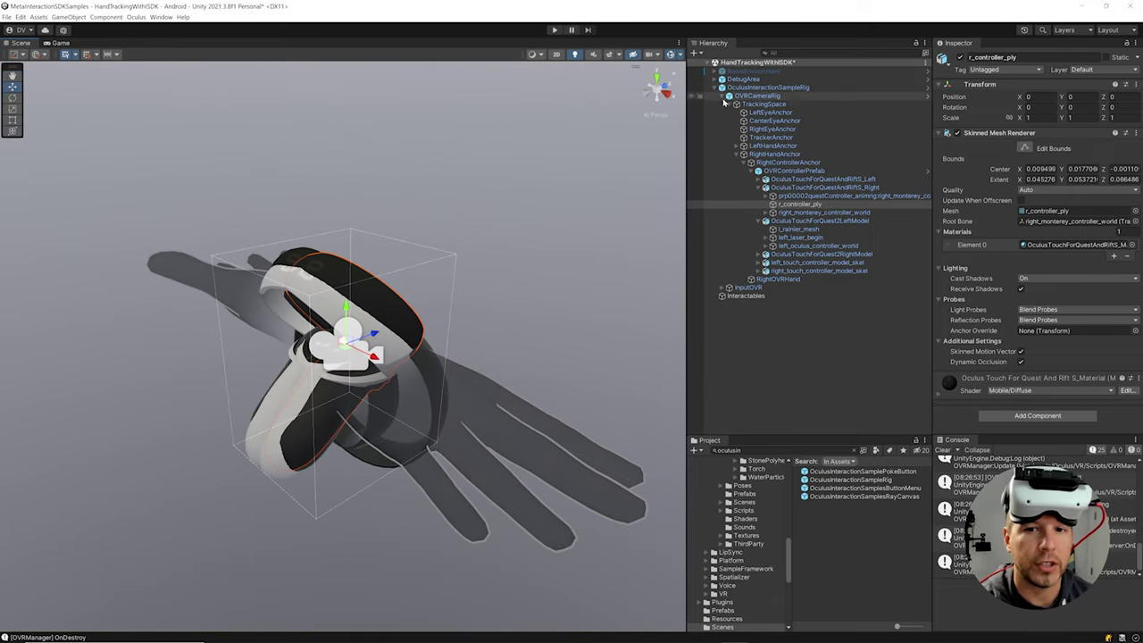
Collapse the rig's hierarchy and reactivate the RoomEnvironment object.
{"action": "left_click", "coordinate": [722, 88]}
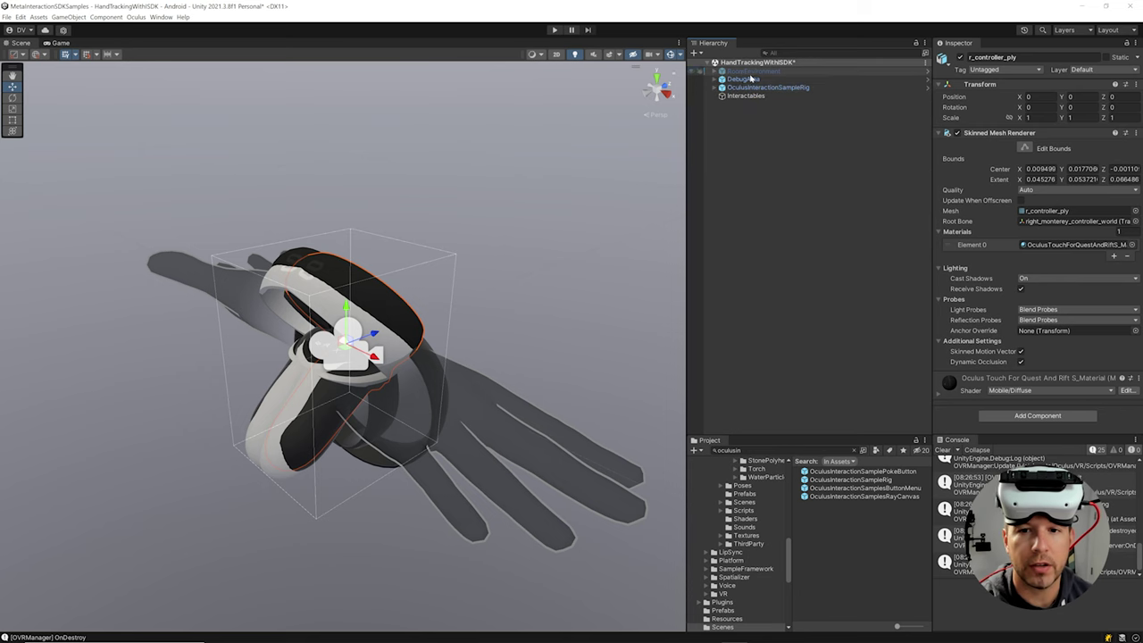
{"action": "left_click", "coordinate": [777, 72]}
{"action": "left_click", "coordinate": [960, 57]}
{"action": "scroll", "coordinate": [676, 257], "scroll_direction": "down", "scroll_amount": 10}
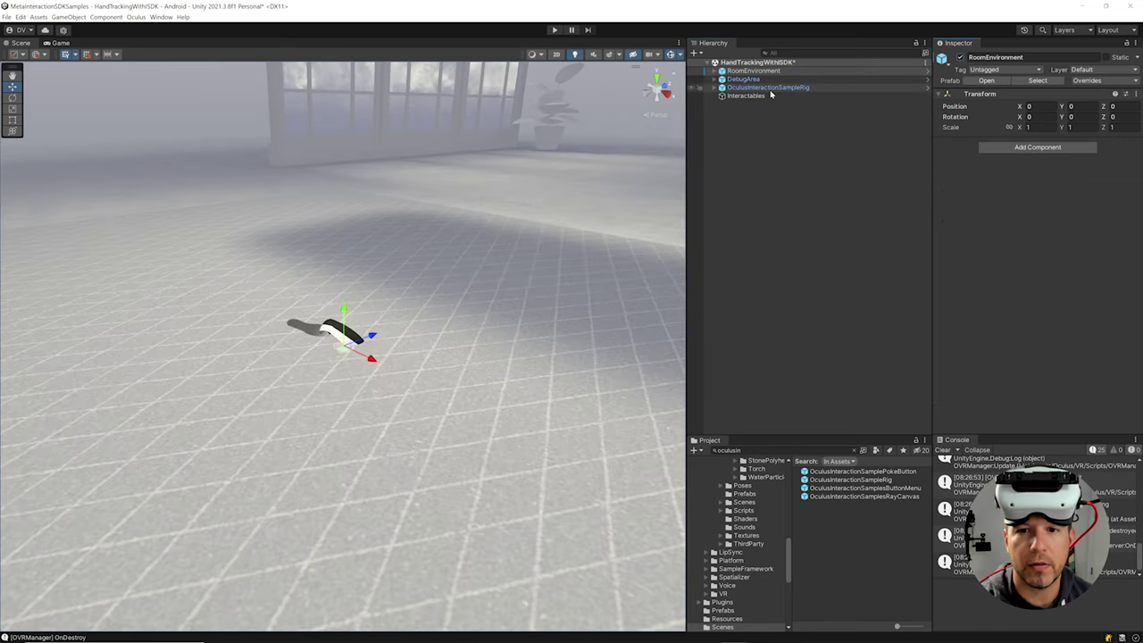
{"action": "right_click_drag", "start_coordinate": [357, 339], "coordinate": [420, 303]}
{"action": "right_click_drag", "start_coordinate": [336, 269], "coordinate": [524, 337]}
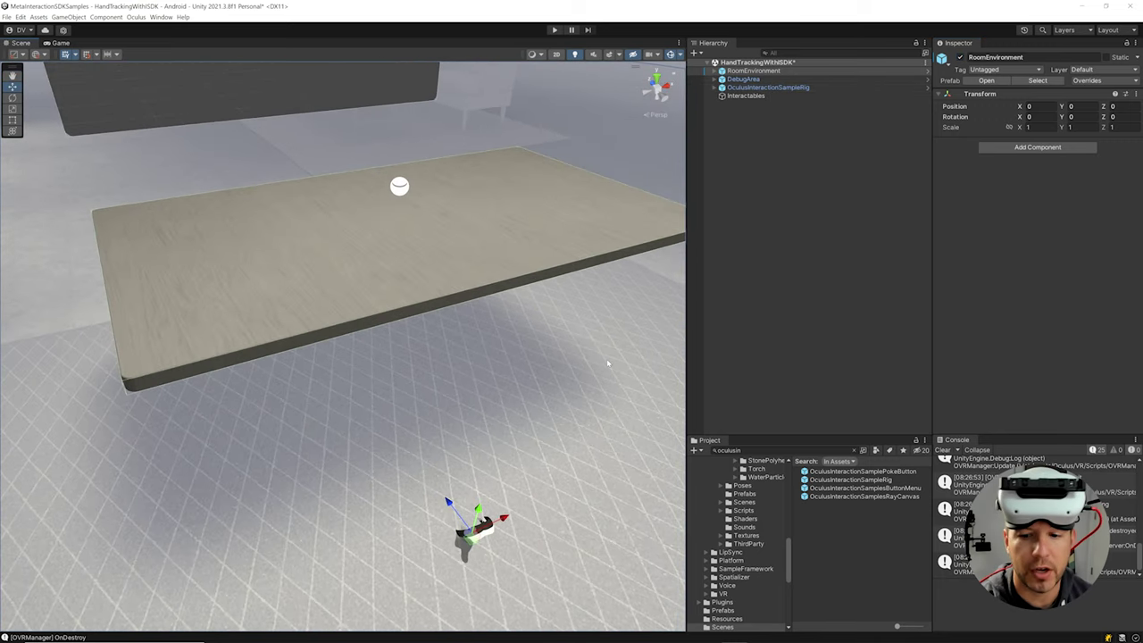
Compare the contents of the Runtime and Samples folders inside Oculus/Interaction.
{"action": "scroll", "coordinate": [757, 491], "scroll_direction": "up", "scroll_amount": 10}
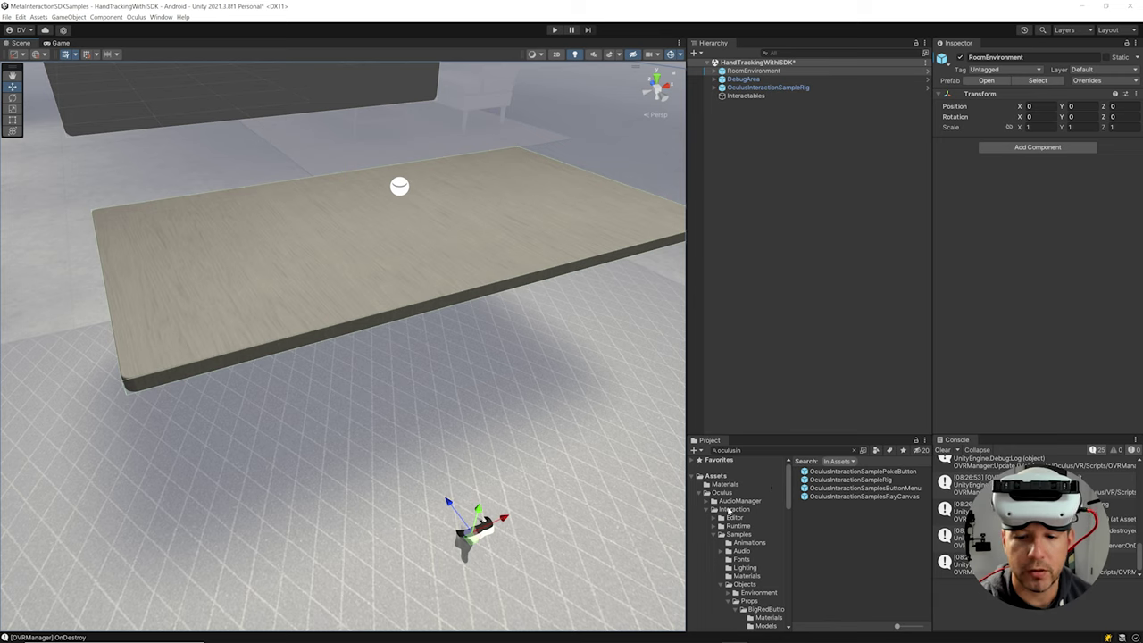
{"action": "left_click", "coordinate": [720, 534]}
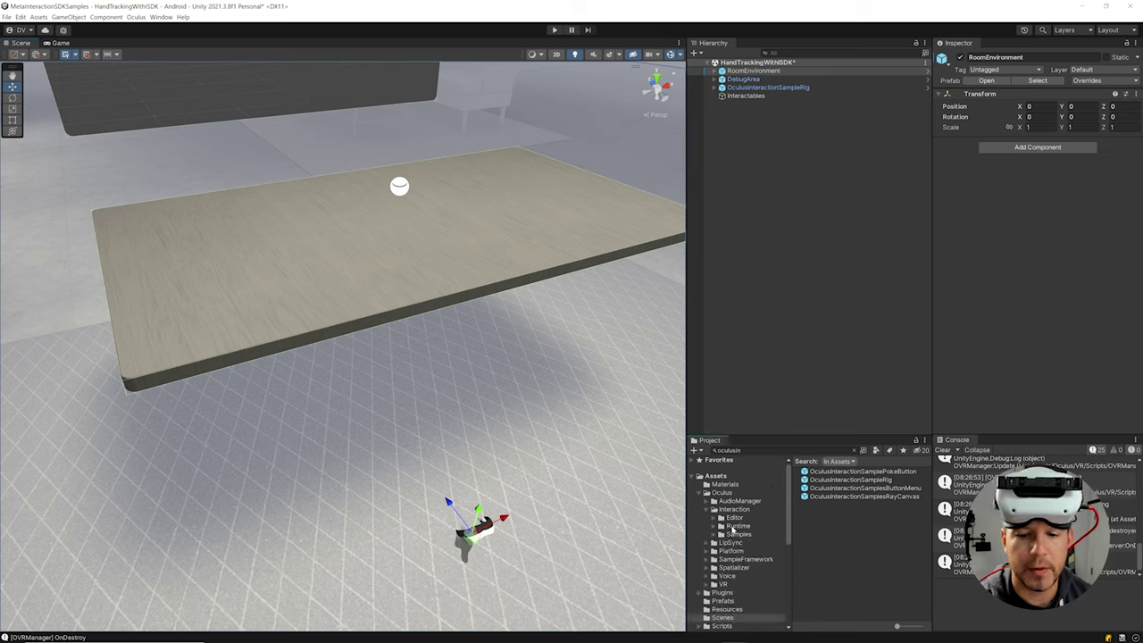
{"action": "scroll", "coordinate": [739, 518], "scroll_direction": "down", "scroll_amount": 2}
{"action": "left_click", "coordinate": [738, 495]}
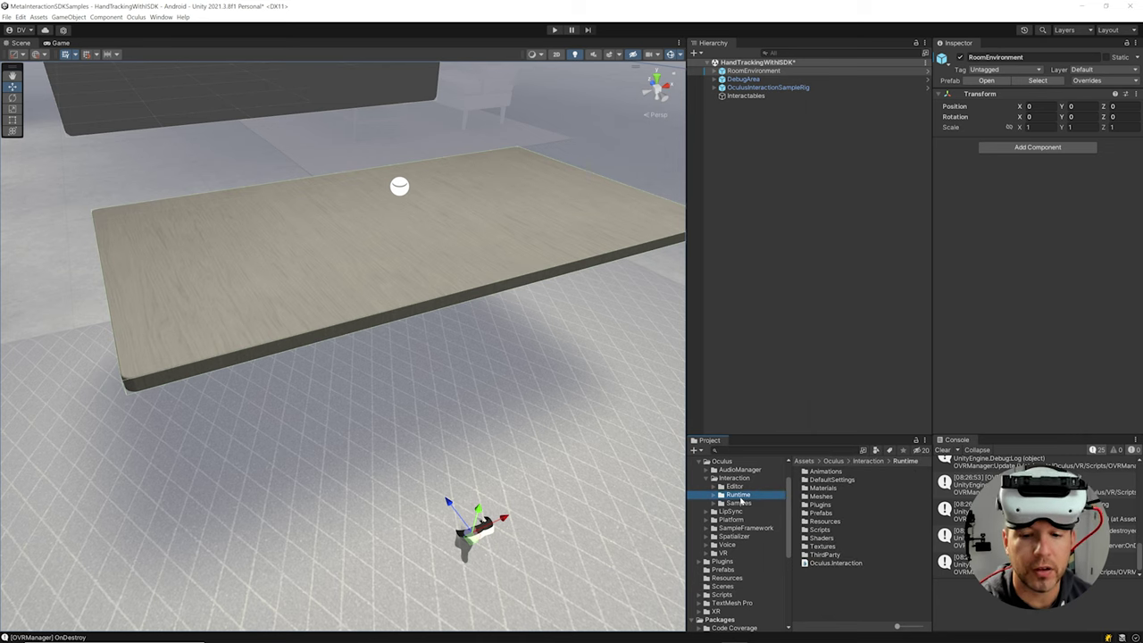
{"action": "left_click", "coordinate": [735, 505]}
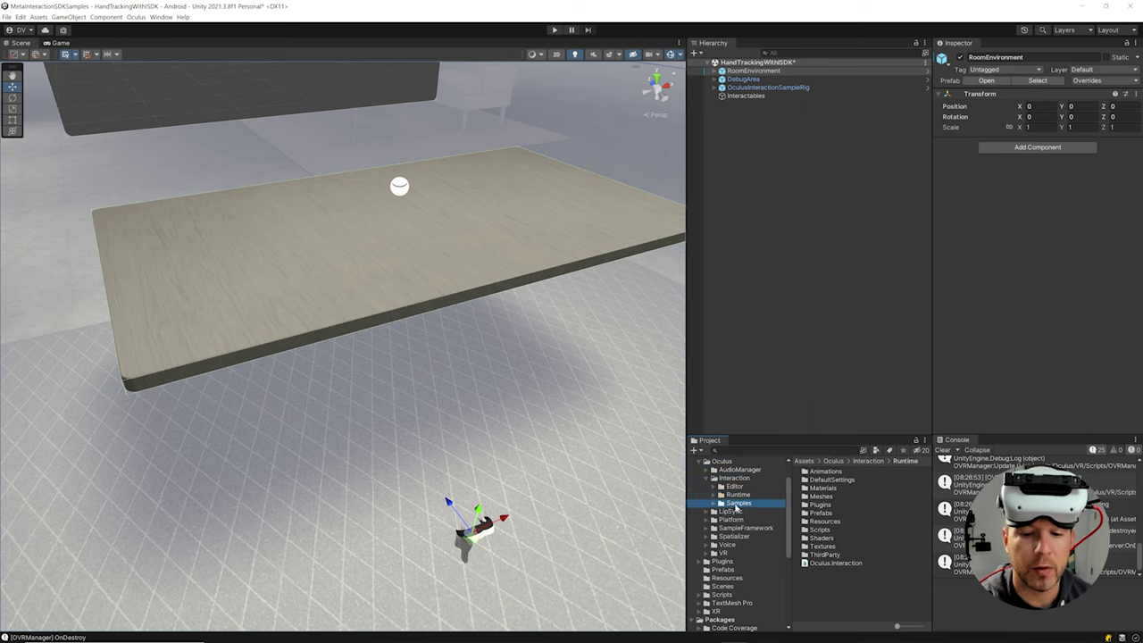
{"action": "left_click", "coordinate": [737, 496]}
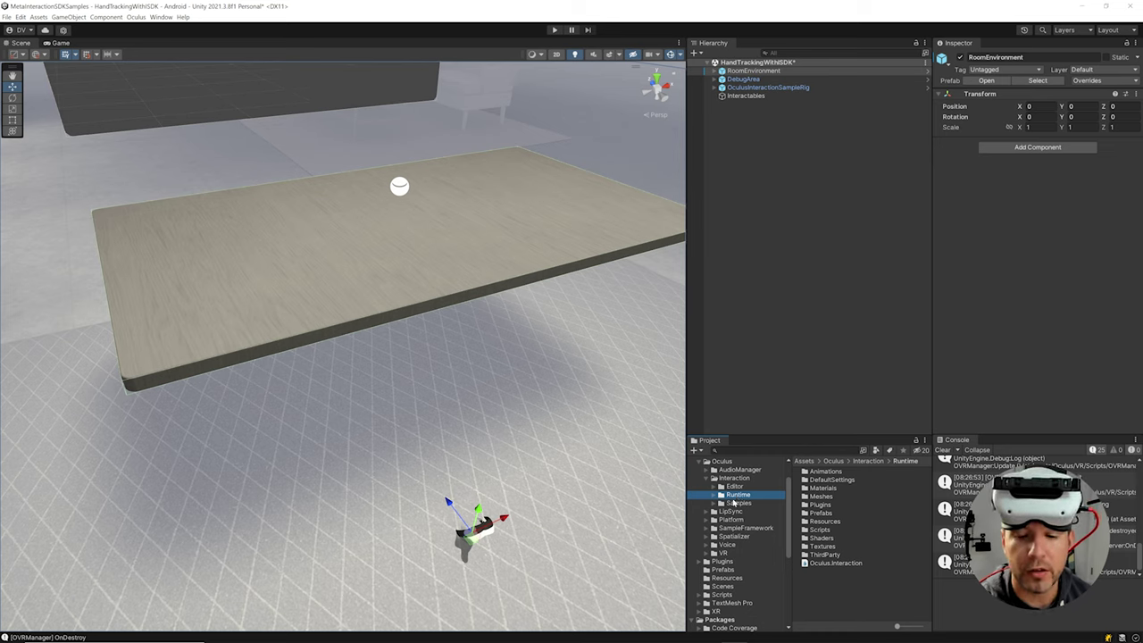
{"action": "left_click", "coordinate": [738, 504]}
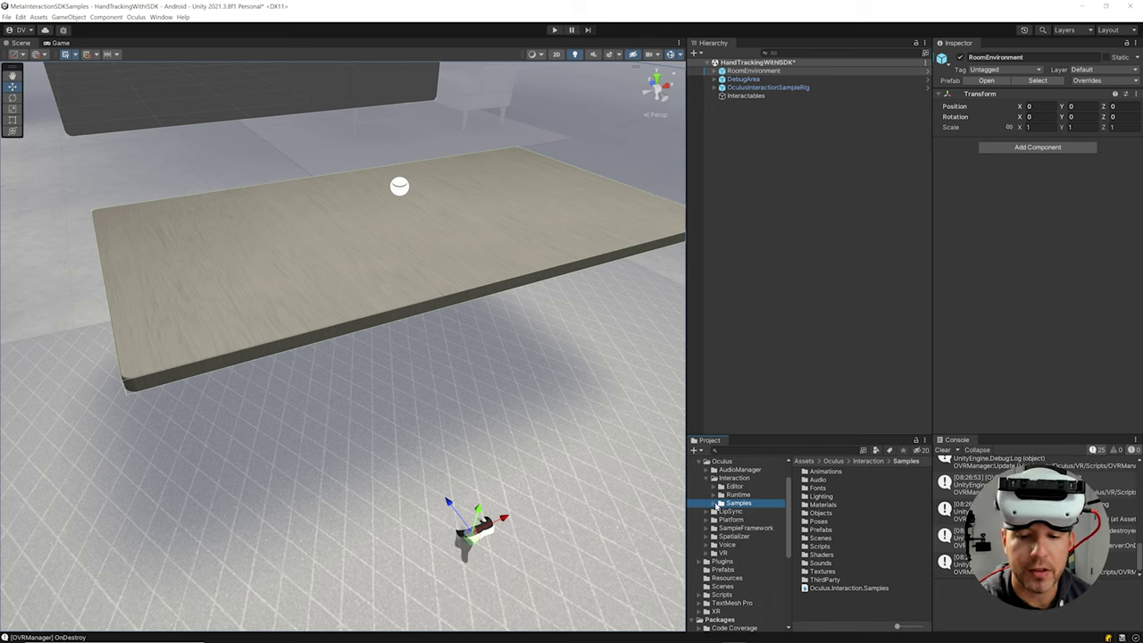
Find the BigRedButton prefab in the Samples/Objects/Props folder and add it as a child of Interactables.
{"action": "left_click", "coordinate": [716, 504], "text": "alt"}
{"action": "scroll", "coordinate": [738, 507], "scroll_direction": "down", "scroll_amount": 2}
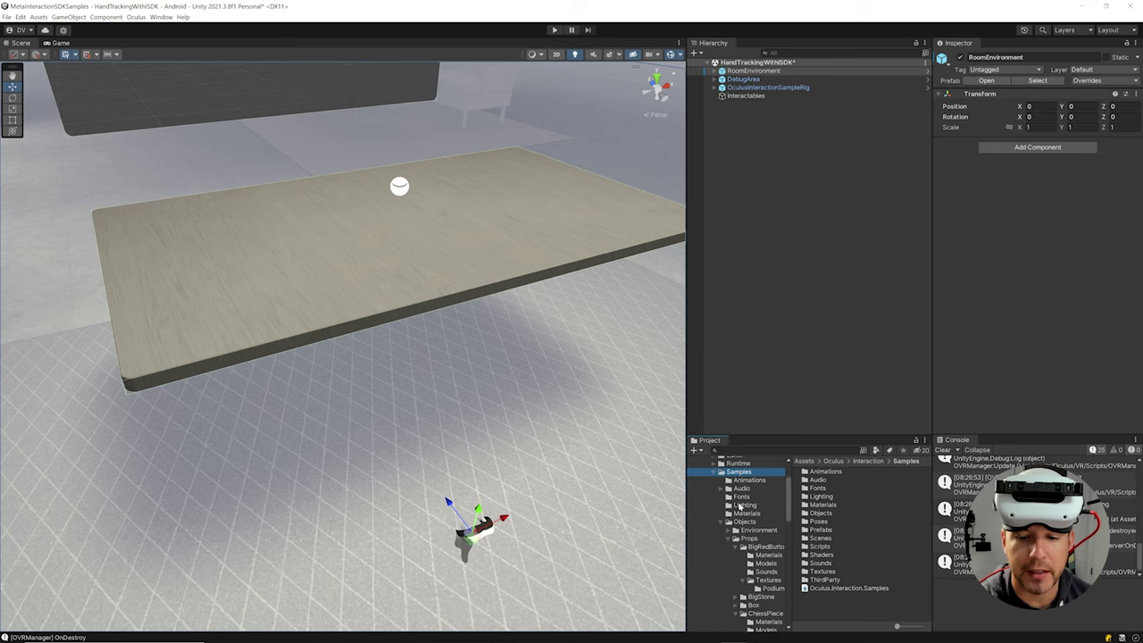
{"action": "left_click", "coordinate": [750, 541]}
{"action": "scroll", "coordinate": [752, 526], "scroll_direction": "down", "scroll_amount": 2}
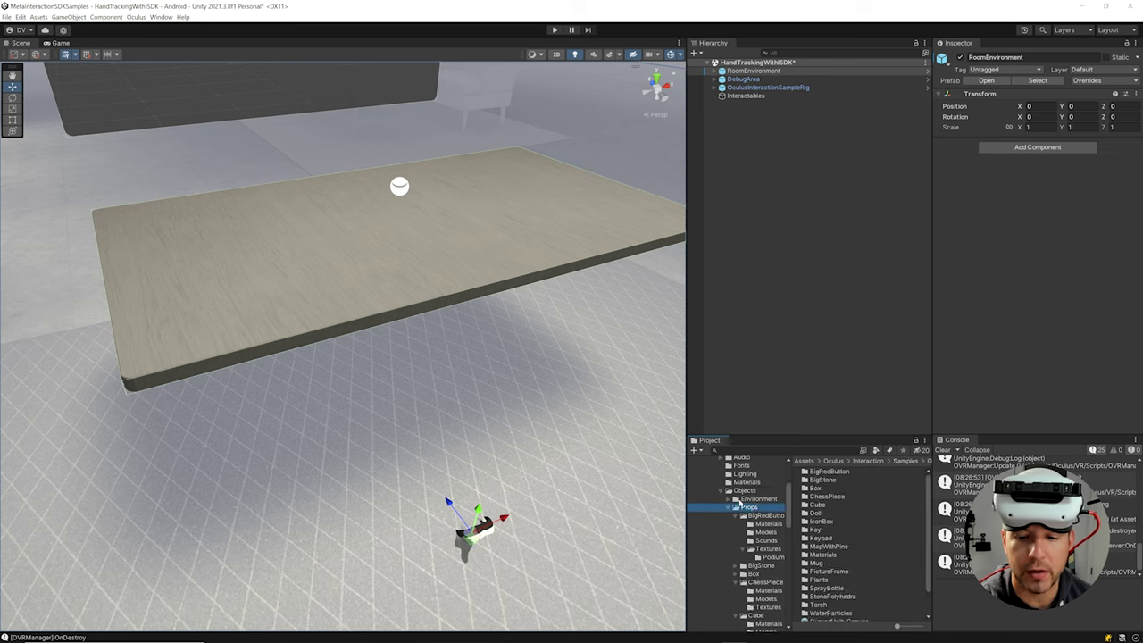
{"action": "left_click", "coordinate": [764, 515]}
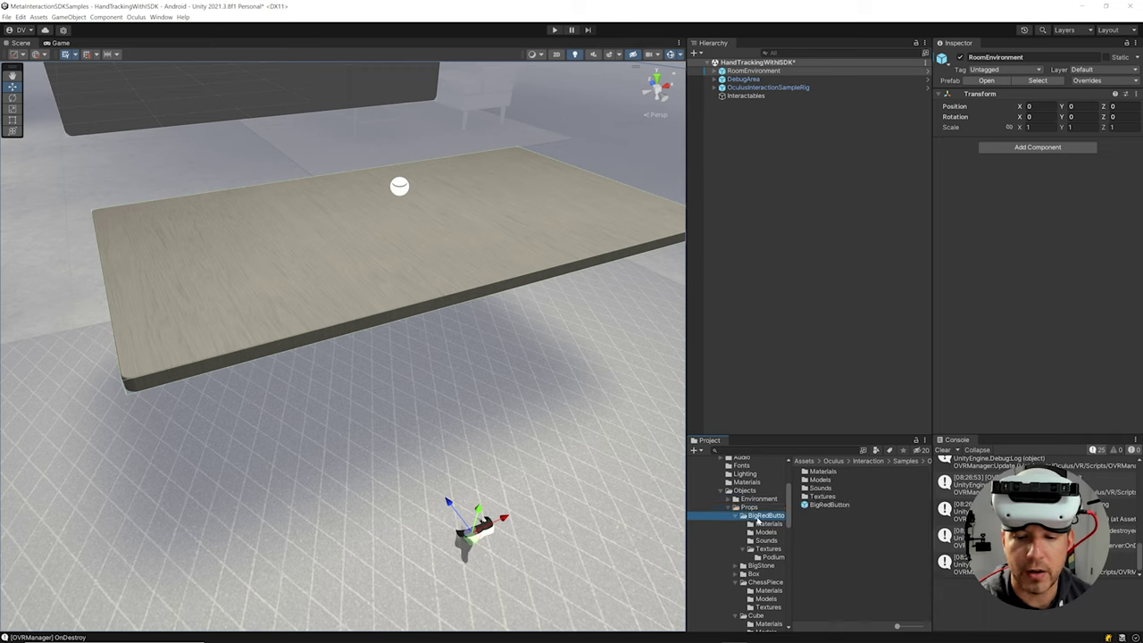
{"action": "left_click_drag", "start_coordinate": [814, 511], "coordinate": [756, 98]}
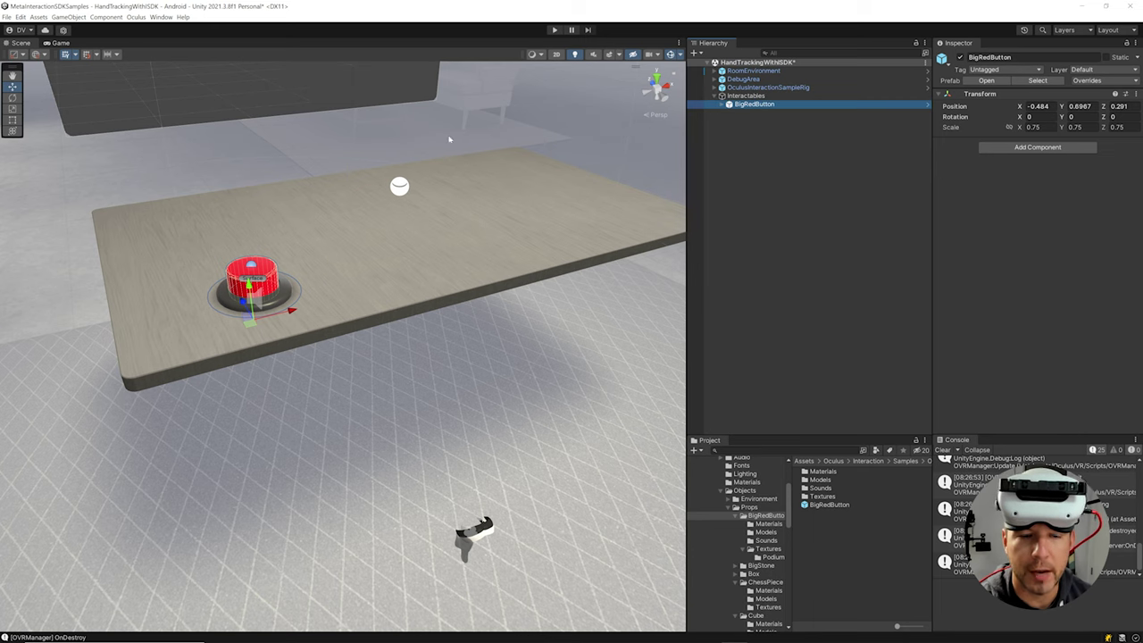
Move the BigRedButton along the X axis of the table to about X -0.235.
{"action": "right_click_drag", "start_coordinate": [451, 175], "coordinate": [374, 291]}
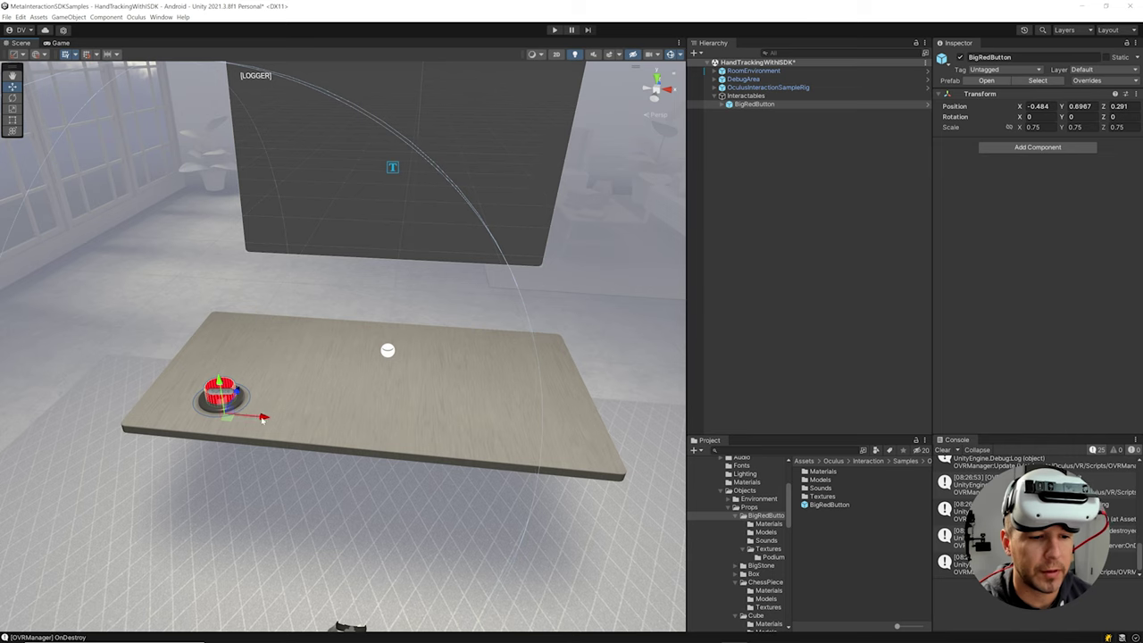
{"action": "left_click_drag", "start_coordinate": [263, 418], "coordinate": [333, 437]}
{"action": "right_click_drag", "start_coordinate": [332, 437], "coordinate": [363, 415]}
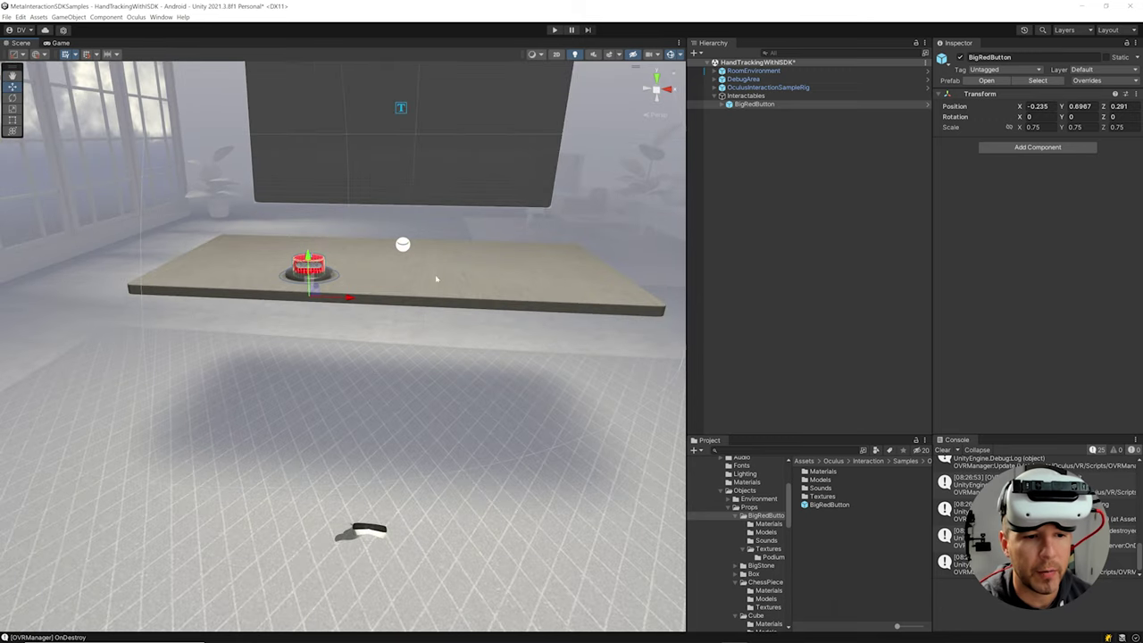
{"action": "right_click_drag", "start_coordinate": [363, 255], "coordinate": [441, 333]}
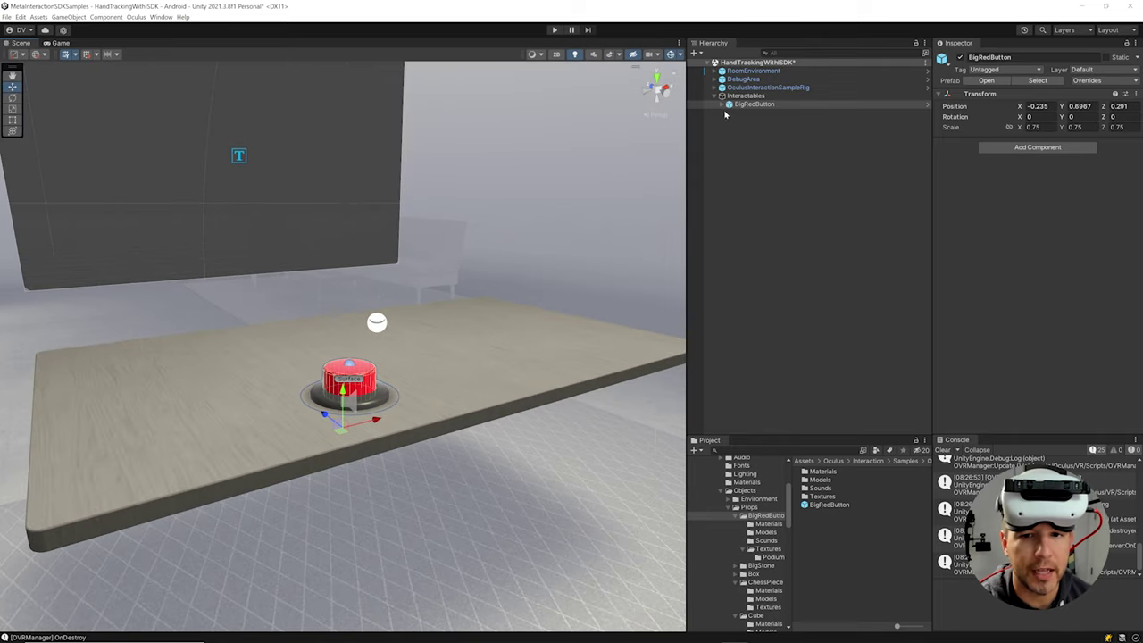
Examine the BigRedButton's Button child in the scene and its Poke Interactable and Interactable Unity Event Wrapper settings.
{"action": "left_click", "coordinate": [722, 104]}
{"action": "left_click", "coordinate": [743, 129]}
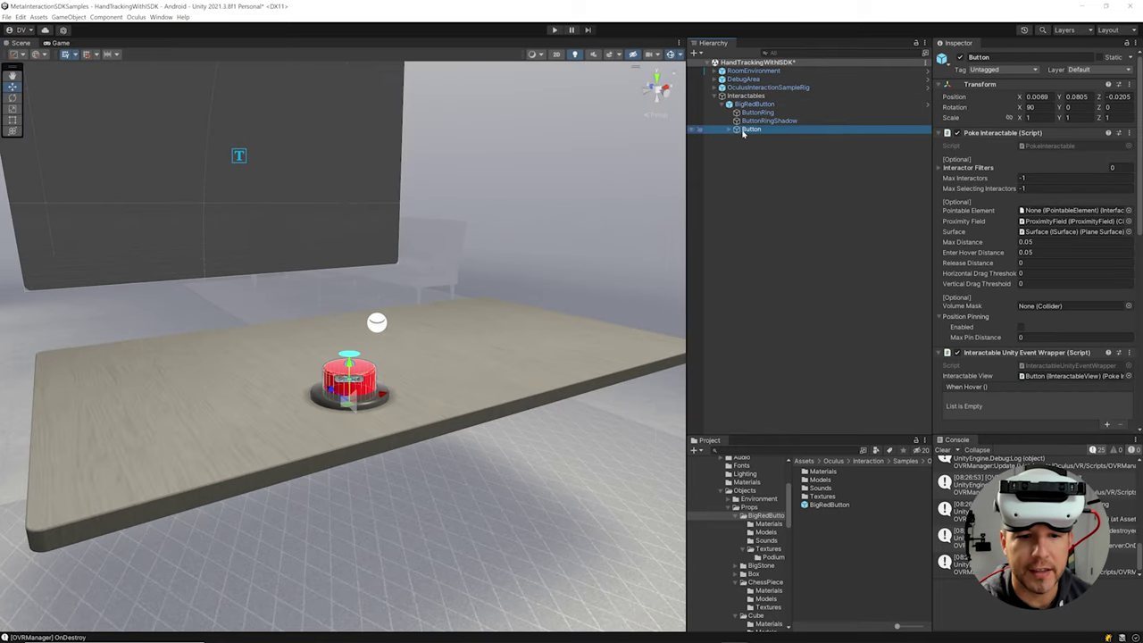
{"action": "key", "text": "f"}
{"action": "right_click_drag", "start_coordinate": [406, 350], "coordinate": [449, 343]}
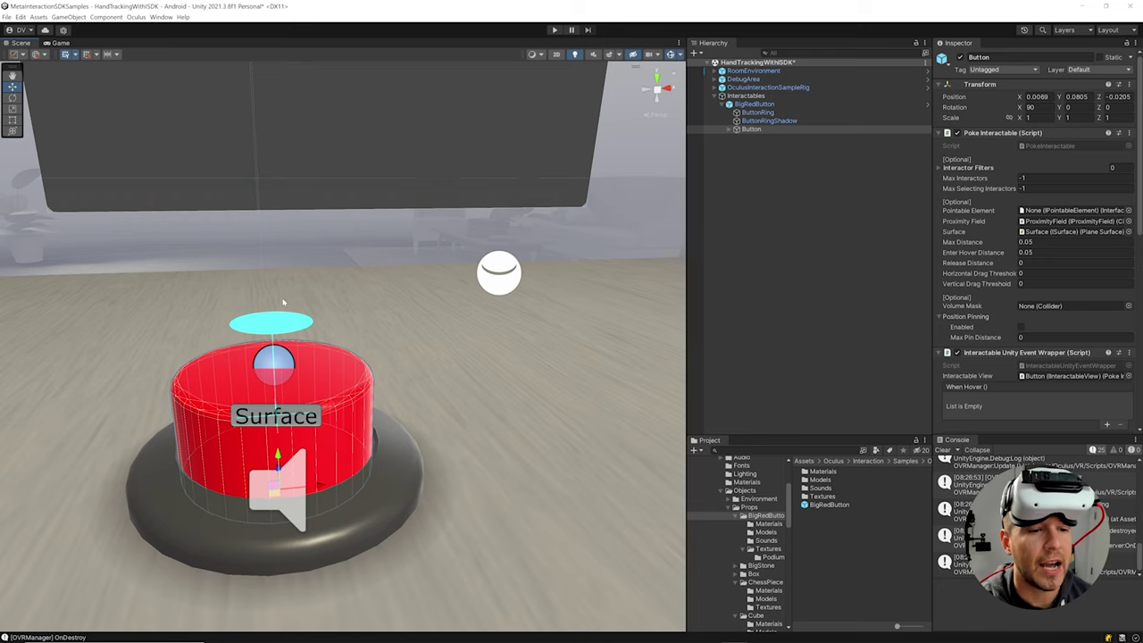
{"action": "scroll", "coordinate": [377, 261], "scroll_direction": "down", "scroll_amount": 2}
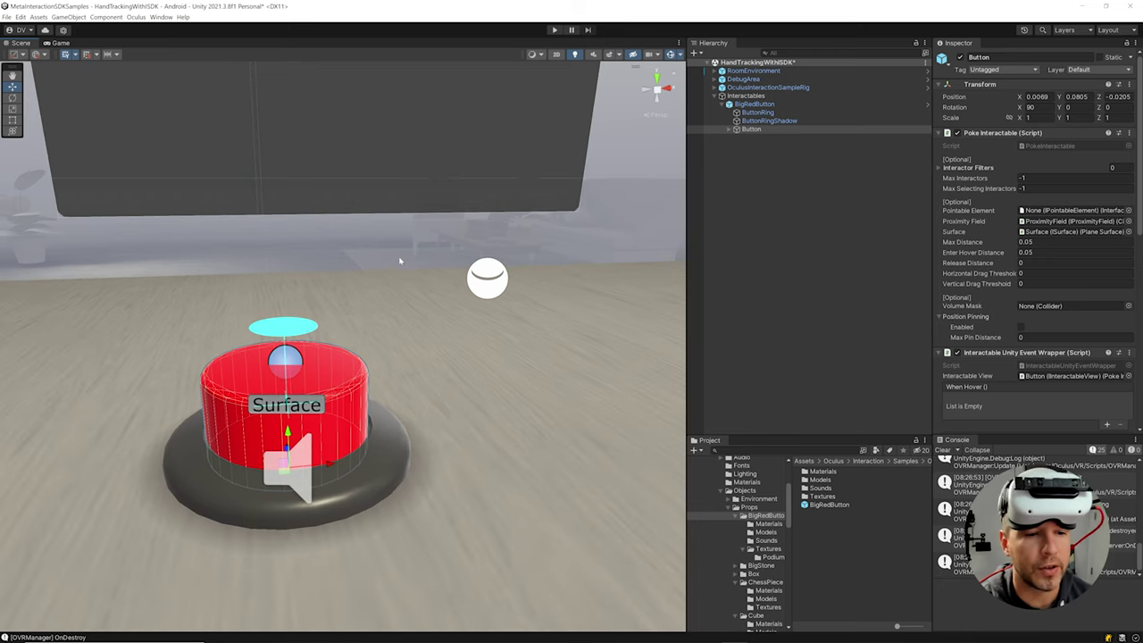
{"action": "scroll", "coordinate": [401, 260], "scroll_direction": "down", "scroll_amount": 2}
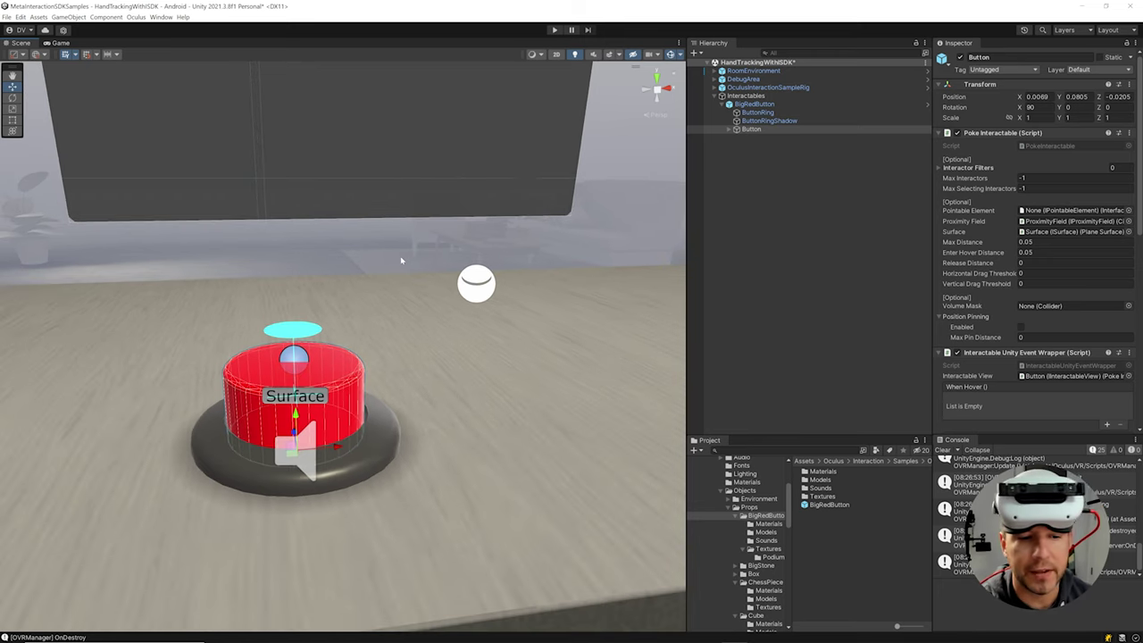
{"action": "scroll", "coordinate": [332, 333], "scroll_direction": "down", "scroll_amount": 3}
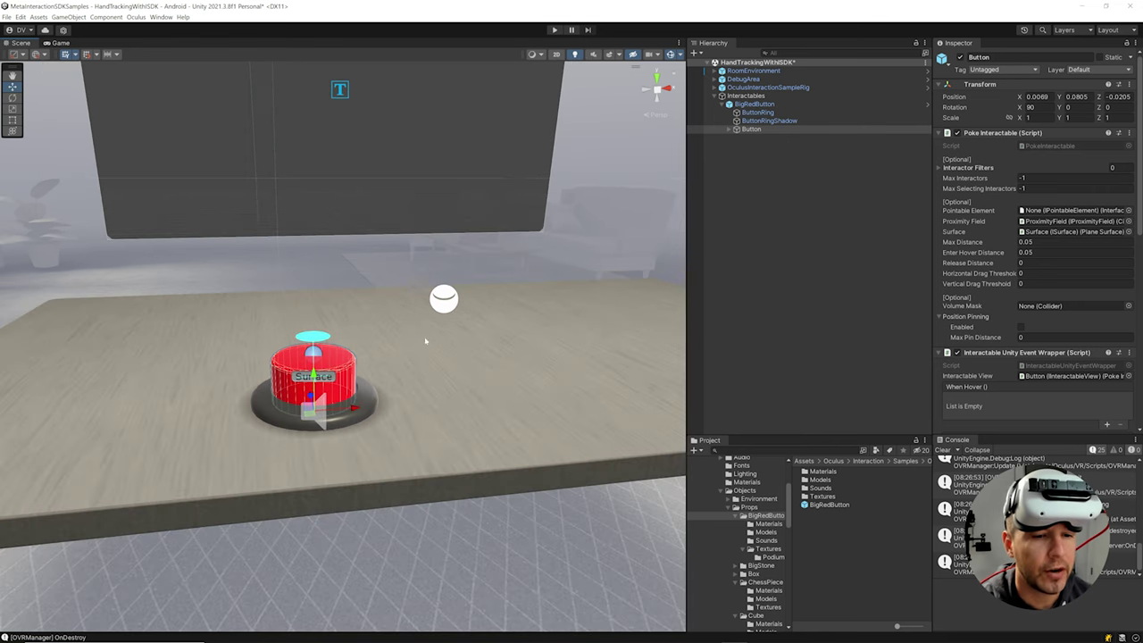
{"action": "scroll", "coordinate": [414, 330], "scroll_direction": "down", "scroll_amount": 2}
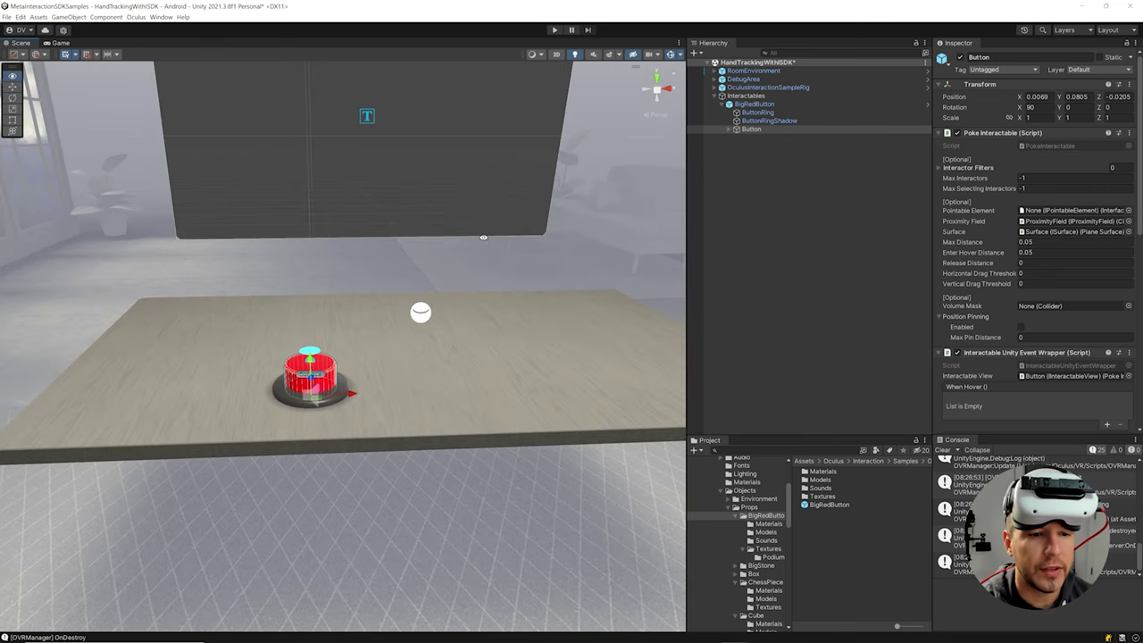
{"action": "scroll", "coordinate": [444, 301], "scroll_direction": "down", "scroll_amount": 3}
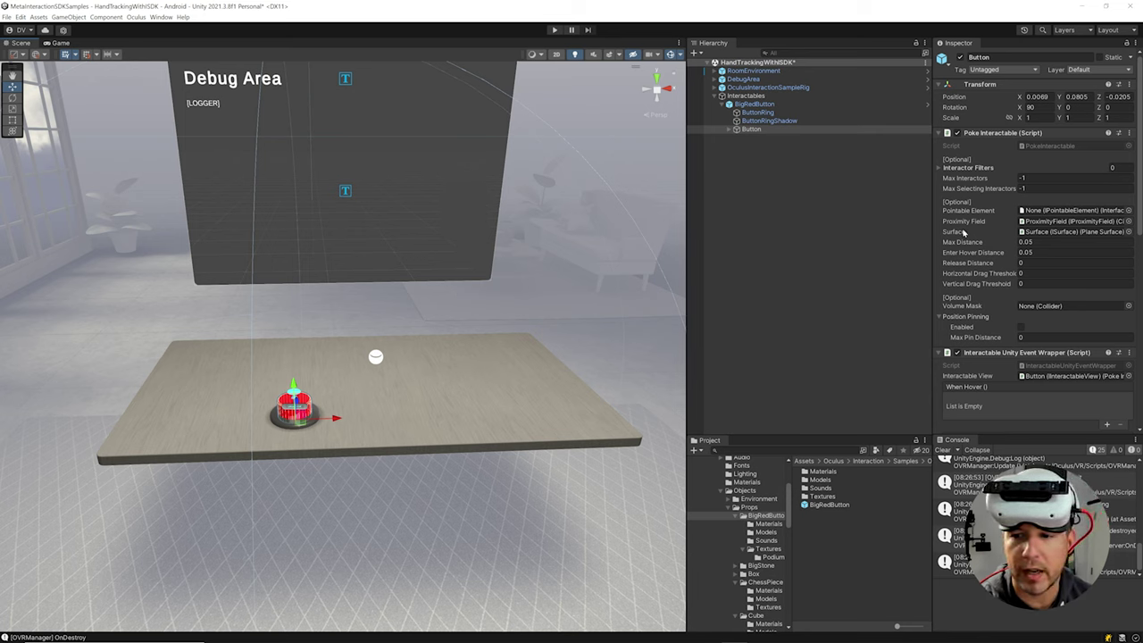
{"action": "scroll", "coordinate": [964, 233], "scroll_direction": "down", "scroll_amount": 3}
{"action": "scroll", "coordinate": [964, 179], "scroll_direction": "down", "scroll_amount": 3}
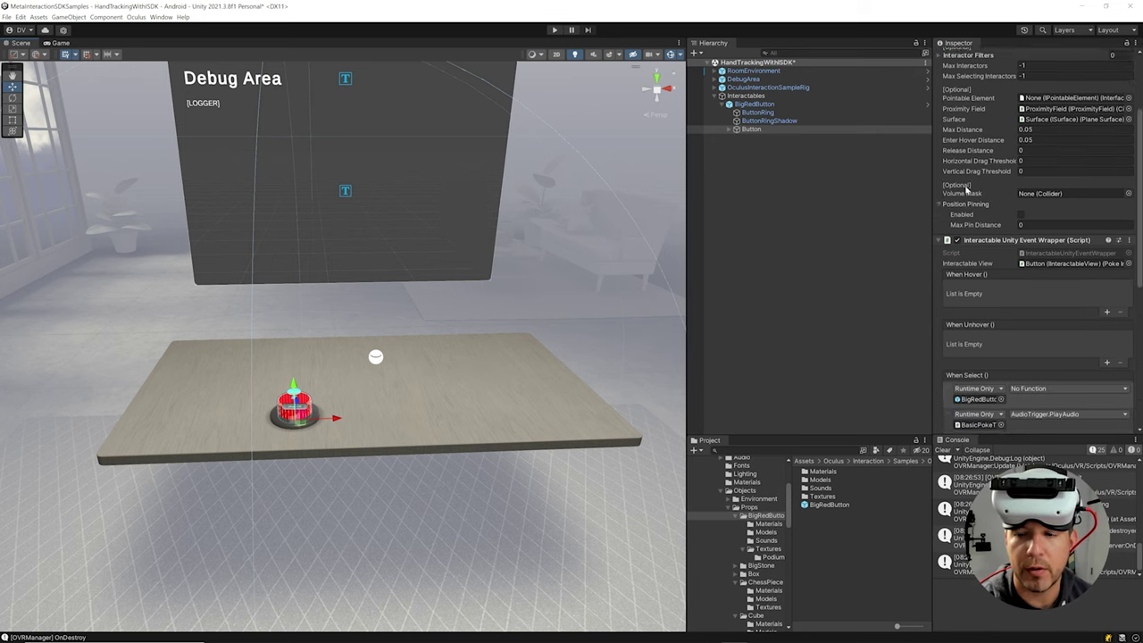
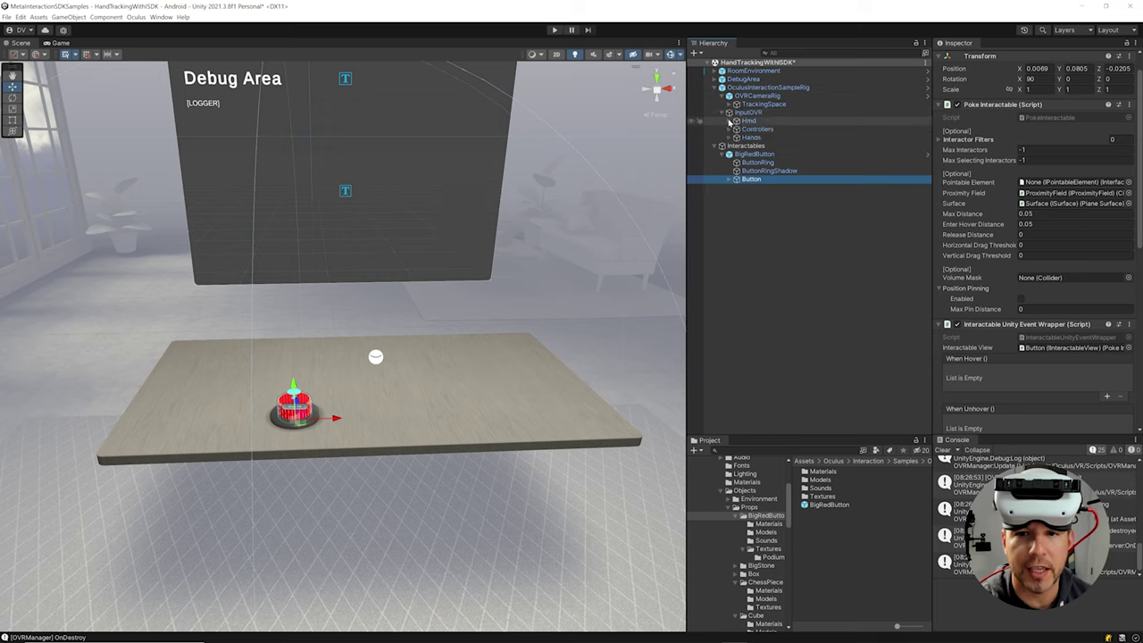
Examine the Controllers hierarchy under InputOVR down to the left controller's poke interactor.
{"action": "left_click", "coordinate": [755, 130]}
{"action": "left_click", "coordinate": [729, 130]}
{"action": "left_click", "coordinate": [737, 155]}
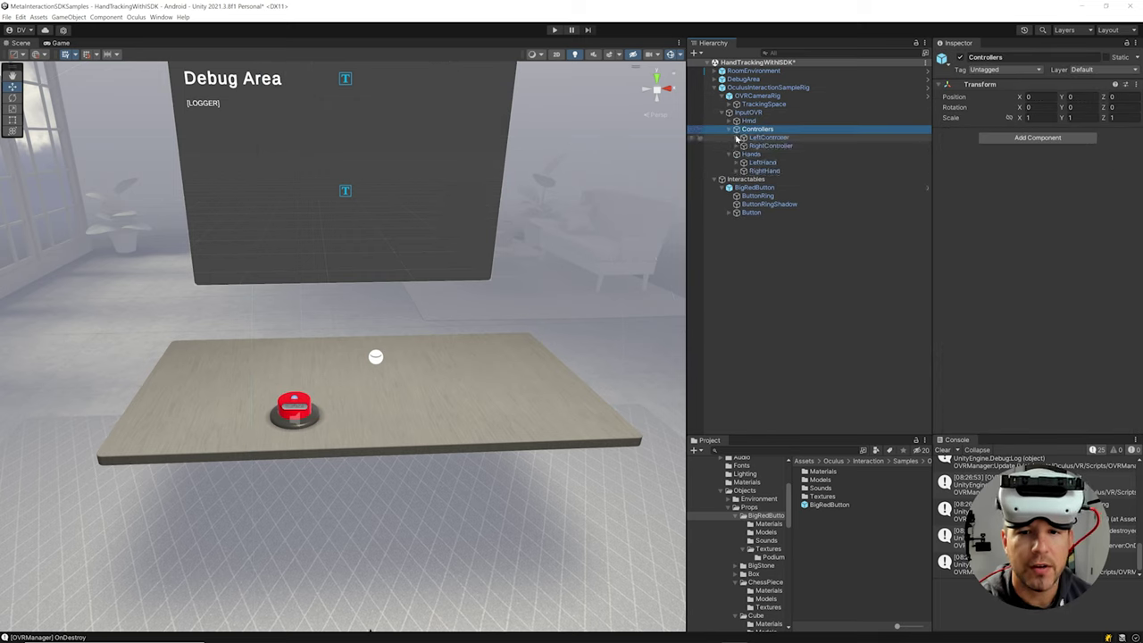
{"action": "left_click", "coordinate": [737, 139]}
{"action": "left_click", "coordinate": [744, 162]}
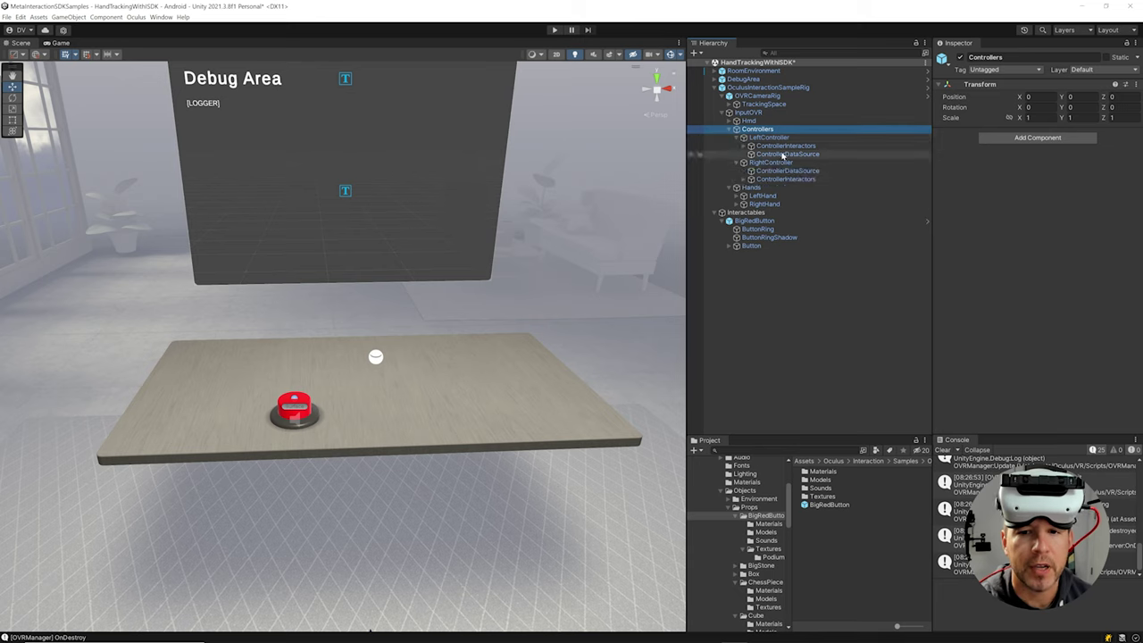
{"action": "left_click", "coordinate": [743, 146]}
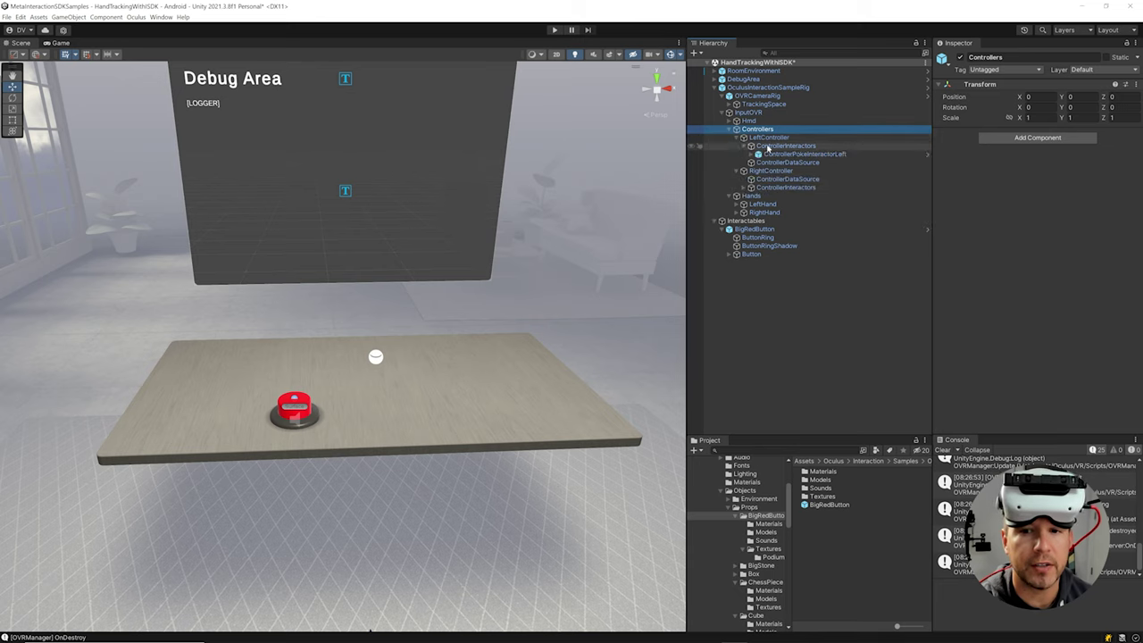
Examine the poke interactors of the left and right hands, including the Poke Interactor component on HandPokeInteractorLeft.
{"action": "left_click", "coordinate": [737, 205]}
{"action": "left_click", "coordinate": [744, 239]}
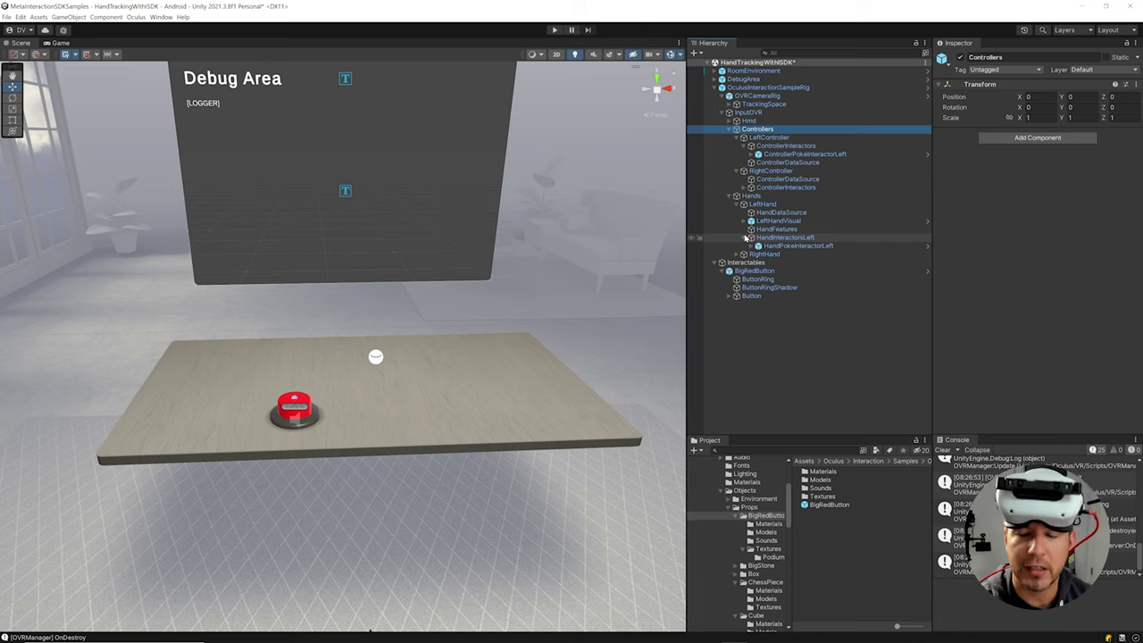
{"action": "left_click", "coordinate": [797, 247]}
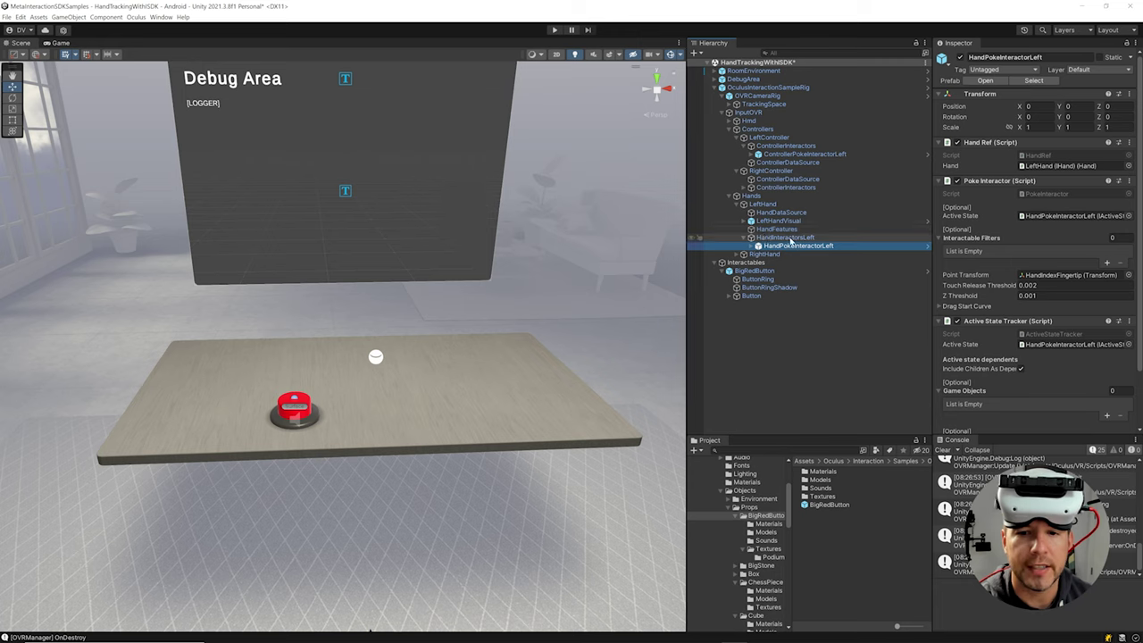
{"action": "left_click", "coordinate": [743, 254]}
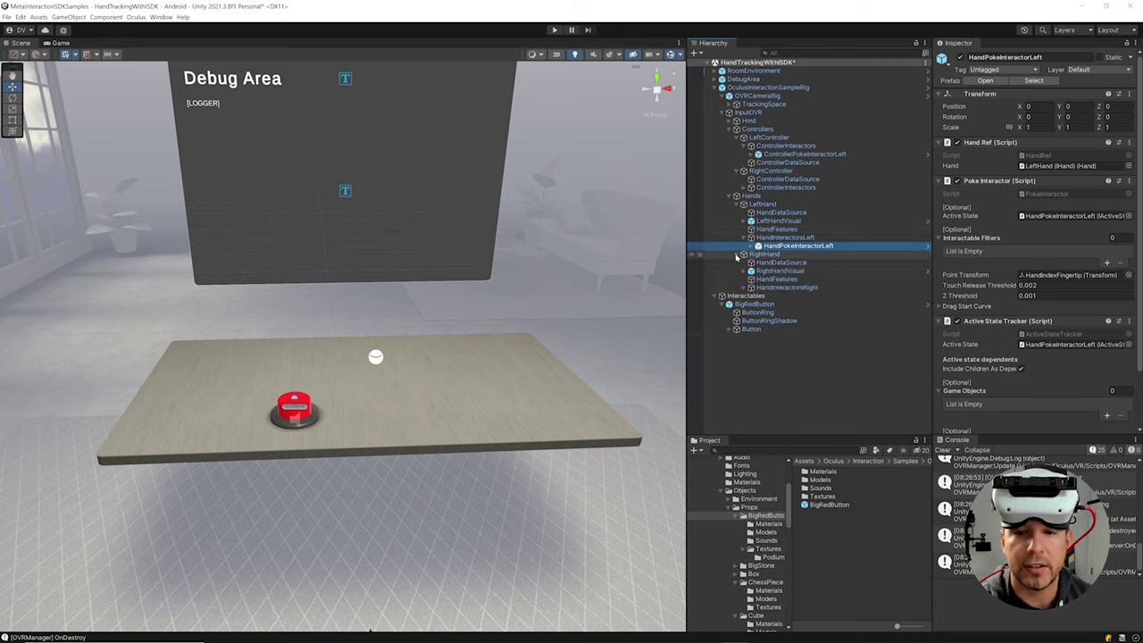
{"action": "left_click", "coordinate": [750, 287]}
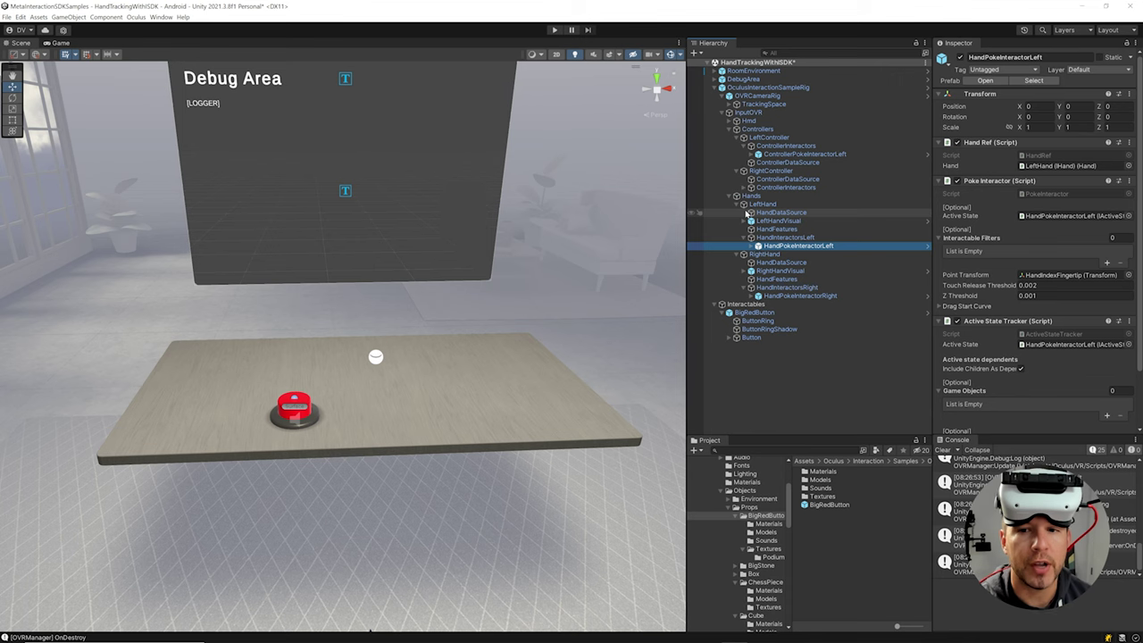
Review the BigRedButton's Button child, from its Poke Interactable distances to its hover, unhover, select and unselect event lists.
{"action": "left_click", "coordinate": [750, 337]}
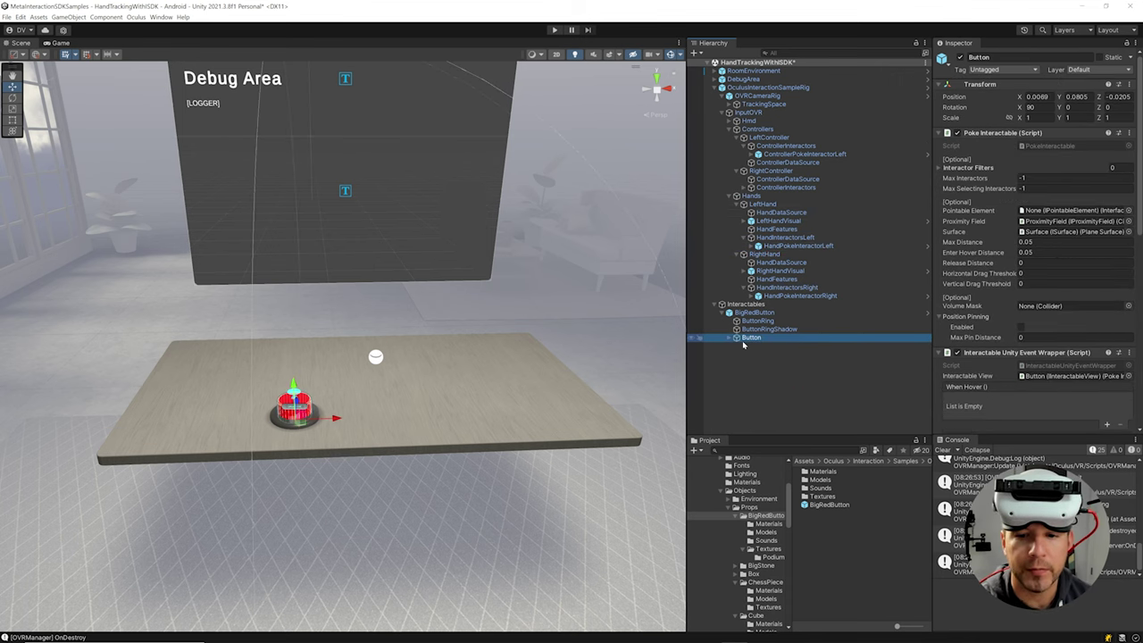
{"action": "scroll", "coordinate": [985, 263], "scroll_direction": "down", "scroll_amount": 6}
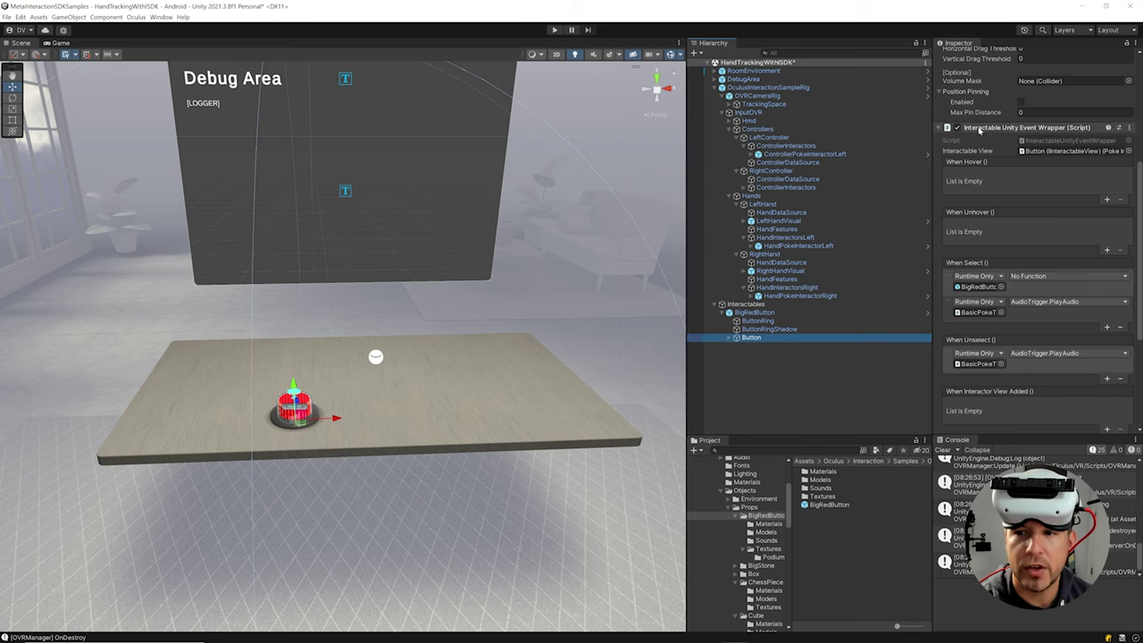
{"action": "scroll", "coordinate": [978, 131], "scroll_direction": "up", "scroll_amount": 4}
{"action": "scroll", "coordinate": [980, 131], "scroll_direction": "up", "scroll_amount": 2}
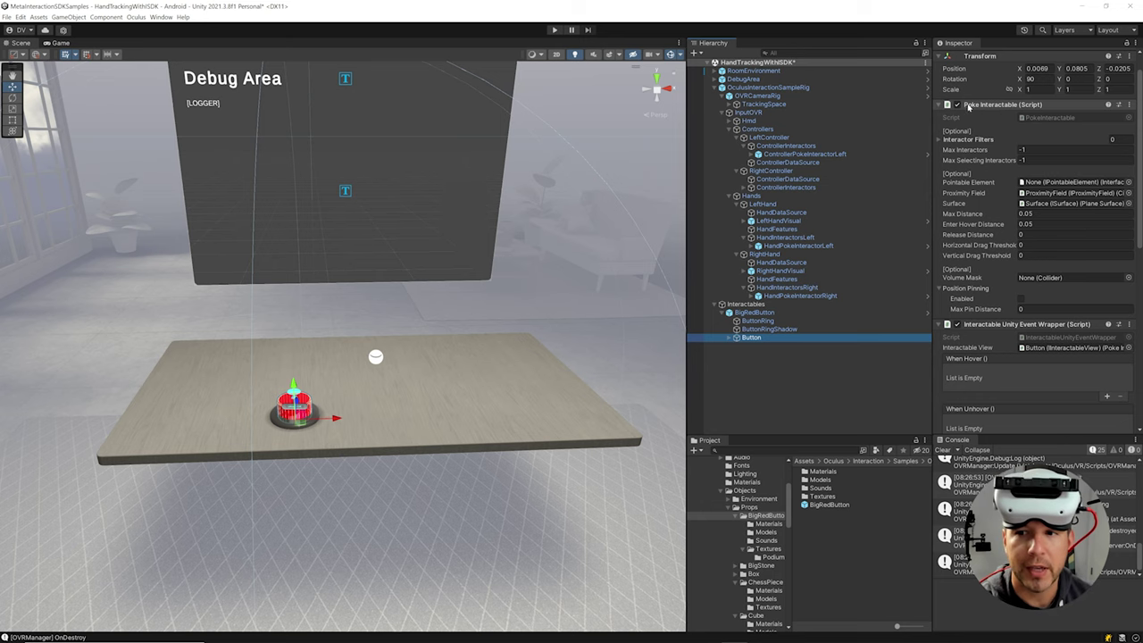
{"action": "scroll", "coordinate": [983, 215], "scroll_direction": "down", "scroll_amount": 3}
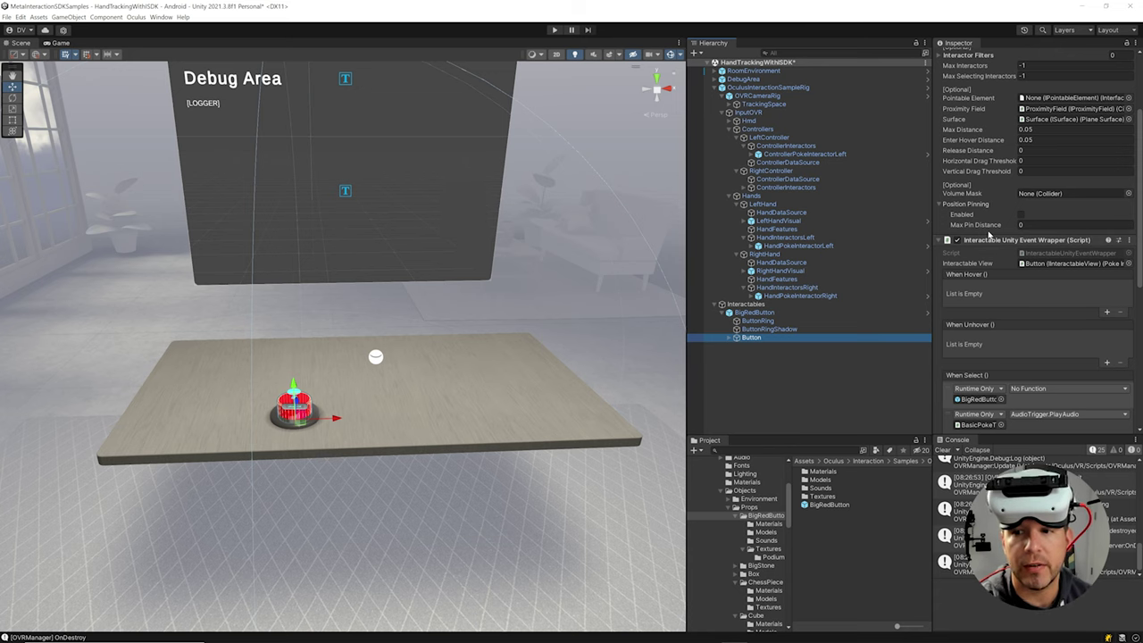
{"action": "scroll", "coordinate": [987, 241], "scroll_direction": "down", "scroll_amount": 3}
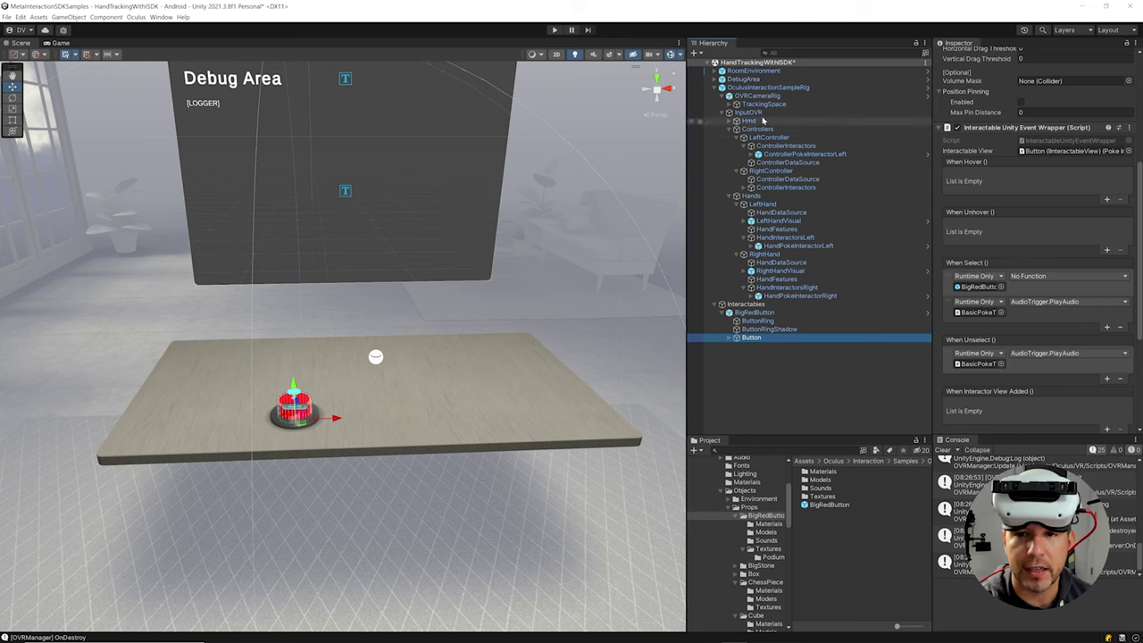
Assign DebugArea to the Button's first When Select event entry and to a new When Unselect entry.
{"action": "left_click_drag", "start_coordinate": [760, 339], "coordinate": [978, 288]}
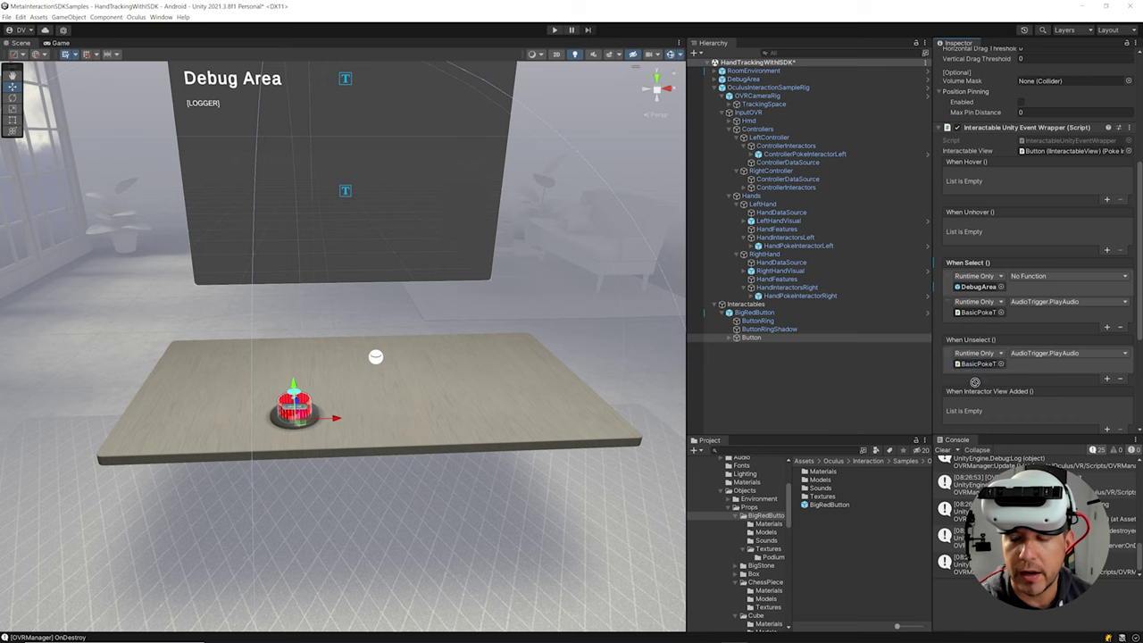
{"action": "left_click", "coordinate": [1108, 380]}
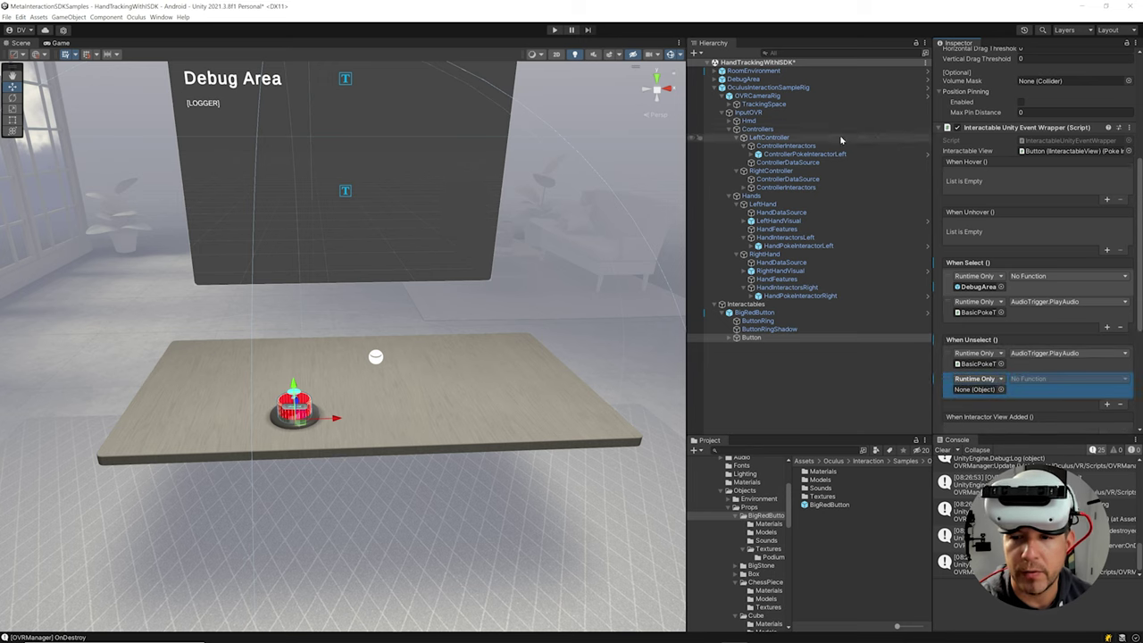
{"action": "left_click_drag", "start_coordinate": [755, 80], "coordinate": [962, 397]}
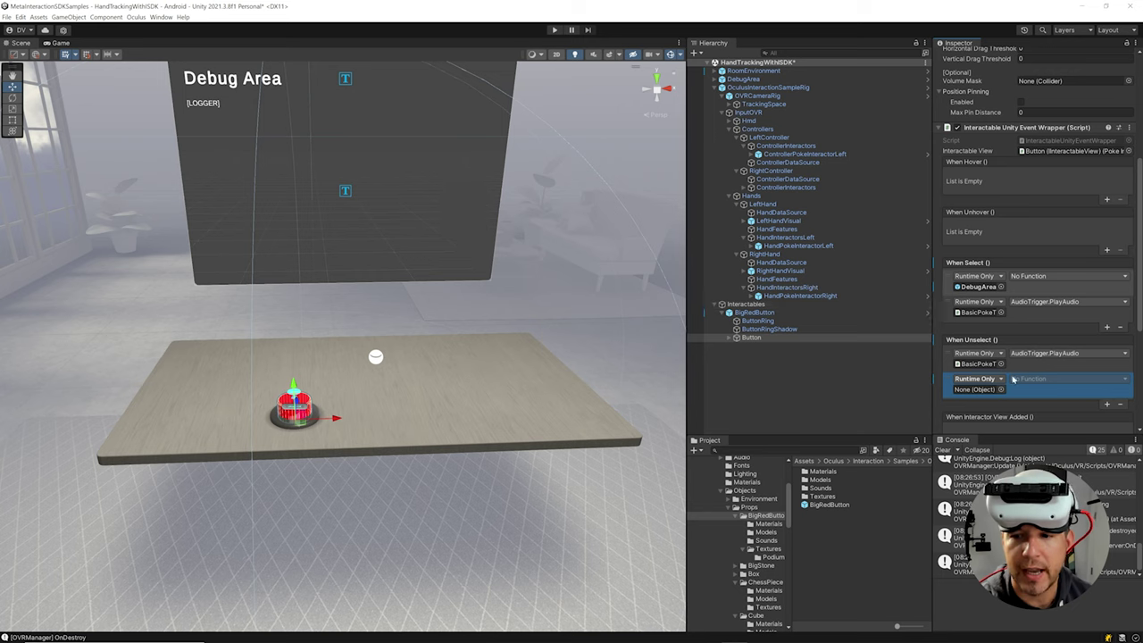
{"action": "left_click_drag", "start_coordinate": [754, 79], "coordinate": [971, 391]}
Set the DebugArea When Select entry to call Logger.LogInfo with the message "Button Select() executed".
{"action": "left_click", "coordinate": [1027, 276]}
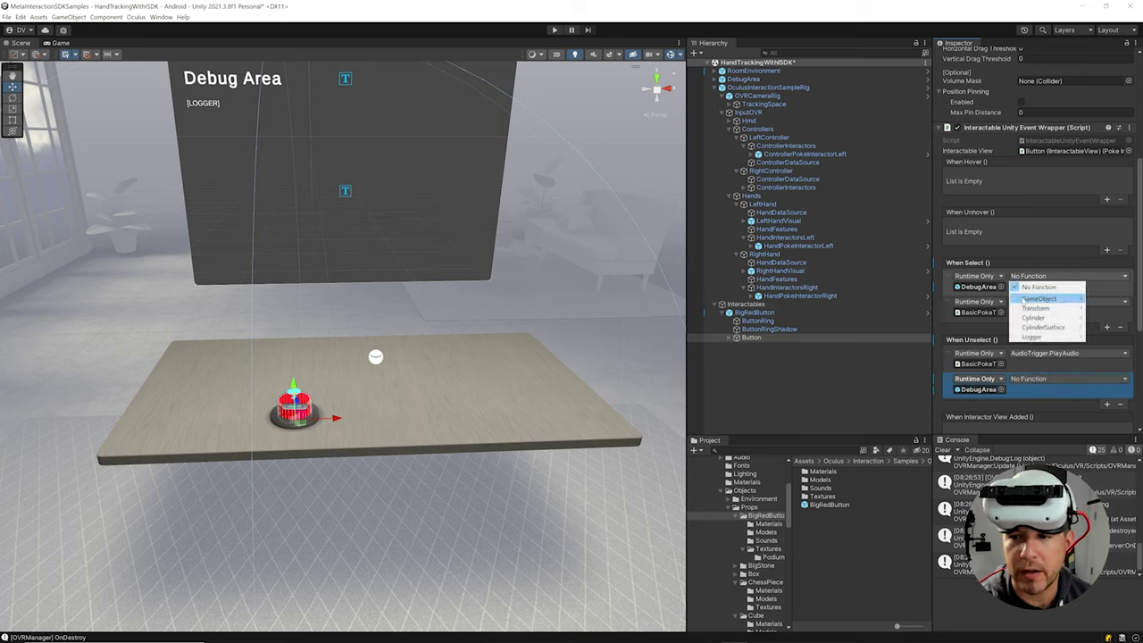
{"action": "mouse_move", "coordinate": [1036, 337]}
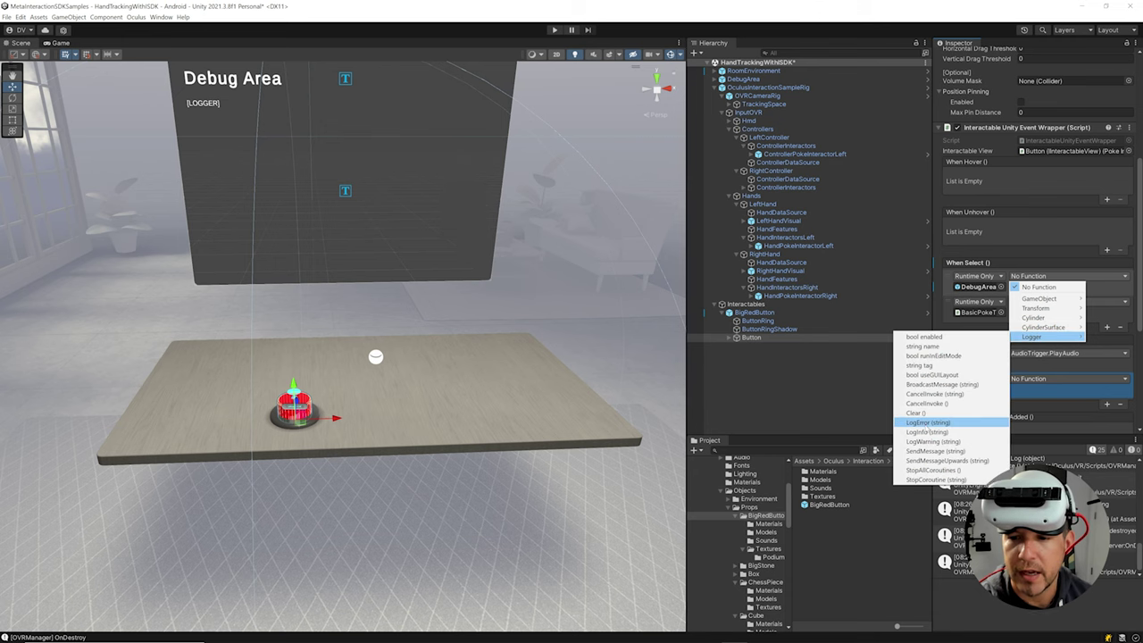
{"action": "left_click", "coordinate": [927, 431]}
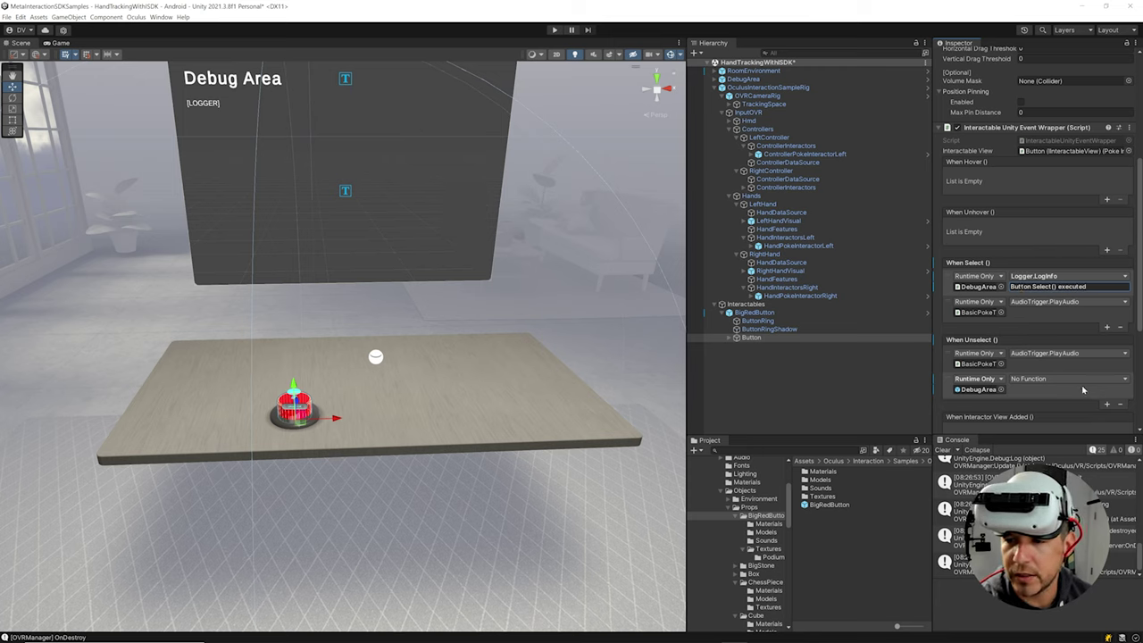
Set the DebugArea When Unselect entry to call Logger.LogInfo with the message "Button Unselect() executed".
{"action": "left_click", "coordinate": [1015, 380]}
{"action": "mouse_move", "coordinate": [1036, 440]}
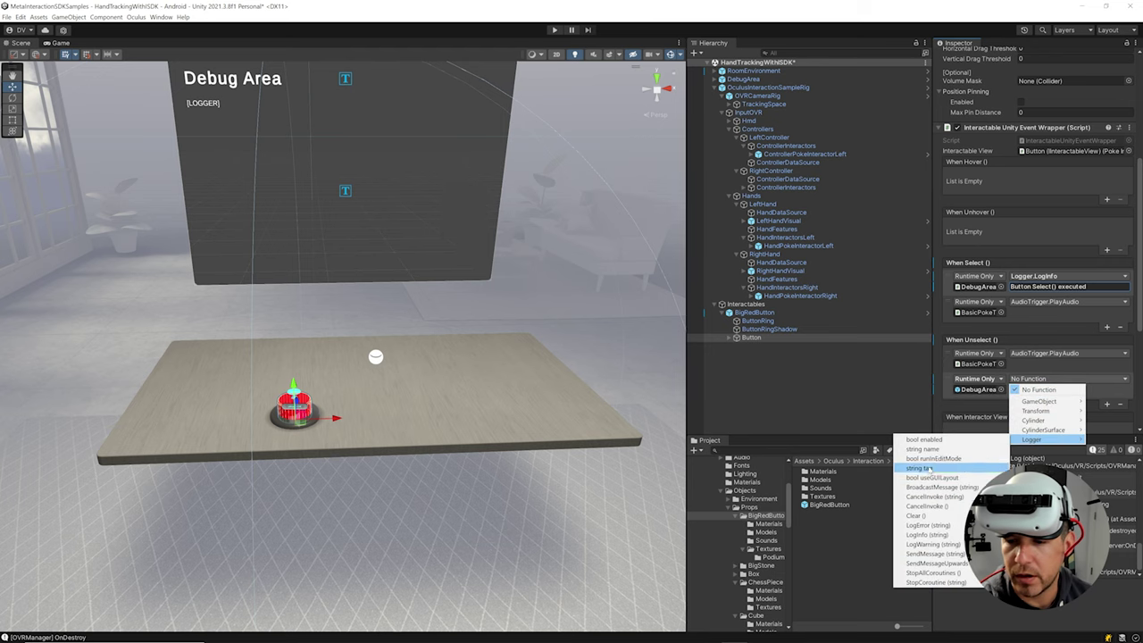
{"action": "left_click", "coordinate": [927, 534]}
{"action": "left_click", "coordinate": [1036, 389]}
{"action": "type", "text": "Button Select() executed"}
{"action": "type", "text": "Uns"}
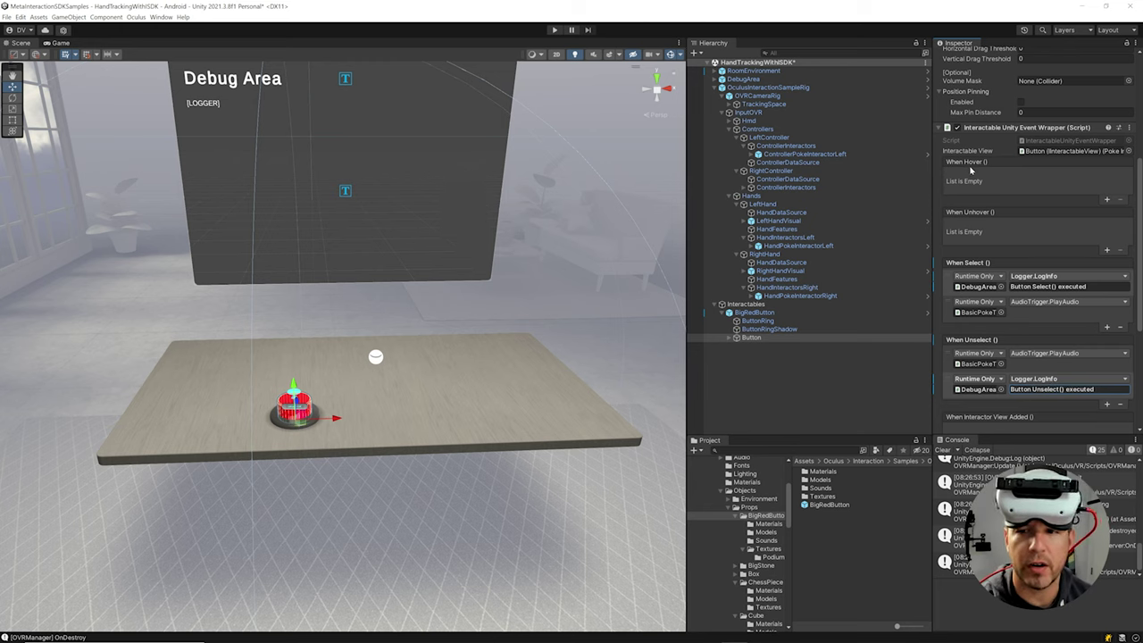
Add one event entry each to When Hover and When Unhover, with DebugArea as the target object.
{"action": "left_click", "coordinate": [1107, 200]}
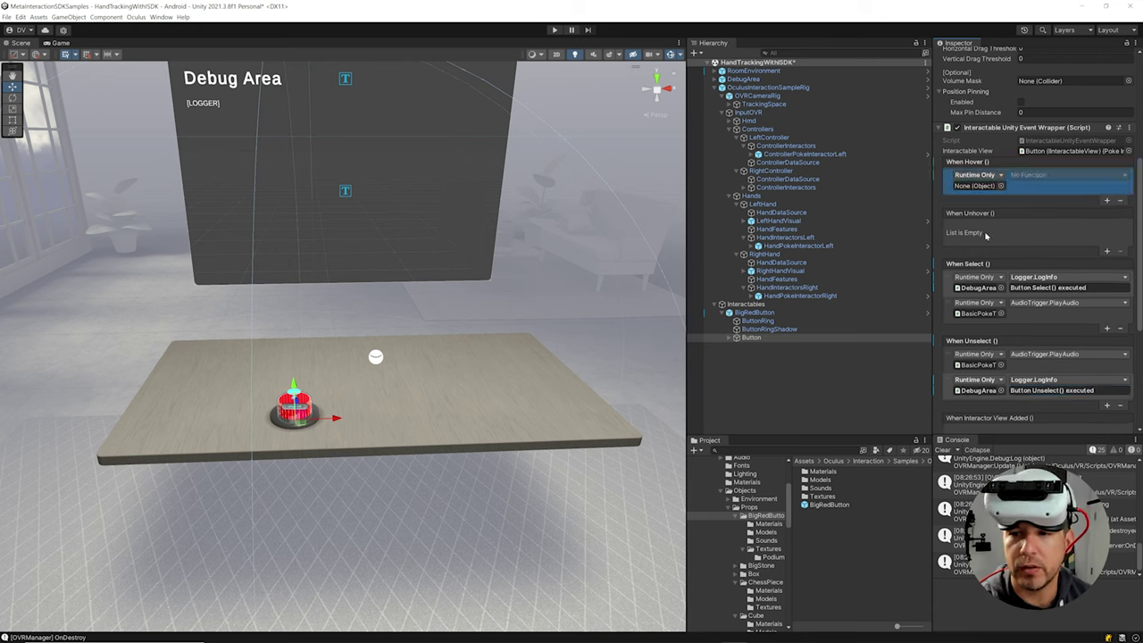
{"action": "left_click", "coordinate": [1107, 251]}
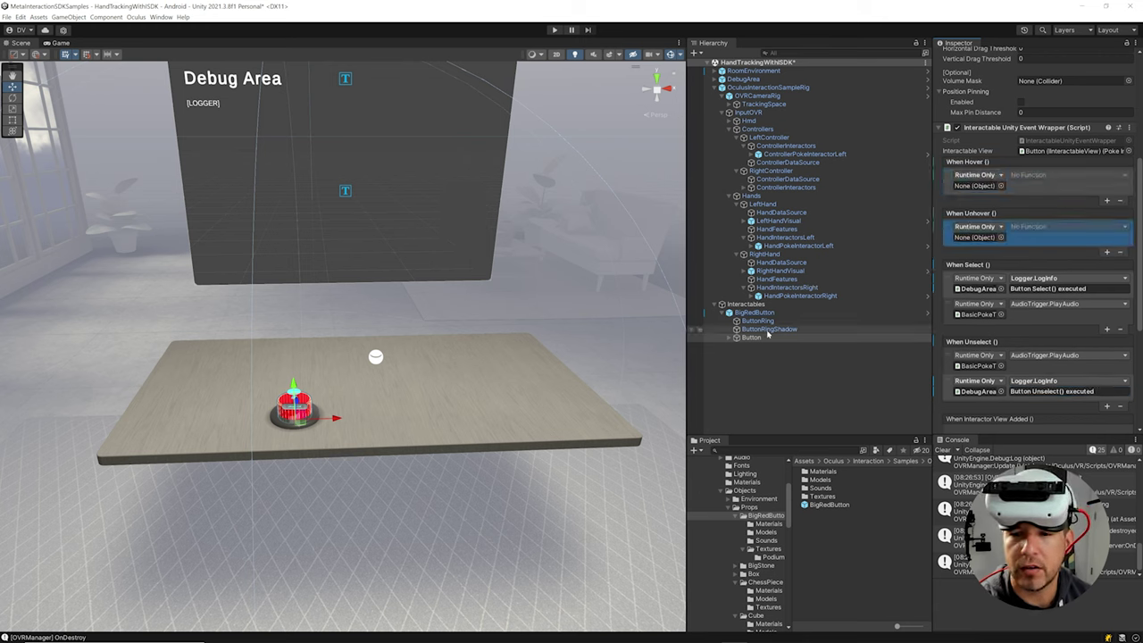
{"action": "left_click_drag", "start_coordinate": [961, 178], "coordinate": [978, 185]}
{"action": "left_click_drag", "start_coordinate": [961, 227], "coordinate": [973, 238]}
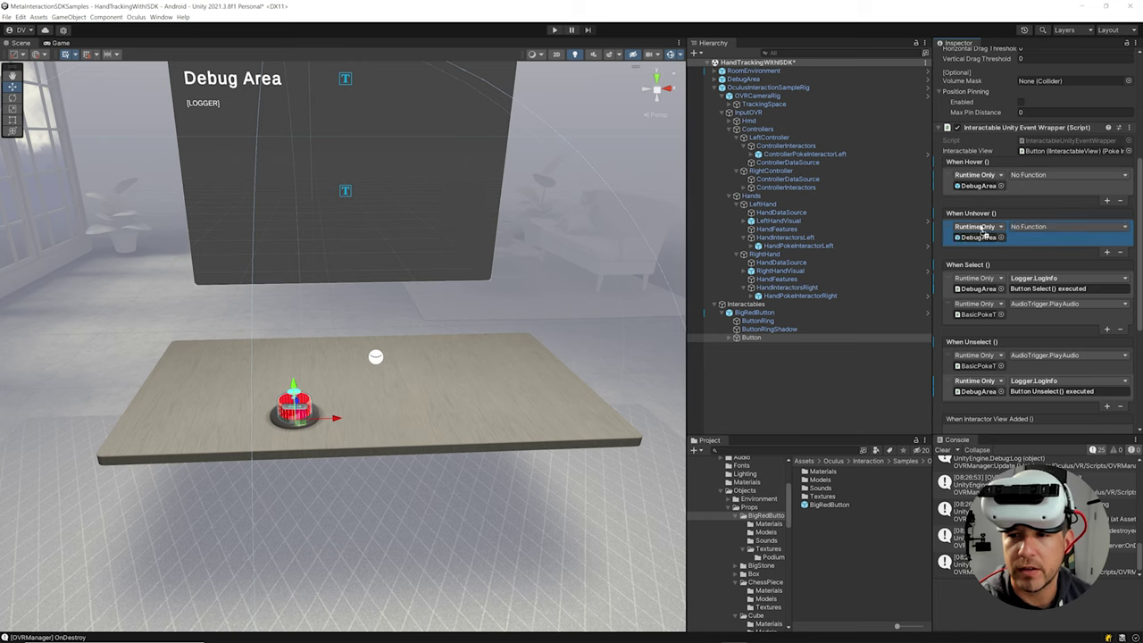
Set the When Hover and When Unhover entries to call the Logger.LogInfo function.
{"action": "left_click", "coordinate": [1039, 176]}
{"action": "mouse_move", "coordinate": [1031, 236]}
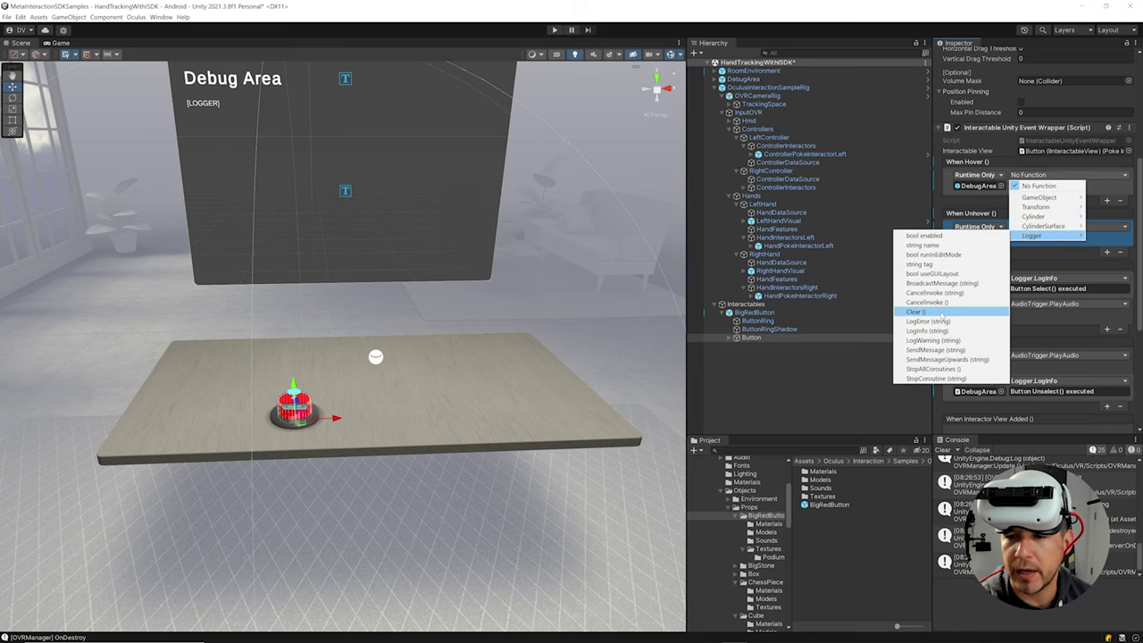
{"action": "left_click", "coordinate": [934, 331]}
{"action": "left_click", "coordinate": [1076, 234]}
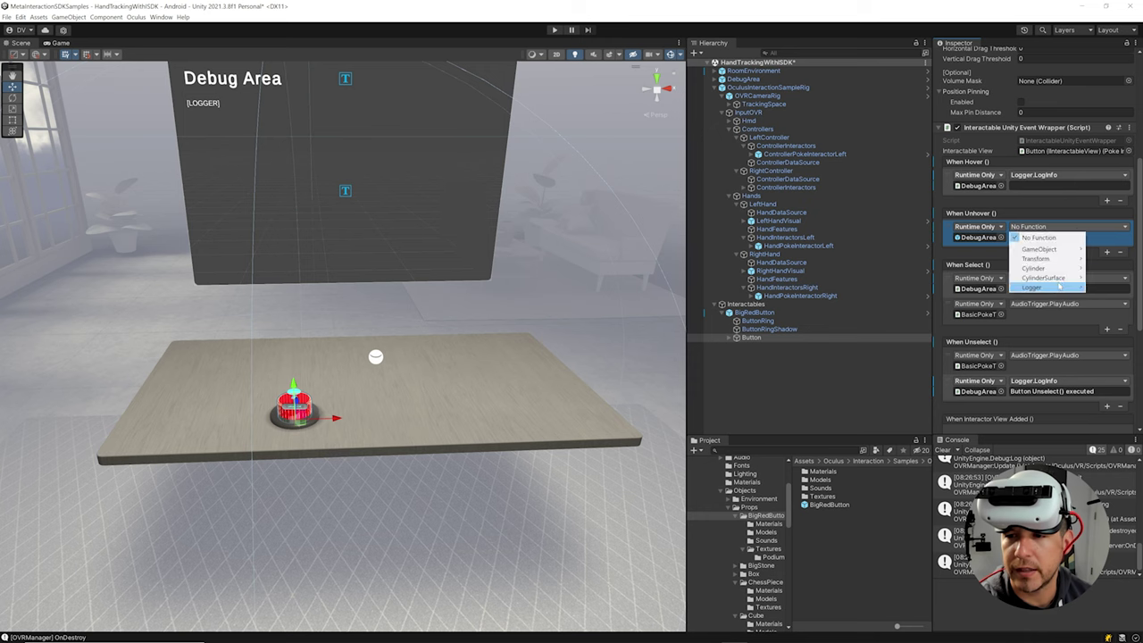
{"action": "mouse_move", "coordinate": [1036, 287]}
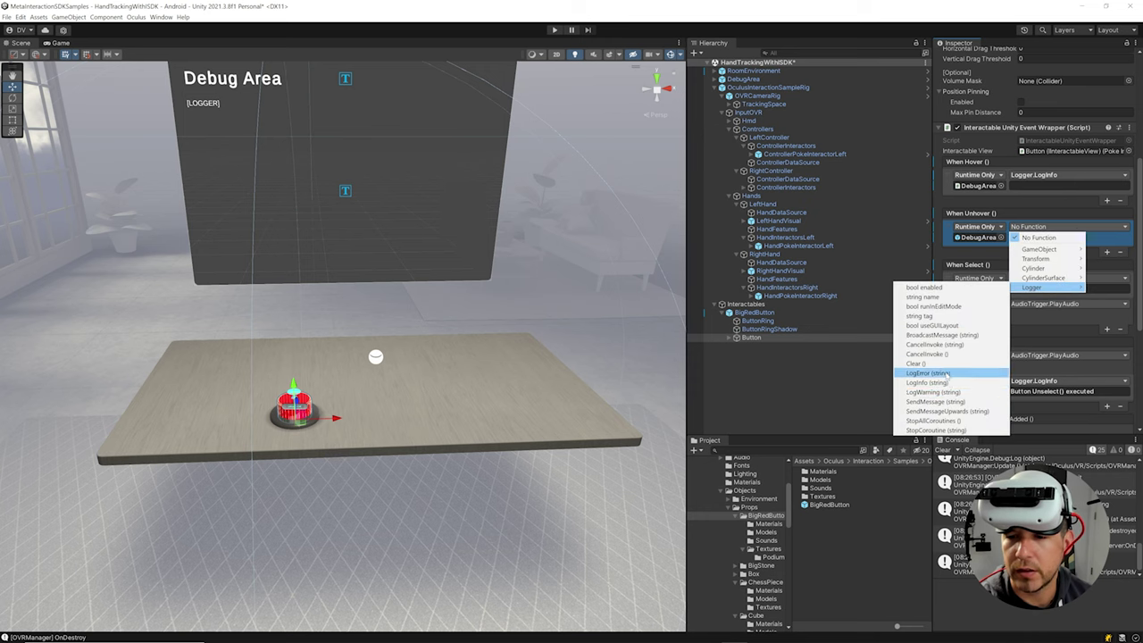
{"action": "left_click", "coordinate": [928, 382]}
Enter "Button Hover() executed" and "Button Unhover() executed" as the hover and unhover log messages, and save the scene.
{"action": "left_click", "coordinate": [1035, 187]}
{"action": "type", "text": "Button Select() executed"}
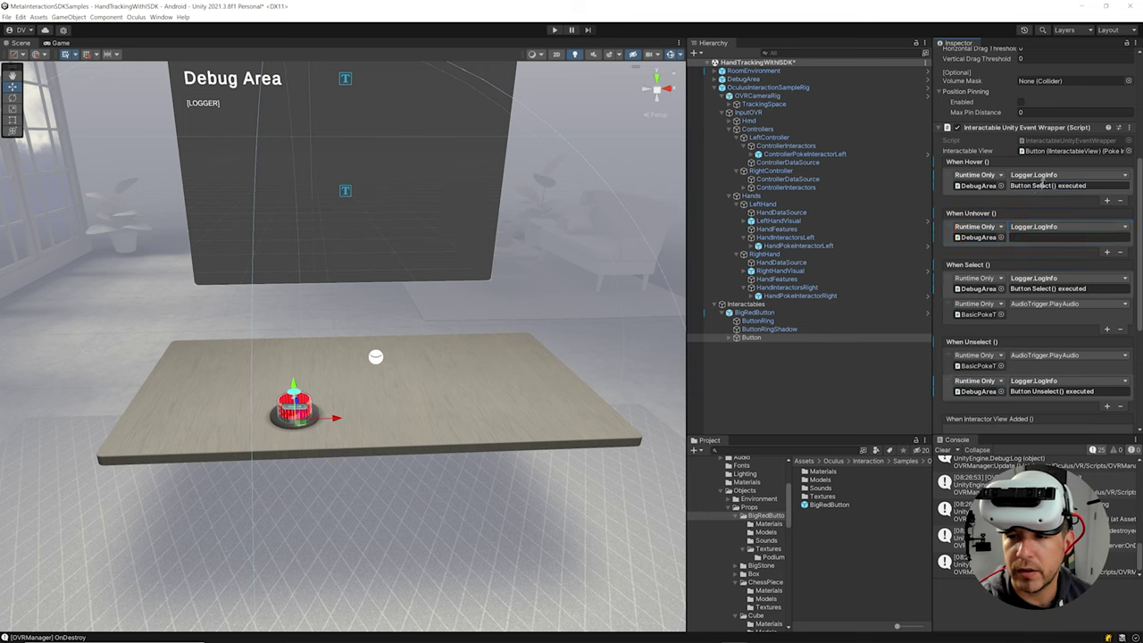
{"action": "key", "text": "ctrl+a"}
{"action": "key", "text": "ctrl+c"}
{"action": "left_click", "coordinate": [1033, 237]}
{"action": "key", "text": "ctrl+v"}
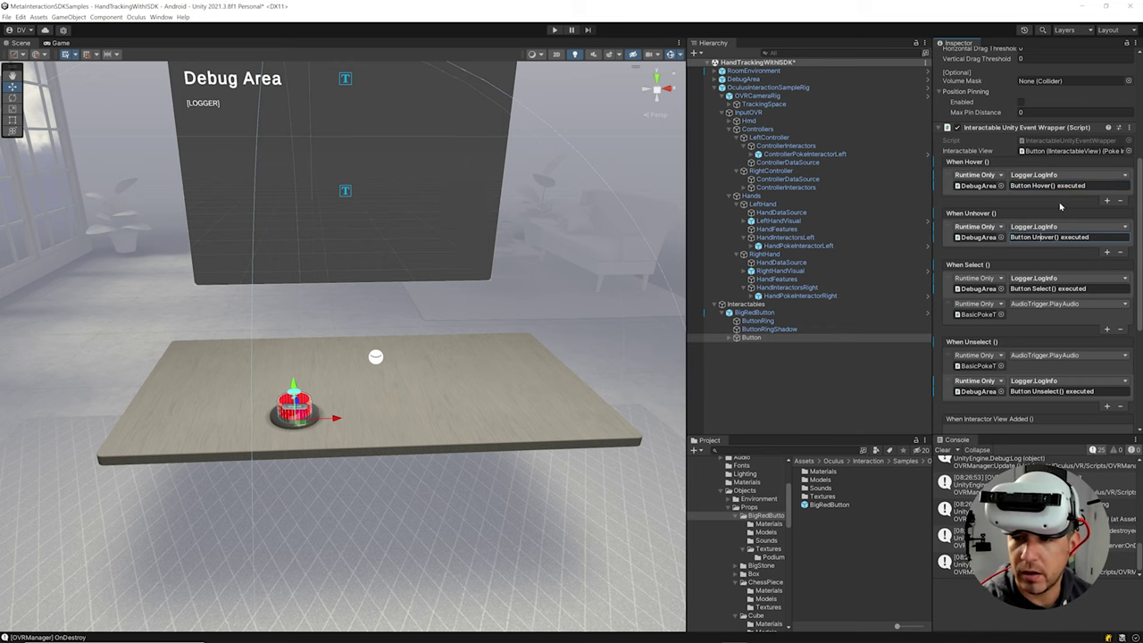
{"action": "scroll", "coordinate": [1061, 208], "scroll_direction": "up", "scroll_amount": 4}
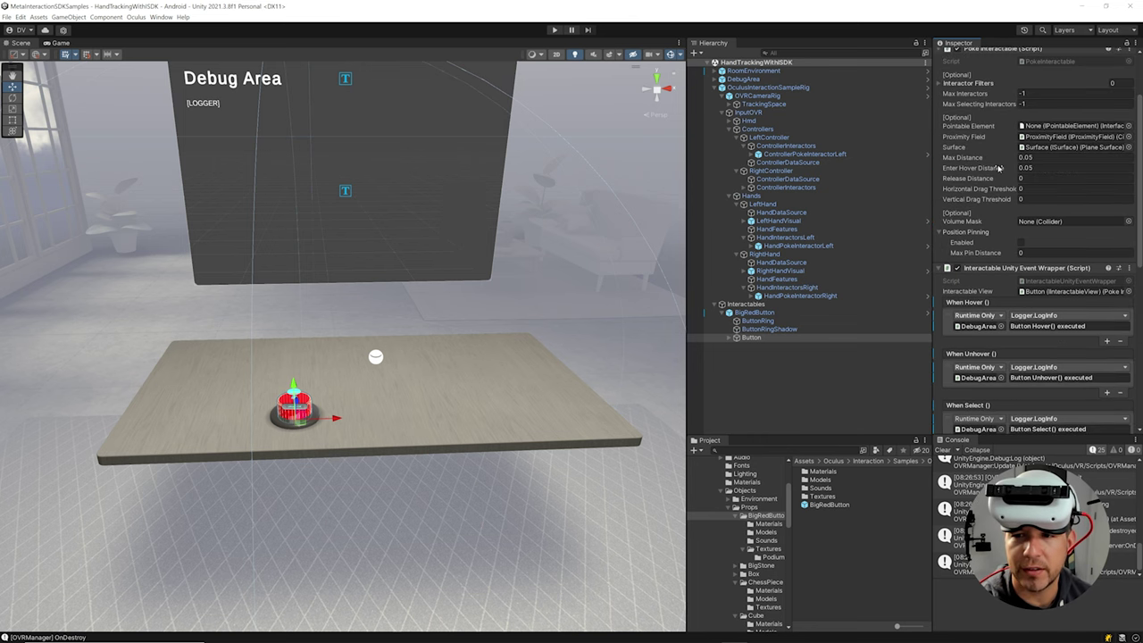
Frame the Button to inspect its Max Distance and poke surface, and run the scene to test the logged button events.
{"action": "key", "text": "f"}
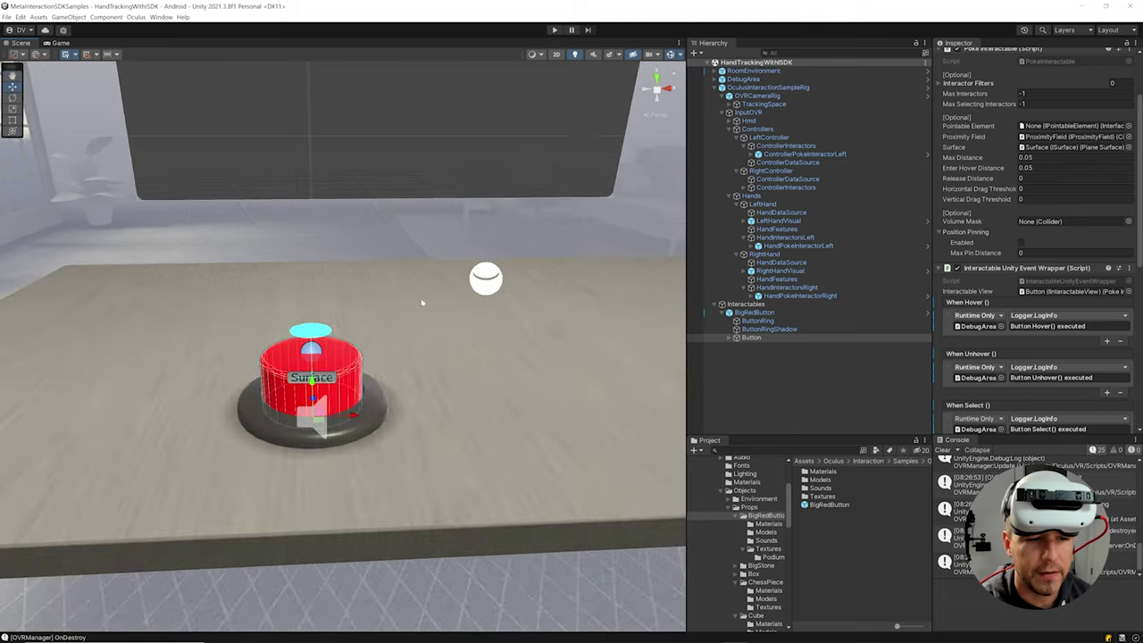
{"action": "left_click_drag", "start_coordinate": [980, 158], "coordinate": [982, 161]}
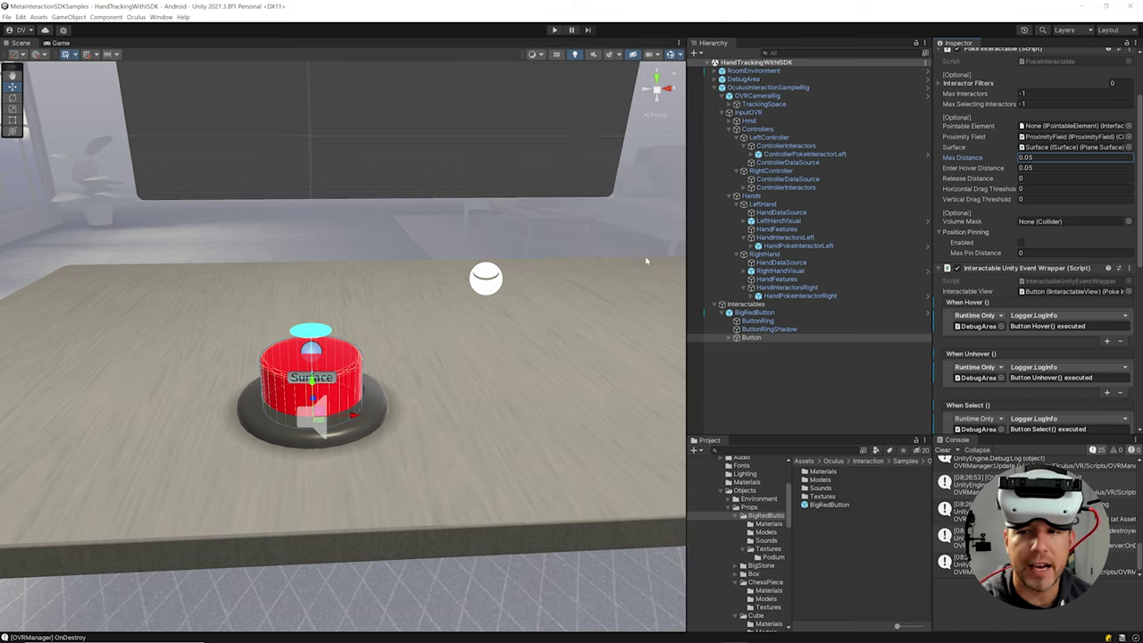
{"action": "left_click_drag", "start_coordinate": [343, 357], "coordinate": [384, 359], "text": "alt"}
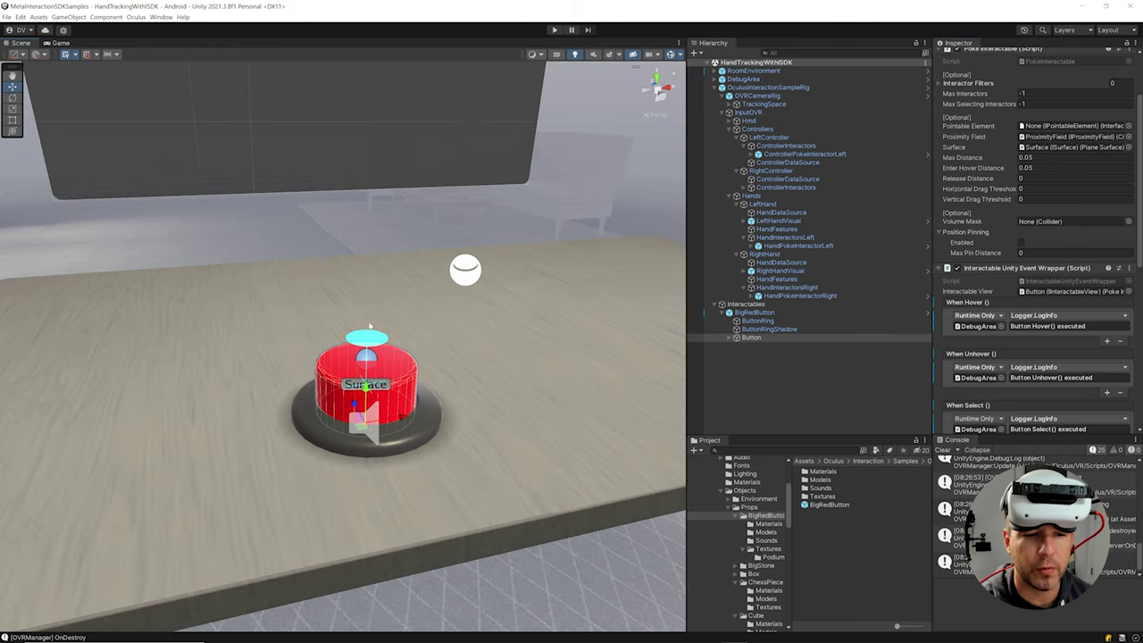
{"action": "key", "text": "ctrl+p"}
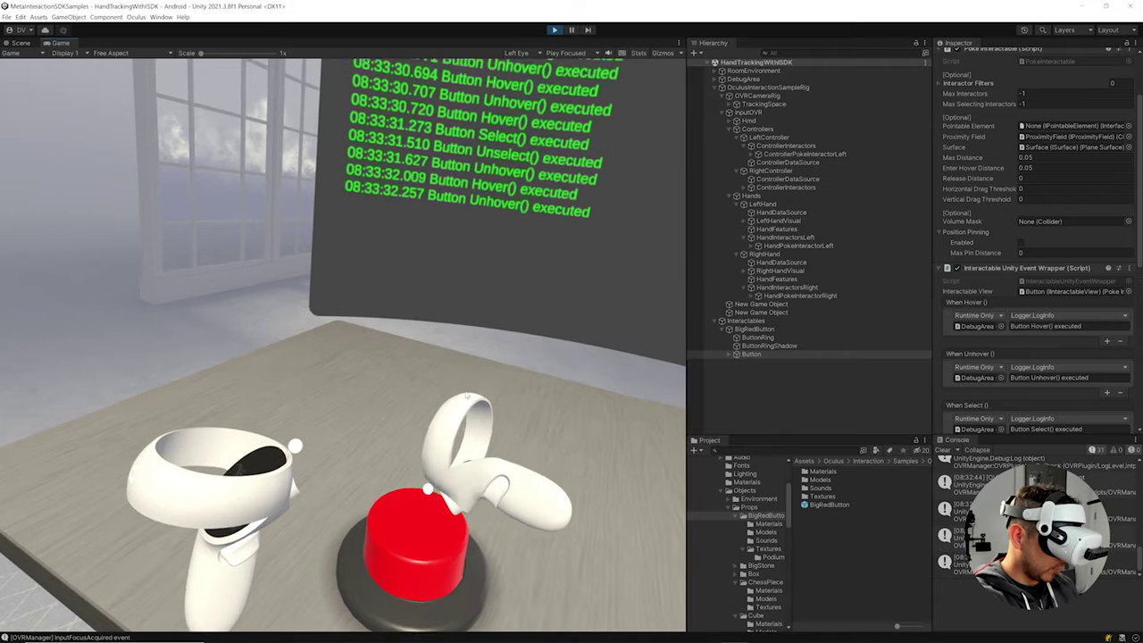
Duplicate the BigRedButton and move the copy along the X axis of the table to about X -0.012.
{"action": "key", "text": "ctrl+d"}
{"action": "left_click_drag", "start_coordinate": [348, 471], "coordinate": [460, 443]}
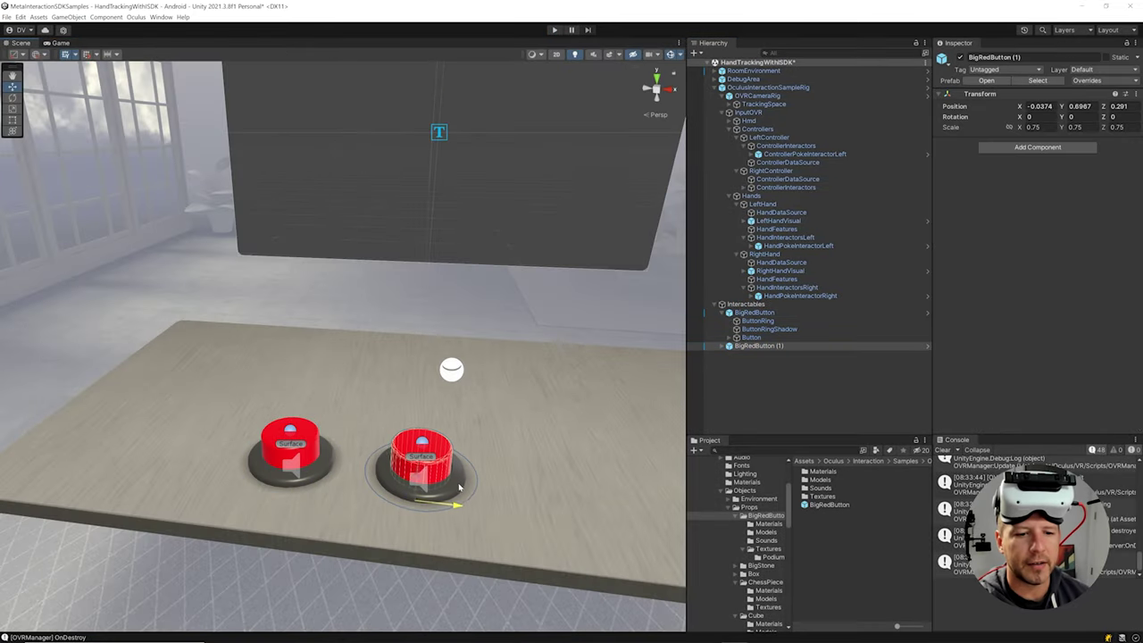
{"action": "scroll", "coordinate": [461, 444], "scroll_direction": "down", "scroll_amount": 6}
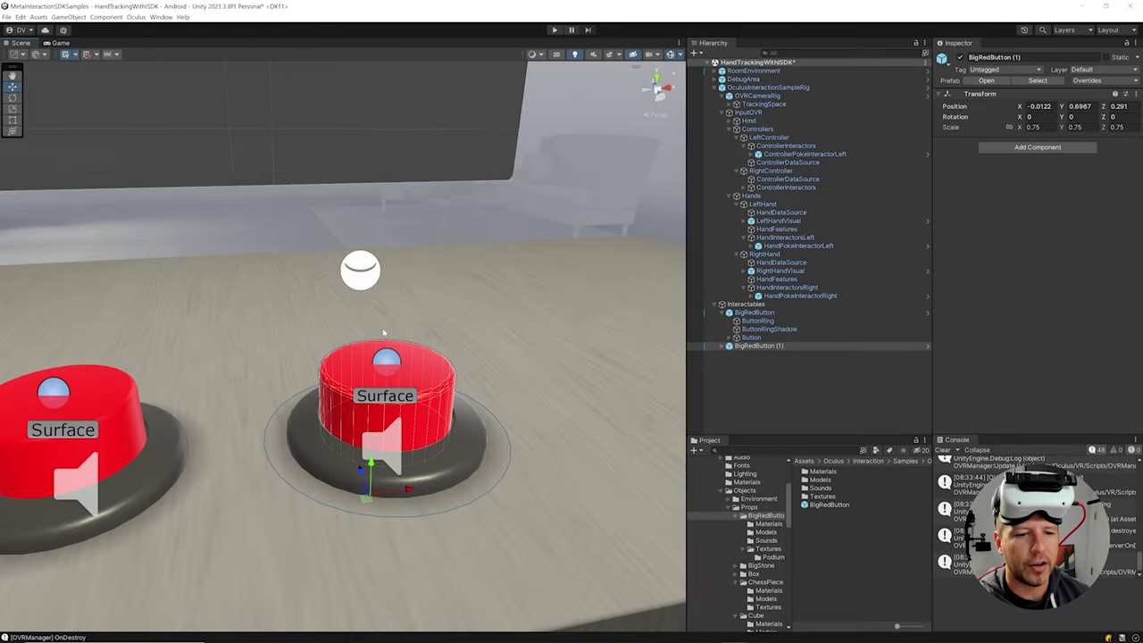
Rename the duplicated BigRedButton (1) as BigWhiteButton.
{"action": "left_click", "coordinate": [766, 348]}
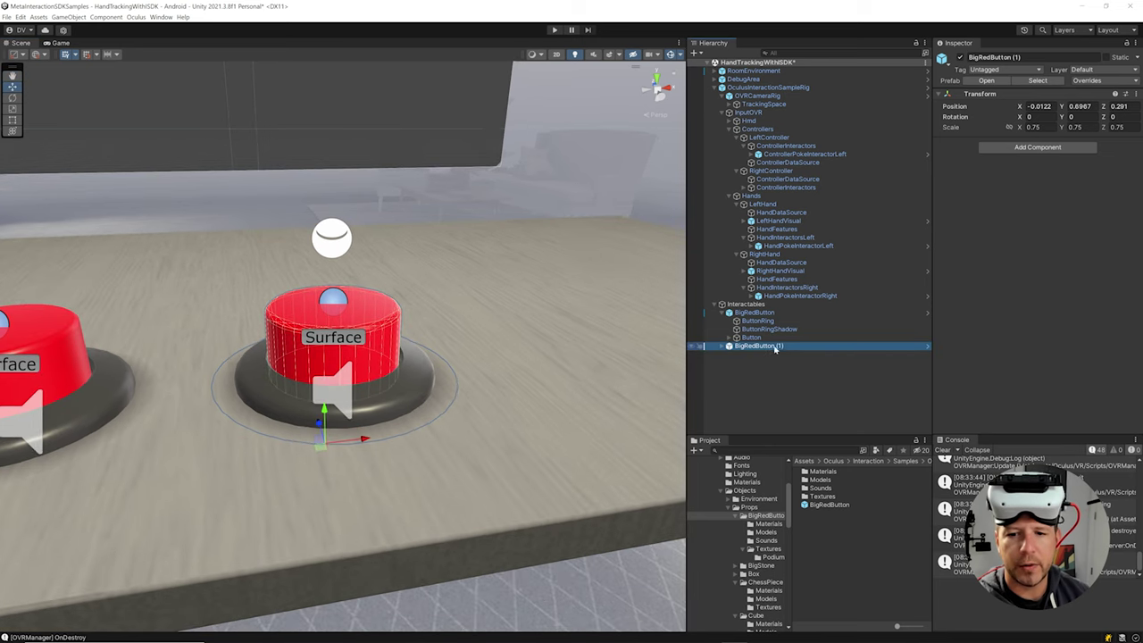
{"action": "left_click", "coordinate": [782, 347]}
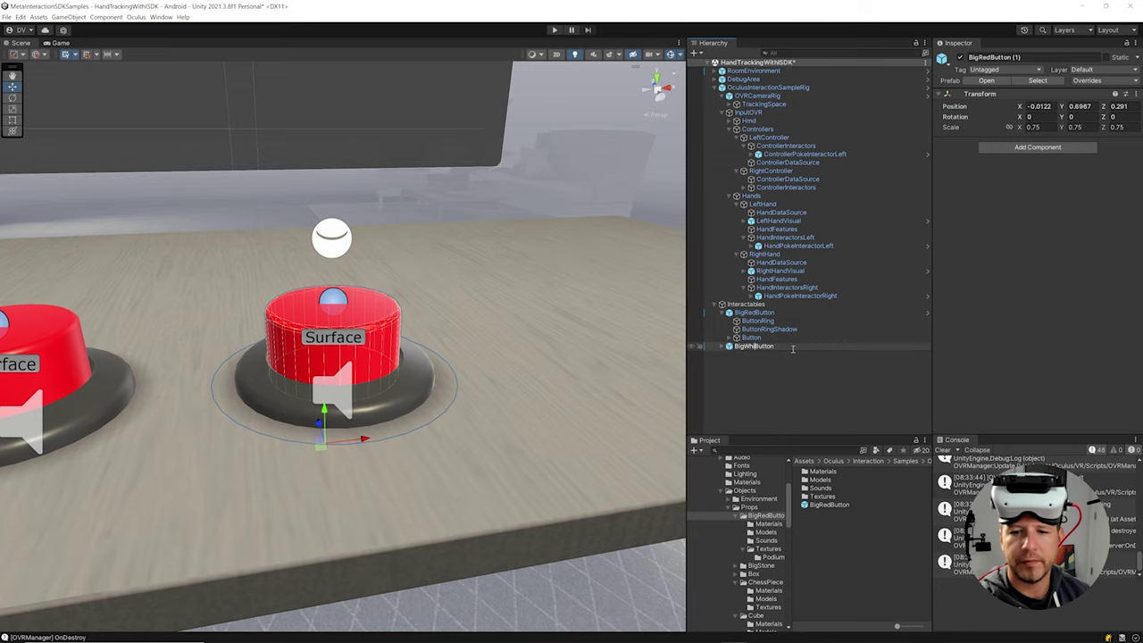
{"action": "key", "text": "Return"}
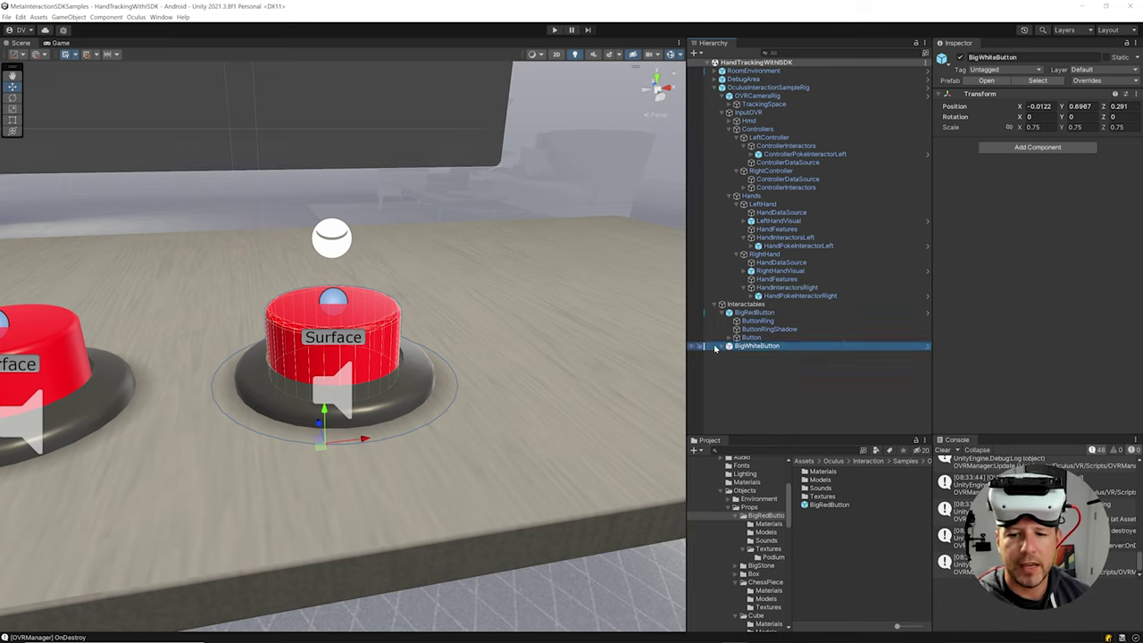
Apply the DefaultMaterial from the Materials folder to the Button mesh inside BigWhiteButton's ButtonVisual.
{"action": "left_click", "coordinate": [728, 346]}
{"action": "left_click", "coordinate": [737, 370]}
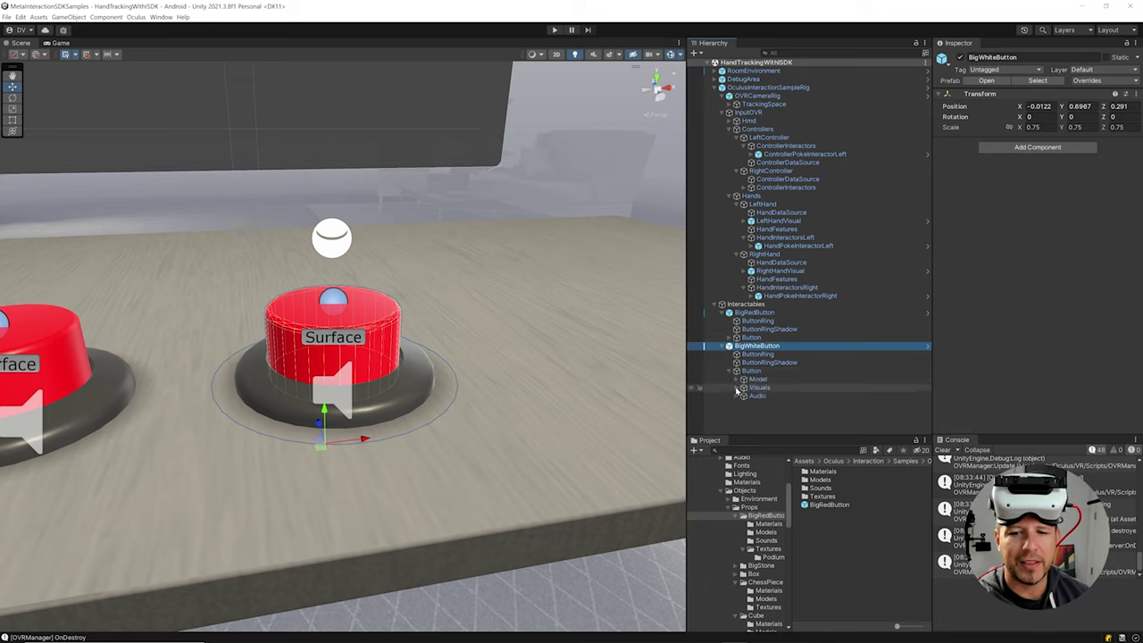
{"action": "left_click", "coordinate": [771, 405]}
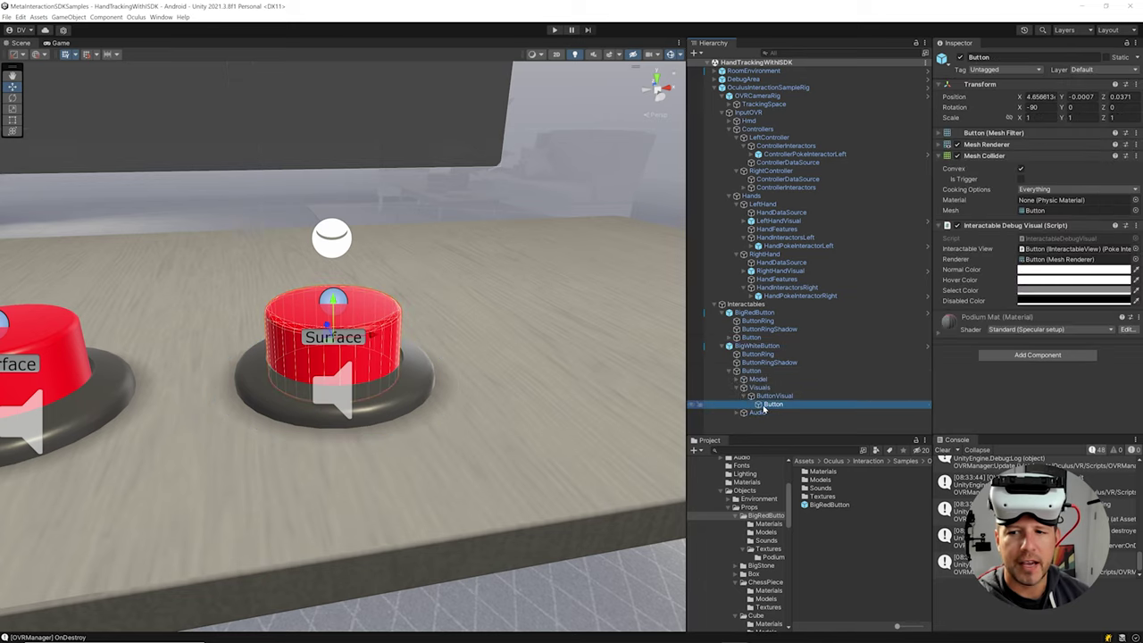
{"action": "scroll", "coordinate": [768, 491], "scroll_direction": "up", "scroll_amount": 3}
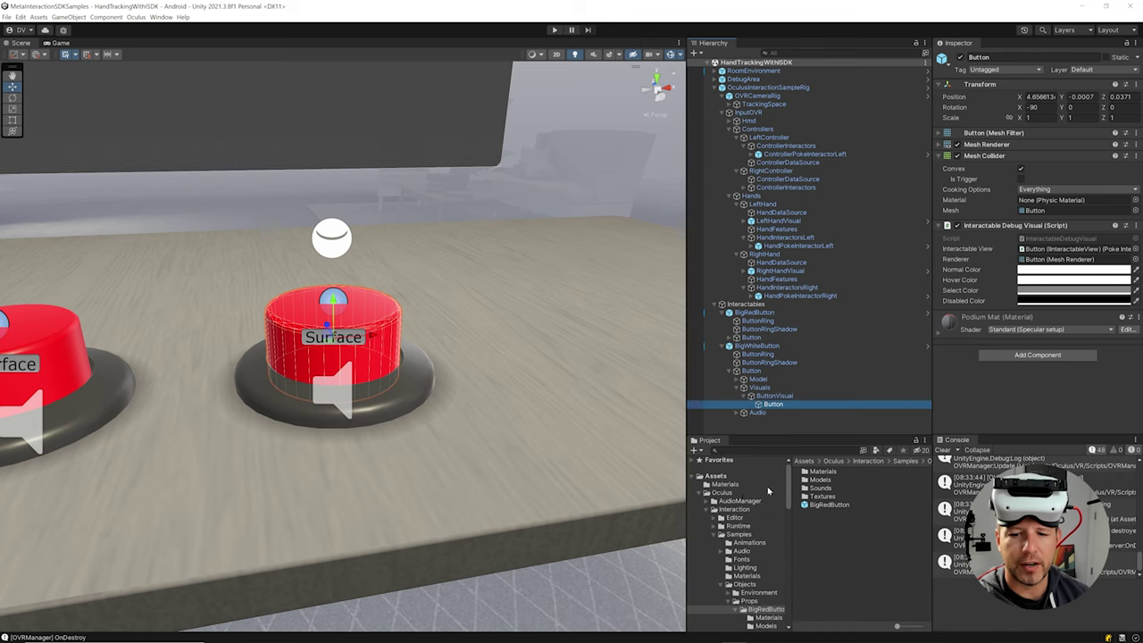
{"action": "left_click", "coordinate": [737, 484]}
{"action": "left_click_drag", "start_coordinate": [815, 483], "coordinate": [961, 391]}
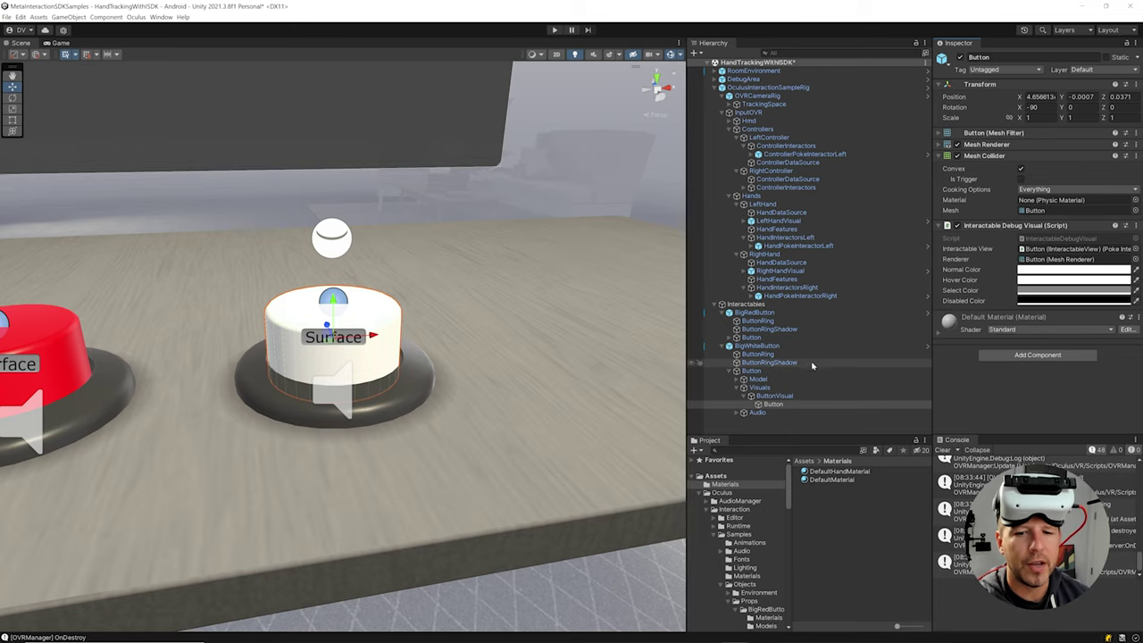
Stretch the white Button mesh upward in the 2D scene view to a Y scale of about 2.11.
{"action": "left_click", "coordinate": [776, 399]}
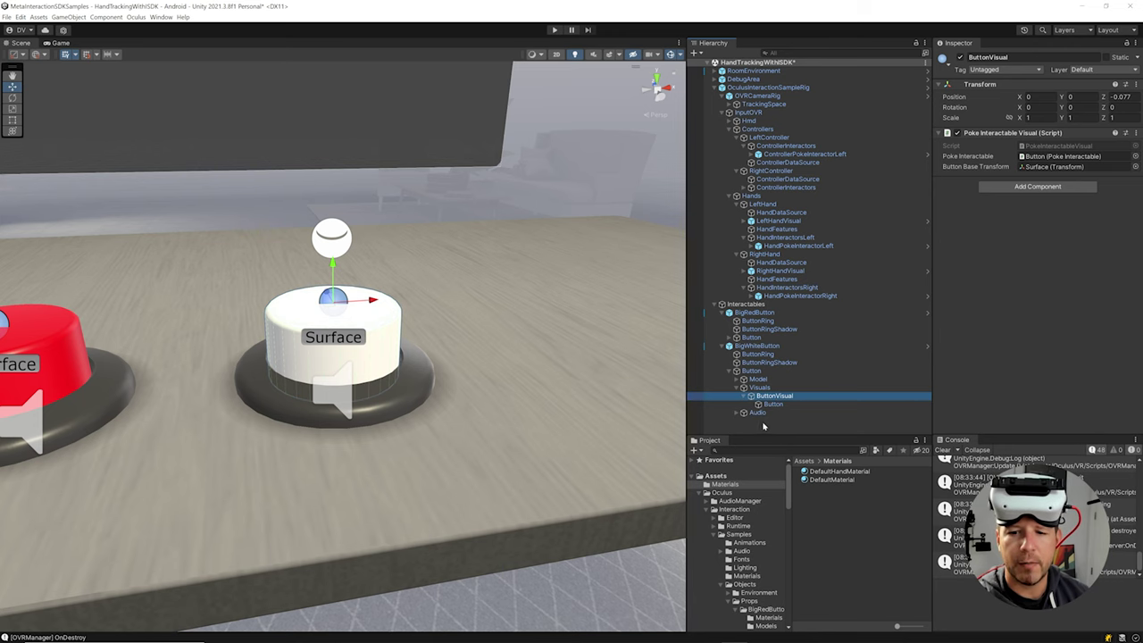
{"action": "left_click", "coordinate": [773, 403]}
{"action": "key", "text": "f"}
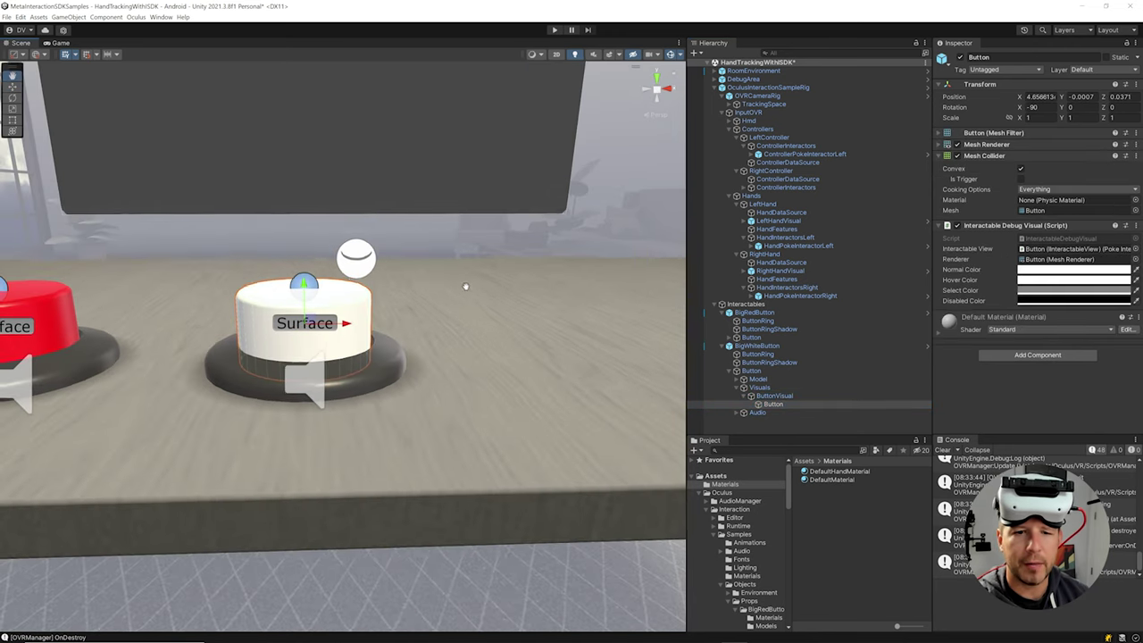
{"action": "left_click", "coordinate": [556, 54]}
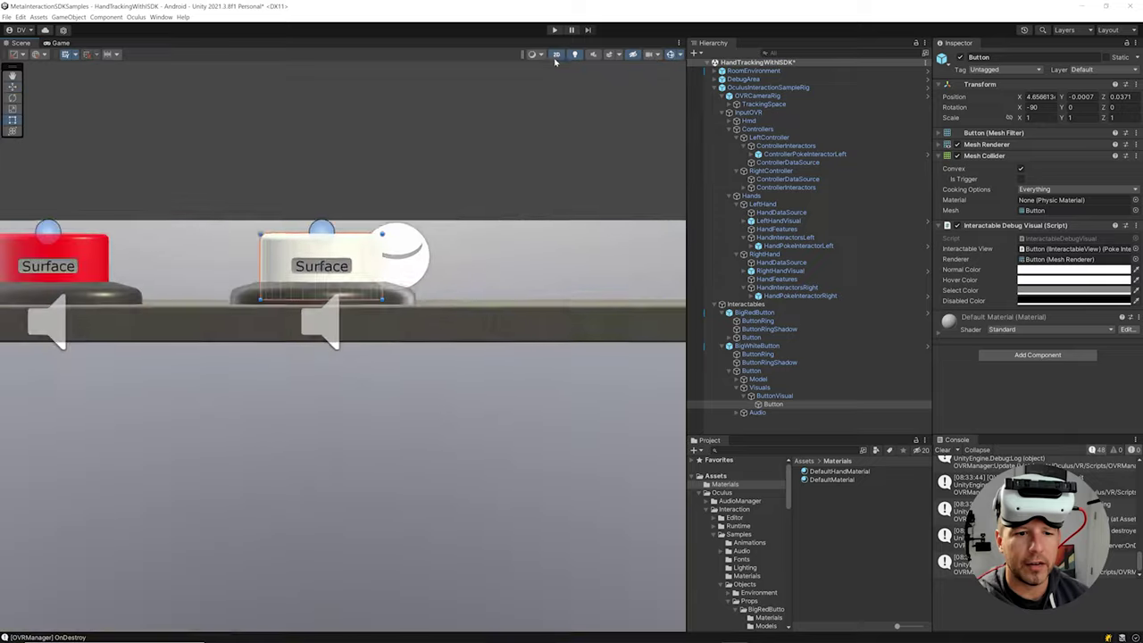
{"action": "middle_click_drag", "start_coordinate": [454, 238], "coordinate": [464, 346]}
{"action": "left_click_drag", "start_coordinate": [426, 354], "coordinate": [442, 271]}
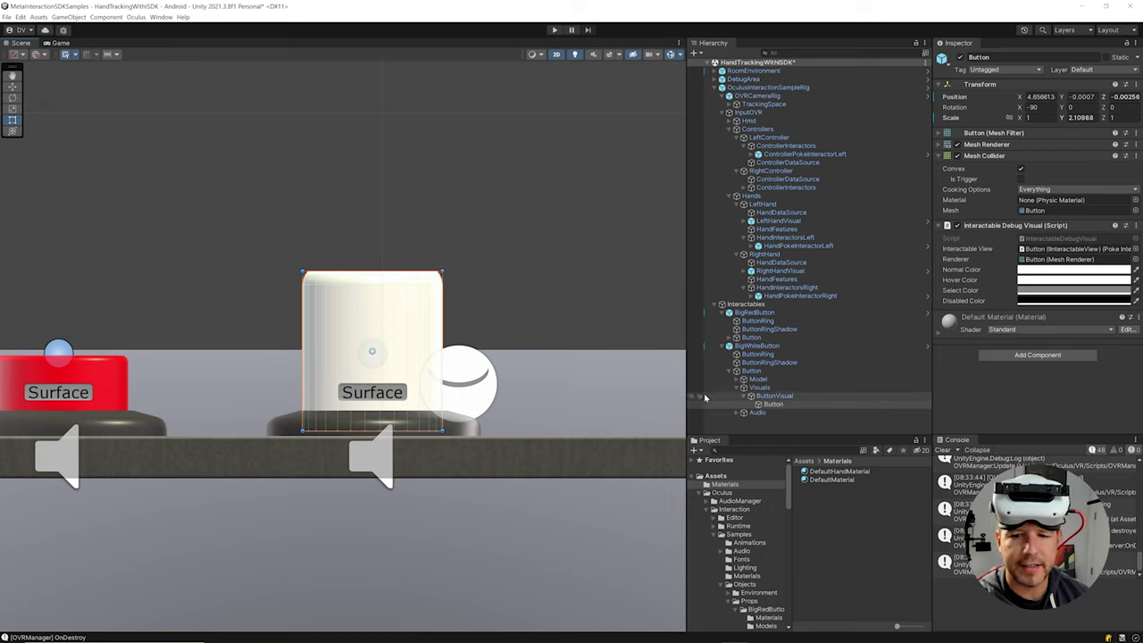
Move BigWhiteButton's ButtonVisual up to about Z -0.157 and position its child Button mesh at about Z 0.07.
{"action": "left_click", "coordinate": [771, 396]}
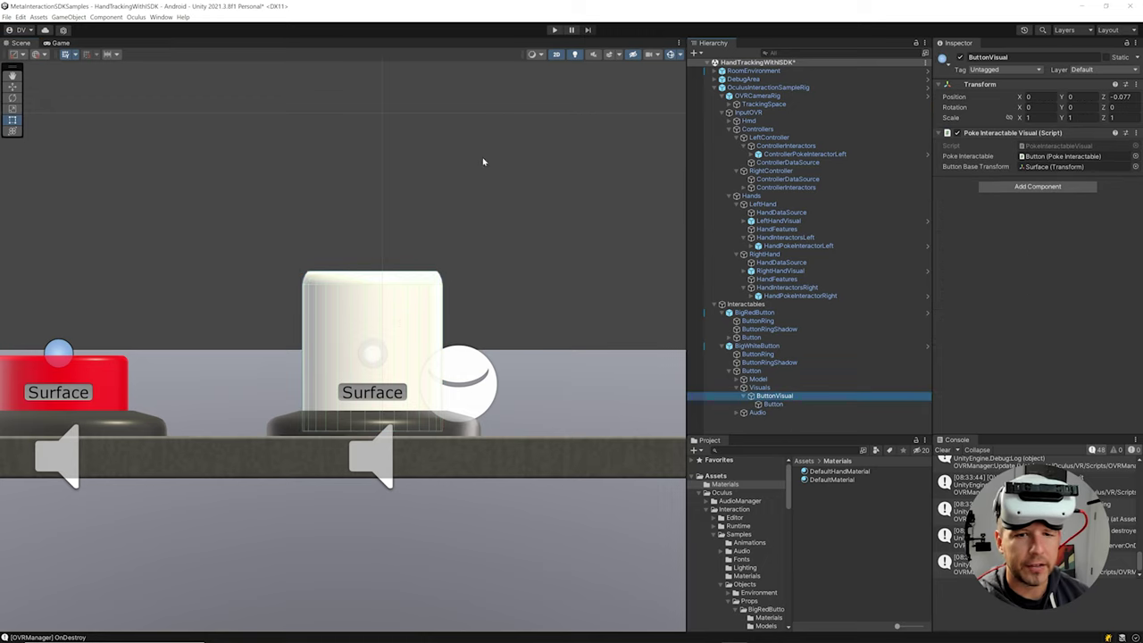
{"action": "middle_click_drag", "start_coordinate": [527, 130], "coordinate": [601, 146]}
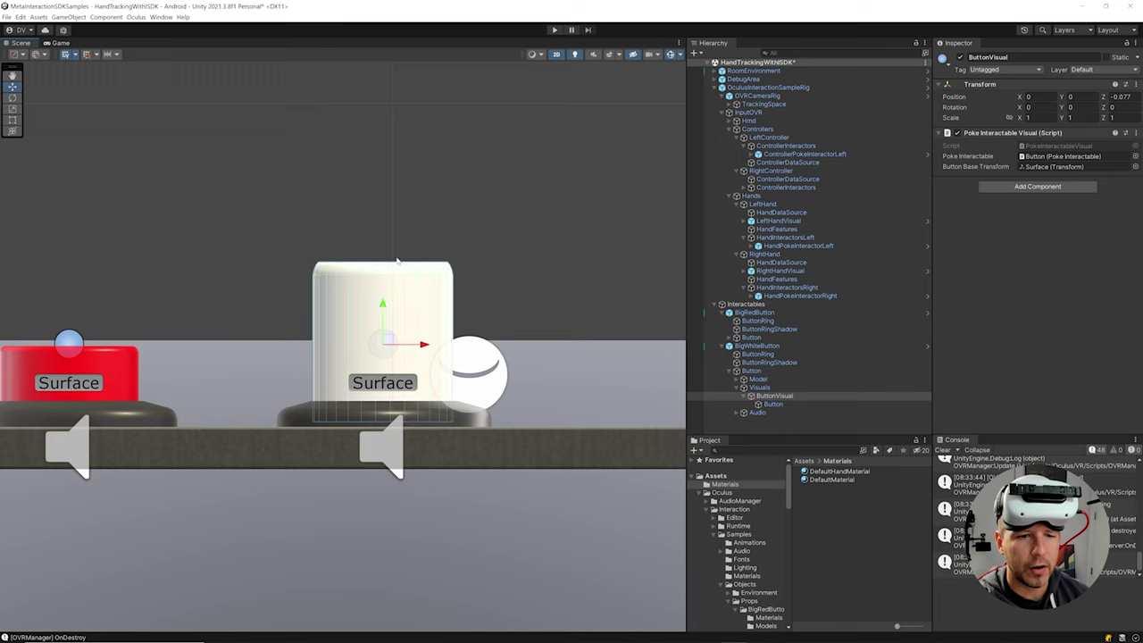
{"action": "mouse_move", "coordinate": [384, 305]}
{"action": "left_mouse_down"}
{"action": "mouse_move", "coordinate": [384, 236]}
{"action": "mouse_move", "coordinate": [381, 304]}
{"action": "left_mouse_up"}
{"action": "left_click", "coordinate": [773, 404]}
{"action": "left_click", "coordinate": [774, 395]}
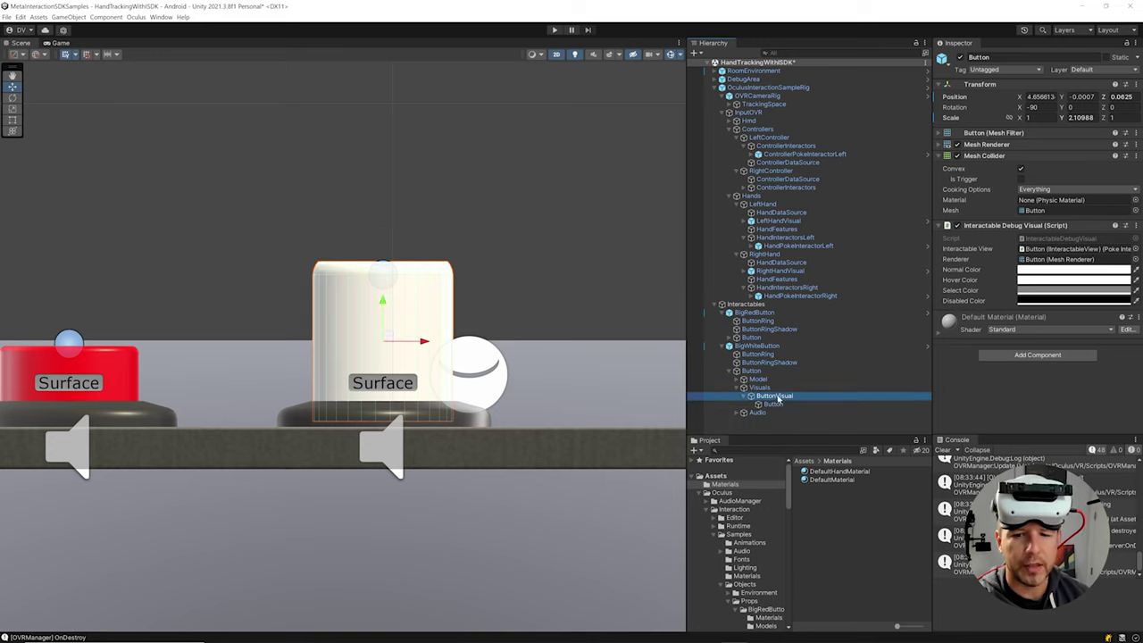
{"action": "left_click_drag", "start_coordinate": [382, 234], "coordinate": [382, 219]}
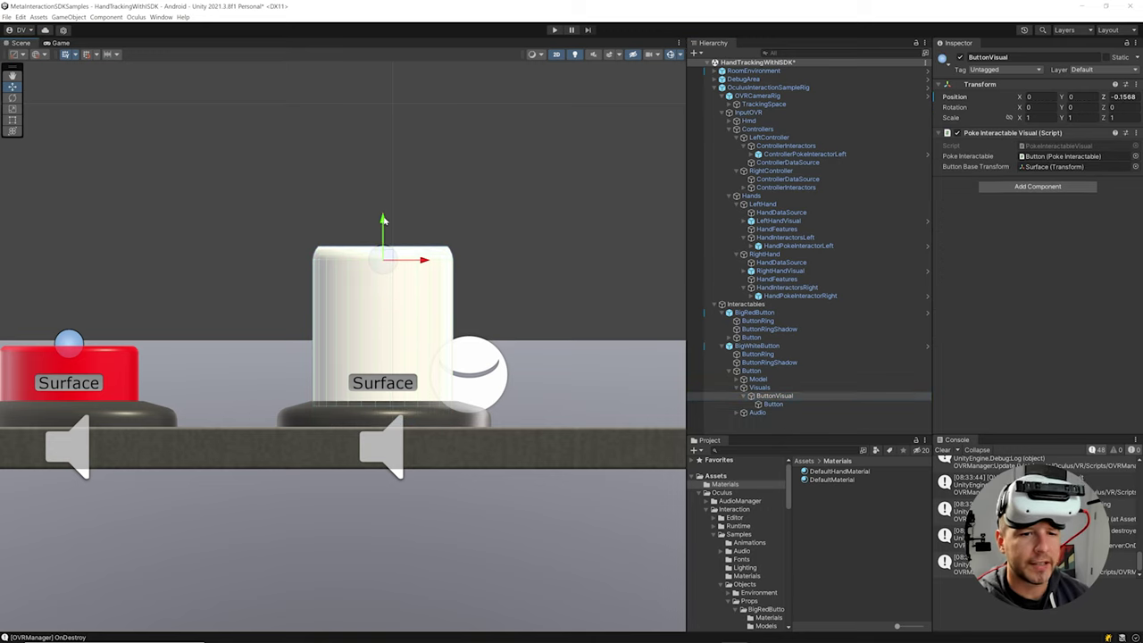
{"action": "left_click", "coordinate": [766, 405]}
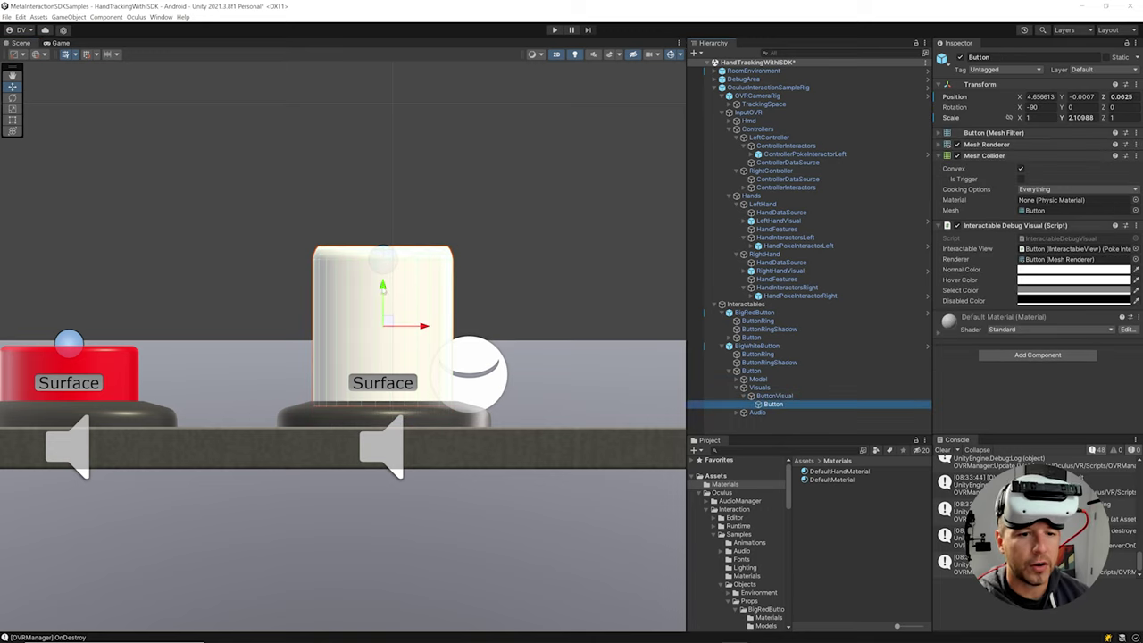
{"action": "left_click_drag", "start_coordinate": [383, 286], "coordinate": [382, 296]}
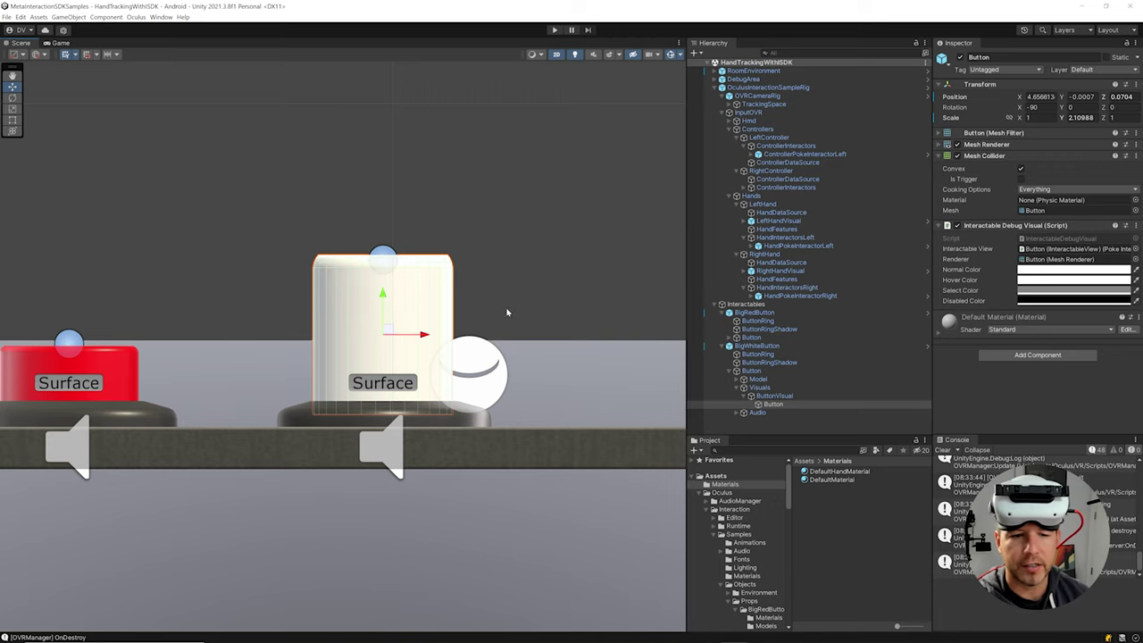
{"action": "left_click", "coordinate": [556, 54]}
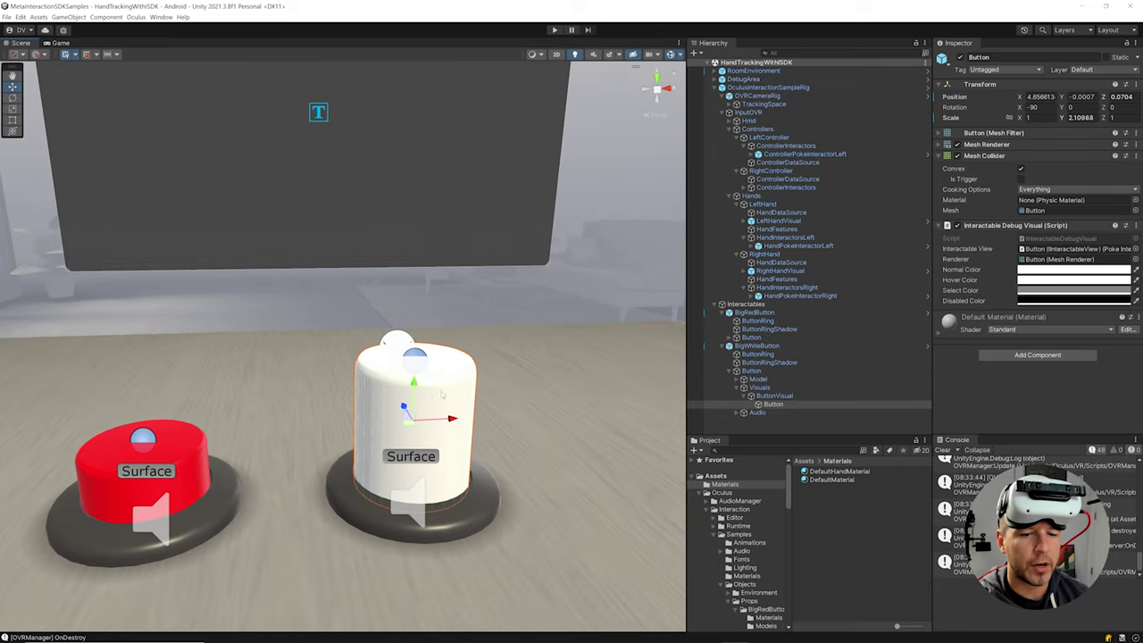
Examine the white button's ButtonVisual and the position of its poke Surface plane in the 3D and 2D views.
{"action": "scroll", "coordinate": [441, 394], "scroll_direction": "up", "scroll_amount": 5}
{"action": "left_click", "coordinate": [755, 398]}
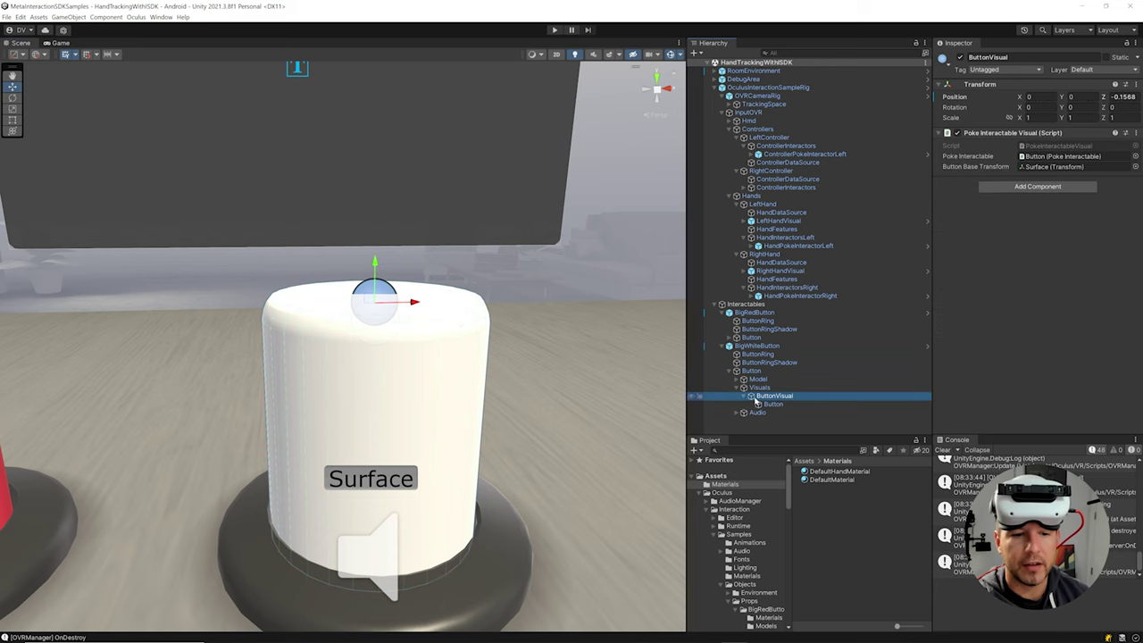
{"action": "scroll", "coordinate": [587, 390], "scroll_direction": "down", "scroll_amount": 4}
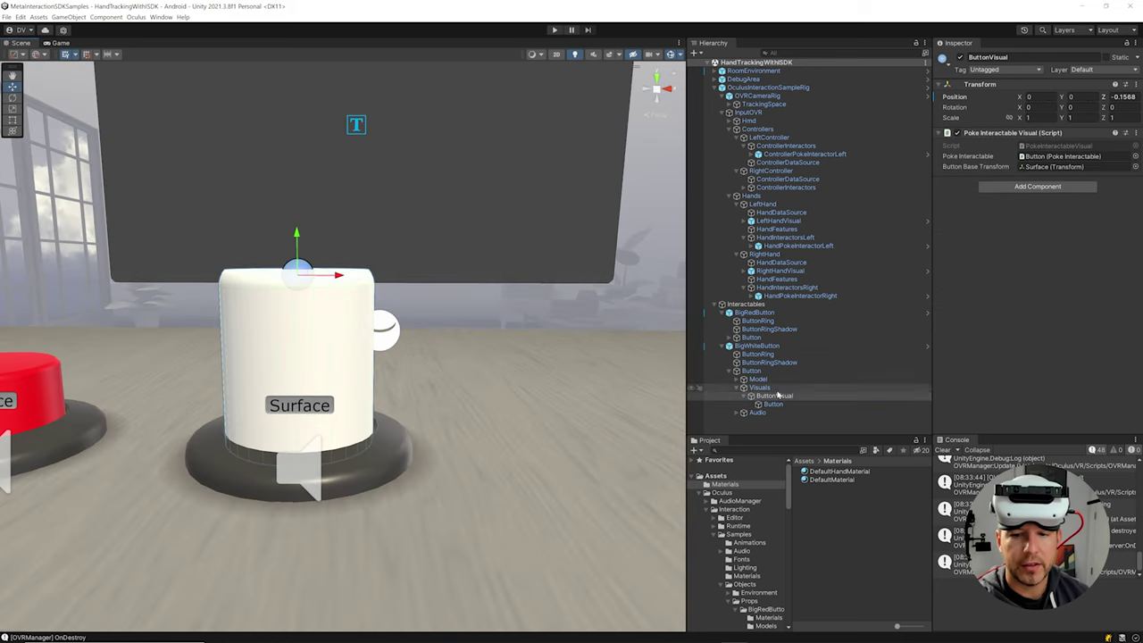
{"action": "left_click", "coordinate": [736, 379]}
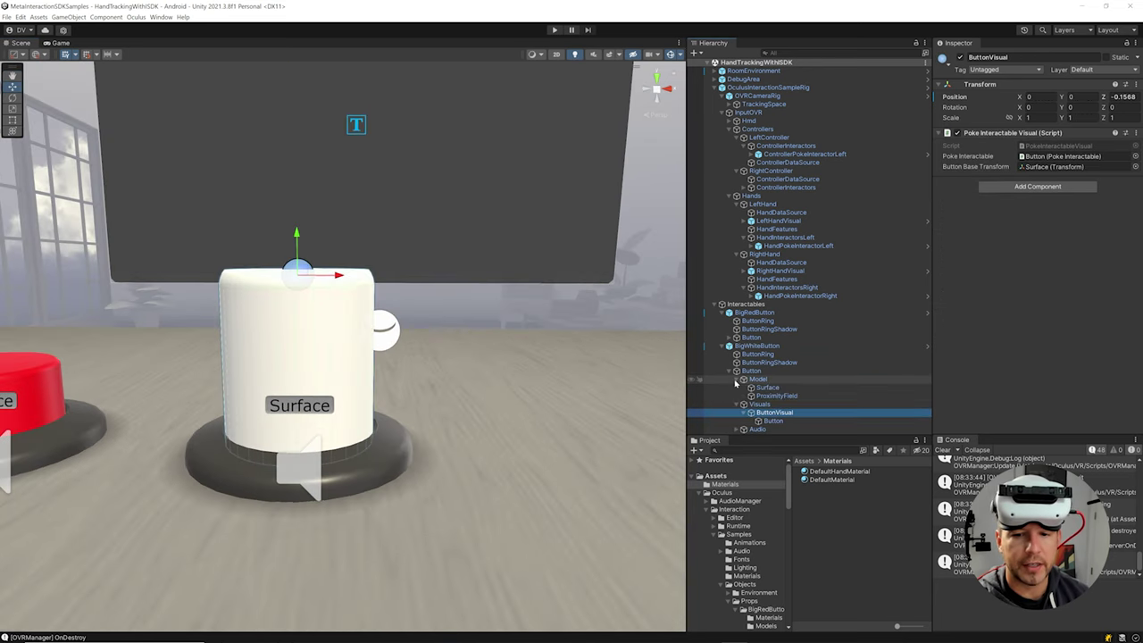
{"action": "left_click", "coordinate": [767, 388]}
{"action": "mouse_move", "coordinate": [398, 357]}
{"action": "left_mouse_down", "text": "alt"}
{"action": "mouse_move", "coordinate": [384, 402]}
{"action": "mouse_move", "coordinate": [384, 348]}
{"action": "left_mouse_up", "text": "alt"}
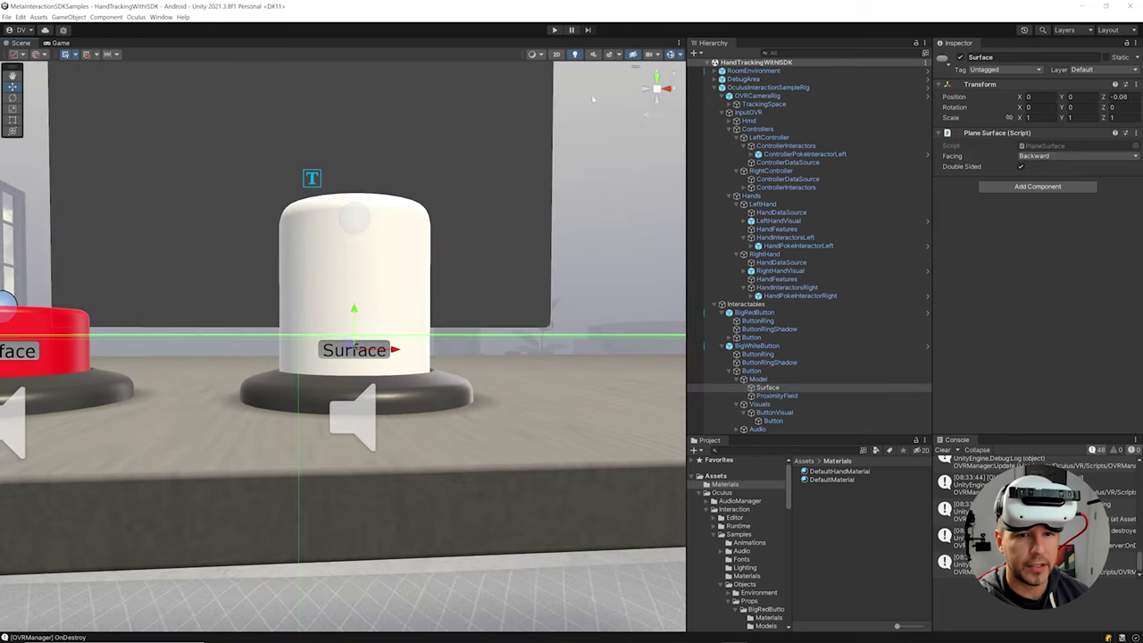
{"action": "left_click", "coordinate": [555, 53]}
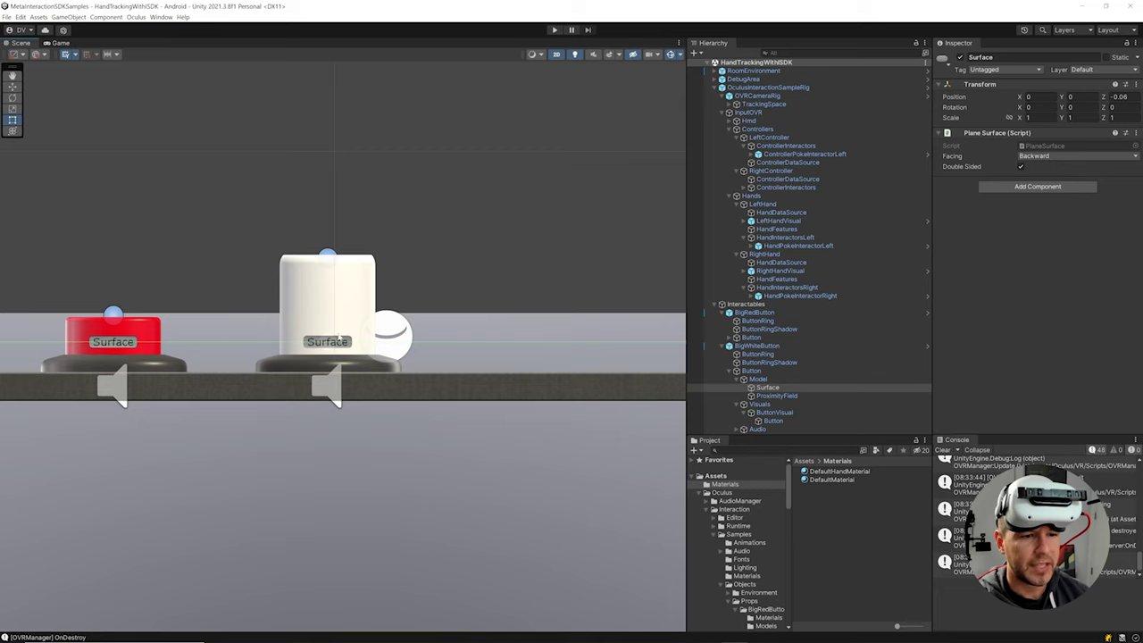
{"action": "left_click", "coordinate": [557, 55]}
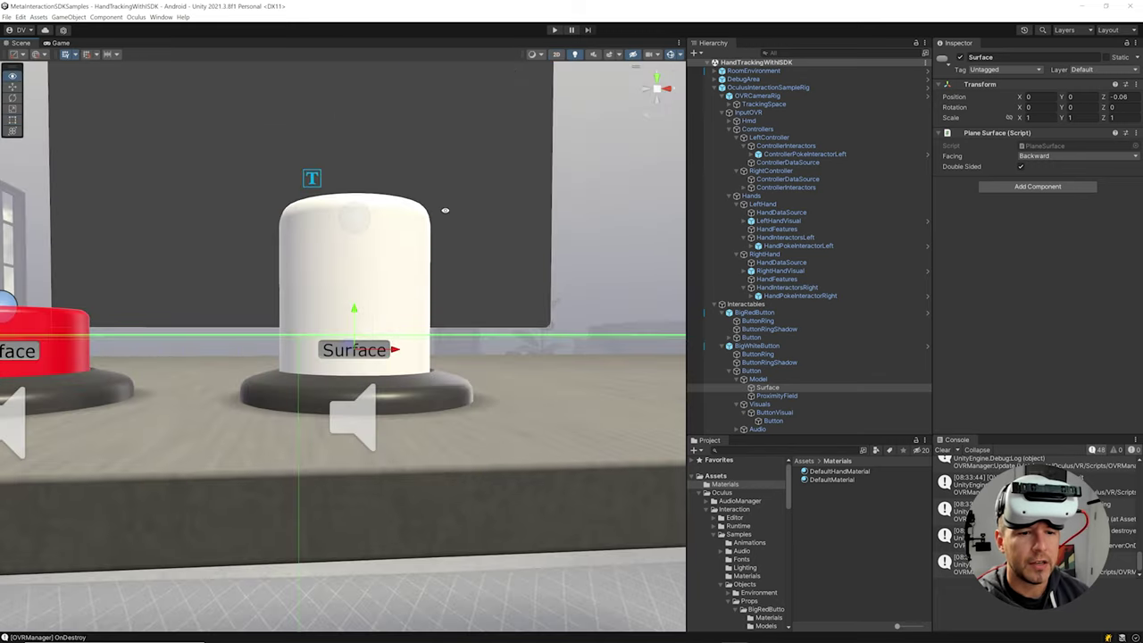
Inspect the white button's ProximityField, and run the scene to test poking the taller button before stopping playback.
{"action": "left_click", "coordinate": [773, 396]}
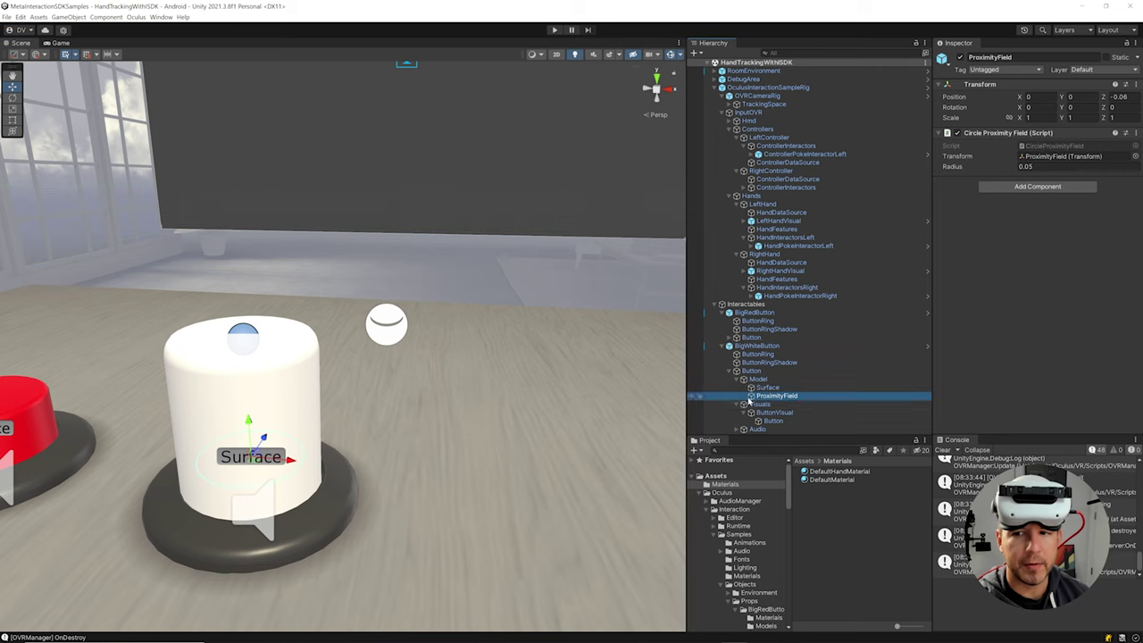
{"action": "right_click_drag", "start_coordinate": [401, 404], "coordinate": [407, 391]}
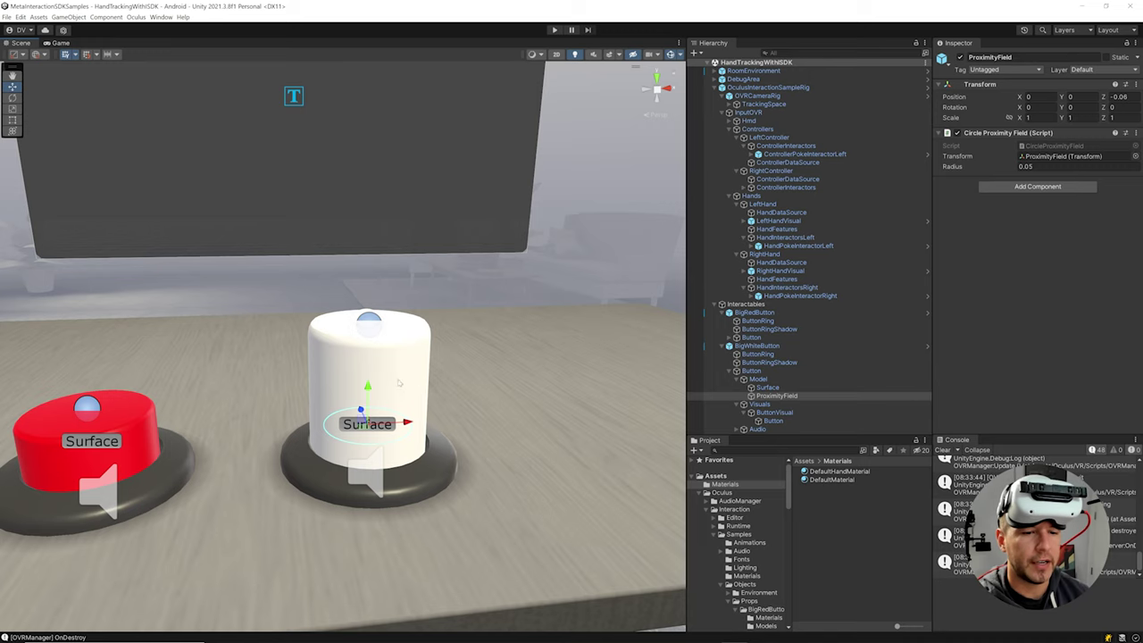
{"action": "scroll", "coordinate": [411, 383], "scroll_direction": "up", "scroll_amount": 3}
{"action": "scroll", "coordinate": [411, 383], "scroll_direction": "down", "scroll_amount": 1}
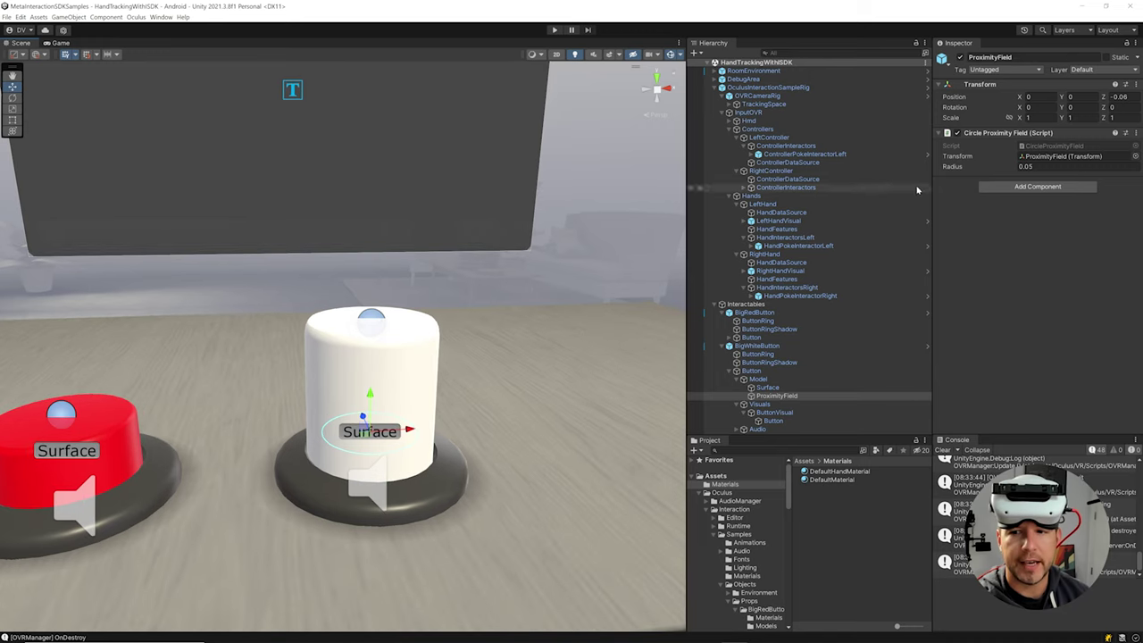
{"action": "scroll", "coordinate": [451, 362], "scroll_direction": "down", "scroll_amount": 1}
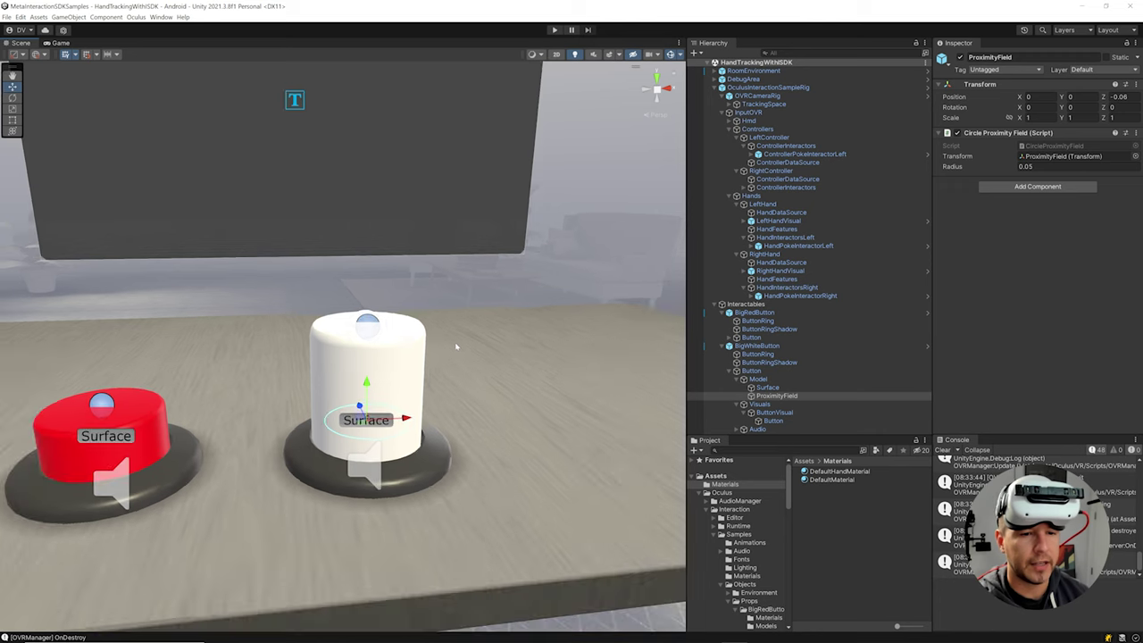
{"action": "scroll", "coordinate": [536, 226], "scroll_direction": "down", "scroll_amount": 2}
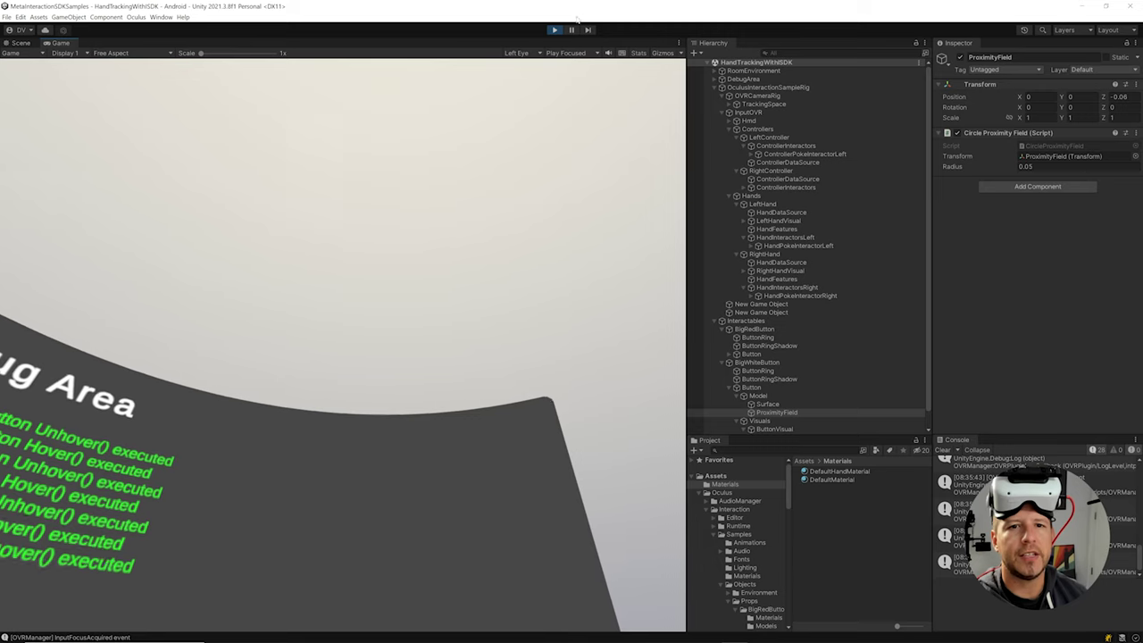
{"action": "left_click", "coordinate": [552, 31]}
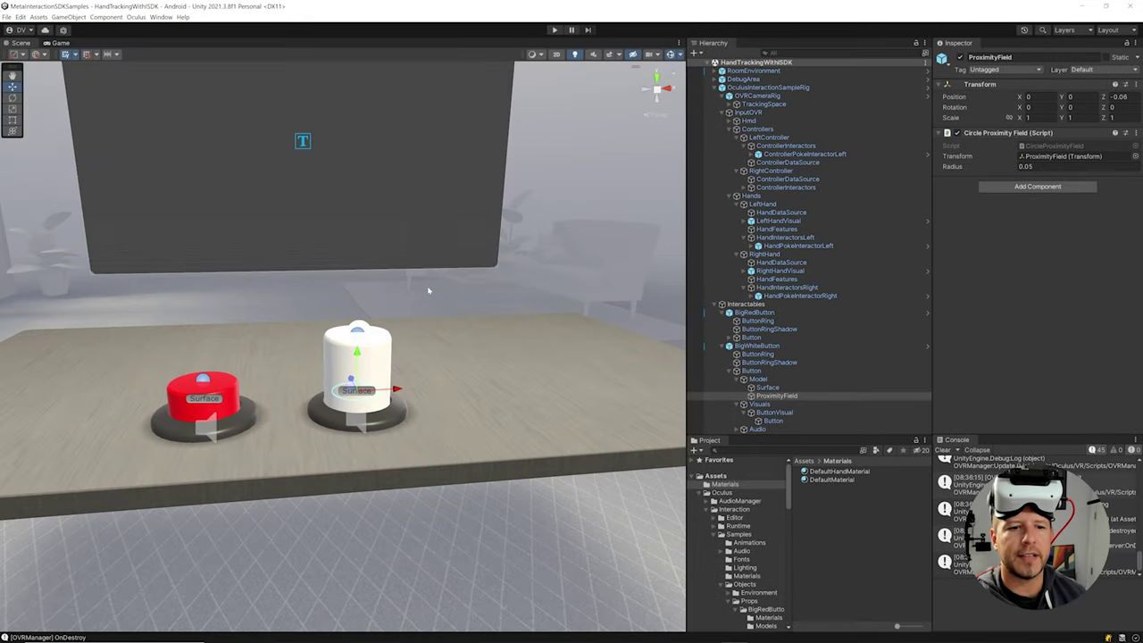
Set the Max Distance of the white Button's Poke Interactable to 0.12 and run the scene to test it.
{"action": "left_click", "coordinate": [766, 372]}
{"action": "scroll", "coordinate": [495, 365], "scroll_direction": "up", "scroll_amount": 6}
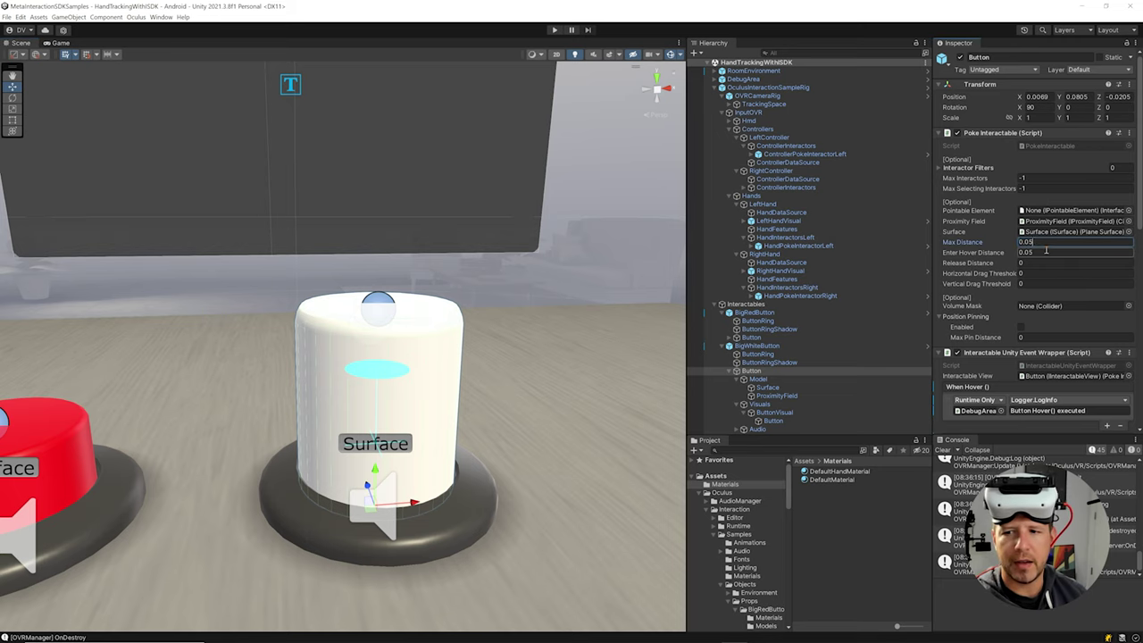
{"action": "key", "text": "BackSpace"}
{"action": "type", "text": "9"}
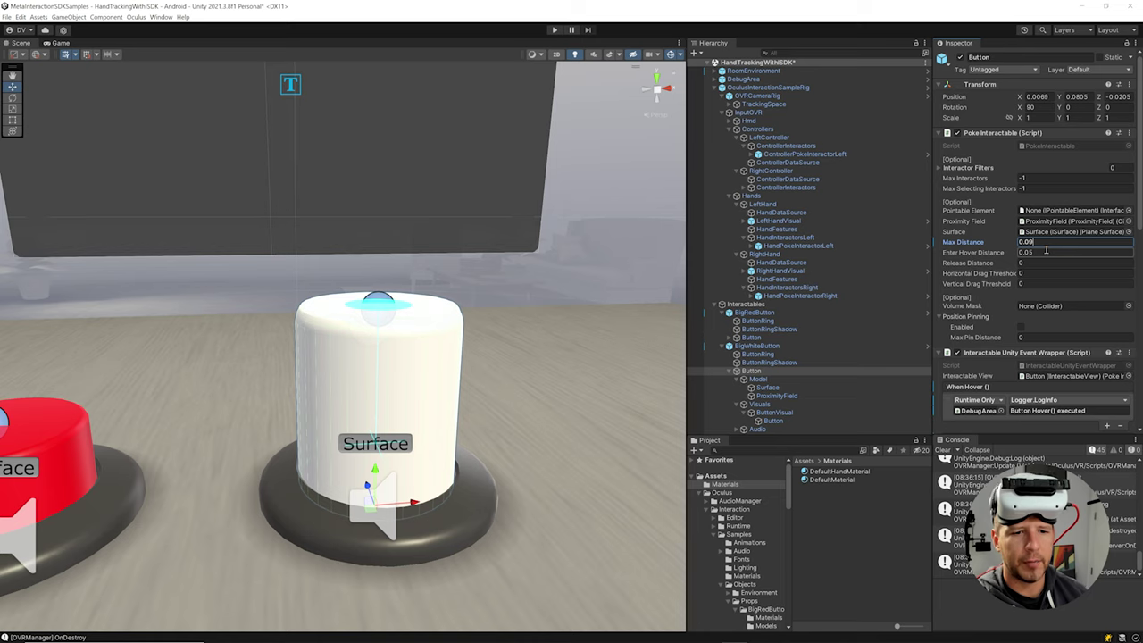
{"action": "key", "text": "BackSpace"}
{"action": "key", "text": "BackSpace"}
{"action": "type", "text": "12"}
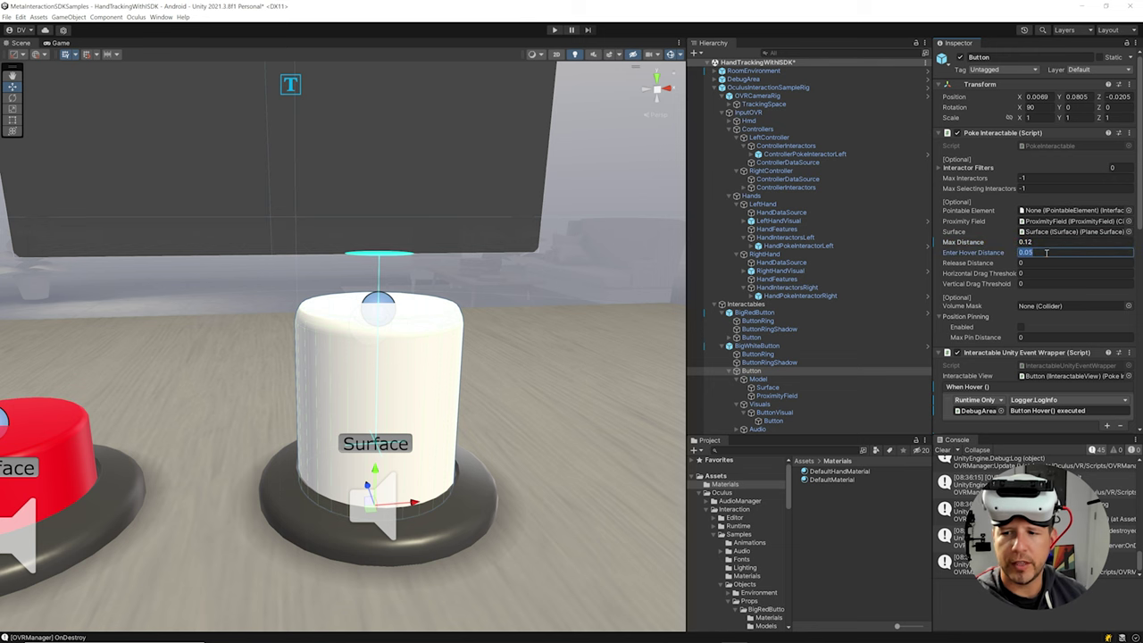
{"action": "key", "text": "ctrl+p"}
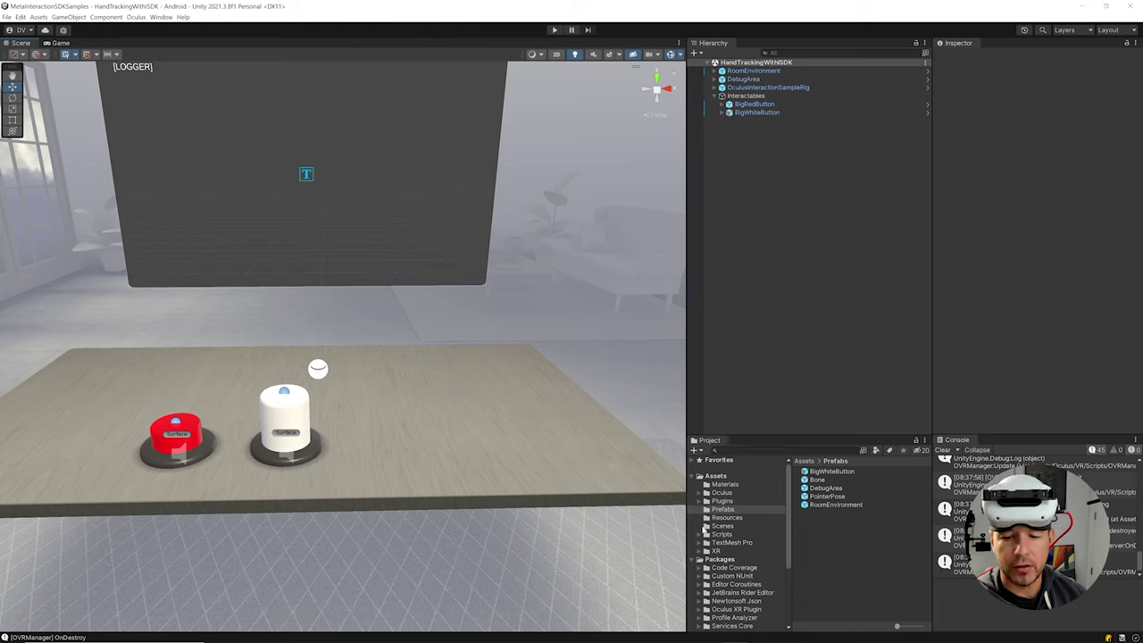
Place the Mug prefab from the Oculus Interaction Samples Objects/Props folder on the table beside the white button.
{"action": "left_click", "coordinate": [699, 495]}
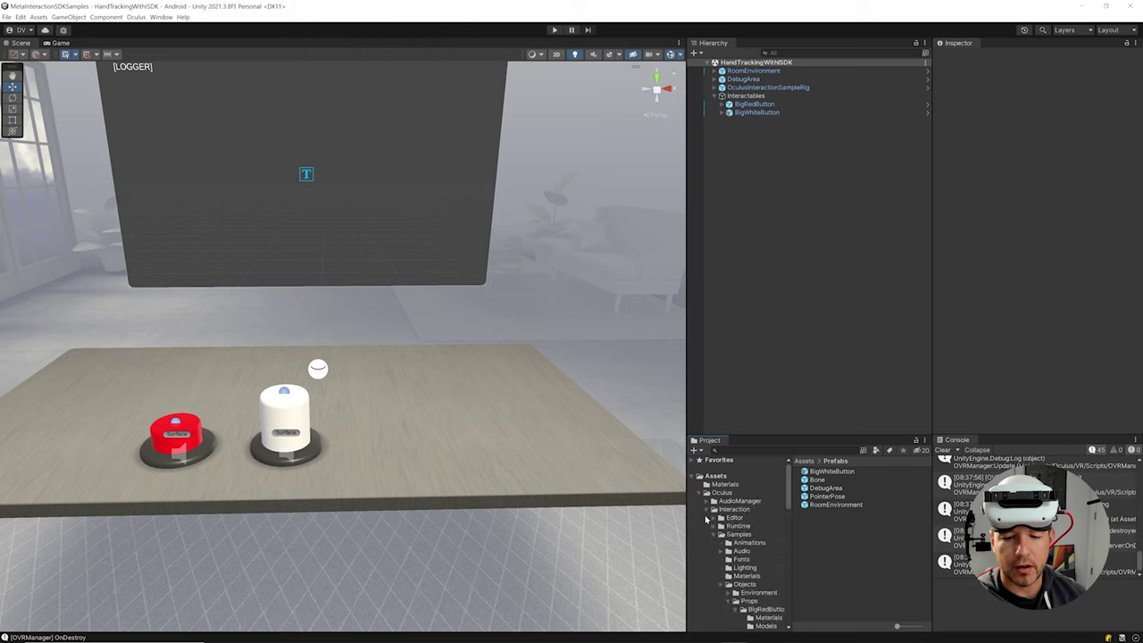
{"action": "scroll", "coordinate": [725, 532], "scroll_direction": "down", "scroll_amount": 2}
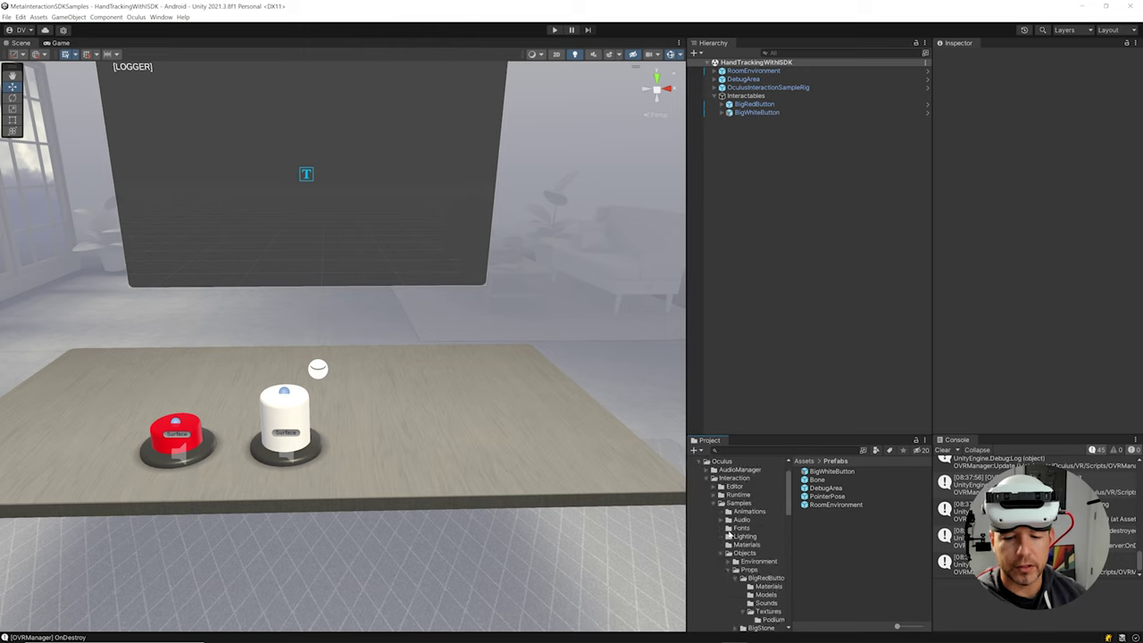
{"action": "scroll", "coordinate": [758, 564], "scroll_direction": "down", "scroll_amount": 2}
{"action": "left_click", "coordinate": [741, 539]}
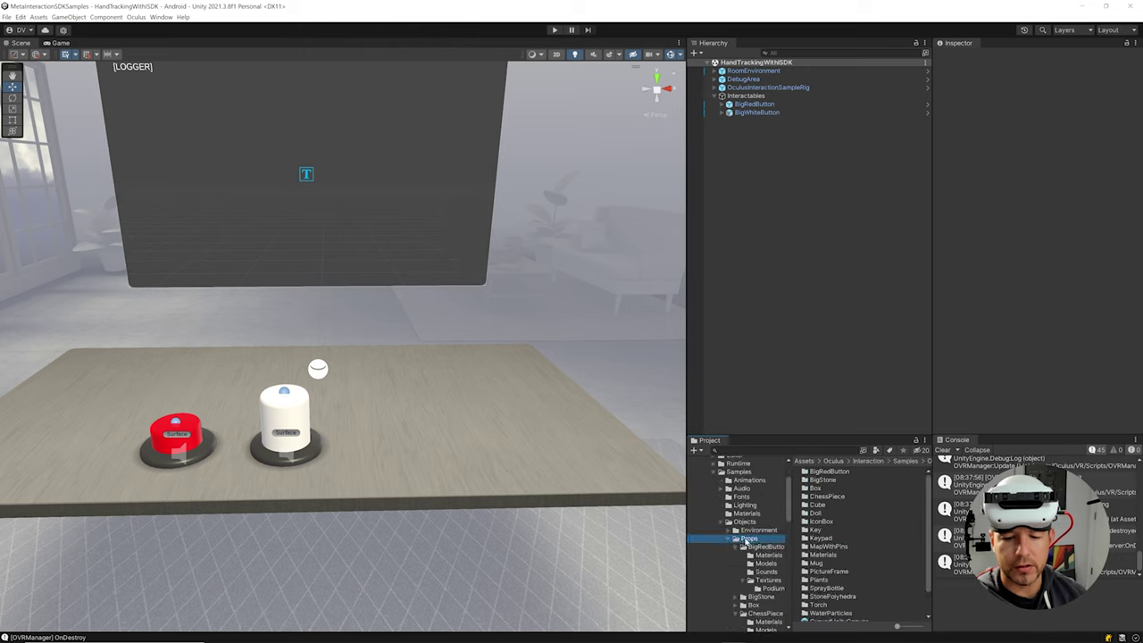
{"action": "scroll", "coordinate": [743, 543], "scroll_direction": "down", "scroll_amount": 4}
{"action": "left_click", "coordinate": [738, 485]}
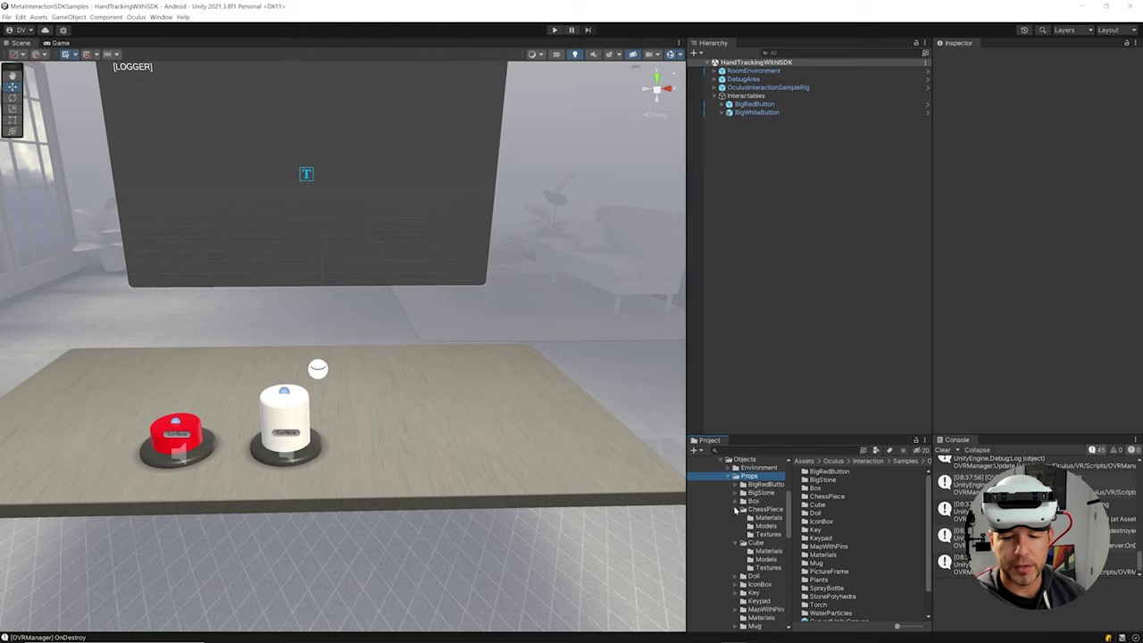
{"action": "left_click", "coordinate": [737, 509]}
{"action": "left_click", "coordinate": [738, 526]}
{"action": "left_click", "coordinate": [736, 518]}
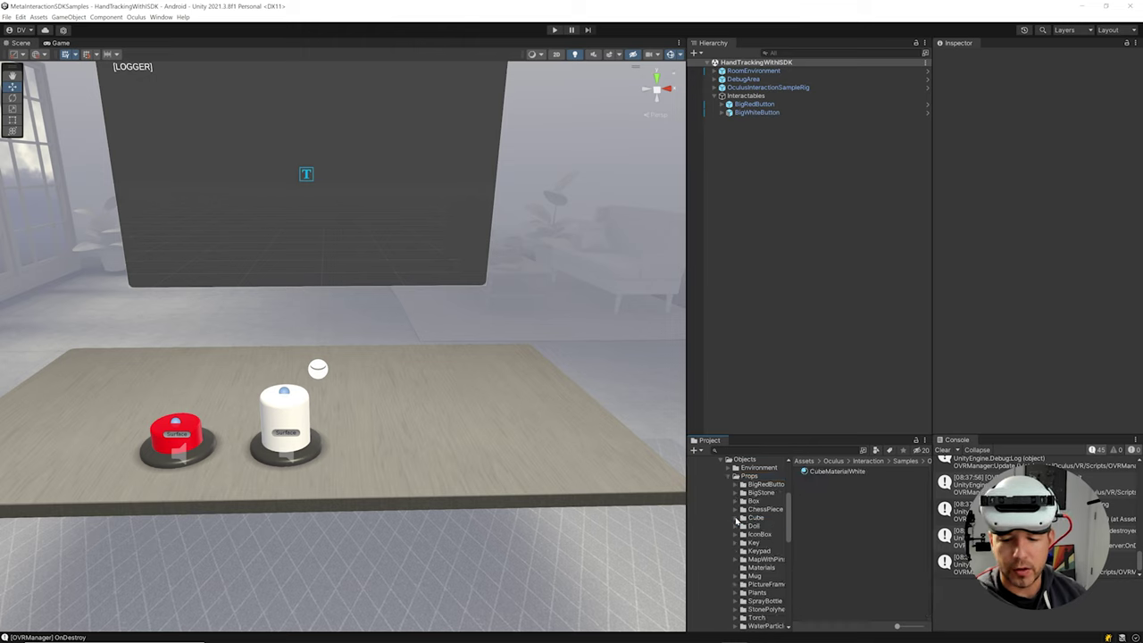
{"action": "scroll", "coordinate": [757, 518], "scroll_direction": "down", "scroll_amount": 4}
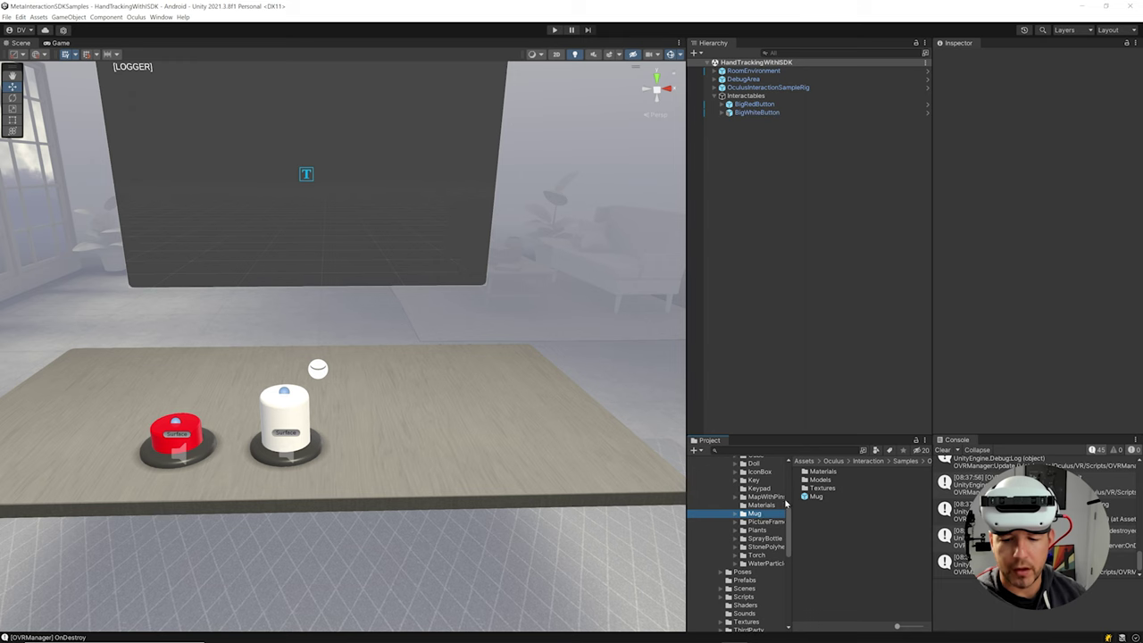
{"action": "left_click_drag", "start_coordinate": [805, 499], "coordinate": [396, 420]}
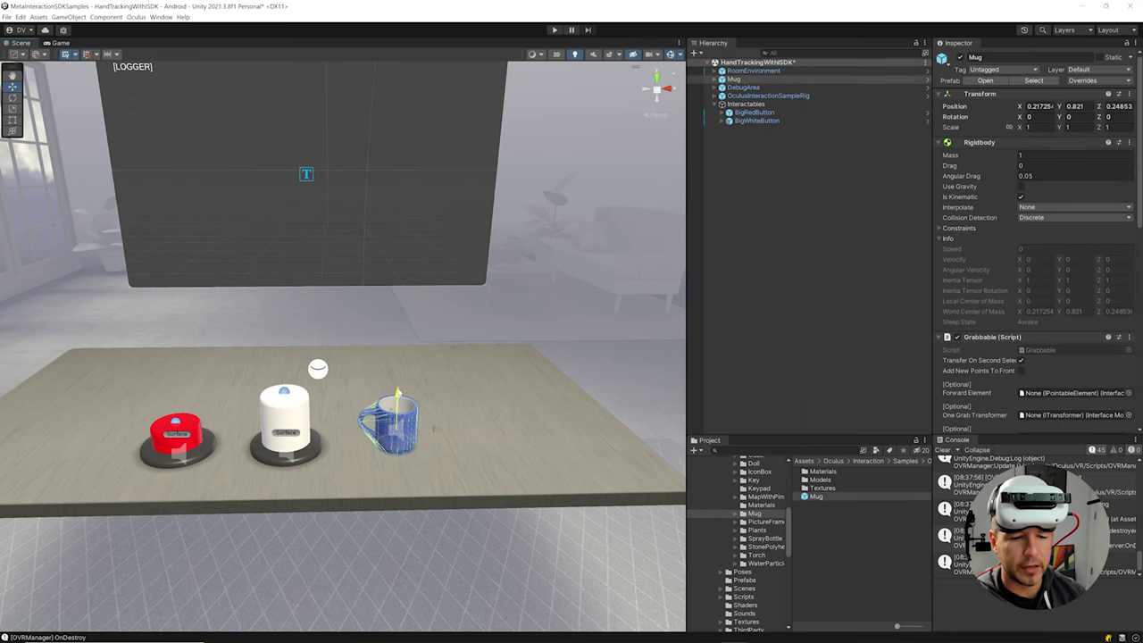
Lower the Mug onto the tabletop at about Y 0.805.
{"action": "key", "text": "f"}
{"action": "left_click_drag", "start_coordinate": [297, 427], "coordinate": [309, 367], "text": "alt"}
{"action": "left_click_drag", "start_coordinate": [354, 337], "coordinate": [344, 362]}
{"action": "scroll", "coordinate": [264, 377], "scroll_direction": "down", "scroll_amount": 5}
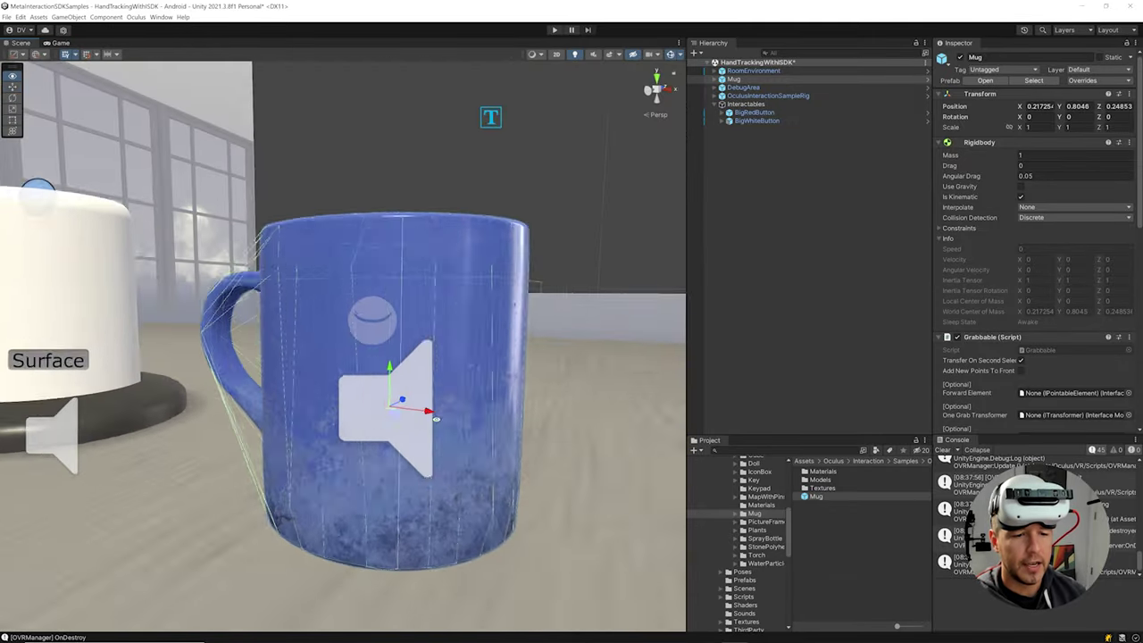
Rotate the Mug to about -147.7 degrees on Y and make it a child of Interactables.
{"action": "left_click_drag", "start_coordinate": [264, 377], "coordinate": [376, 428], "text": "alt"}
{"action": "key", "text": "e"}
{"action": "scroll", "coordinate": [339, 426], "scroll_direction": "down", "scroll_amount": 2}
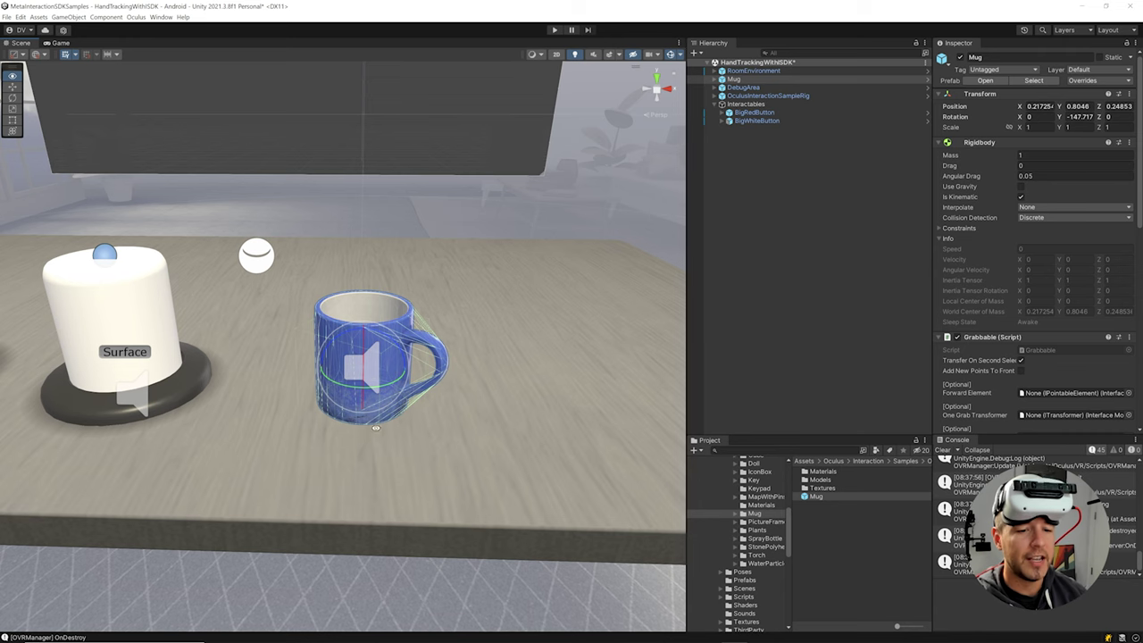
{"action": "left_click_drag", "start_coordinate": [436, 400], "coordinate": [376, 389], "text": "alt"}
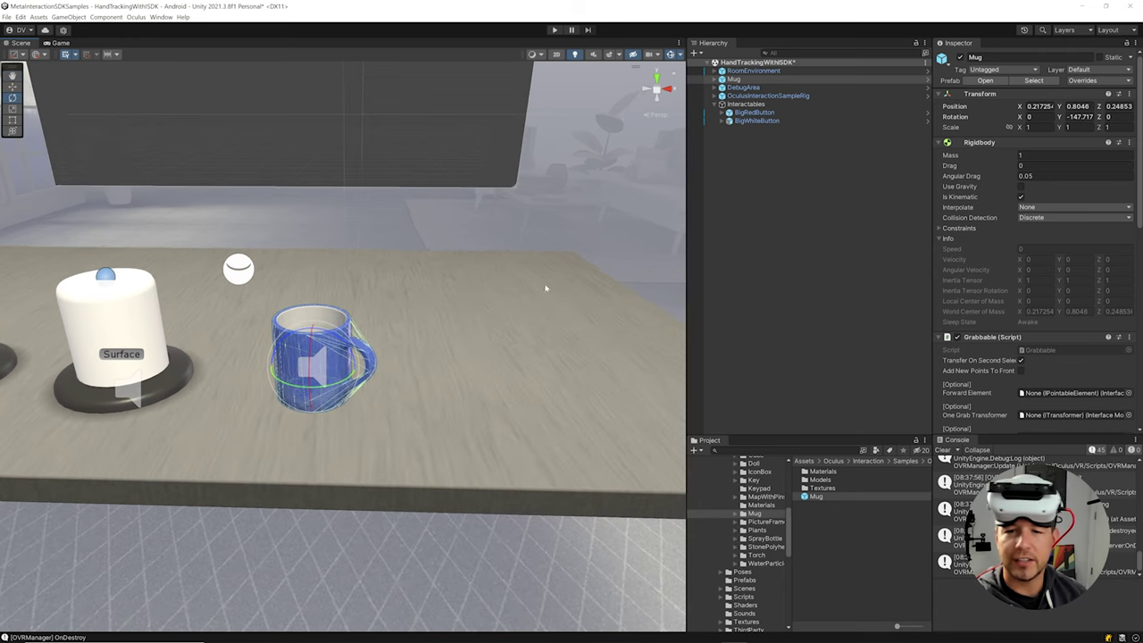
{"action": "left_click_drag", "start_coordinate": [745, 80], "coordinate": [751, 132]}
Place the Key prefab from the sample Props on the table beside the mug and set its Z rotation to 90.
{"action": "scroll", "coordinate": [775, 512], "scroll_direction": "up", "scroll_amount": 3}
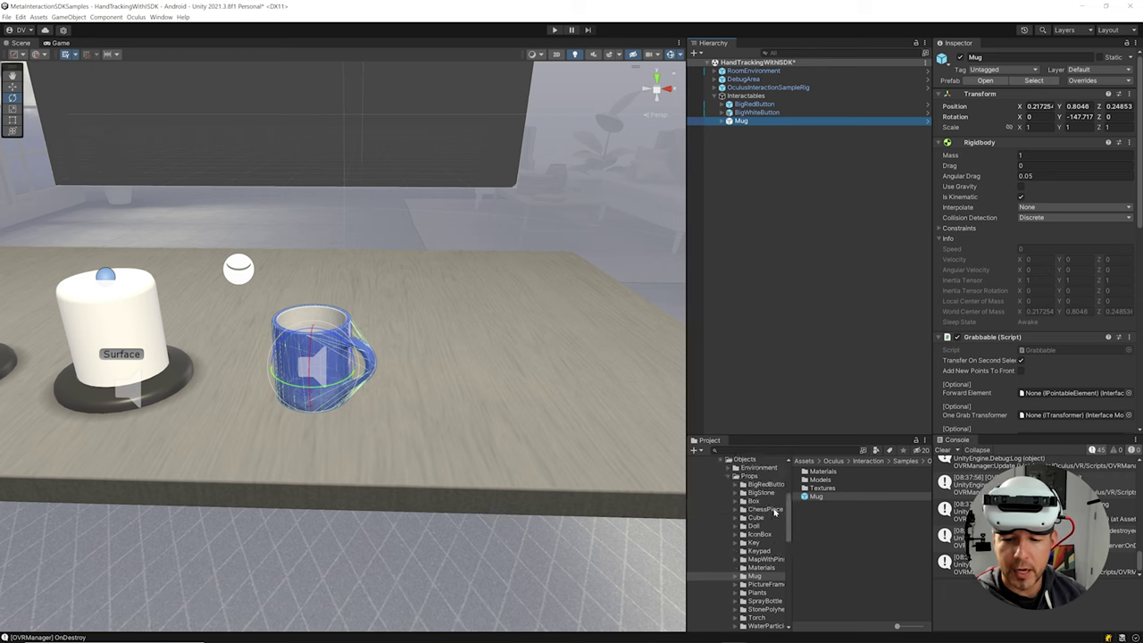
{"action": "left_click", "coordinate": [756, 542]}
{"action": "left_click_drag", "start_coordinate": [815, 501], "coordinate": [469, 388]}
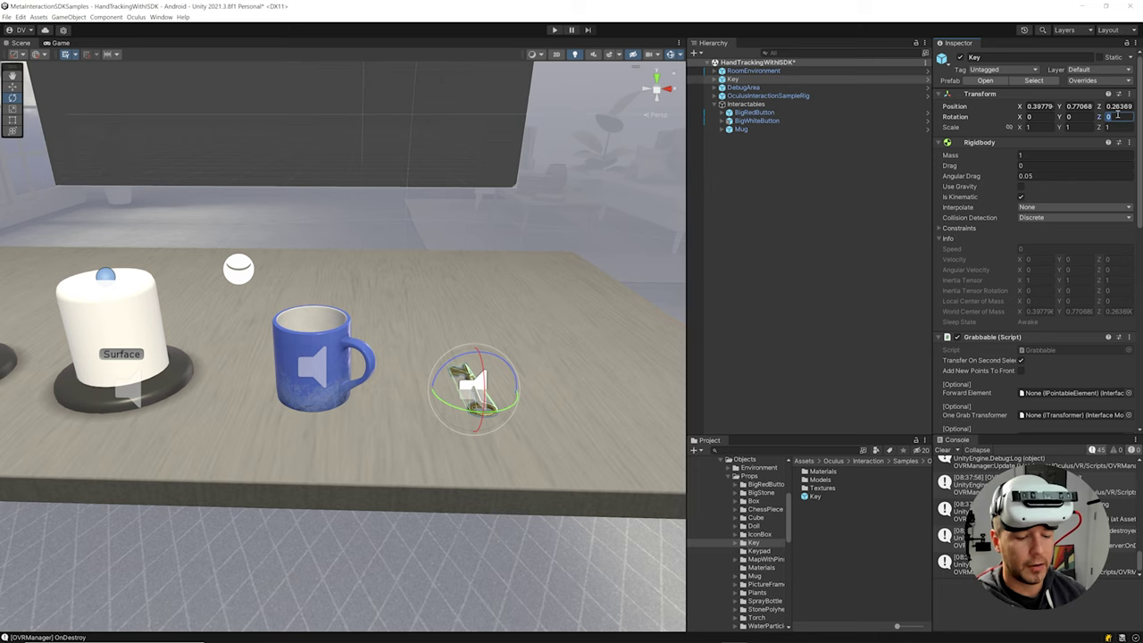
{"action": "type", "text": "90"}
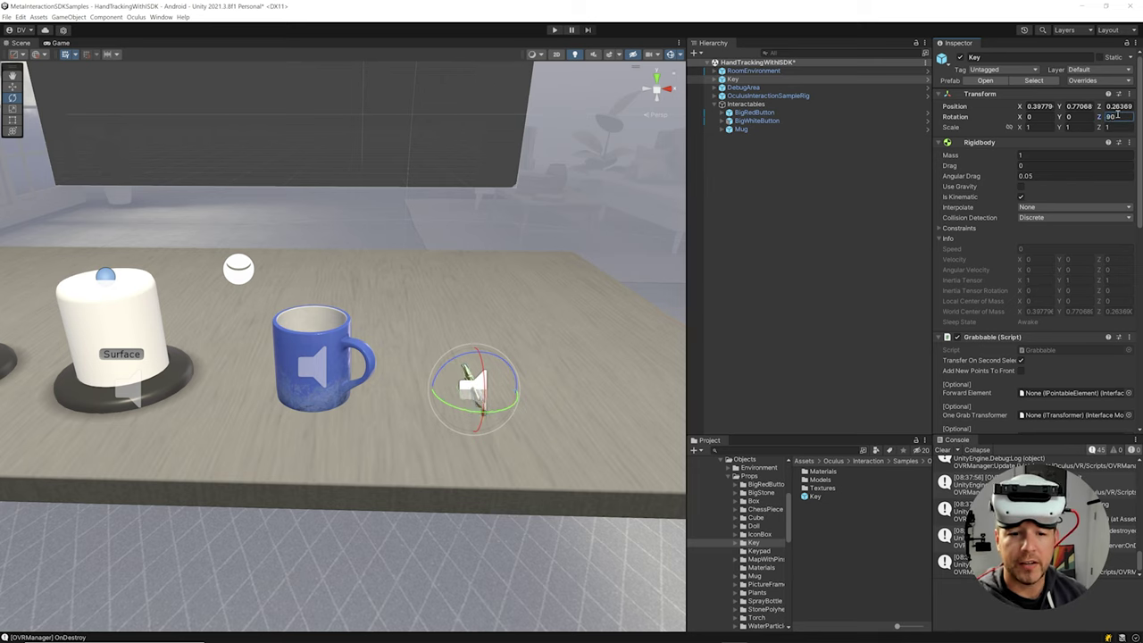
{"action": "key", "text": "Return"}
Make the Key a child of Interactables and reposition it at about Y 0.833 and Z 0.235.
{"action": "left_click_drag", "start_coordinate": [732, 81], "coordinate": [741, 132]}
{"action": "left_click_drag", "start_coordinate": [411, 357], "coordinate": [309, 357], "text": "alt"}
{"action": "key", "text": "w"}
{"action": "left_click_drag", "start_coordinate": [406, 433], "coordinate": [540, 376]}
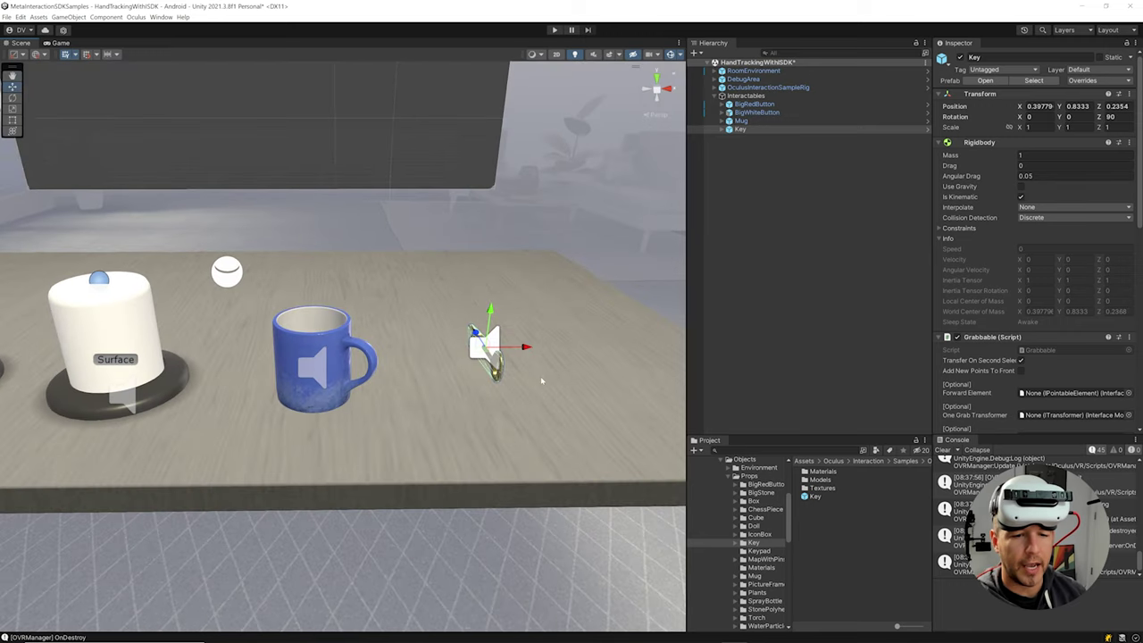
Examine the hand poses of the Mug's HandGrabInteractable and HandGrabInteractable_mirror children in the scene.
{"action": "left_click", "coordinate": [725, 121]}
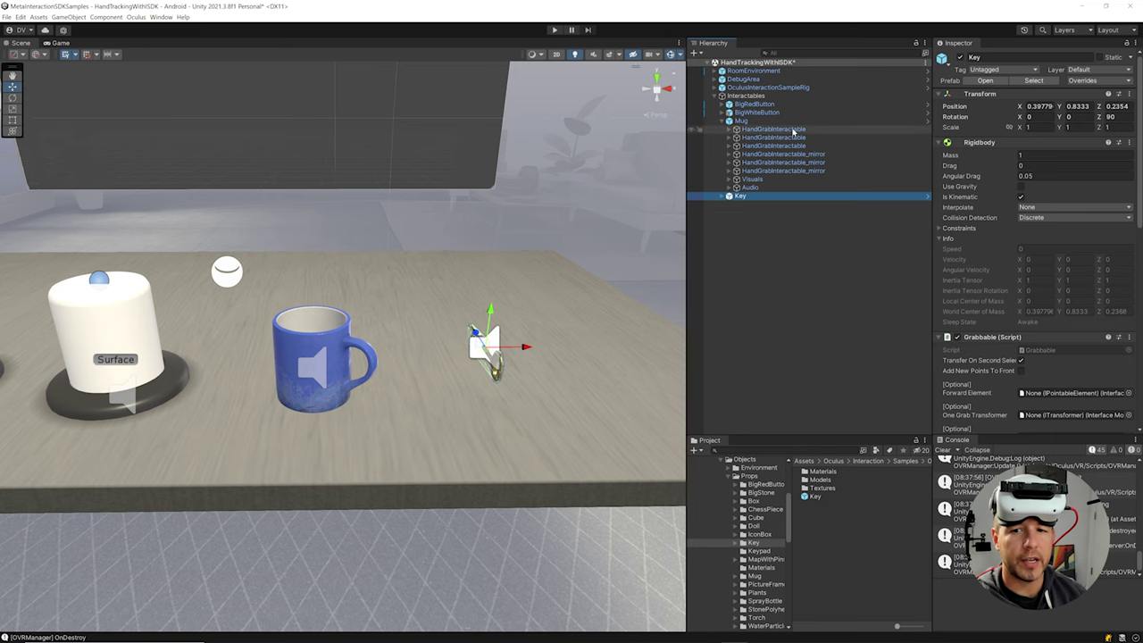
{"action": "double_click", "coordinate": [793, 131]}
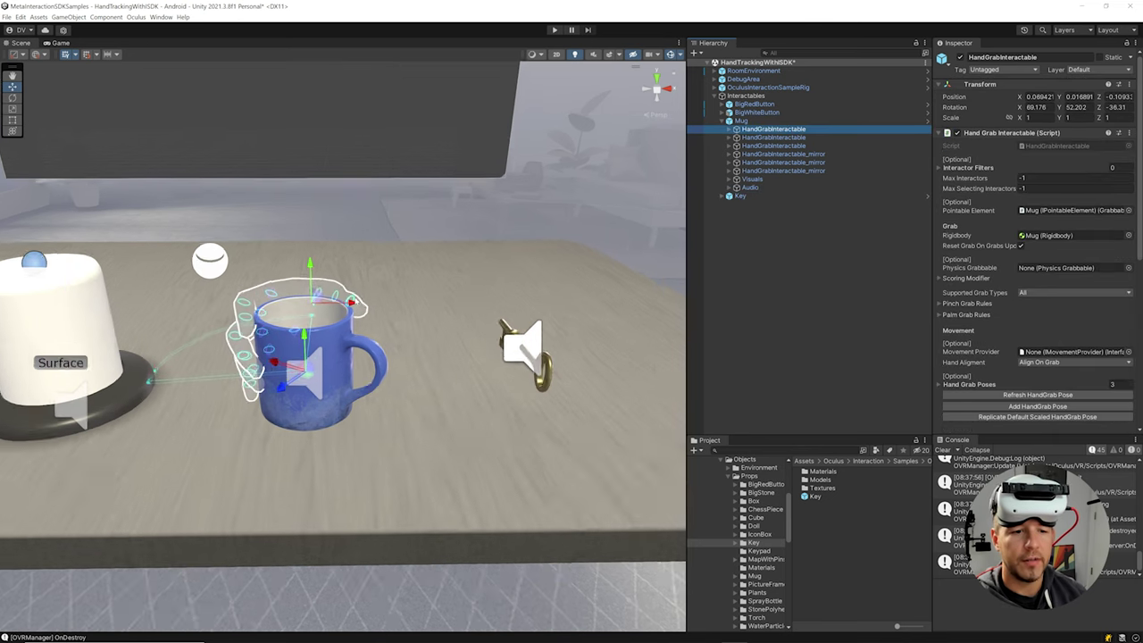
{"action": "left_click_drag", "start_coordinate": [264, 273], "coordinate": [458, 282], "text": "alt"}
{"action": "left_click_drag", "start_coordinate": [427, 319], "coordinate": [275, 347], "text": "alt"}
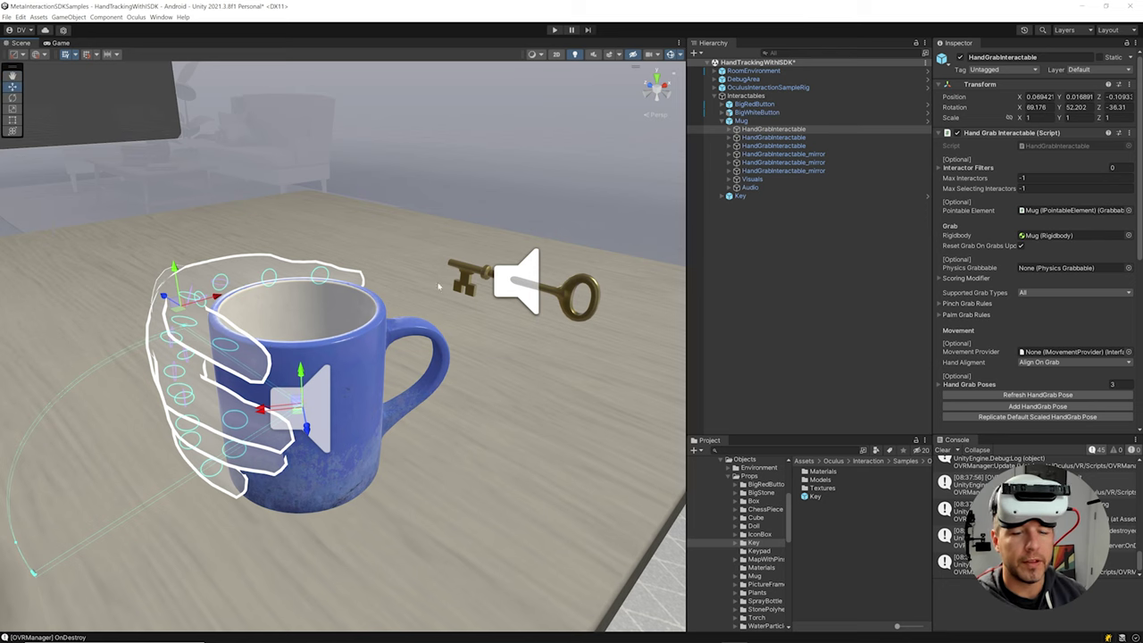
{"action": "left_click", "coordinate": [768, 139]}
{"action": "left_click_drag", "start_coordinate": [420, 243], "coordinate": [304, 250], "text": "alt"}
{"action": "left_click", "coordinate": [761, 147]}
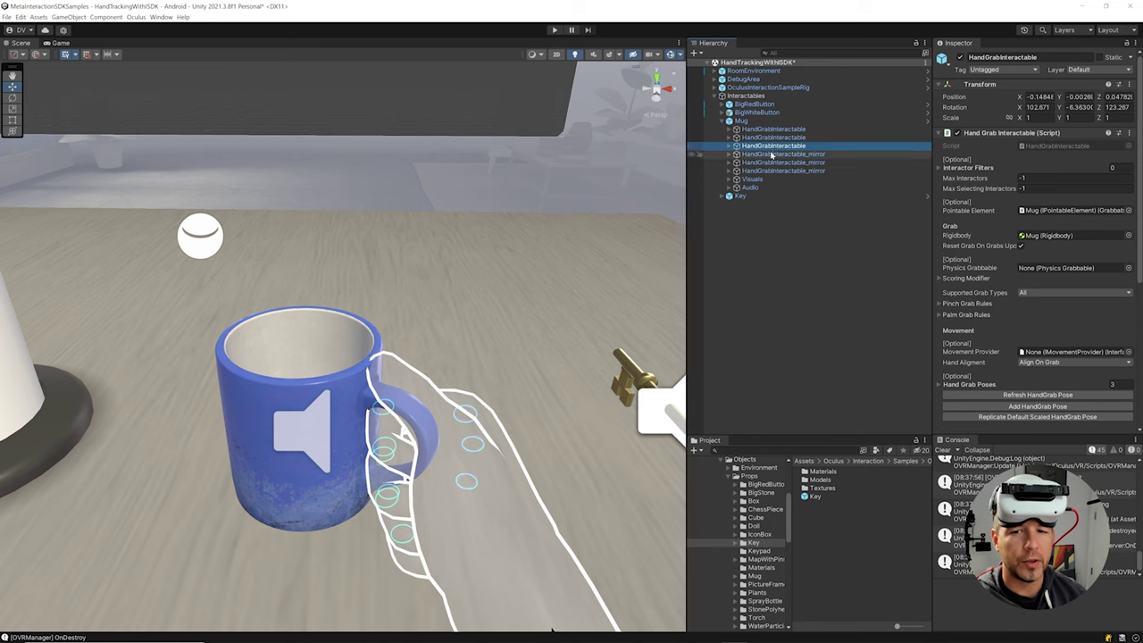
{"action": "left_click", "coordinate": [777, 138]}
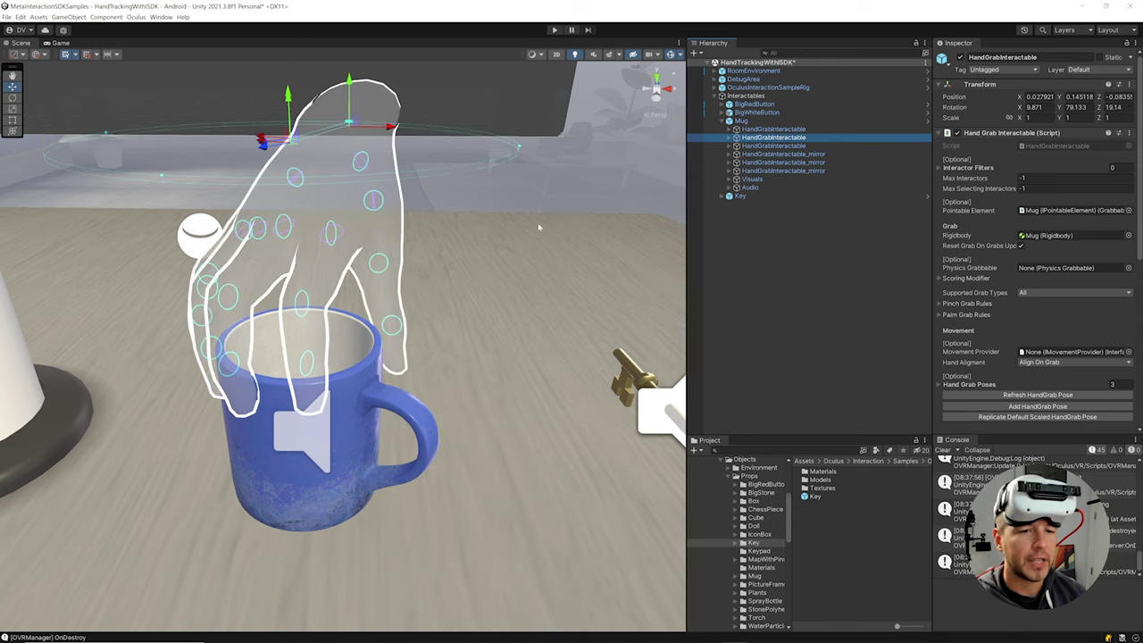
{"action": "left_click", "coordinate": [806, 155]}
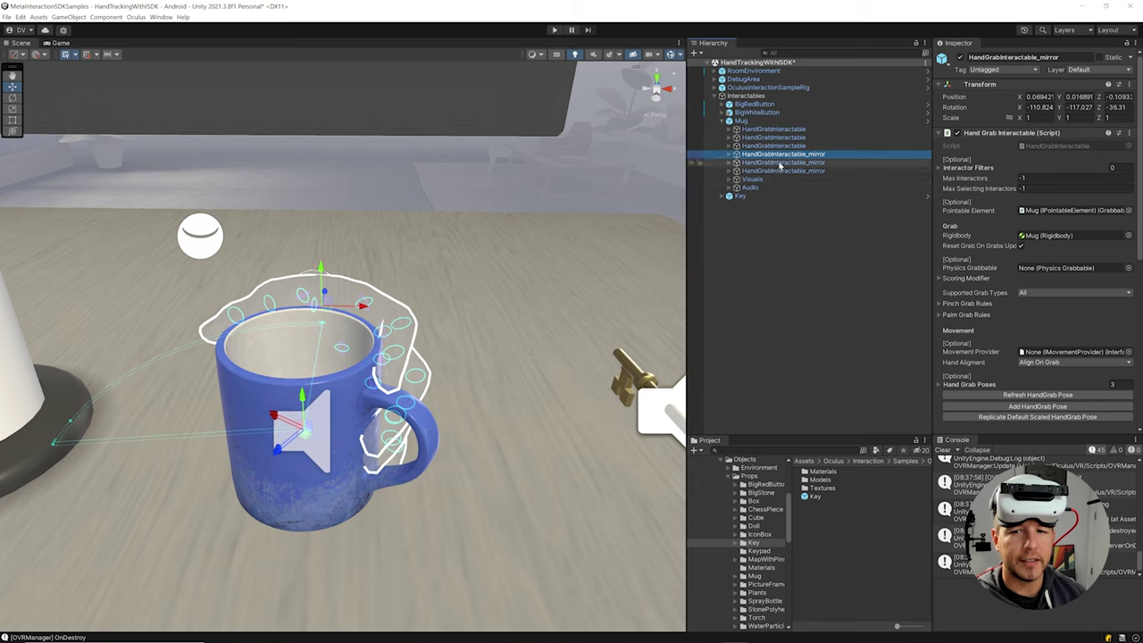
{"action": "left_click", "coordinate": [781, 162]}
{"action": "left_click", "coordinate": [780, 170]}
{"action": "left_click", "coordinate": [744, 129]}
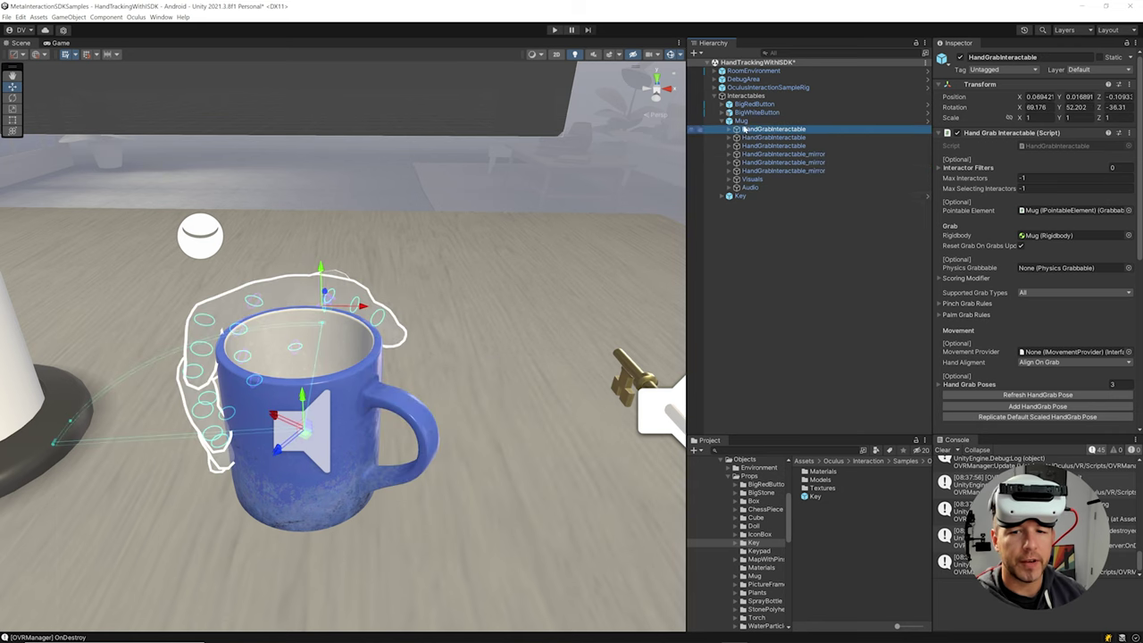
Compare the Key's HandGrabInteractable pose with its HandGrabInteractable_mirror pose in the scene.
{"action": "left_click", "coordinate": [723, 196]}
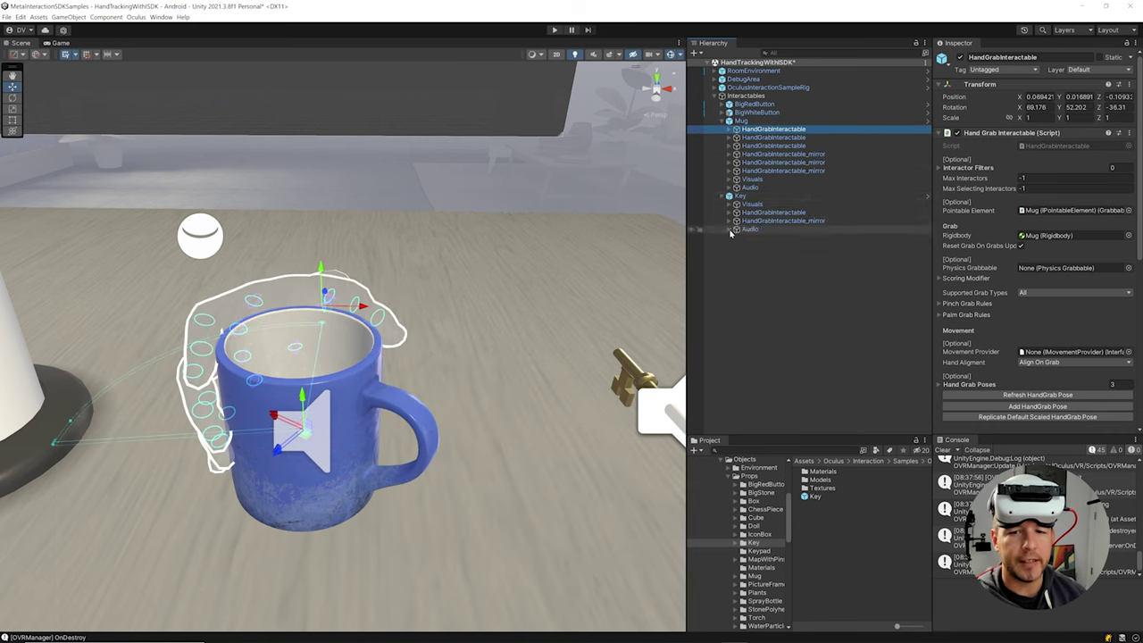
{"action": "left_click", "coordinate": [773, 211]}
{"action": "key", "text": "f"}
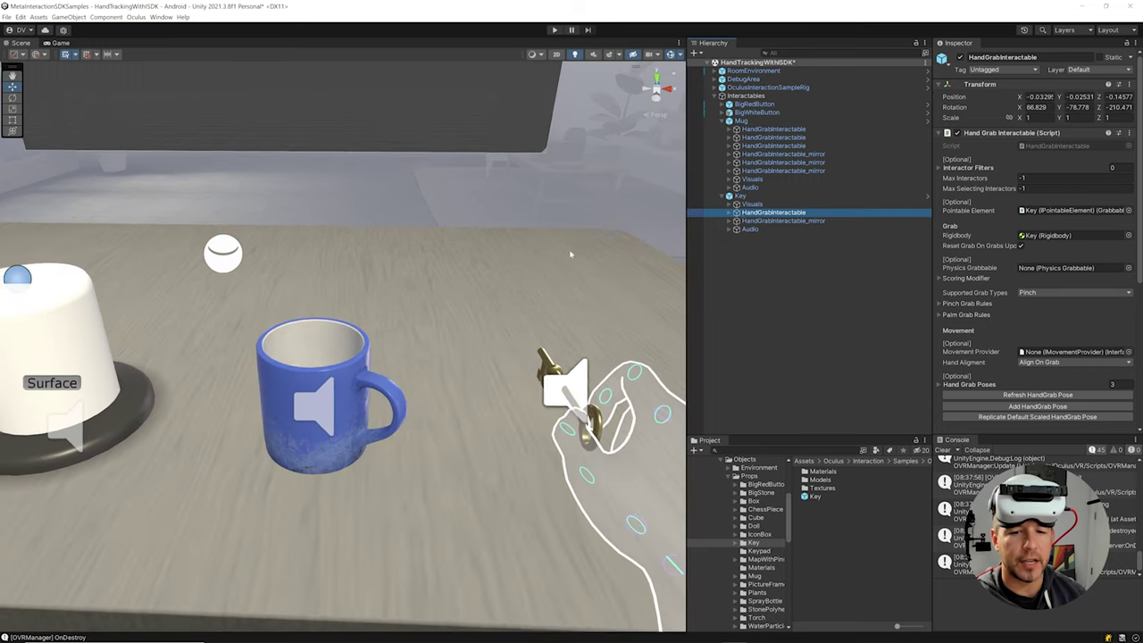
{"action": "left_click", "coordinate": [774, 221]}
{"action": "left_click", "coordinate": [773, 211]}
{"action": "left_click", "coordinate": [773, 220]}
{"action": "left_click", "coordinate": [774, 213]}
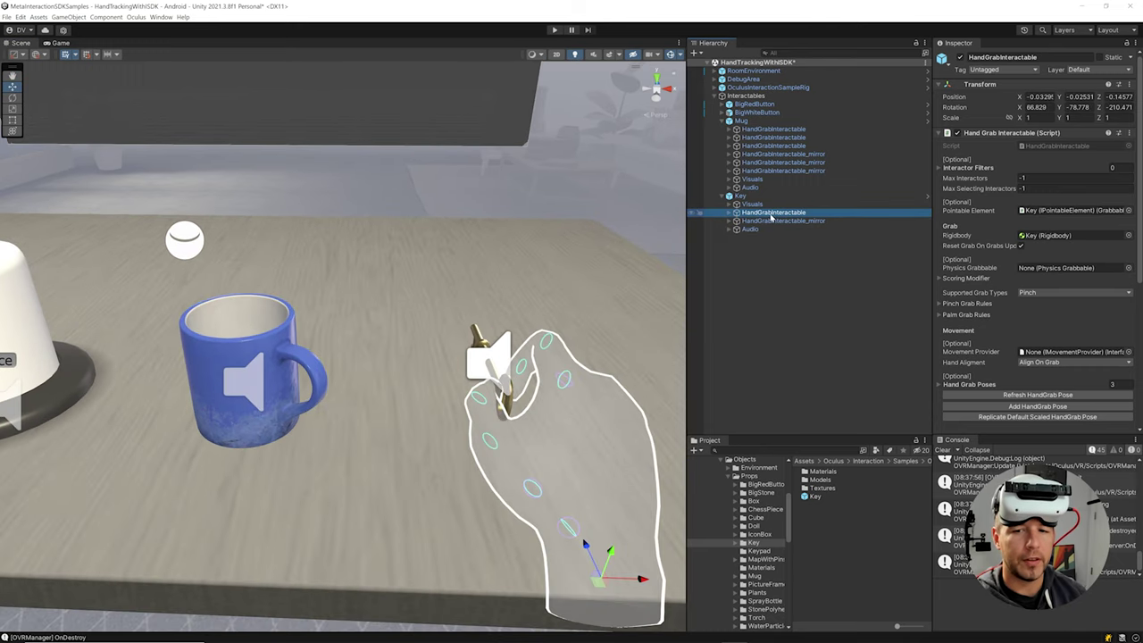
Review the Hand Grab Interactable and Hand Grab Pose settings on the Key's original and mirrored interactables.
{"action": "scroll", "coordinate": [987, 275], "scroll_direction": "down", "scroll_amount": 3}
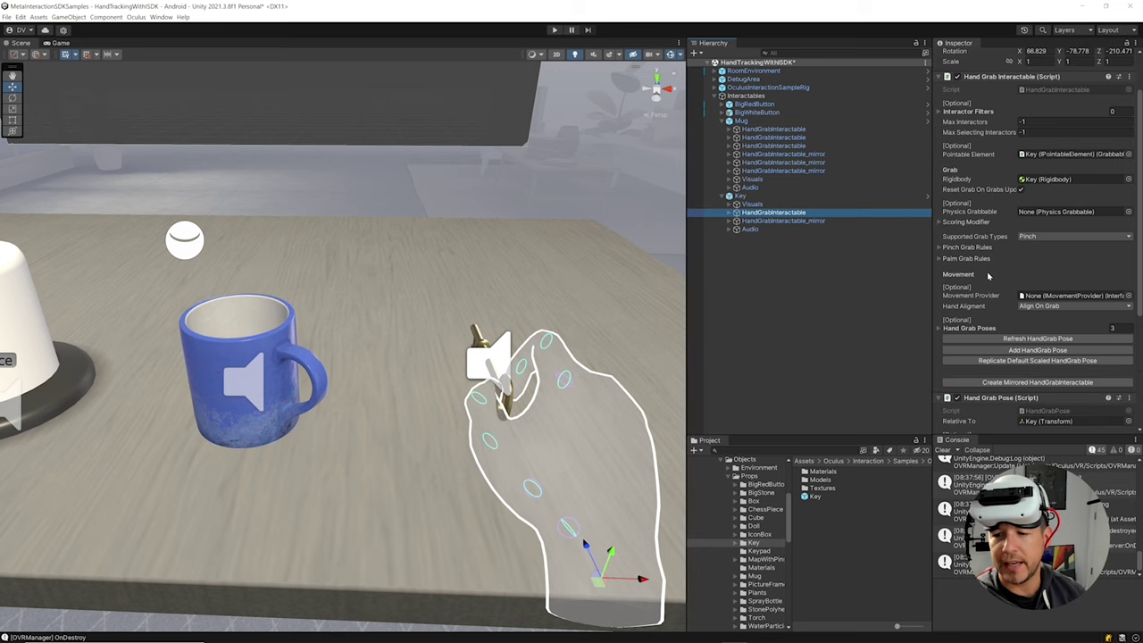
{"action": "scroll", "coordinate": [998, 274], "scroll_direction": "down", "scroll_amount": 9}
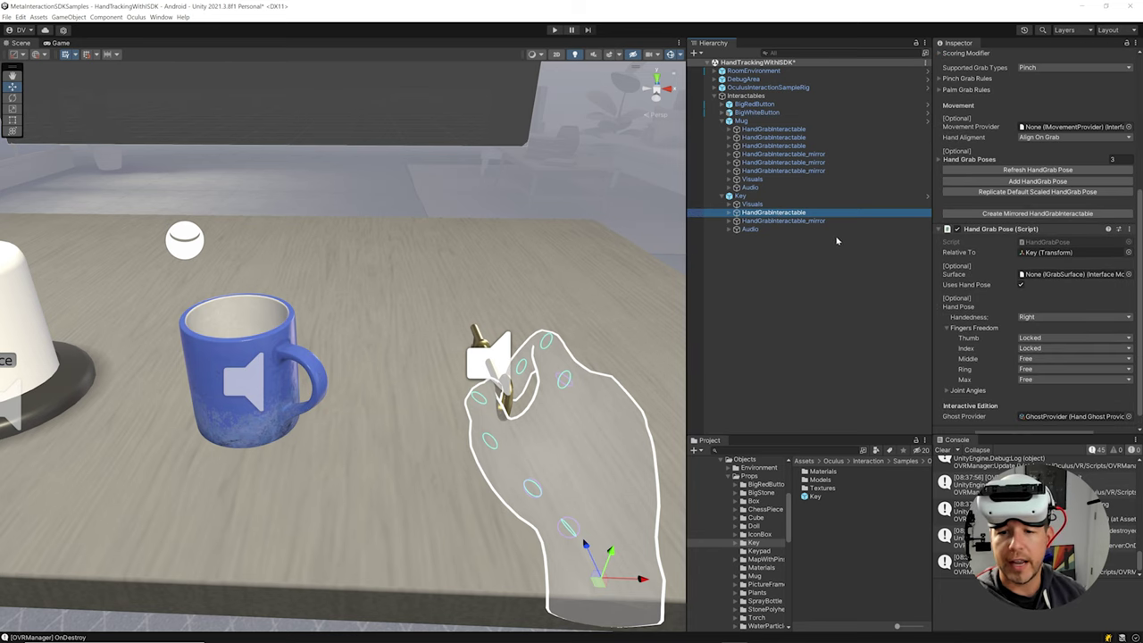
{"action": "key", "text": "Down"}
{"action": "scroll", "coordinate": [606, 270], "scroll_direction": "down", "scroll_amount": 4}
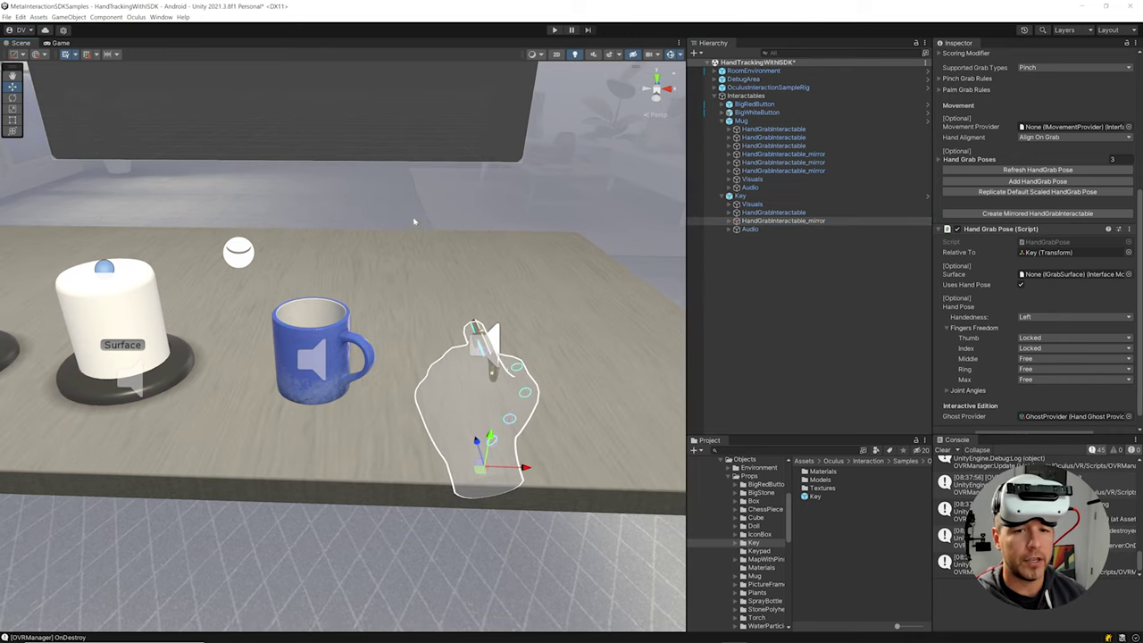
Run the scene to test grabbing the mug and key with the hands, and stop playback.
{"action": "left_click_drag", "start_coordinate": [355, 253], "coordinate": [527, 210], "text": "alt"}
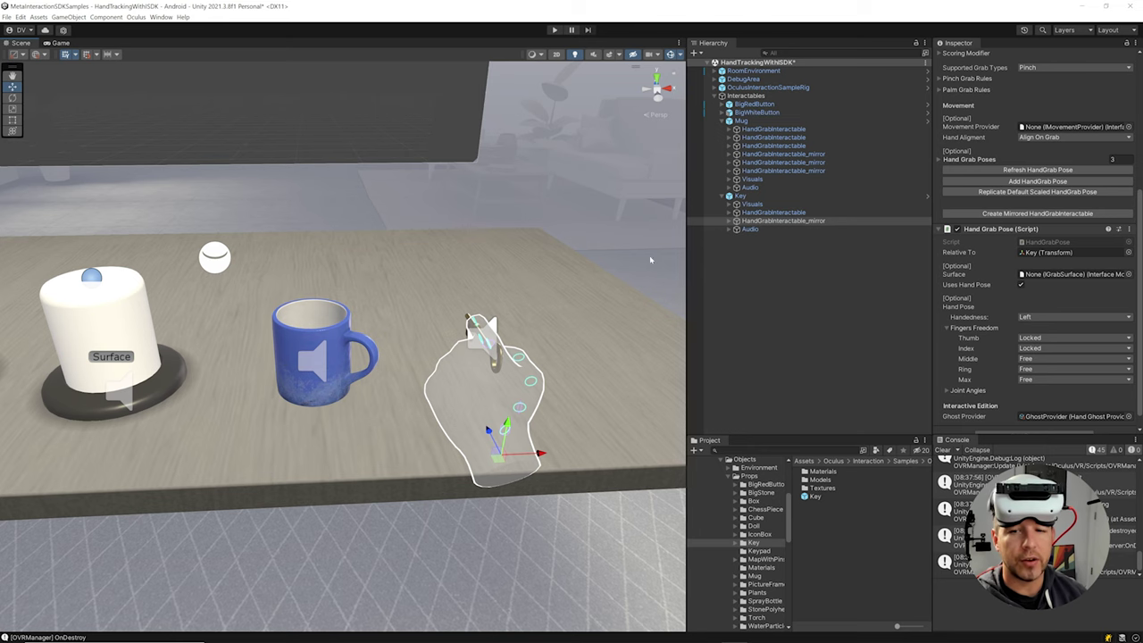
{"action": "left_click_drag", "start_coordinate": [460, 173], "coordinate": [361, 293], "text": "alt"}
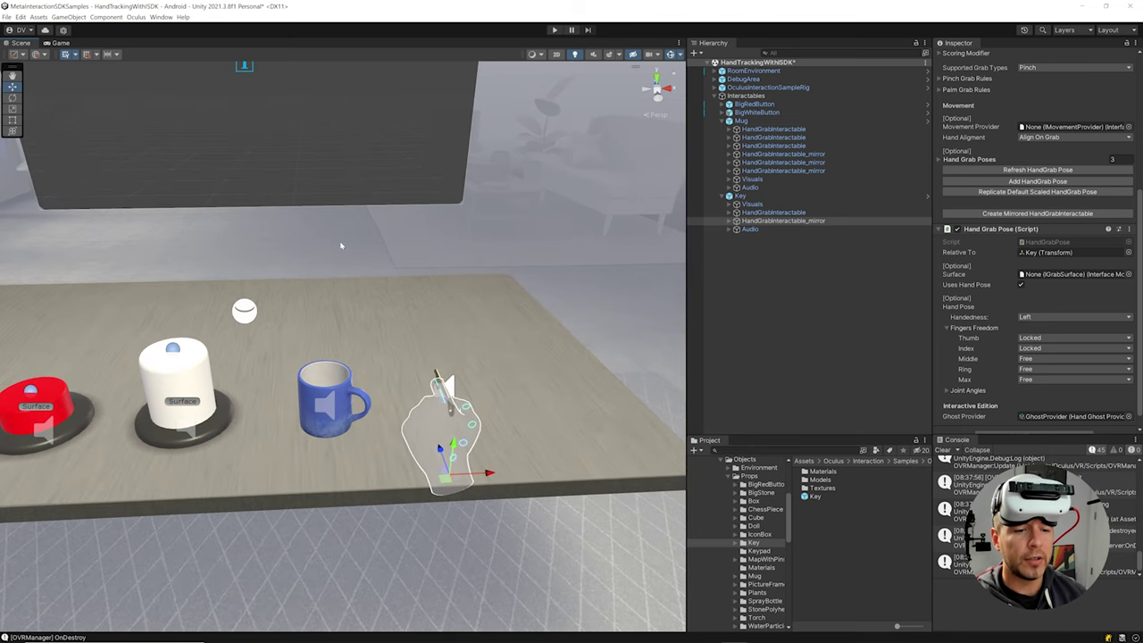
{"action": "left_click", "coordinate": [553, 30]}
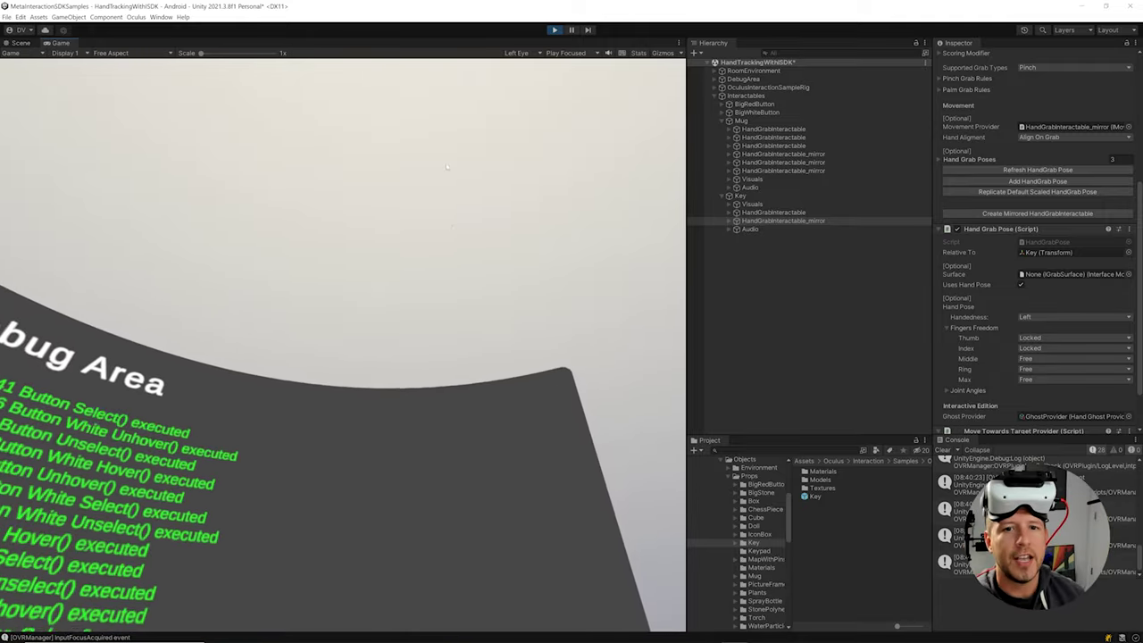
{"action": "left_click", "coordinate": [555, 31]}
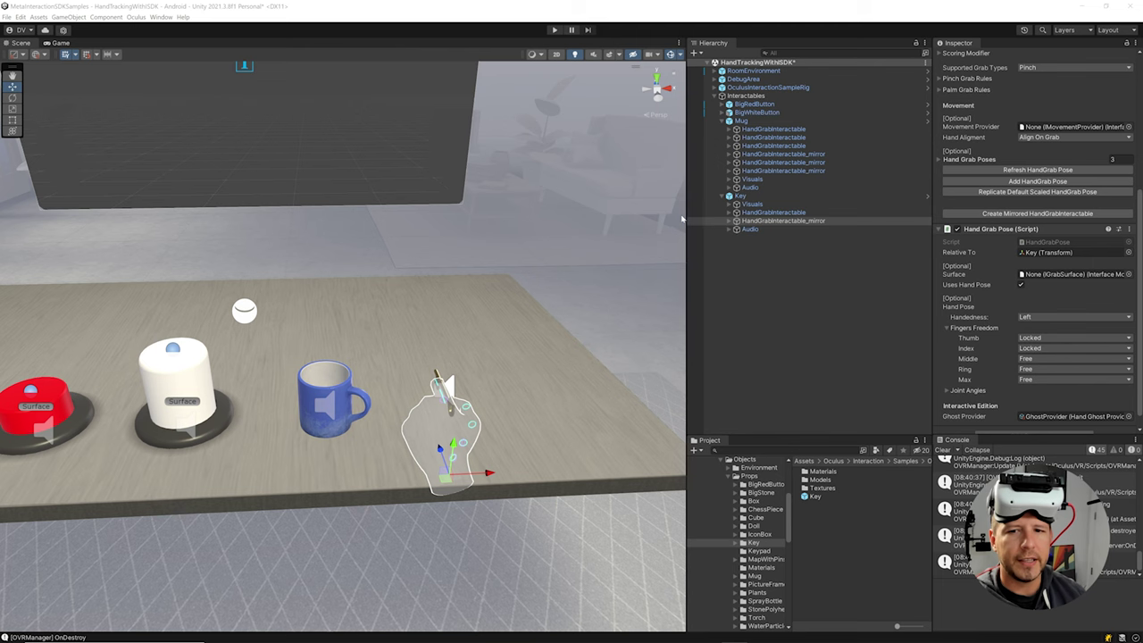
Collapse the Key and Mug hierarchies and fully expand OculusInteractionSampleRig to expose its hand interactors.
{"action": "left_click", "coordinate": [740, 196]}
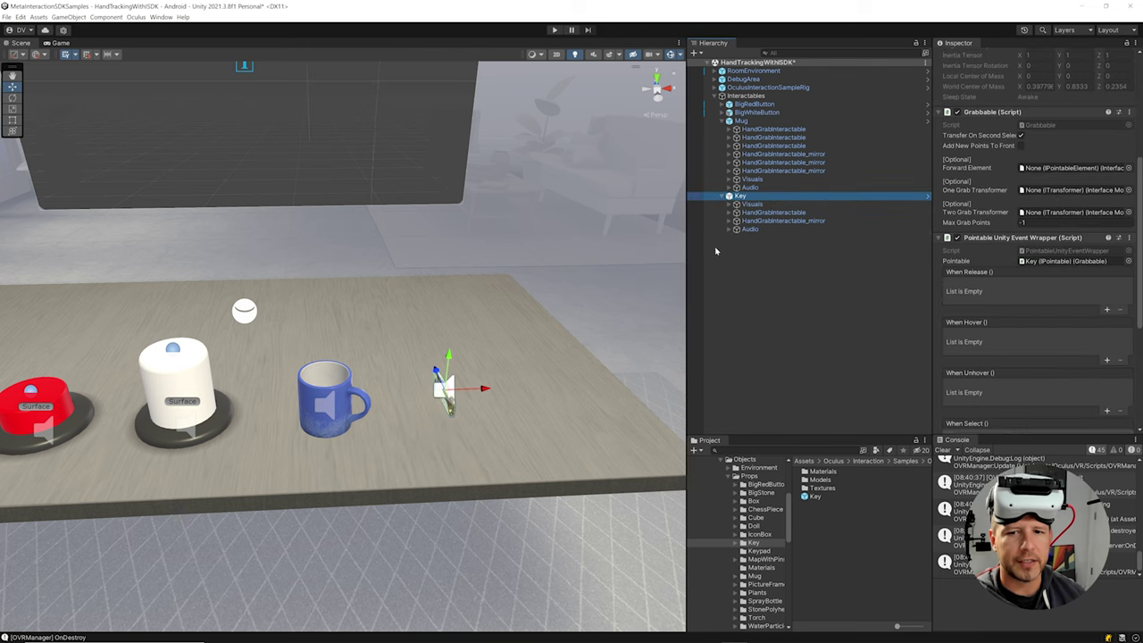
{"action": "left_click", "coordinate": [728, 197]}
{"action": "left_click", "coordinate": [728, 121]}
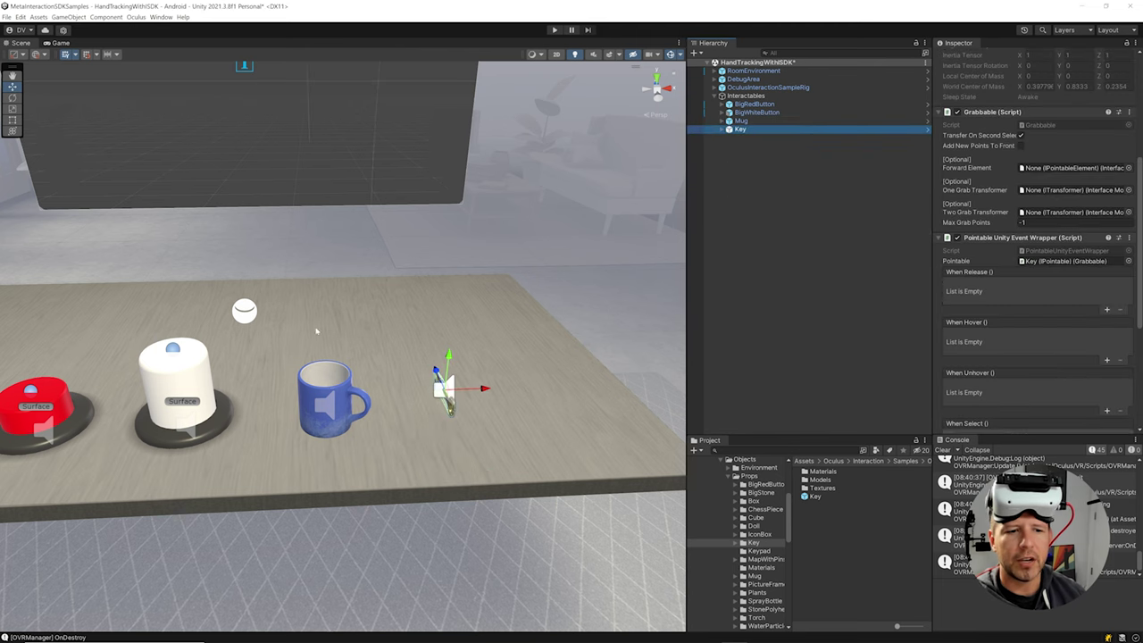
{"action": "left_click", "coordinate": [722, 87], "text": "alt"}
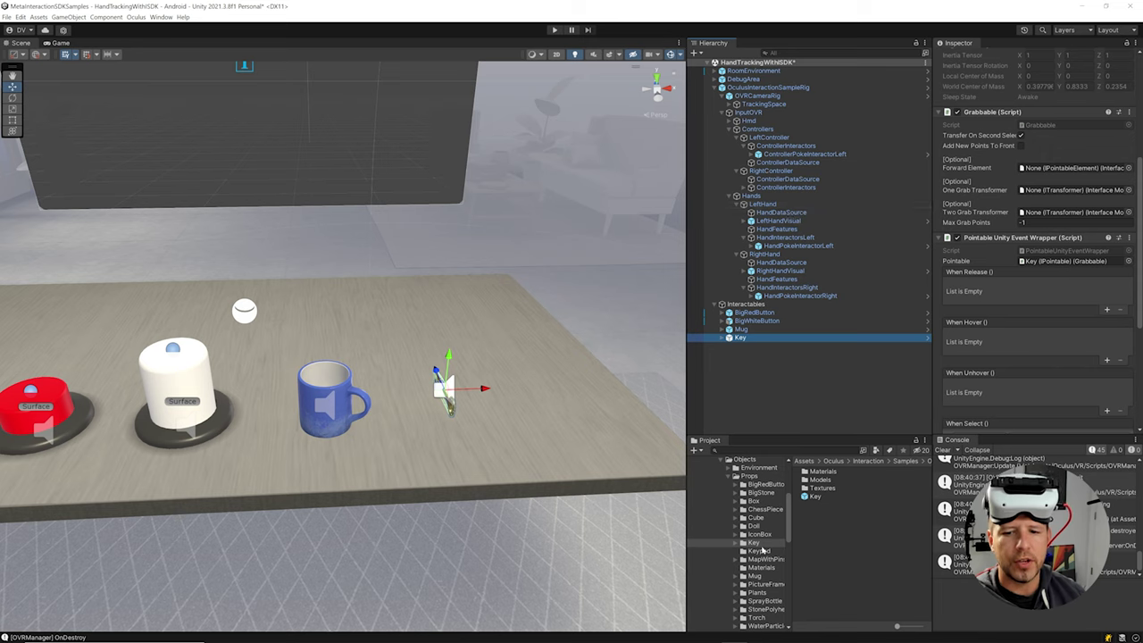
Open the HandGrab prefab folder under Oculus/Interaction/Runtime/Prefabs in the project assets.
{"action": "scroll", "coordinate": [762, 549], "scroll_direction": "up", "scroll_amount": 2}
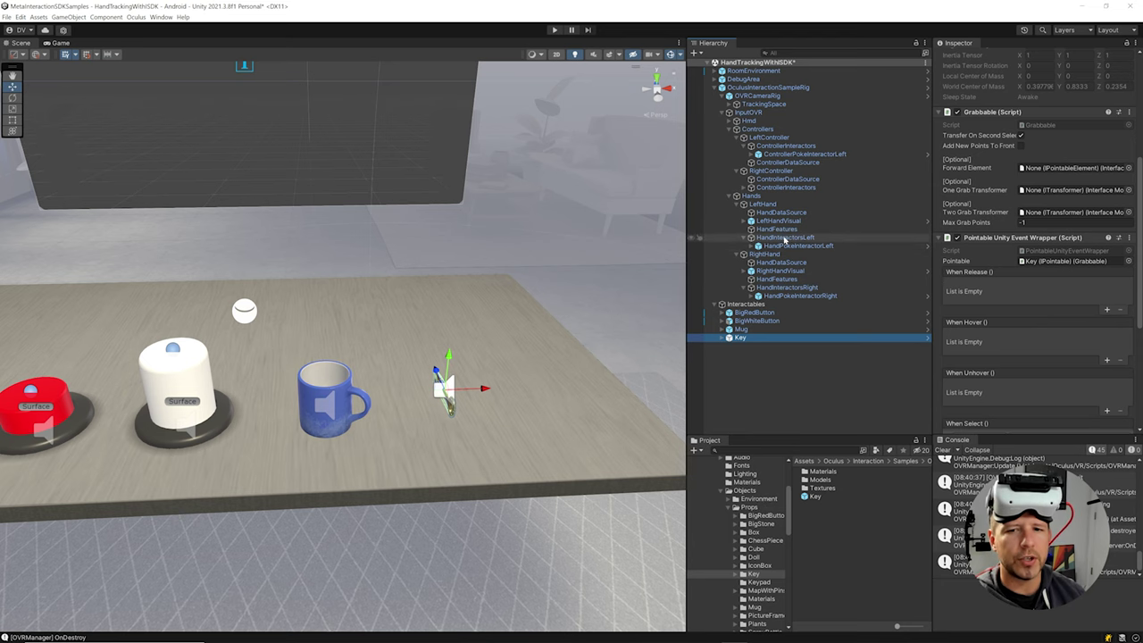
{"action": "scroll", "coordinate": [767, 528], "scroll_direction": "up", "scroll_amount": 2}
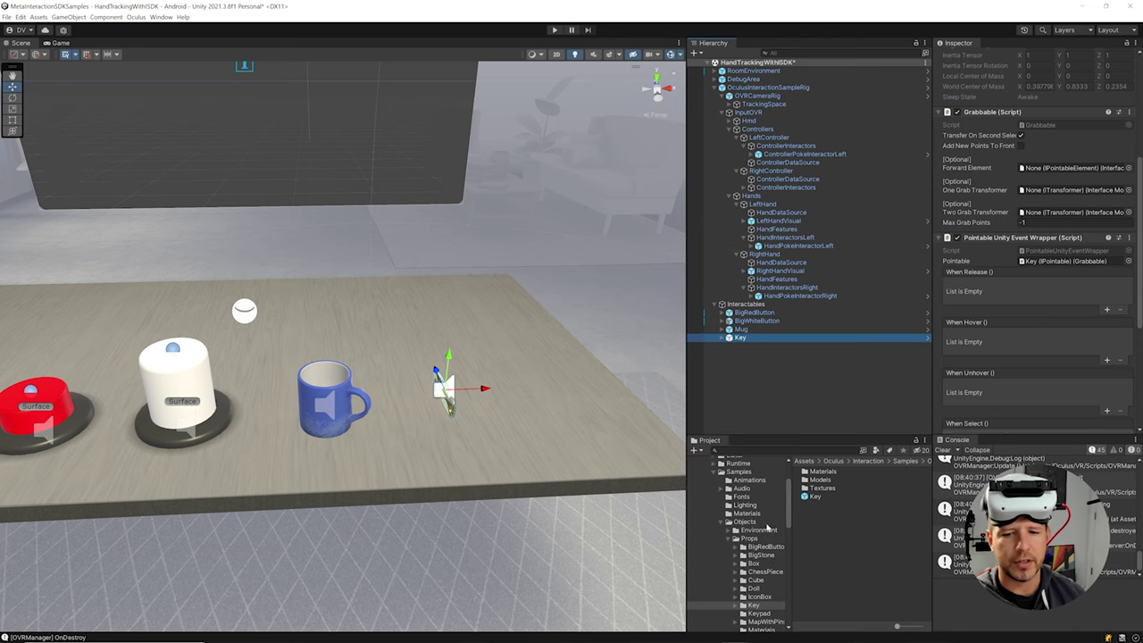
{"action": "scroll", "coordinate": [763, 528], "scroll_direction": "up", "scroll_amount": 2}
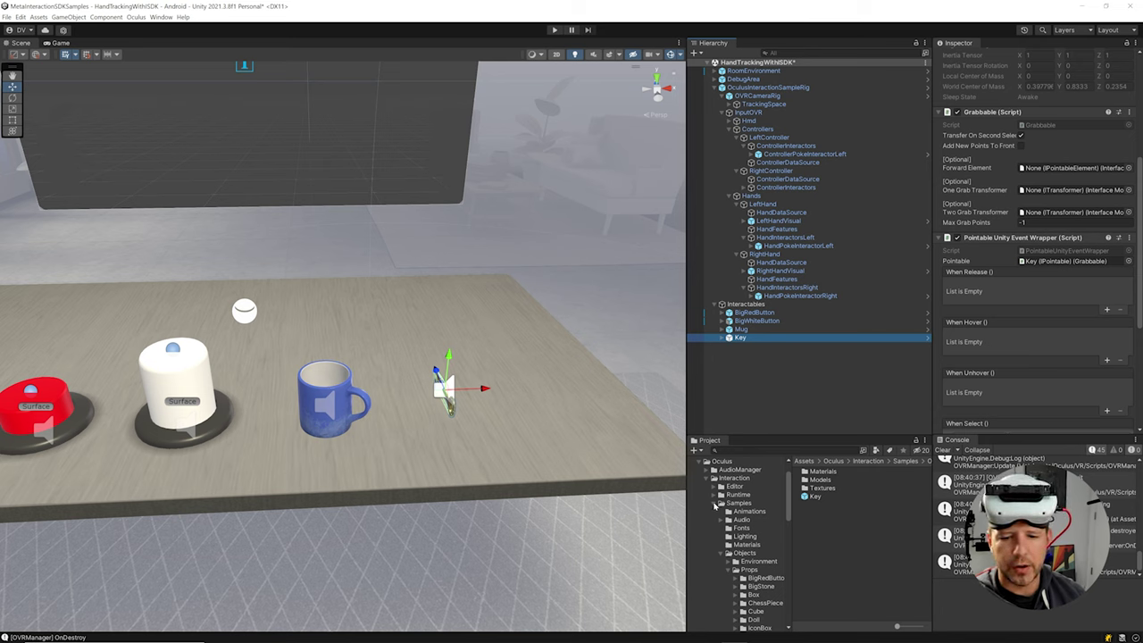
{"action": "left_click", "coordinate": [738, 503]}
{"action": "left_click", "coordinate": [717, 505]}
{"action": "left_click", "coordinate": [714, 495]}
{"action": "scroll", "coordinate": [738, 509], "scroll_direction": "down", "scroll_amount": 2}
{"action": "left_click", "coordinate": [727, 514]}
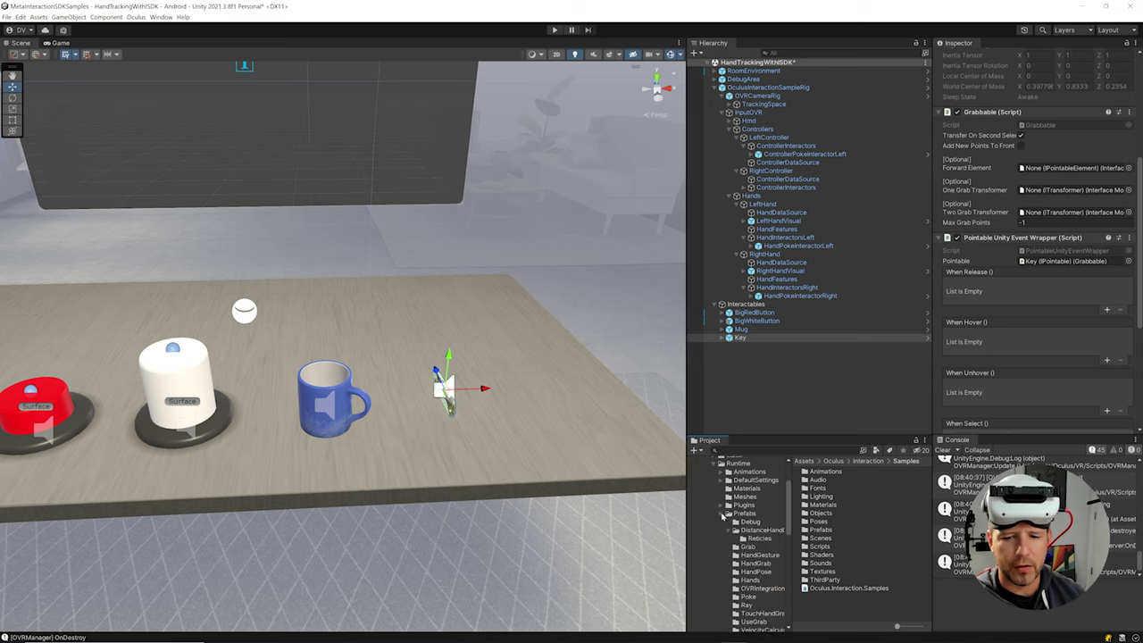
{"action": "scroll", "coordinate": [737, 518], "scroll_direction": "down", "scroll_amount": 4}
{"action": "scroll", "coordinate": [748, 521], "scroll_direction": "up", "scroll_amount": 4}
{"action": "left_click", "coordinate": [756, 532]}
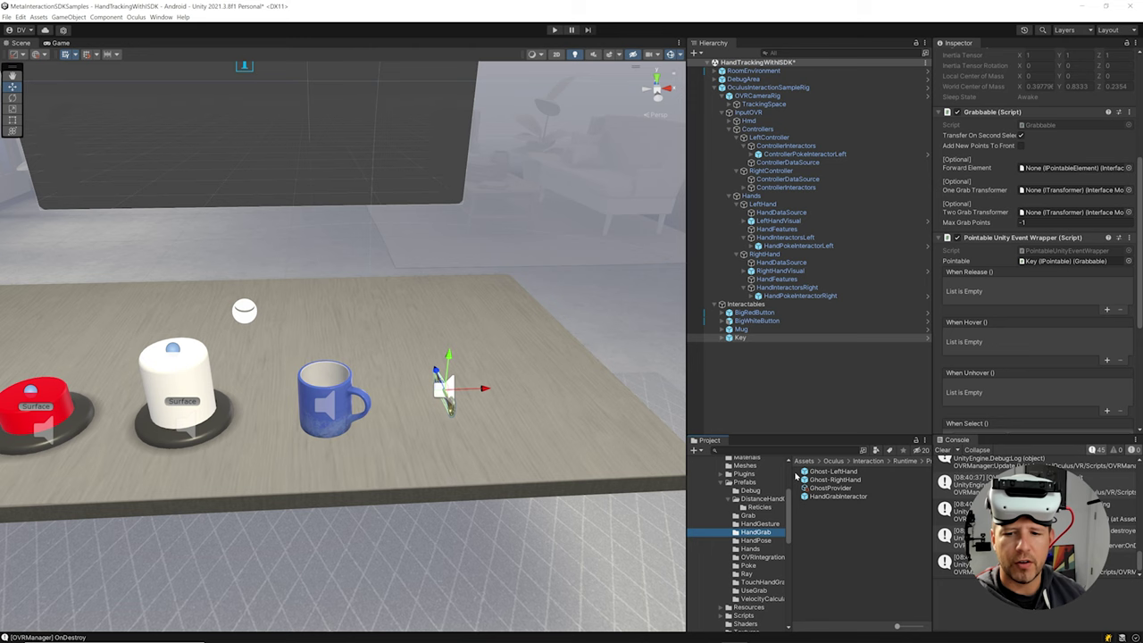
Add a HandGrabInteractor prefab under HandInteractorsLeft and HandInteractorsRight, naming the instances HandGrabInteractorLeft and HandGrabInteractorRight.
{"action": "left_click_drag", "start_coordinate": [816, 498], "coordinate": [818, 257]}
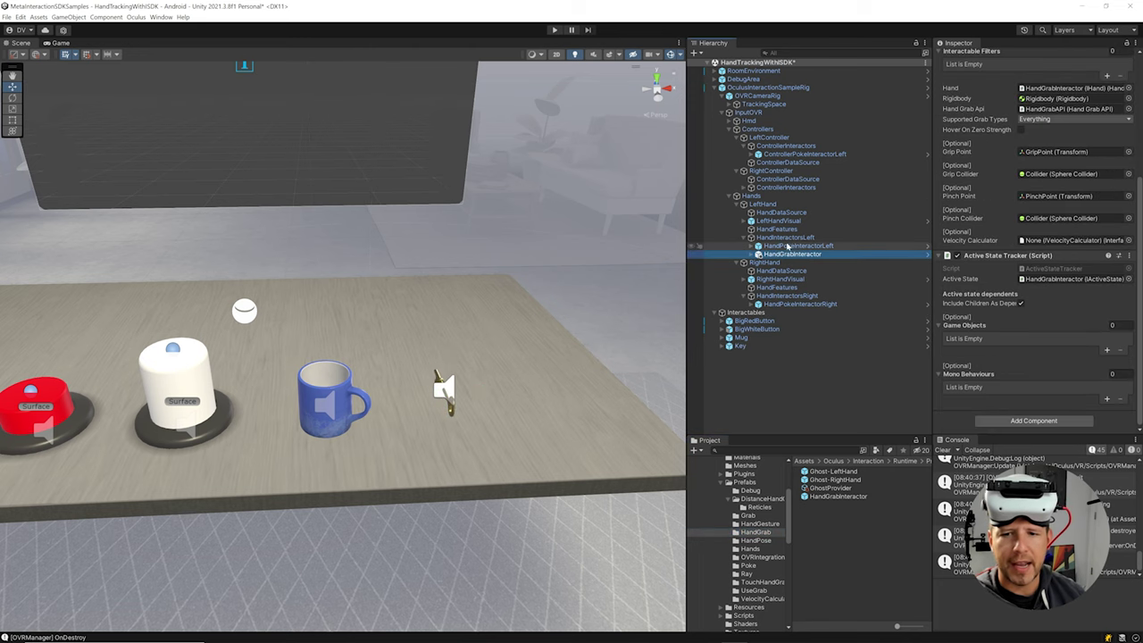
{"action": "left_click_drag", "start_coordinate": [853, 498], "coordinate": [852, 312]}
{"action": "left_click", "coordinate": [821, 256]}
{"action": "left_click", "coordinate": [820, 256]}
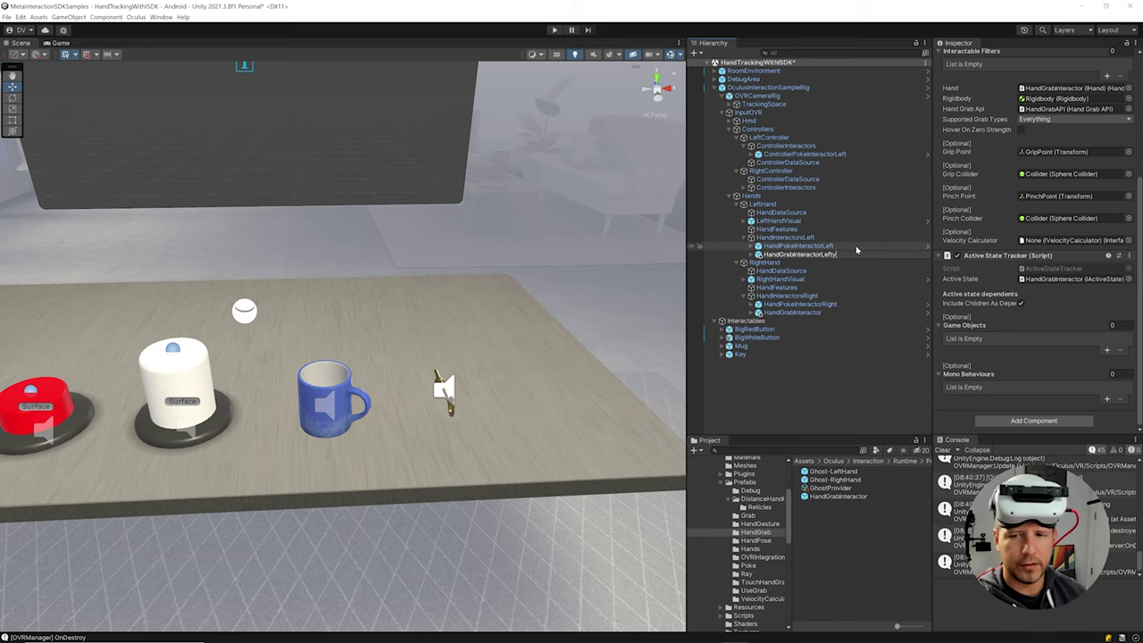
{"action": "key", "text": "Return"}
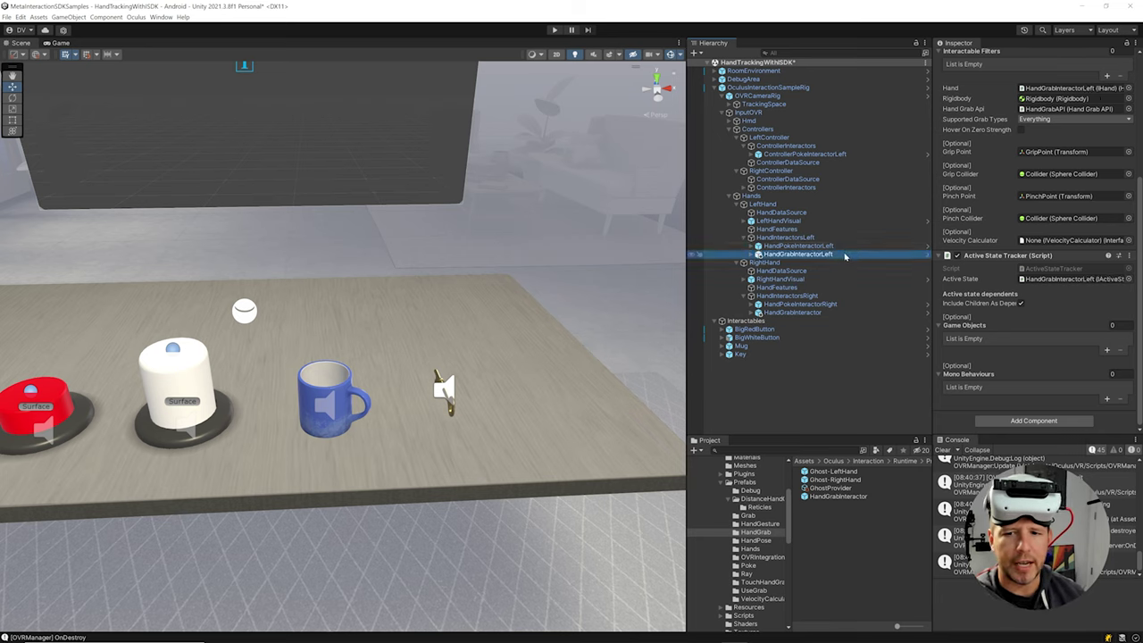
{"action": "left_click", "coordinate": [824, 312]}
{"action": "left_click", "coordinate": [823, 313]}
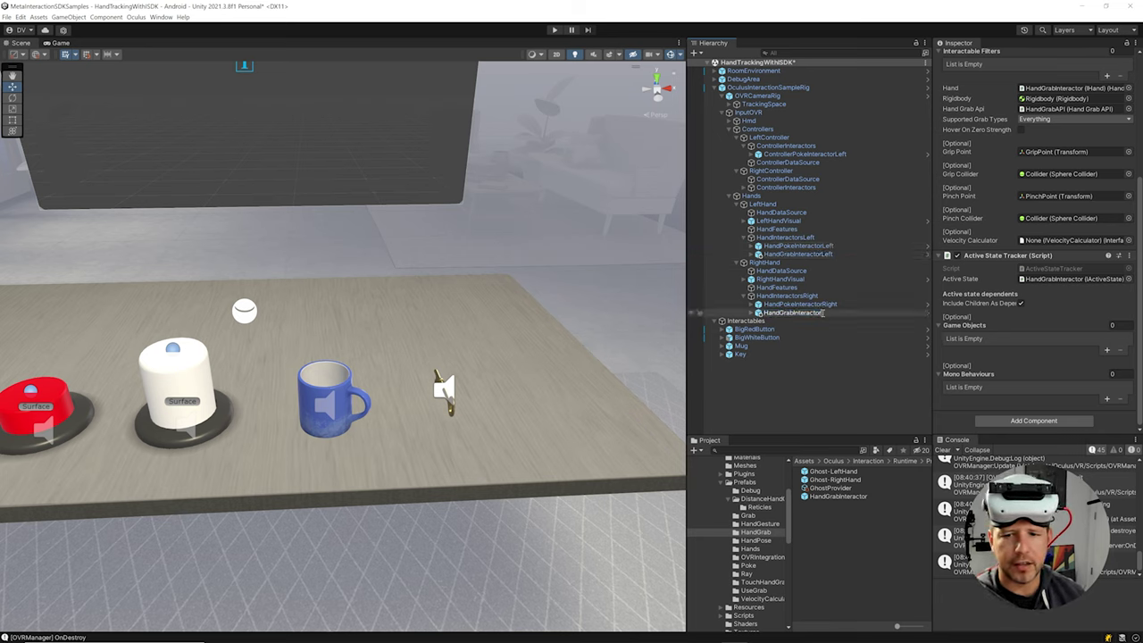
{"action": "type", "text": "Right"}
{"action": "key", "text": "Return"}
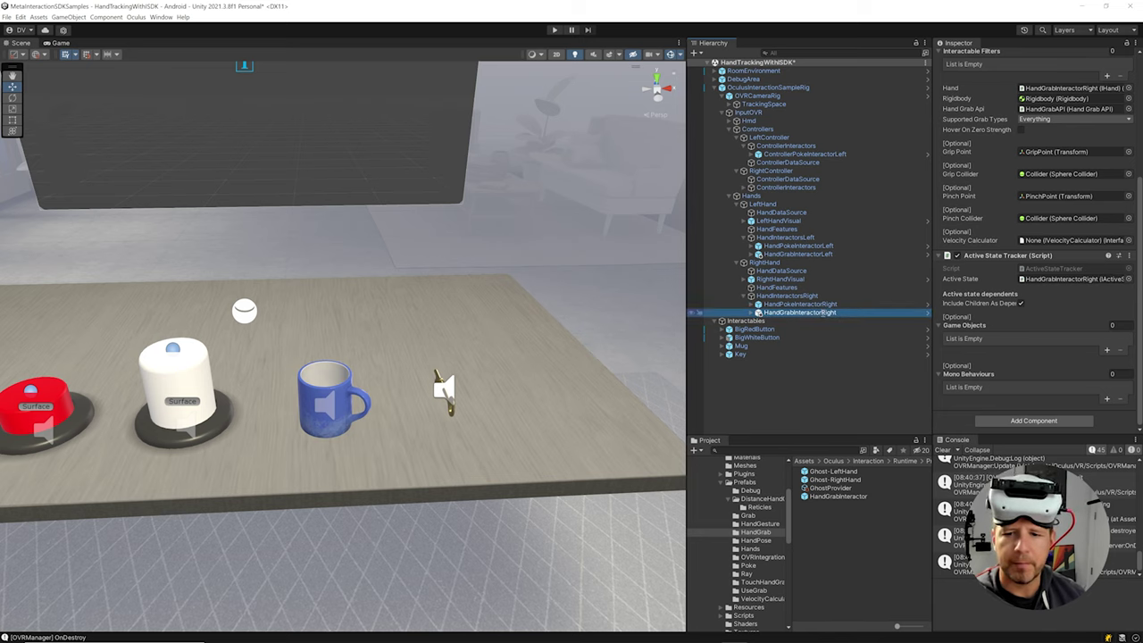
Add HandGrabInteractorLeft and HandGrabInteractorRight as second elements in the Interactor Group lists of HandInteractorsLeft and HandInteractorsRight respectively.
{"action": "left_click", "coordinate": [804, 238]}
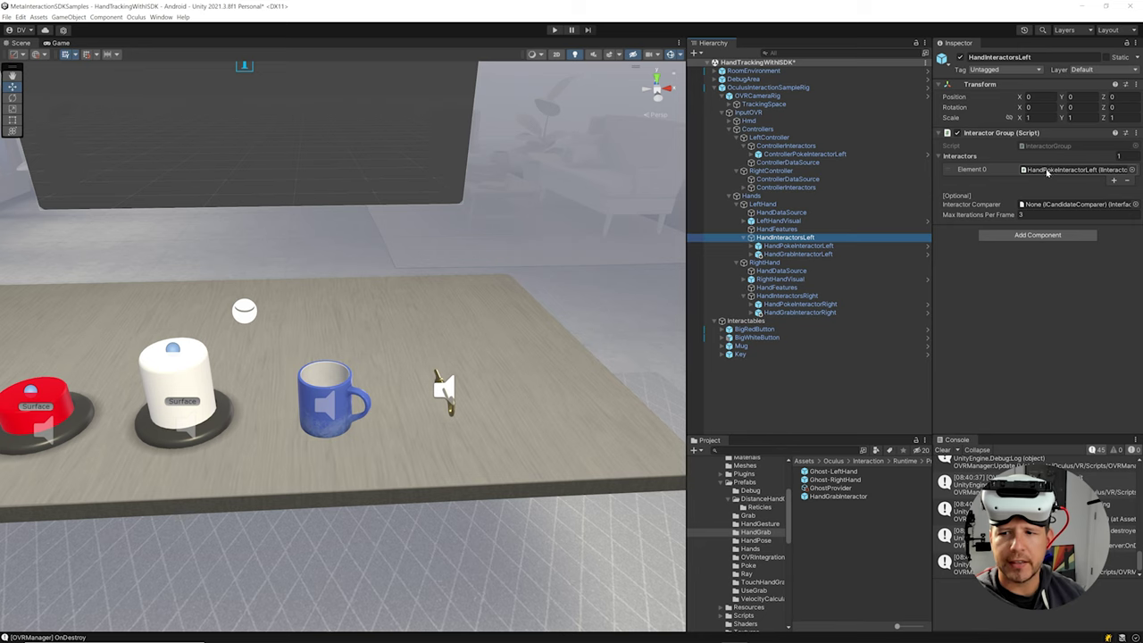
{"action": "left_click", "coordinate": [1112, 181]}
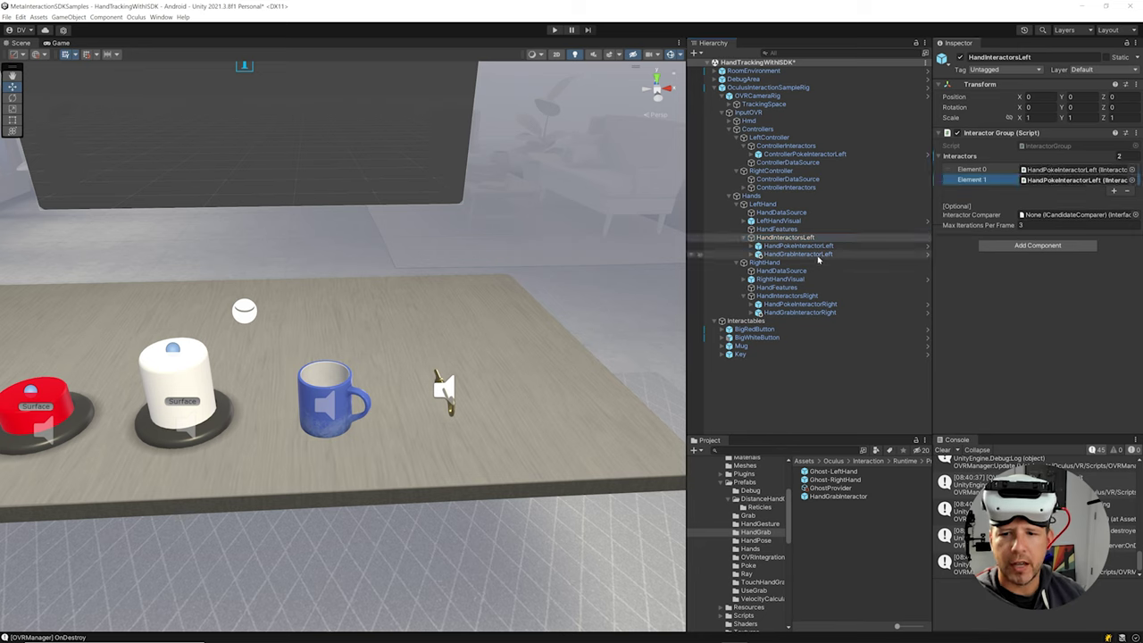
{"action": "left_click_drag", "start_coordinate": [1045, 187], "coordinate": [1052, 191]}
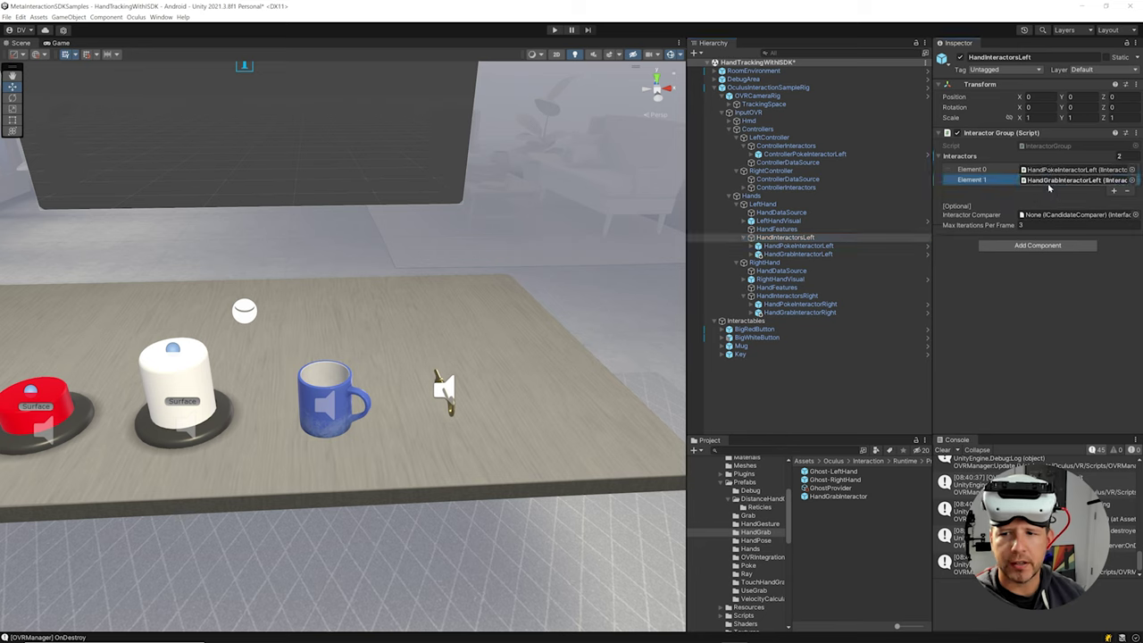
{"action": "left_click", "coordinate": [786, 295]}
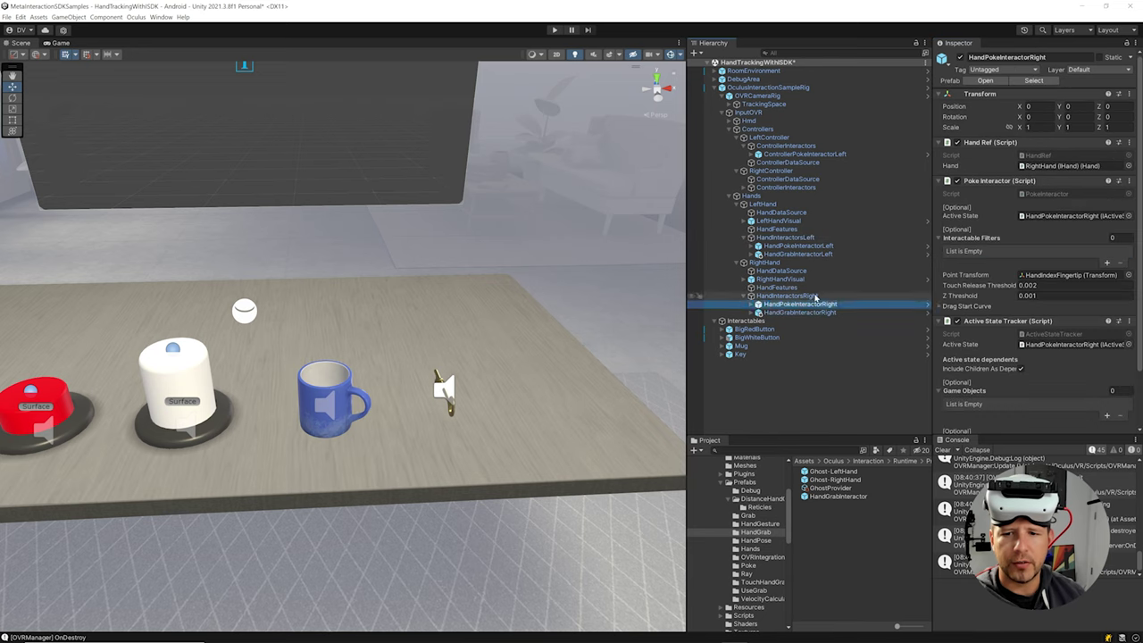
{"action": "left_click", "coordinate": [1113, 181]}
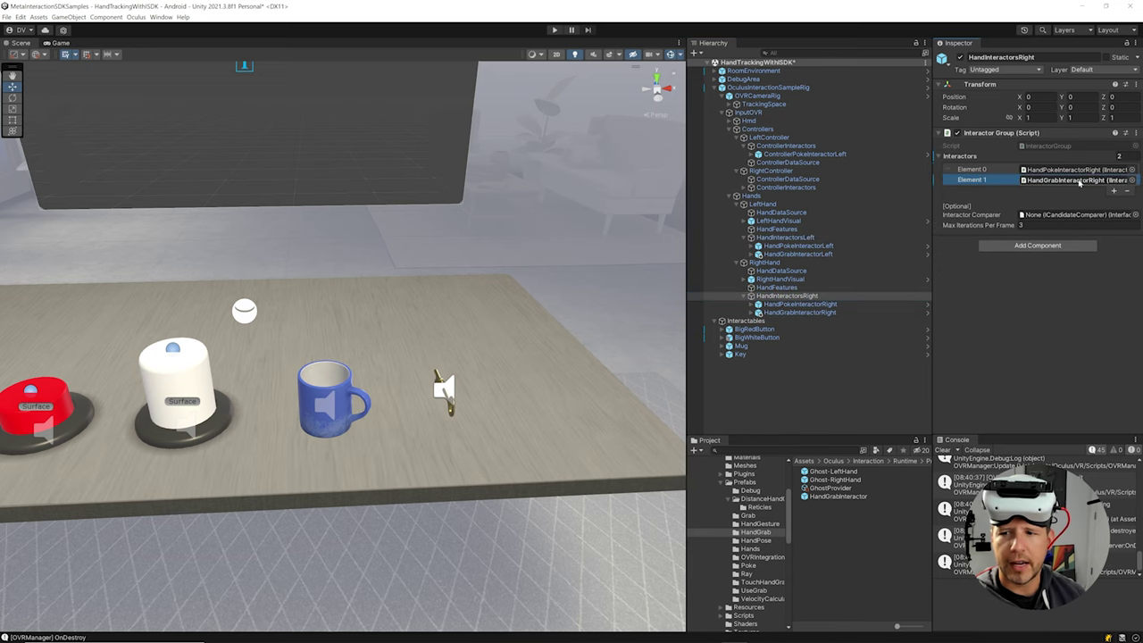
Review the HandGrabInteractorLeft settings and its child objects, including those under Visuals.
{"action": "left_click", "coordinate": [803, 255]}
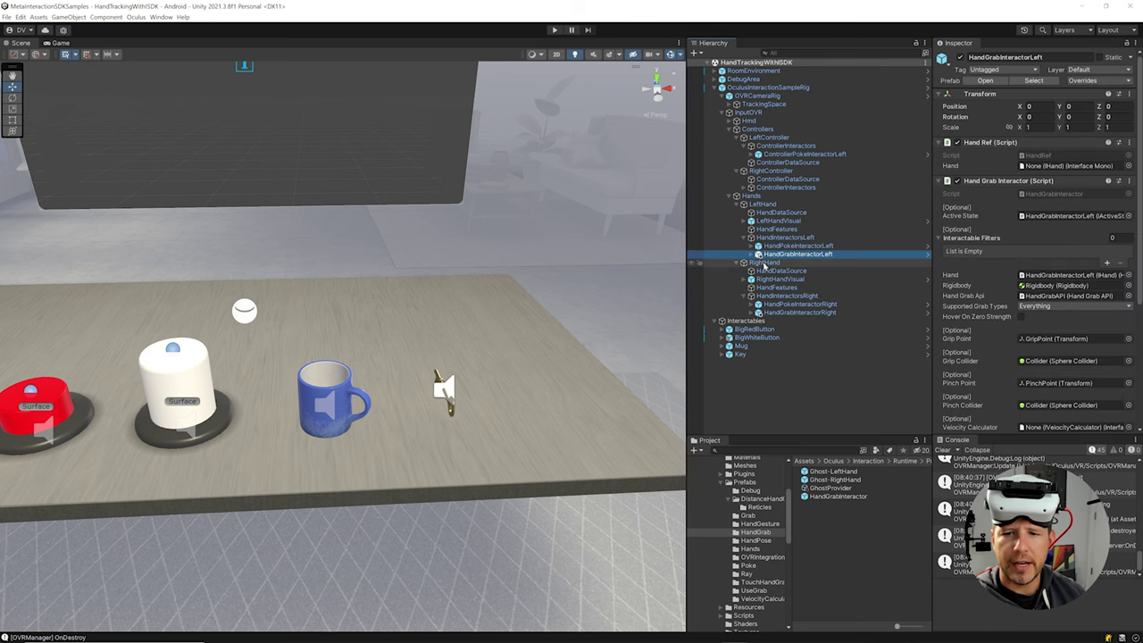
{"action": "left_click", "coordinate": [753, 255]}
{"action": "left_click", "coordinate": [758, 289]}
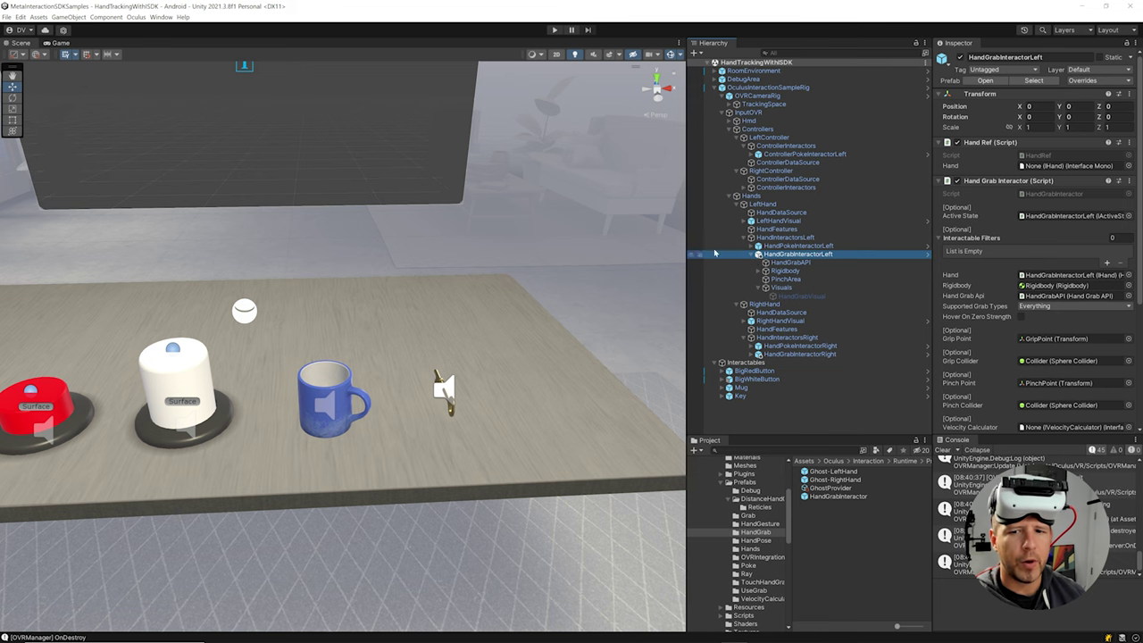
Run the scene, inspect an error logged in the console, and stop playback.
{"action": "left_click", "coordinate": [555, 31]}
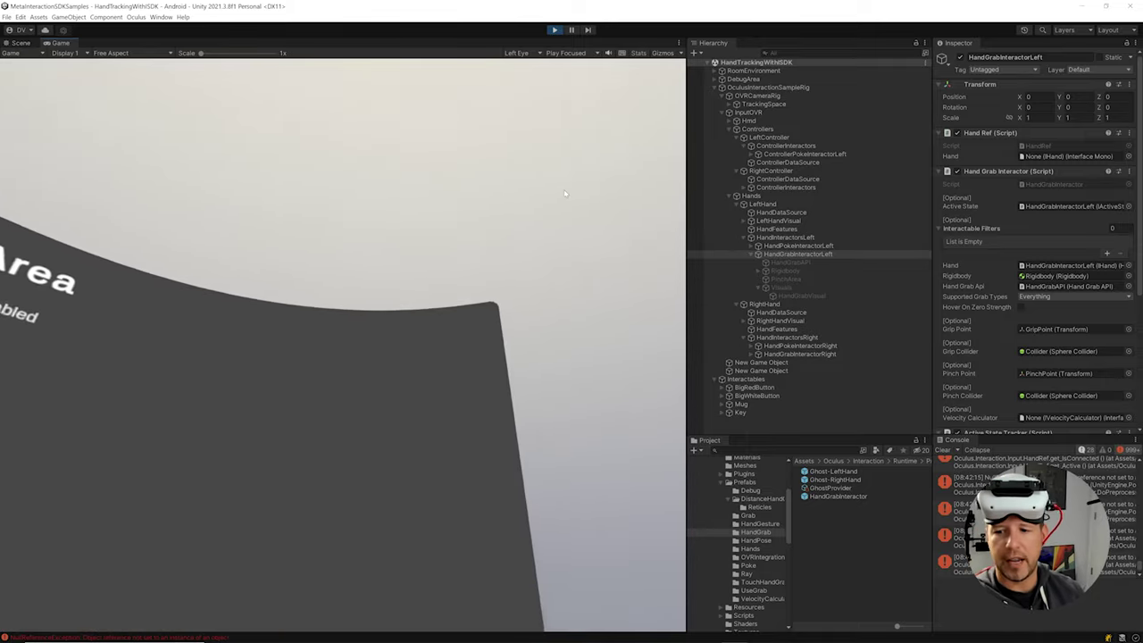
{"action": "left_click", "coordinate": [969, 479]}
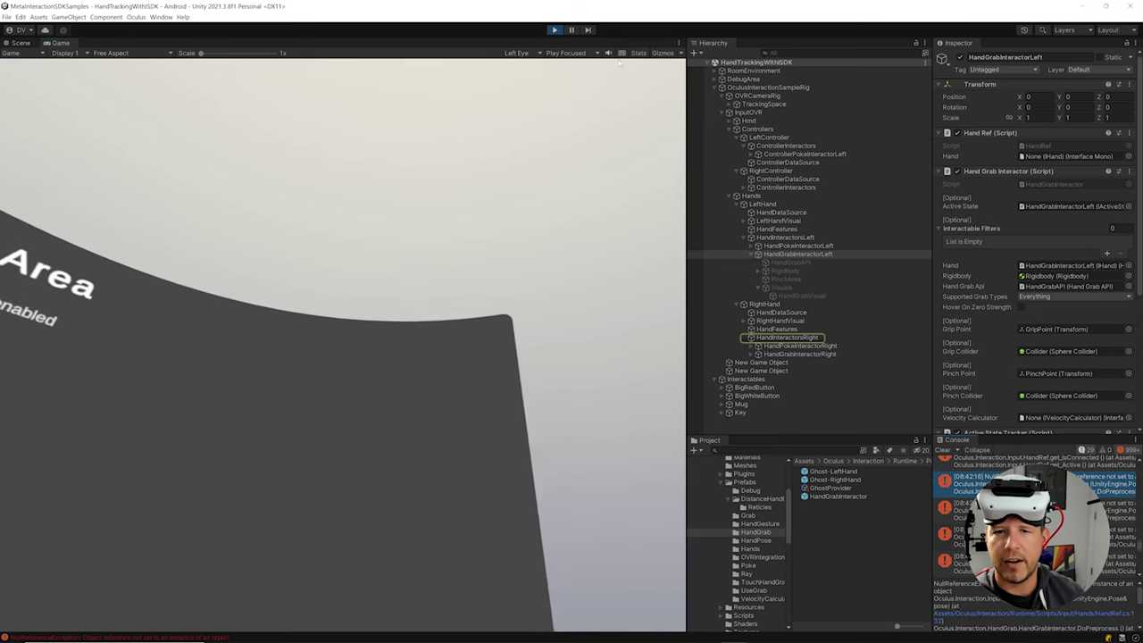
{"action": "left_click", "coordinate": [554, 31]}
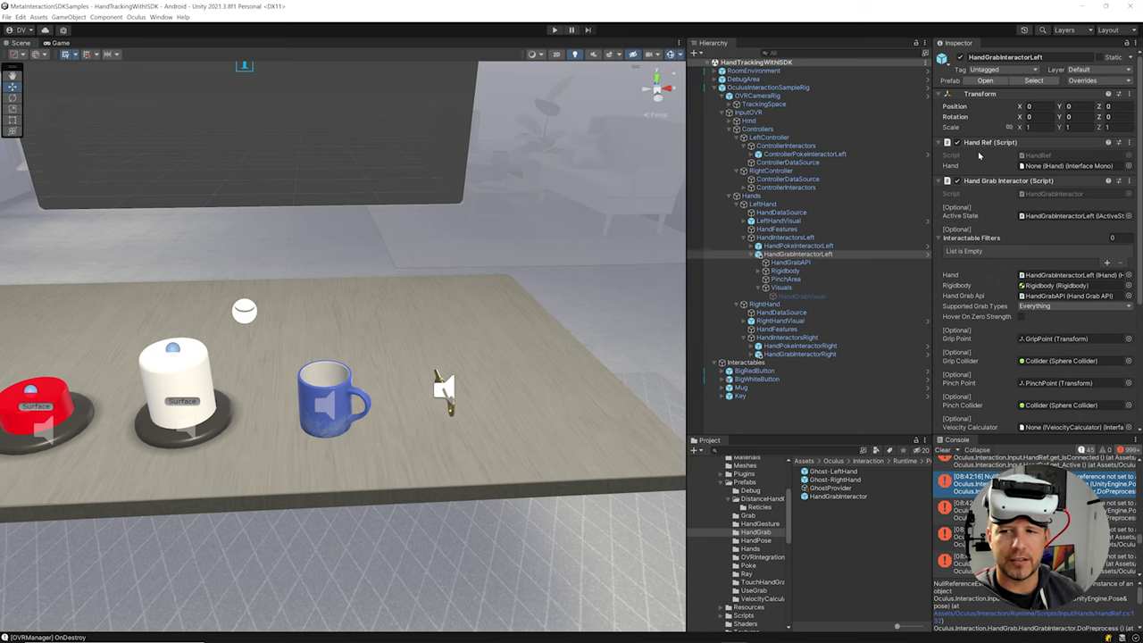
Assign LeftHand and RightHand as the Hand Ref hands of HandGrabInteractorLeft and HandGrabInteractorRight respectively.
{"action": "left_click", "coordinate": [783, 238]}
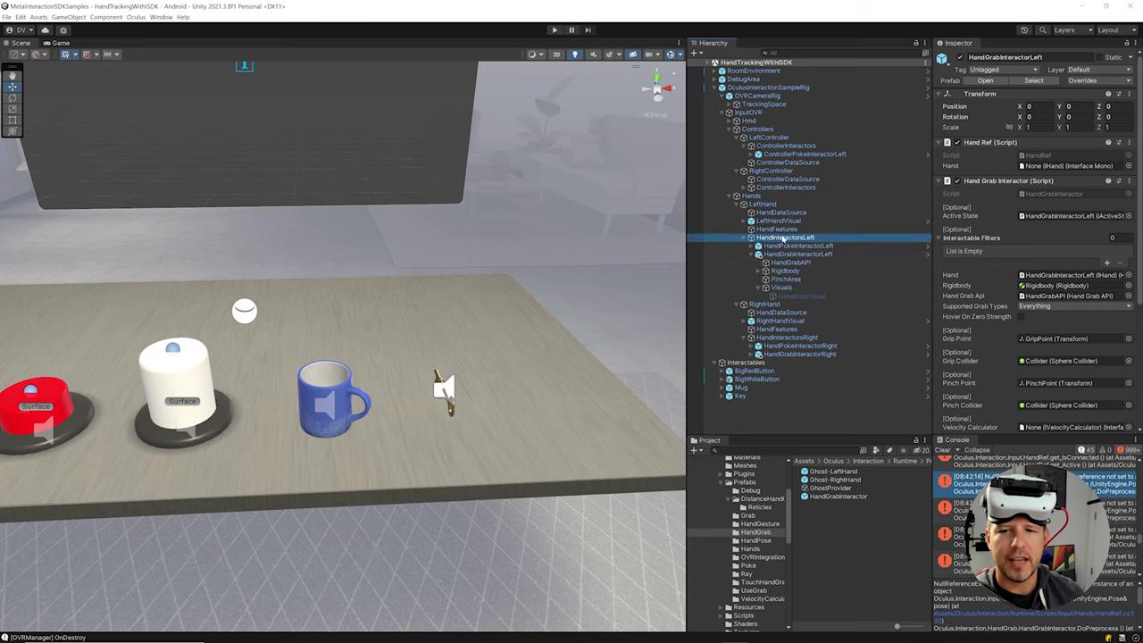
{"action": "left_click", "coordinate": [786, 254]}
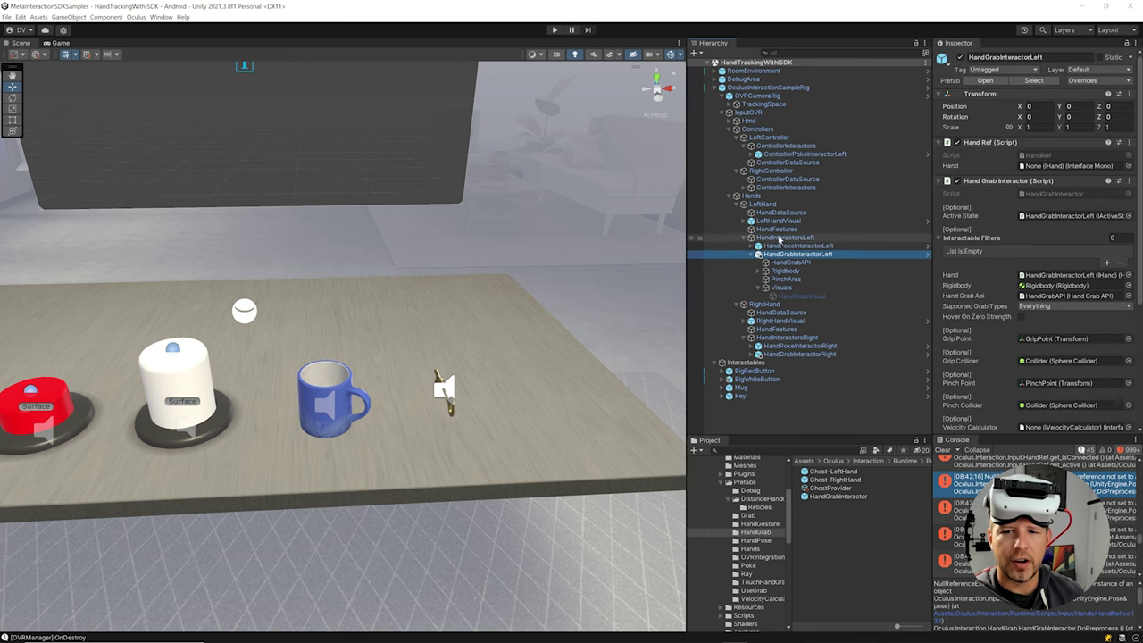
{"action": "left_click_drag", "start_coordinate": [762, 205], "coordinate": [1034, 173]}
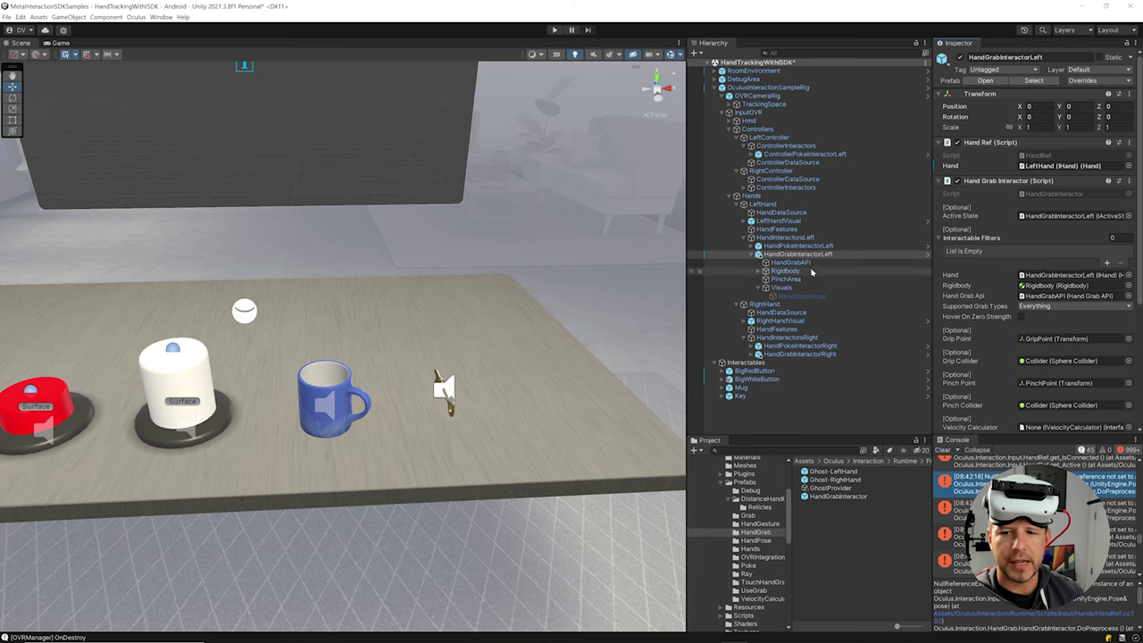
{"action": "left_click", "coordinate": [799, 355]}
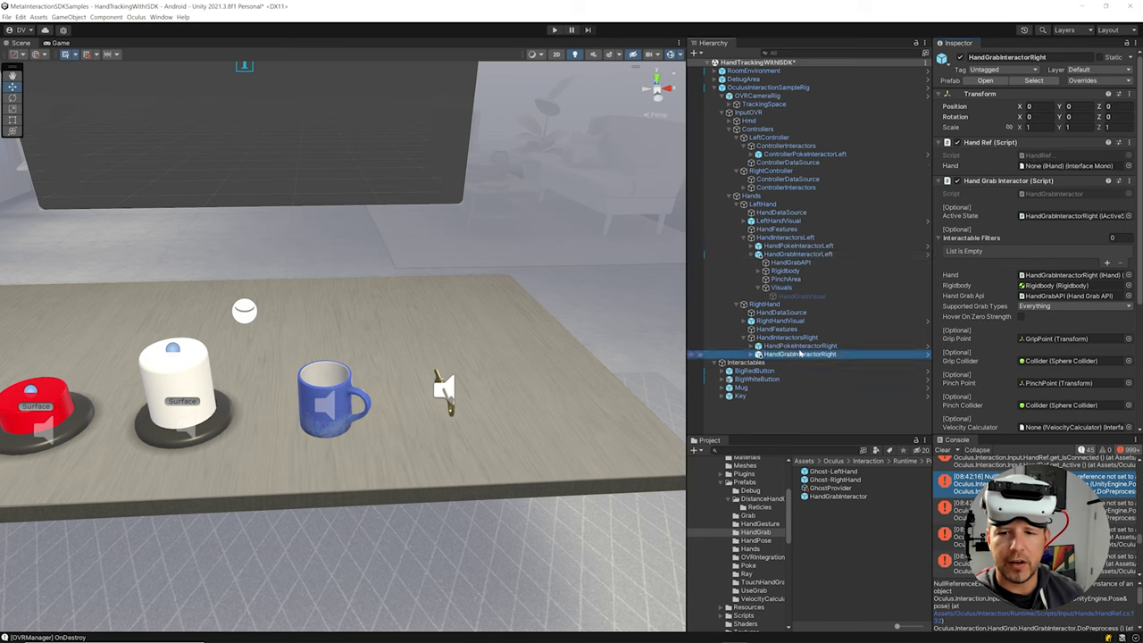
{"action": "left_click_drag", "start_coordinate": [764, 304], "coordinate": [1063, 166]}
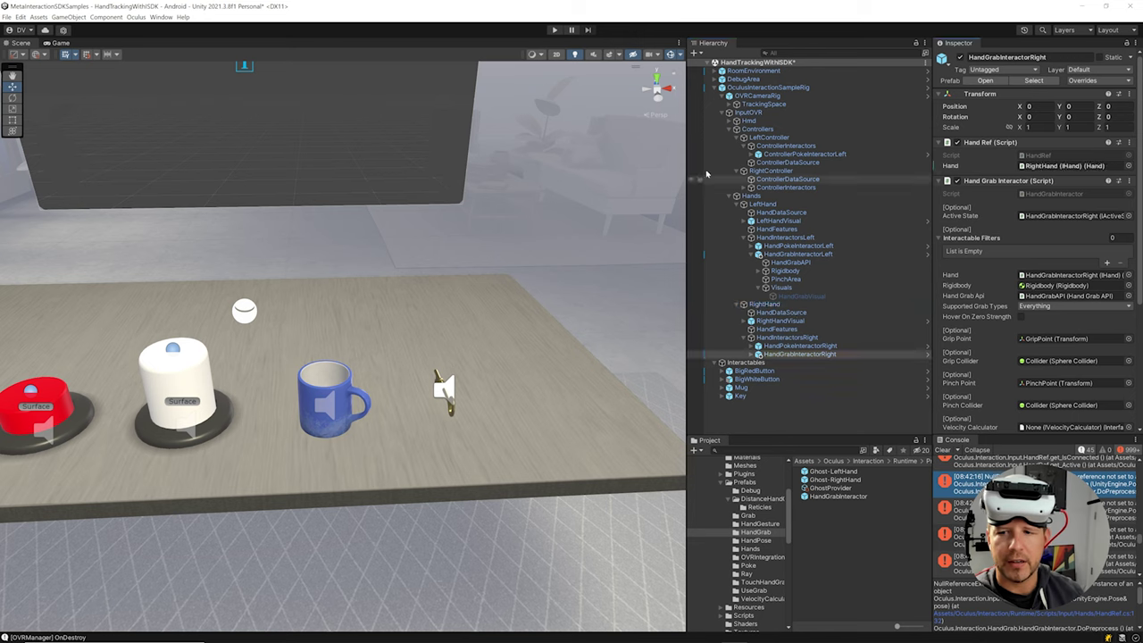
Clear the console, run the scene to test the hand interactions, and stop playback.
{"action": "left_click", "coordinate": [943, 450]}
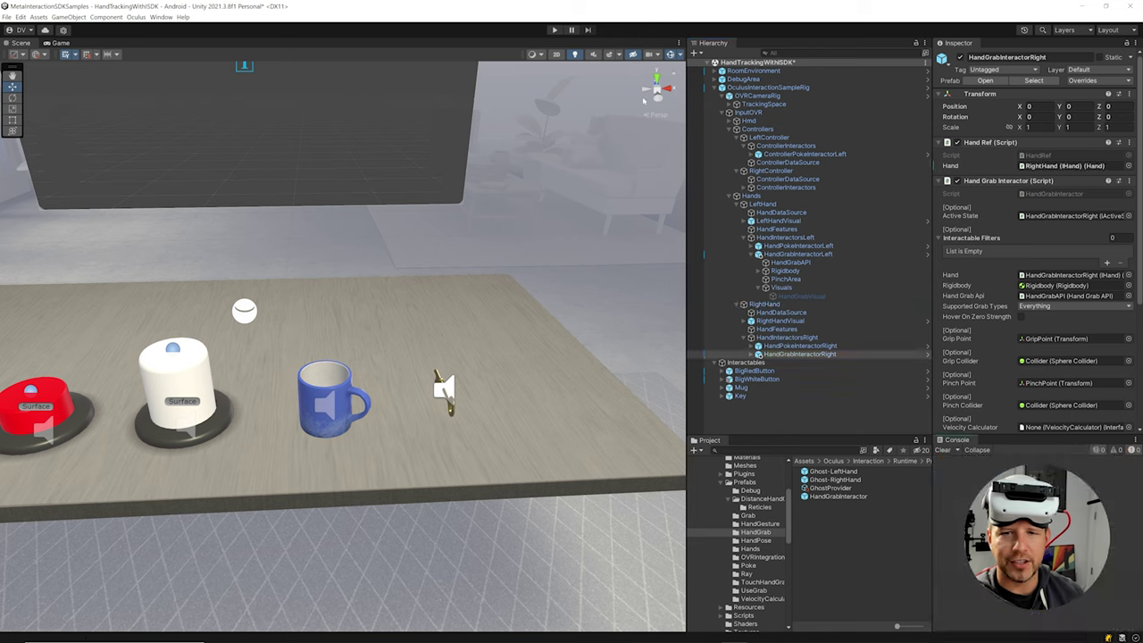
{"action": "left_click", "coordinate": [553, 31]}
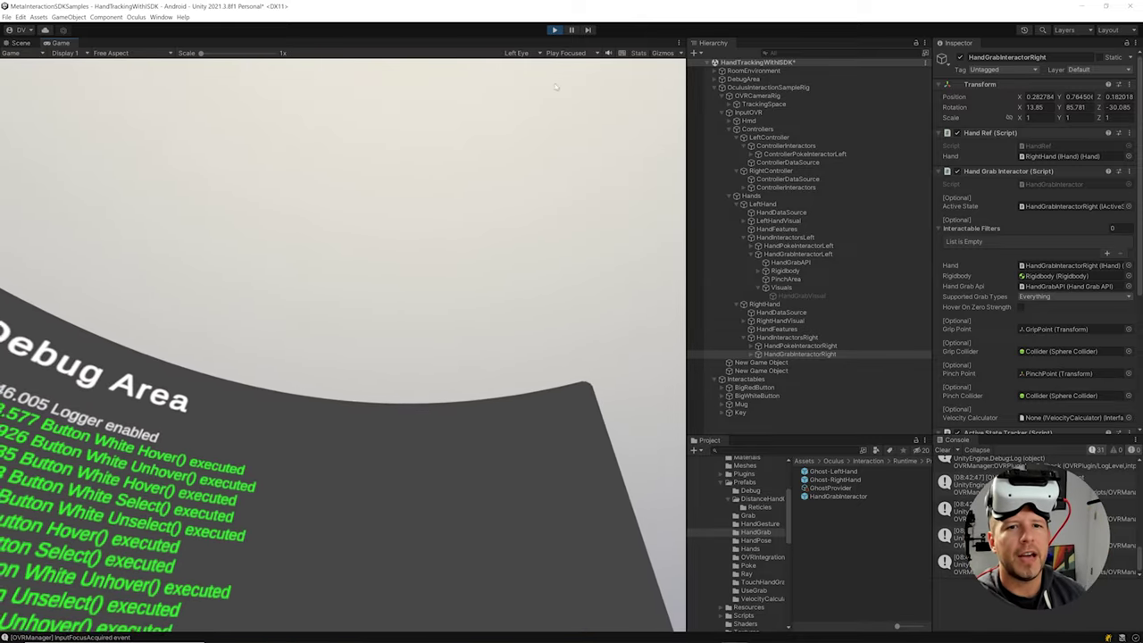
{"action": "key", "text": "ctrl+p"}
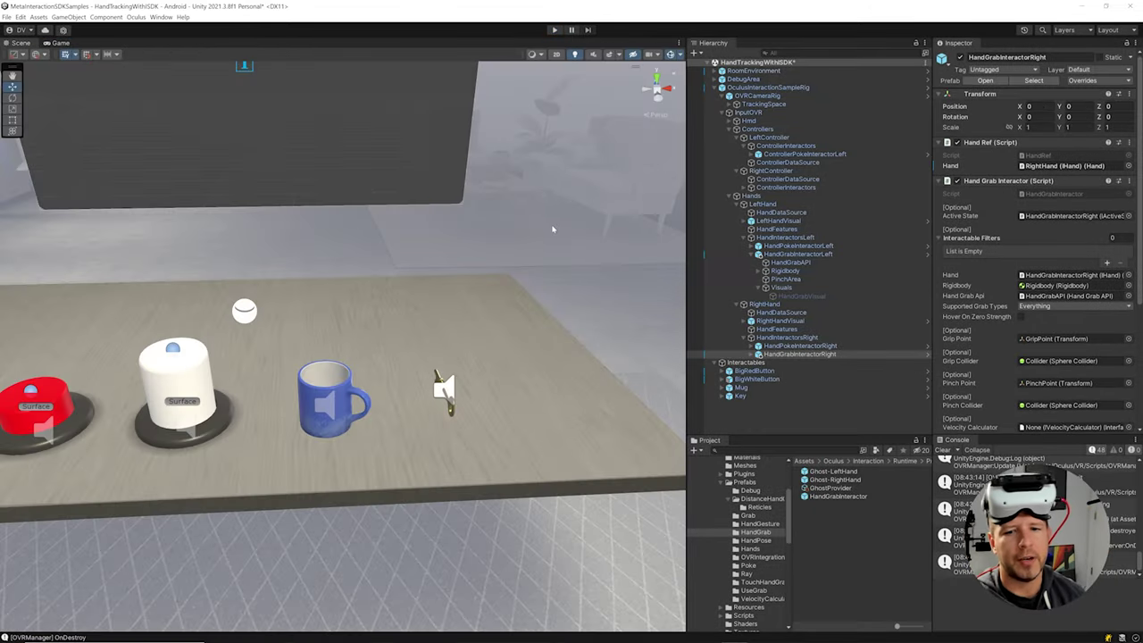
Add a When Move event to the Mug's Pointable Unity Event Wrapper that calls Logger.LogInfo on DebugArea.
{"action": "left_click", "coordinate": [758, 390]}
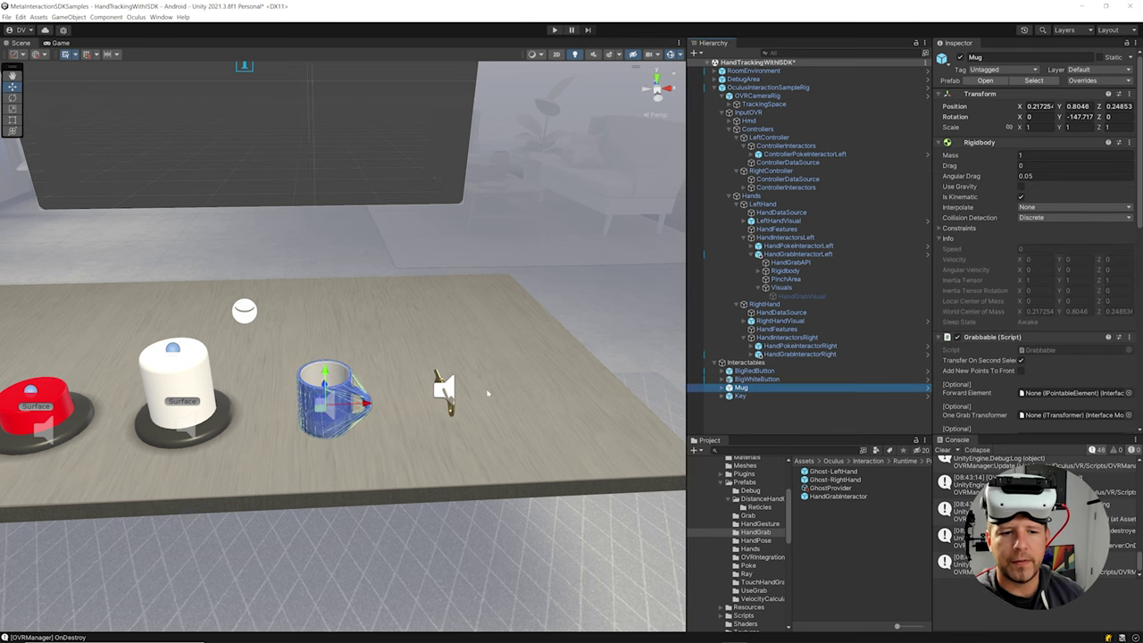
{"action": "scroll", "coordinate": [1071, 312], "scroll_direction": "down", "scroll_amount": 5}
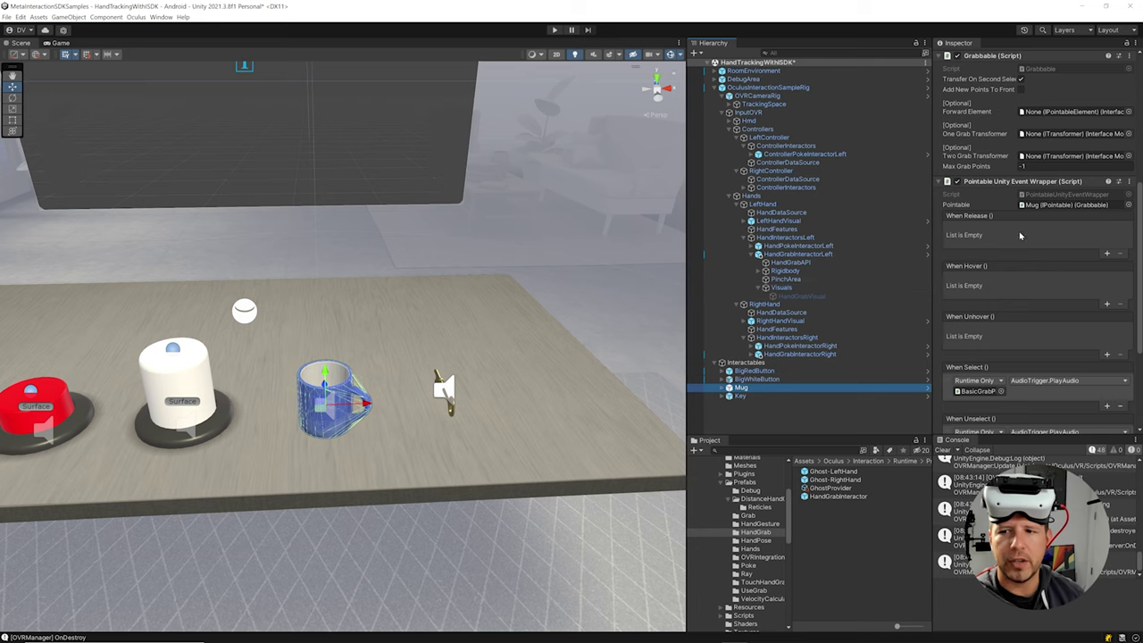
{"action": "scroll", "coordinate": [1020, 235], "scroll_direction": "down", "scroll_amount": 5}
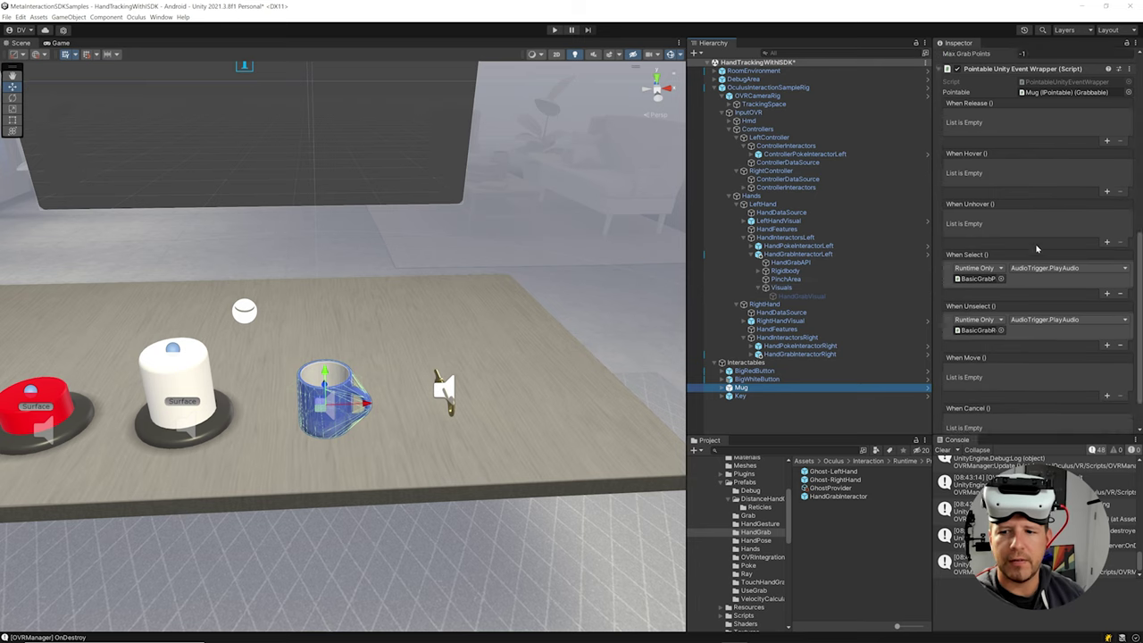
{"action": "left_click", "coordinate": [1106, 349]}
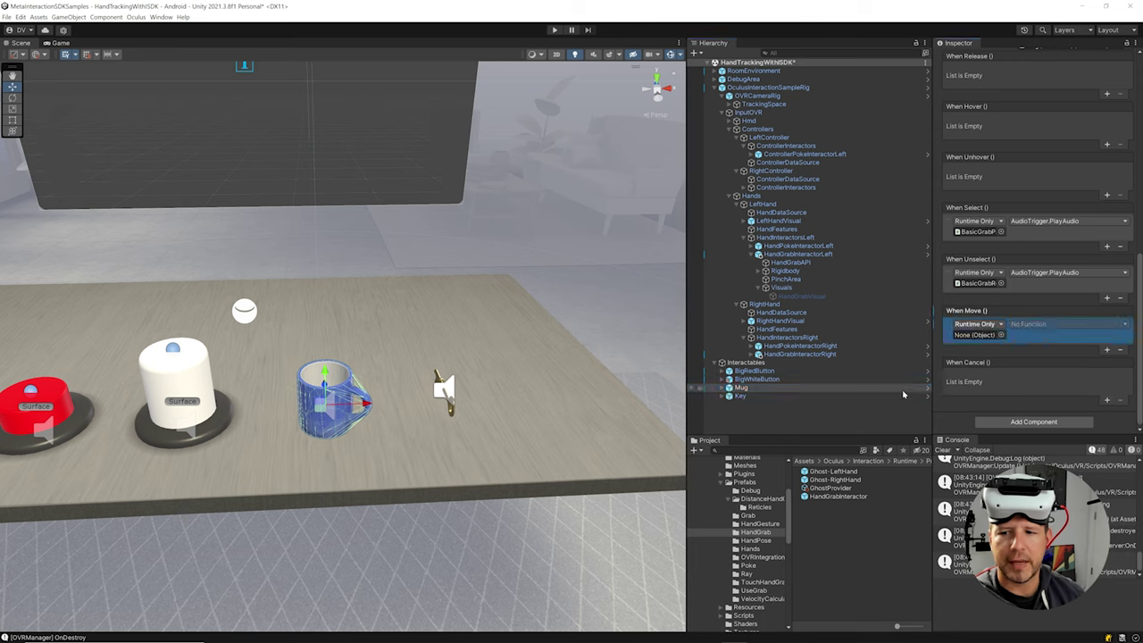
{"action": "left_click_drag", "start_coordinate": [740, 388], "coordinate": [989, 336]}
{"action": "left_click", "coordinate": [1036, 325]}
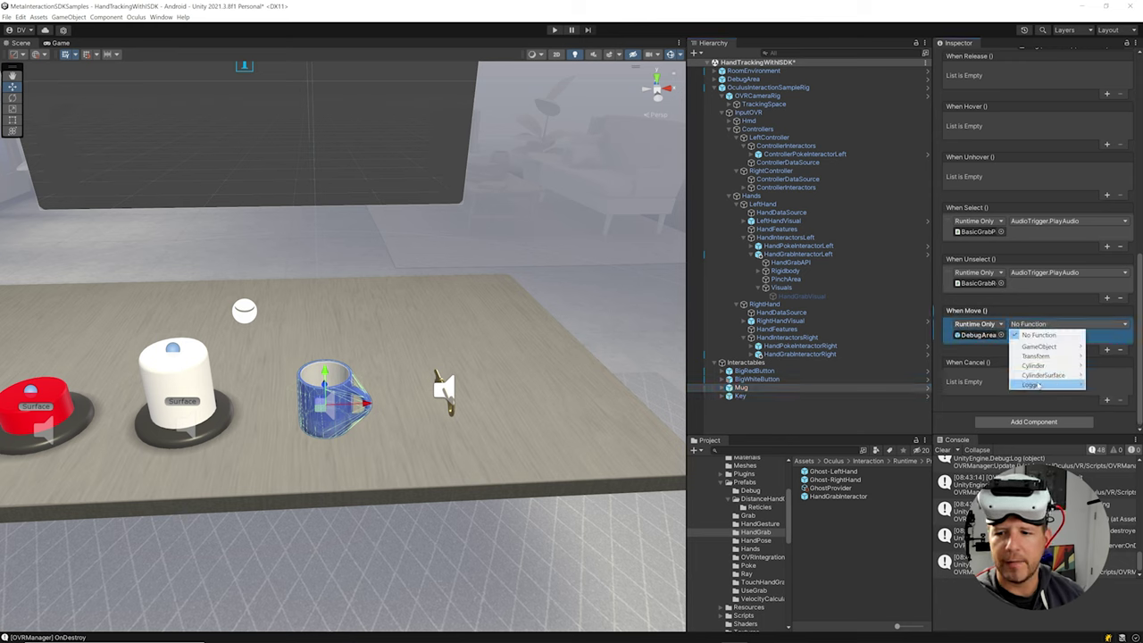
{"action": "mouse_move", "coordinate": [1036, 384]}
{"action": "left_click", "coordinate": [927, 479]}
Set the log message of the Mug's When Move event to "Mug Move() executed".
{"action": "left_click", "coordinate": [1027, 335]}
{"action": "type", "text": "White"}
{"action": "key", "text": "BackSpace"}
{"action": "key", "text": "BackSpace"}
{"action": "key", "text": "BackSpace"}
{"action": "key", "text": "BackSpace"}
{"action": "key", "text": "BackSpace"}
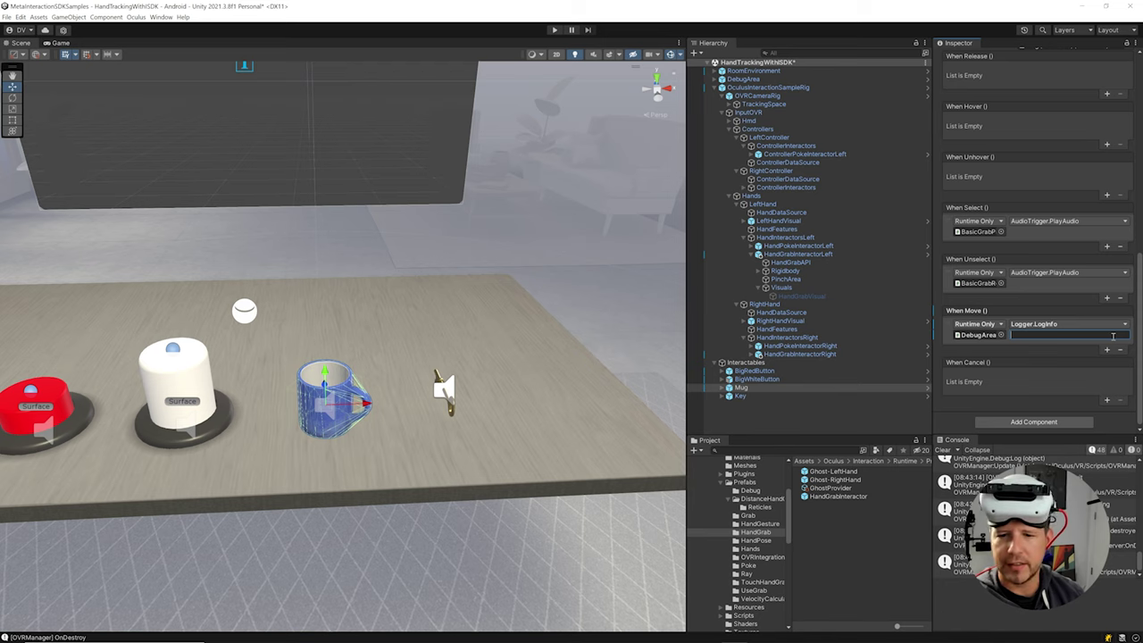
{"action": "type", "text": "Mug Move() executed"}
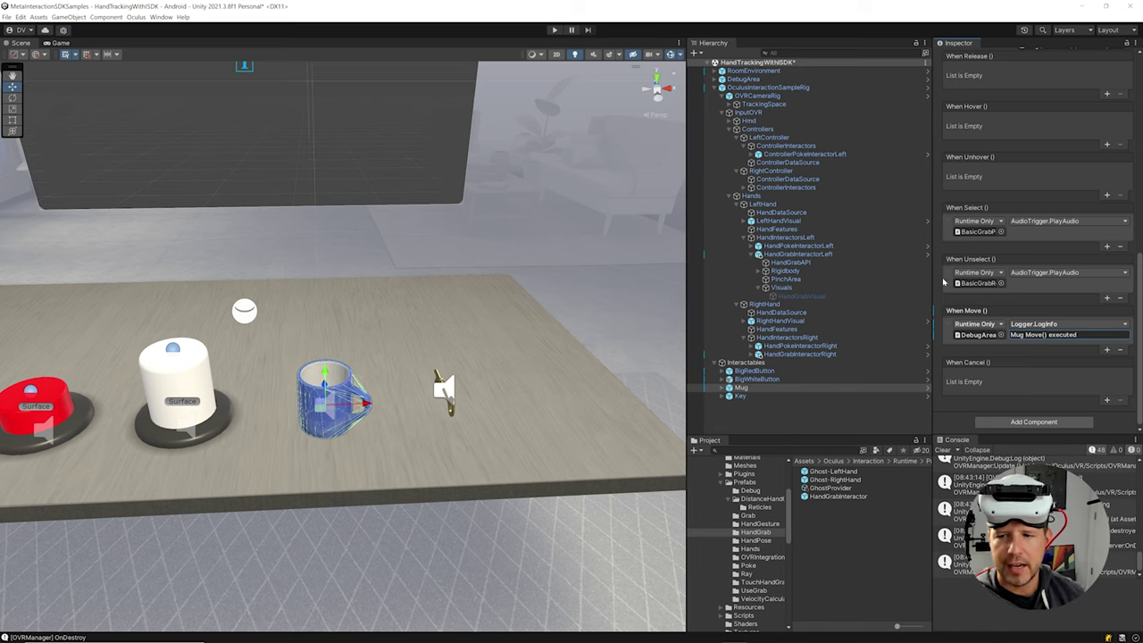
Give the Key a When Move event that calls Logger.LogInfo on DebugArea with the message "Key Move() executed".
{"action": "scroll", "coordinate": [995, 134], "scroll_direction": "up", "scroll_amount": 1}
{"action": "scroll", "coordinate": [1000, 205], "scroll_direction": "up", "scroll_amount": 1}
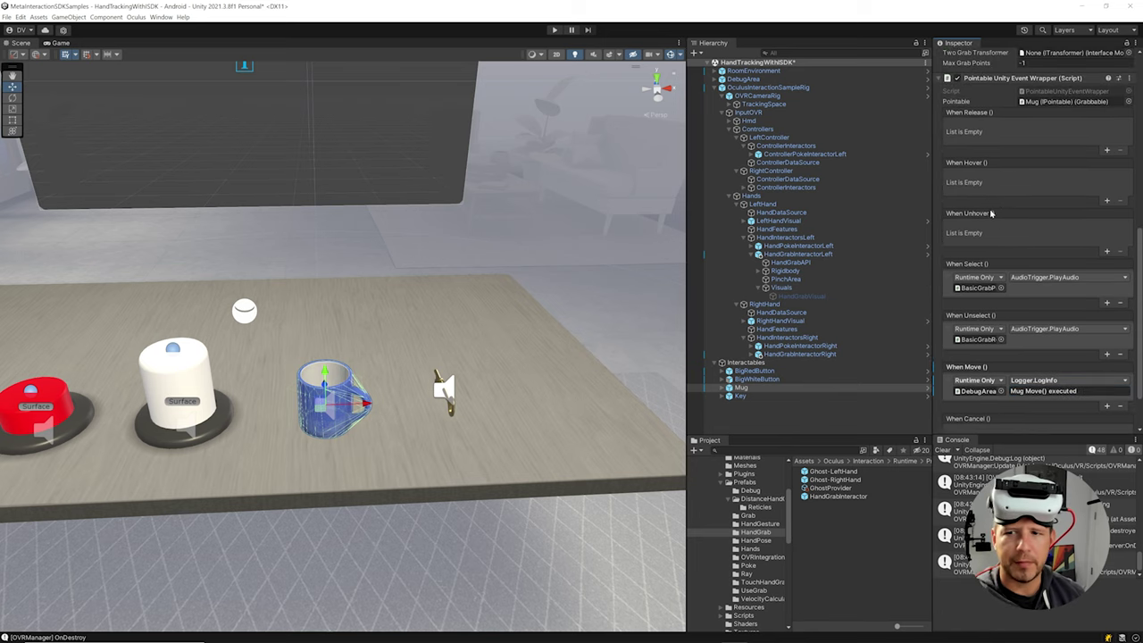
{"action": "scroll", "coordinate": [971, 170], "scroll_direction": "down", "scroll_amount": 2}
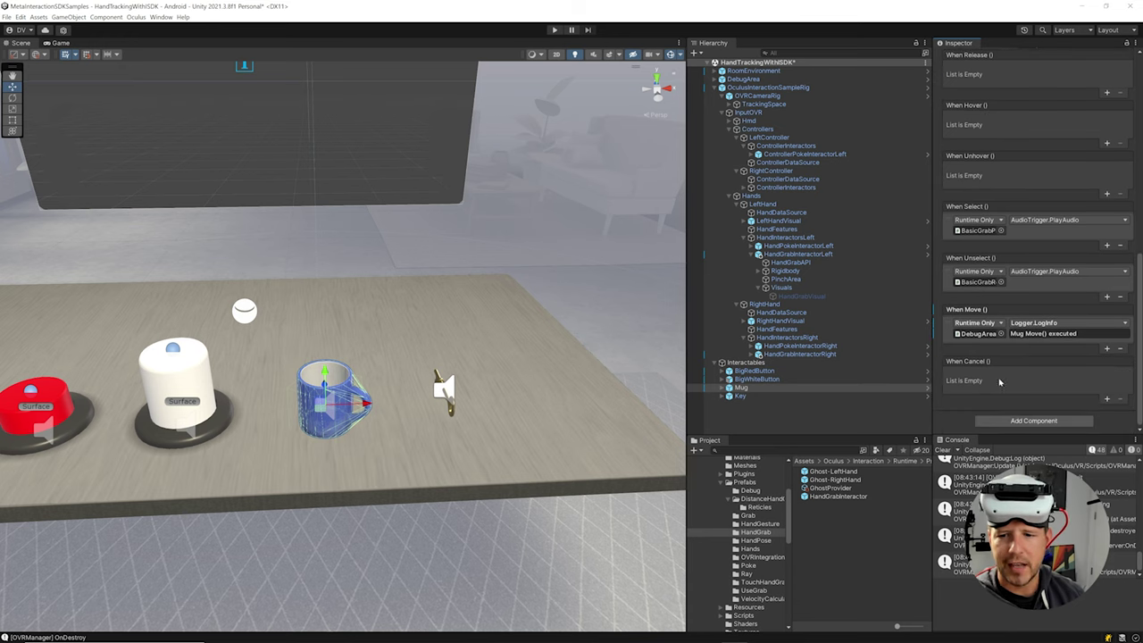
{"action": "left_click", "coordinate": [787, 397]}
{"action": "left_click", "coordinate": [1107, 349]}
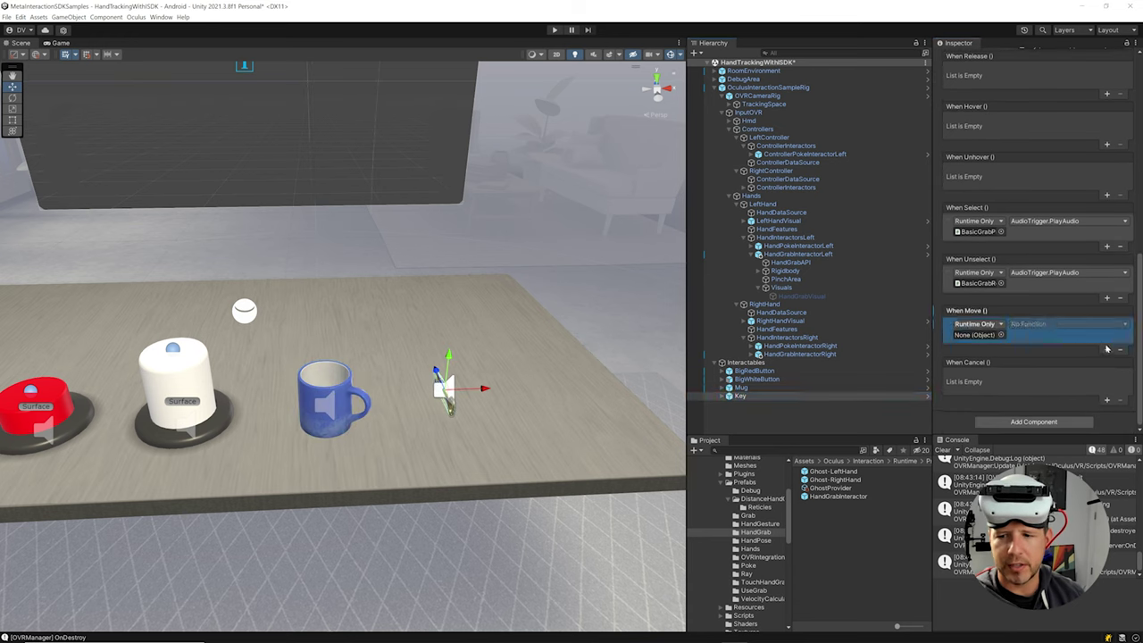
{"action": "left_click_drag", "start_coordinate": [743, 80], "coordinate": [973, 335]}
{"action": "left_click", "coordinate": [1032, 324]}
{"action": "mouse_move", "coordinate": [1045, 384]}
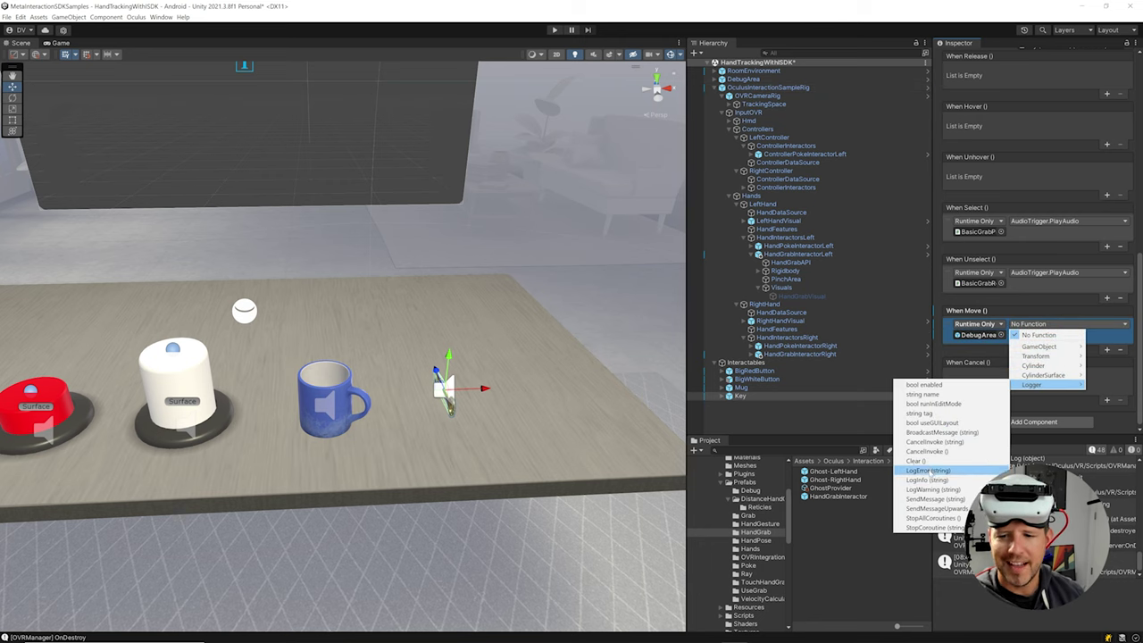
{"action": "left_click", "coordinate": [927, 479]}
{"action": "left_click", "coordinate": [1036, 335]}
{"action": "type", "text": "Mug Move() executed"}
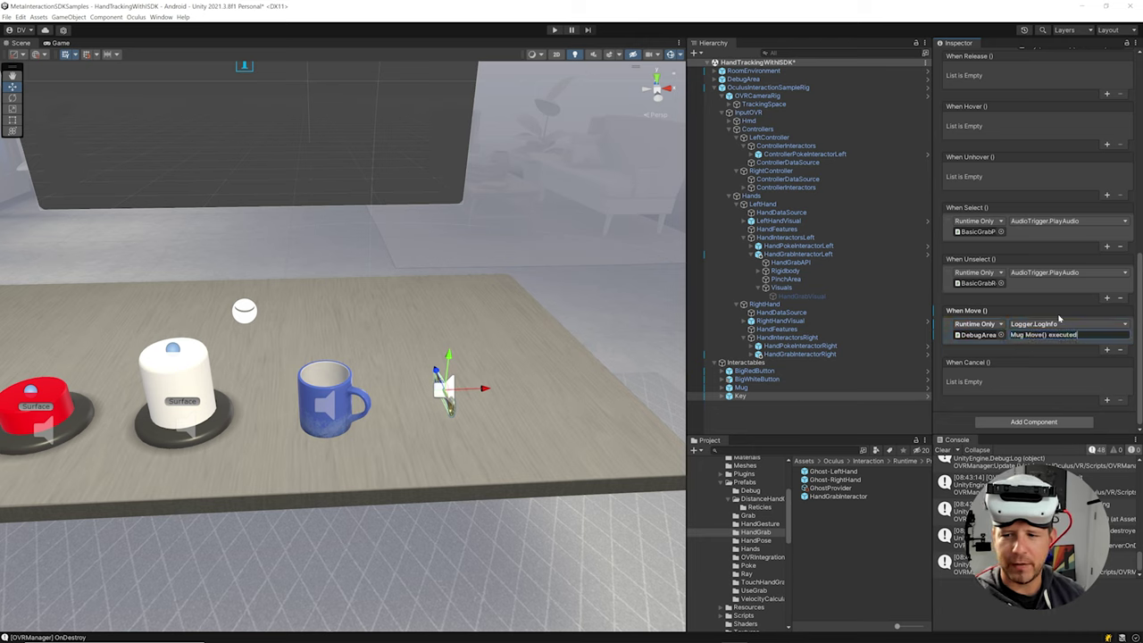
{"action": "type", "text": "Key"}
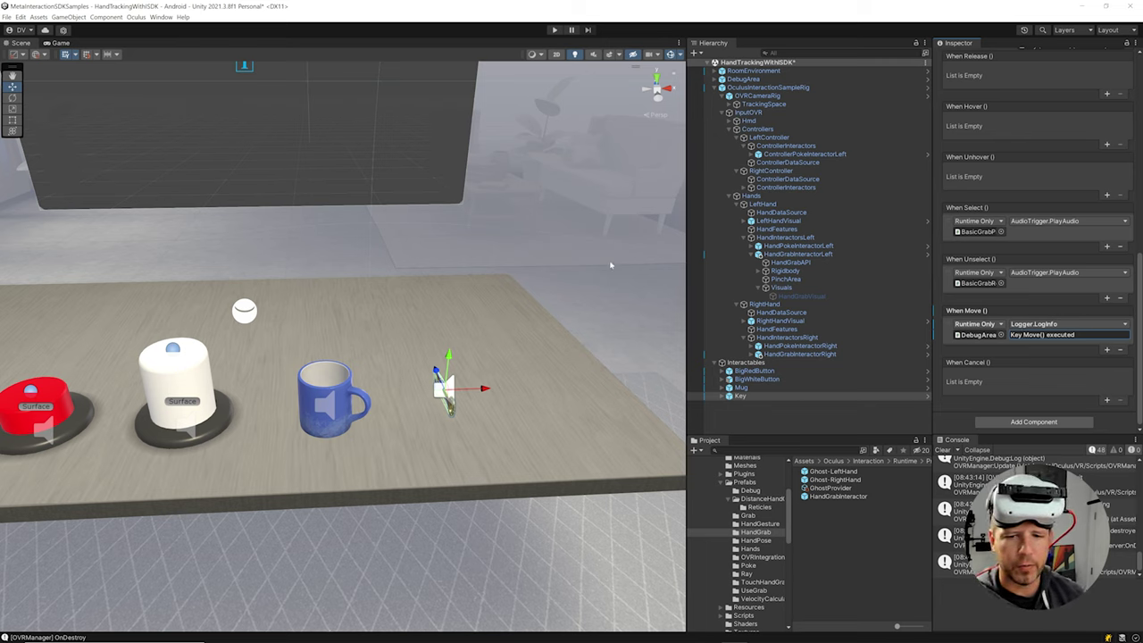
Examine the hand grab poses of the Mug's HandGrabInteractable children up close in the scene.
{"action": "left_click", "coordinate": [783, 372]}
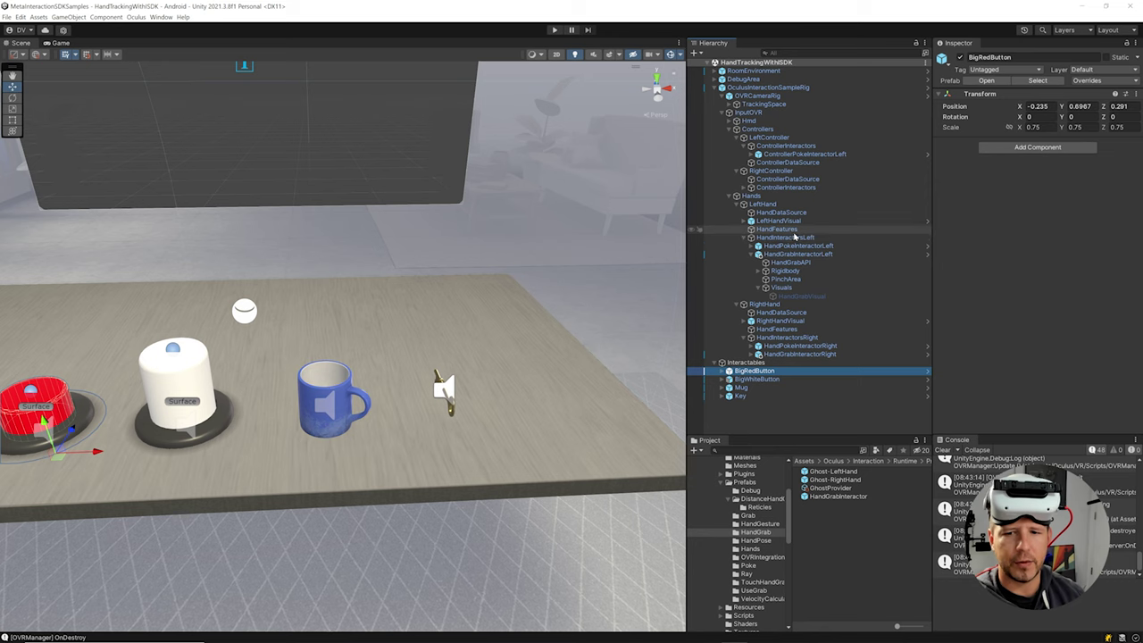
{"action": "scroll", "coordinate": [412, 360], "scroll_direction": "down", "scroll_amount": 2}
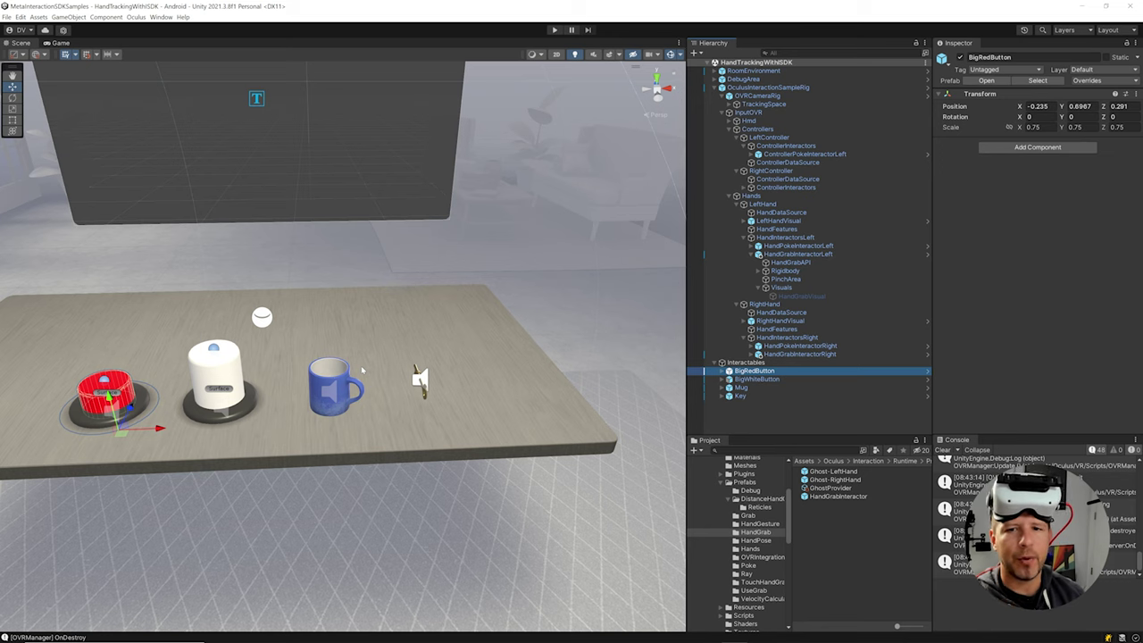
{"action": "left_click", "coordinate": [729, 388]}
{"action": "left_click", "coordinate": [742, 398]}
{"action": "key", "text": "f"}
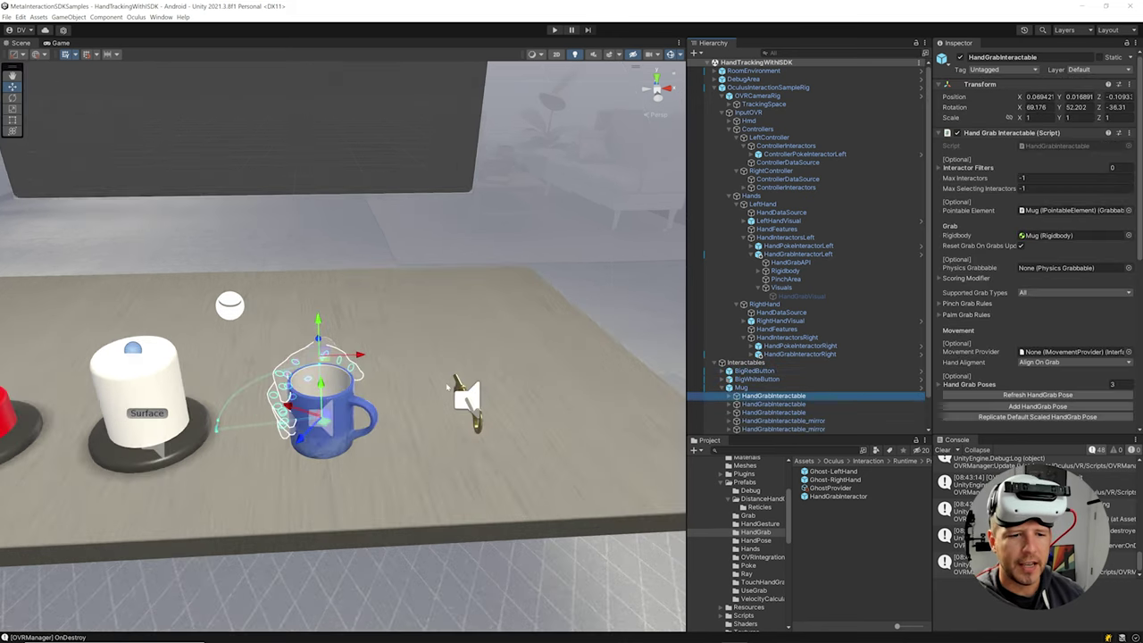
{"action": "left_click", "coordinate": [766, 405]}
{"action": "key", "text": "f"}
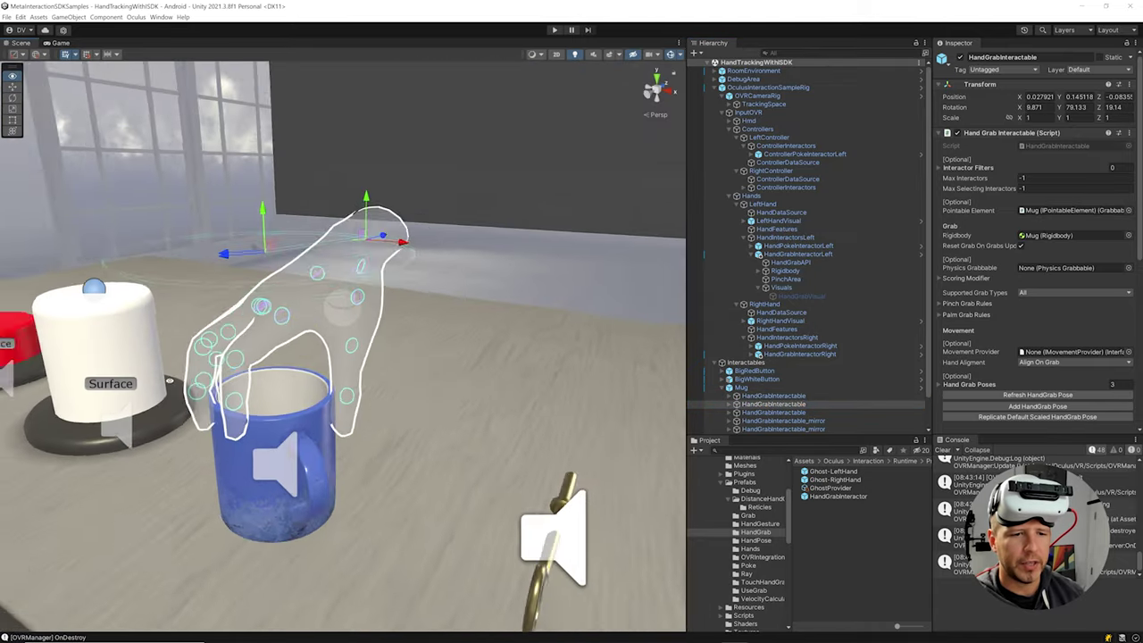
{"action": "left_click_drag", "start_coordinate": [295, 357], "coordinate": [329, 352], "text": "alt"}
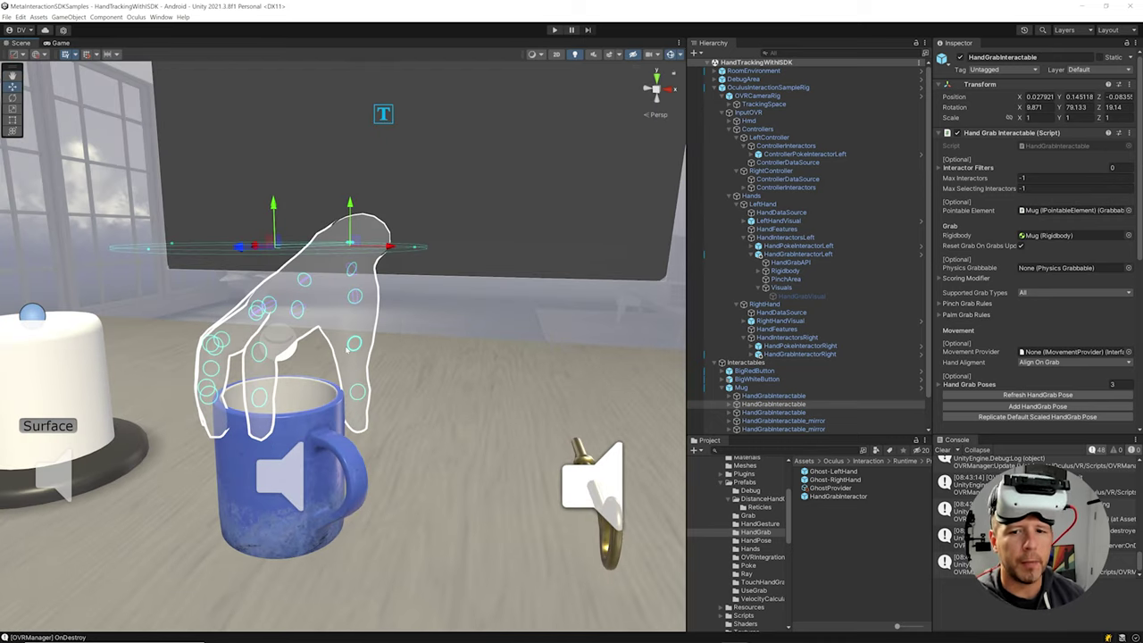
Delete OculusInteractionSampleRig from the scene and save the scene.
{"action": "left_click", "coordinate": [768, 87]}
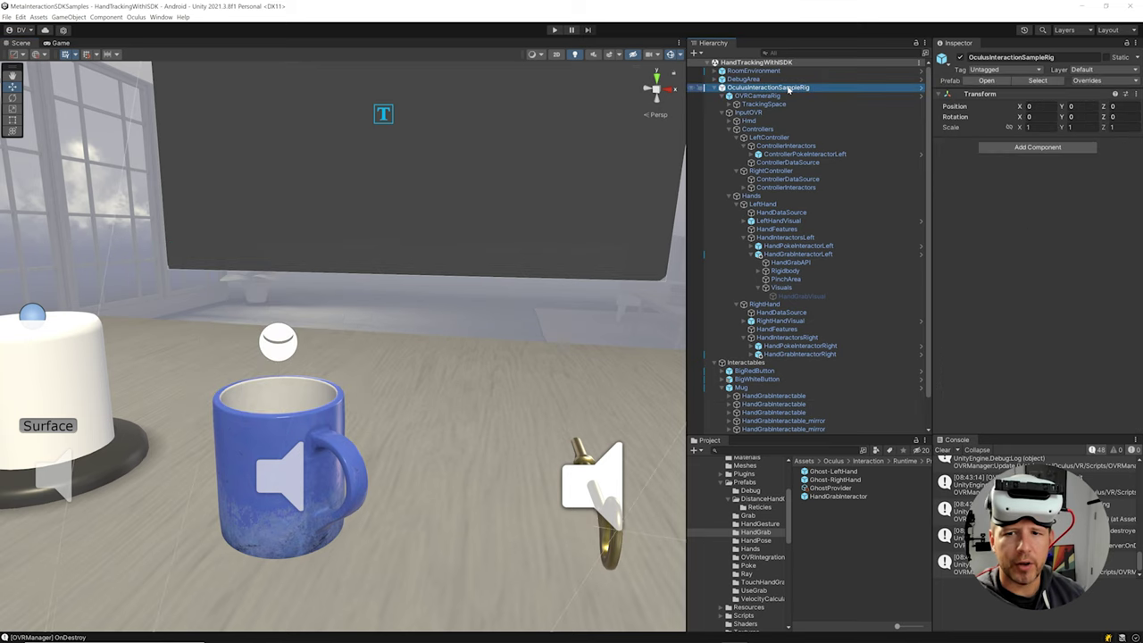
{"action": "key", "text": "Delete"}
{"action": "key", "text": "ctrl+s"}
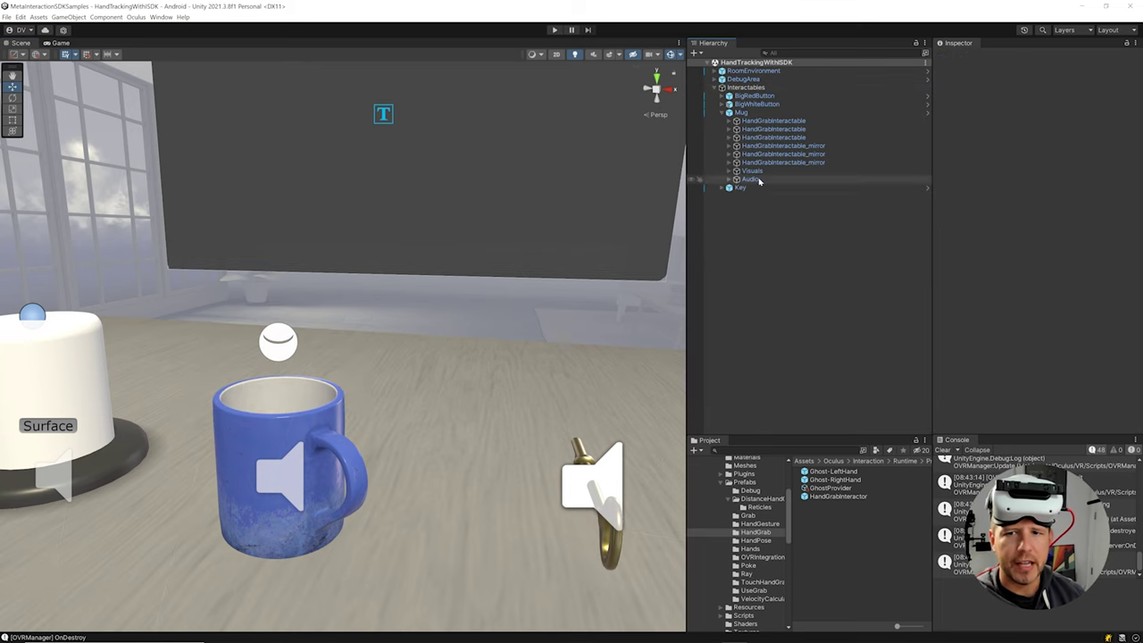
Search the project assets for "fullsyn" and place InteractionRigOVR-FullSynthetic in the scene hierarchy between DebugArea and Interactables.
{"action": "right_click_drag", "start_coordinate": [514, 353], "coordinate": [549, 358]}
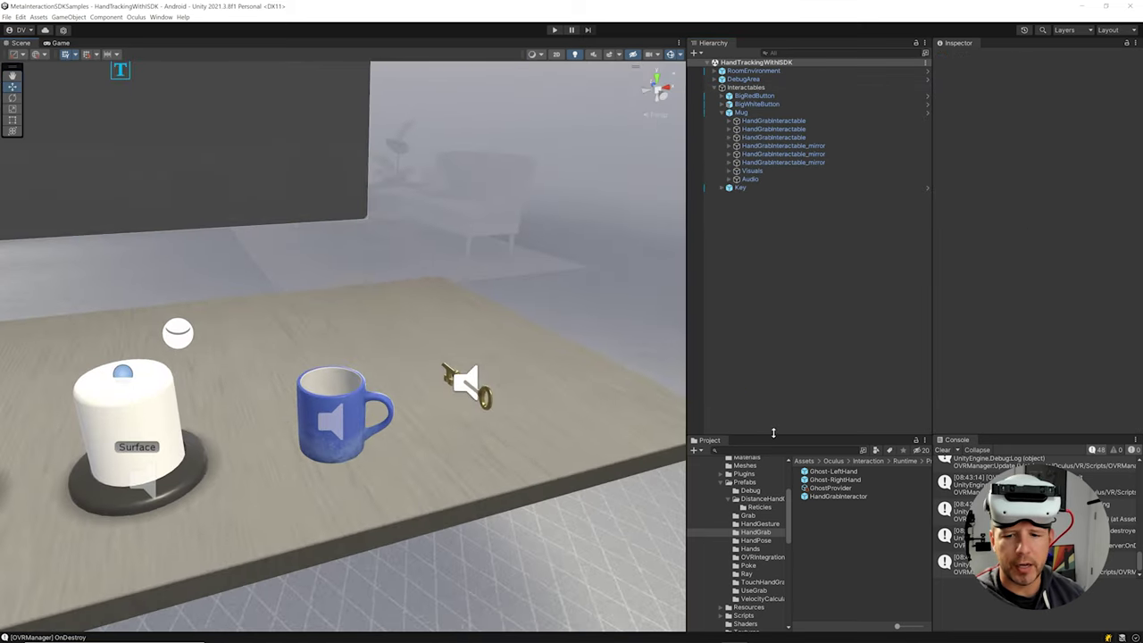
{"action": "left_click", "coordinate": [769, 449]}
{"action": "type", "text": "ful"}
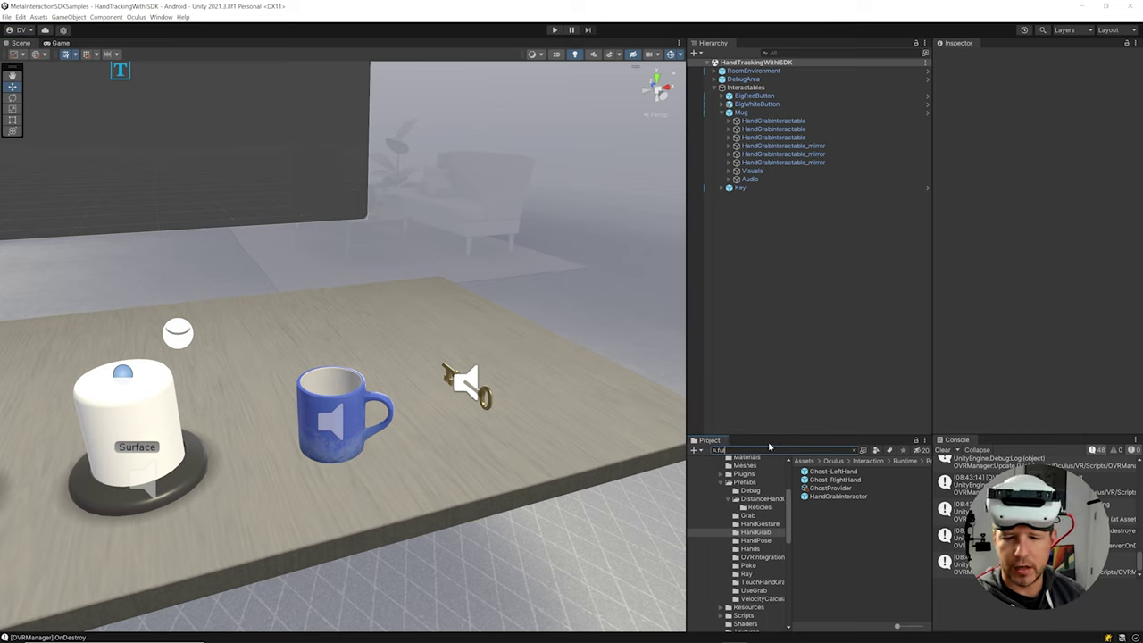
{"action": "type", "text": "lsyn"}
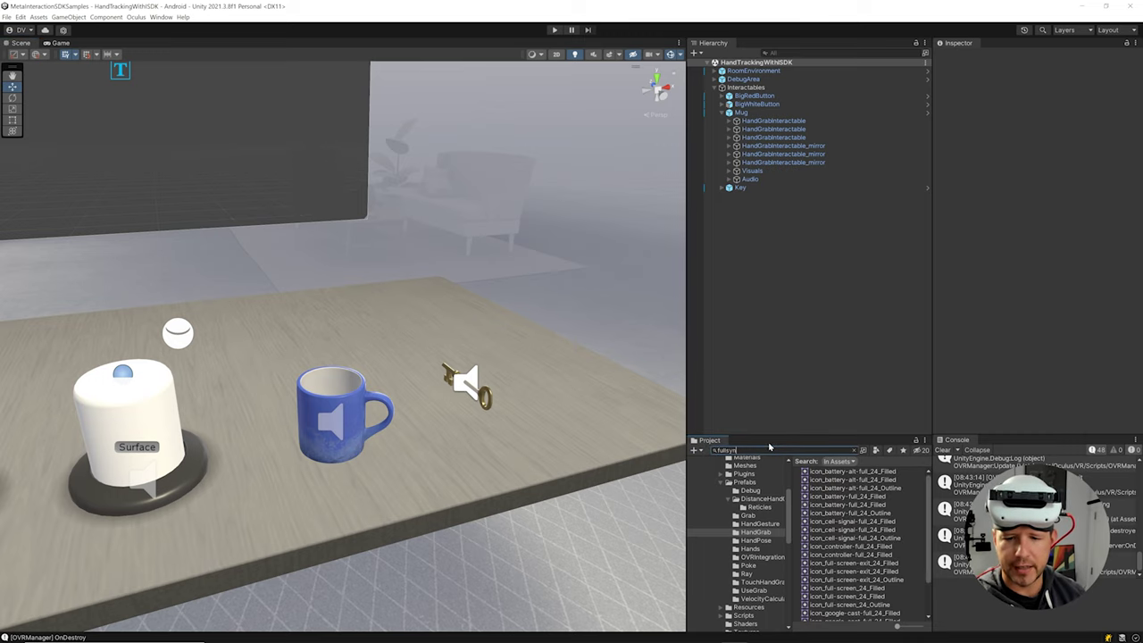
{"action": "mouse_move", "coordinate": [811, 473]}
{"action": "left_mouse_down"}
{"action": "mouse_move", "coordinate": [773, 223]}
{"action": "mouse_move", "coordinate": [776, 92]}
{"action": "left_mouse_up"}
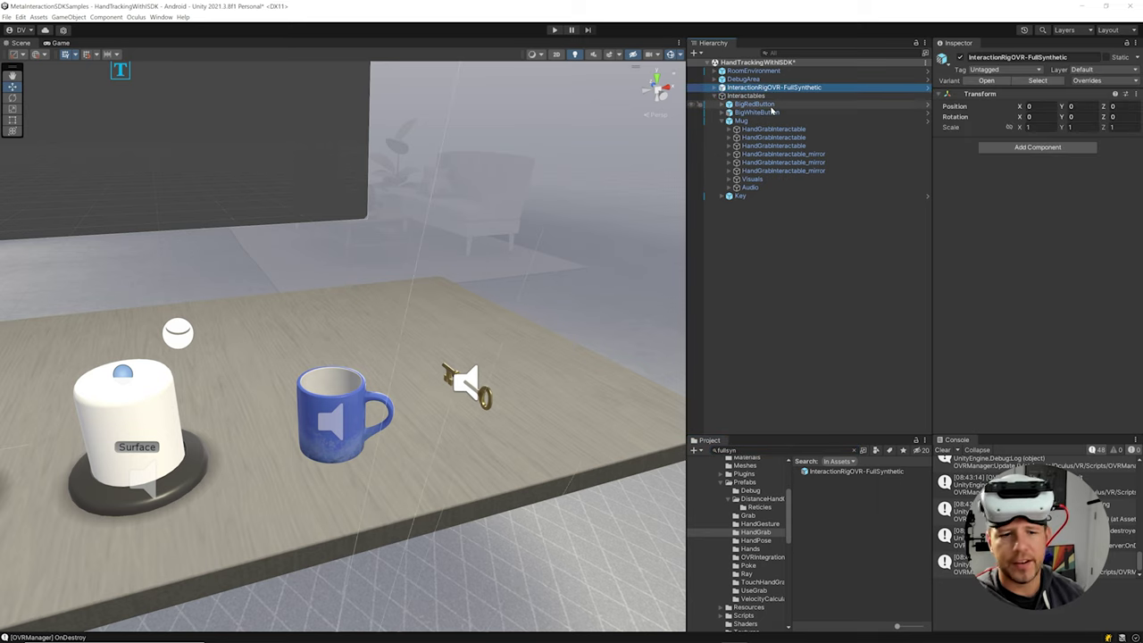
Examine the structure of InteractionRigOVR-FullSynthetic, expanding both hands under OVRHands and both controller hands under OVRControllerHands.
{"action": "left_click", "coordinate": [713, 87]}
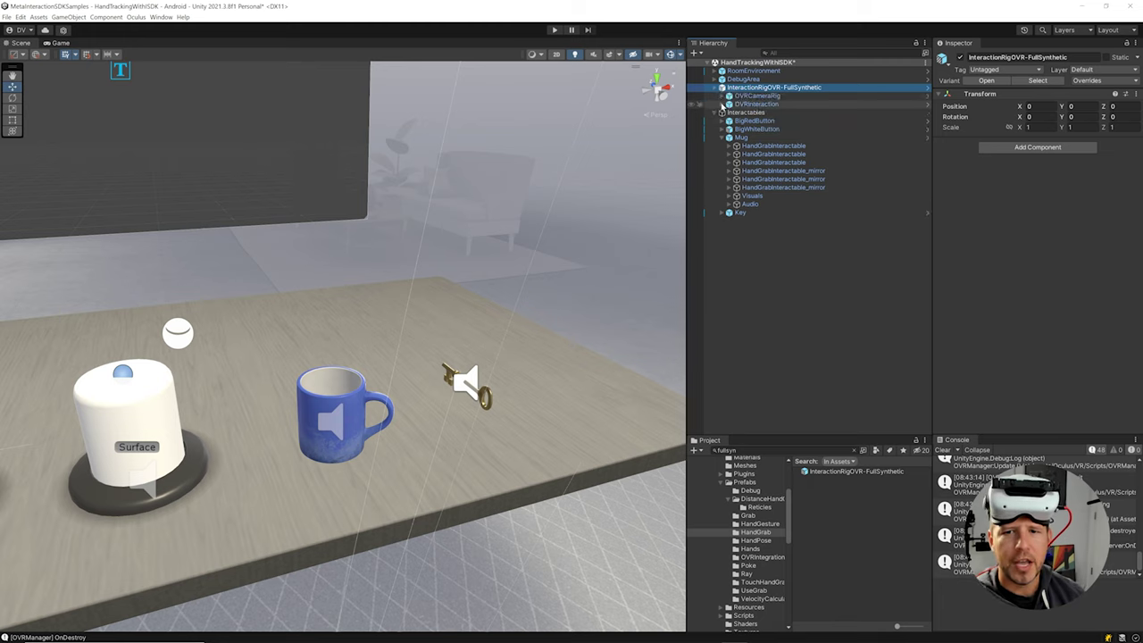
{"action": "left_click", "coordinate": [728, 104]}
{"action": "left_click", "coordinate": [730, 121]}
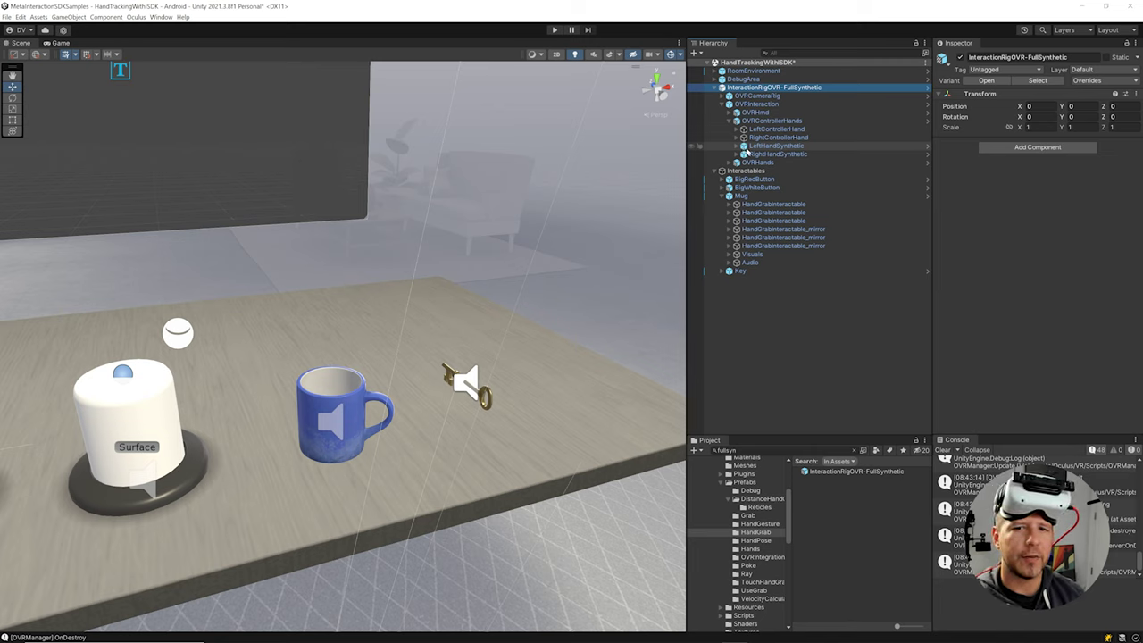
{"action": "left_click", "coordinate": [730, 164]}
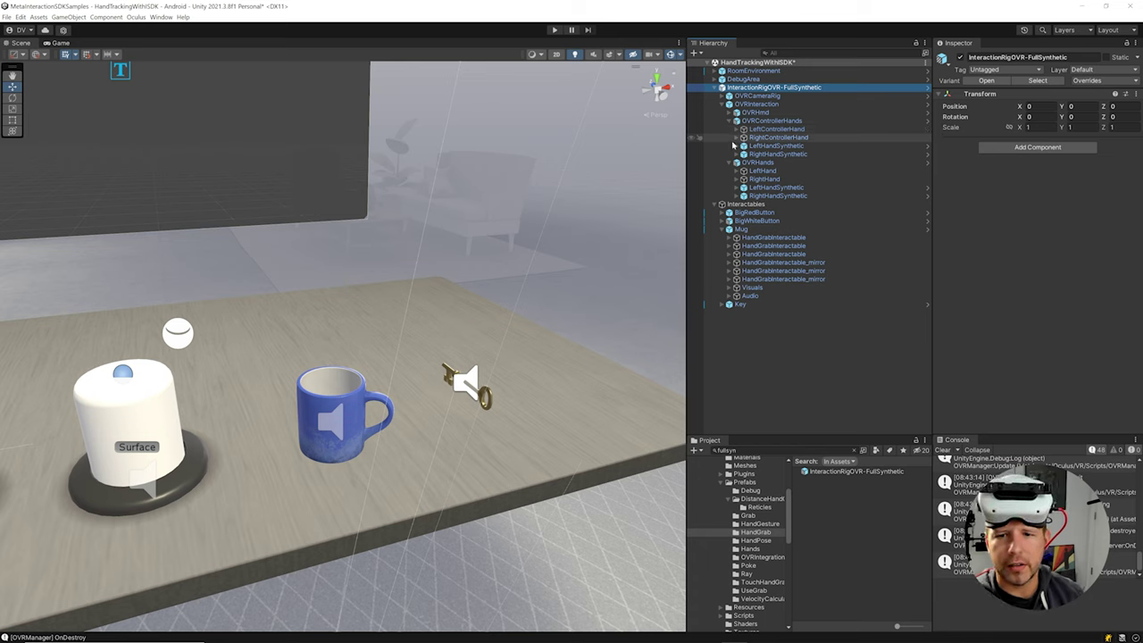
{"action": "left_click", "coordinate": [750, 171]}
{"action": "left_click", "coordinate": [737, 170]}
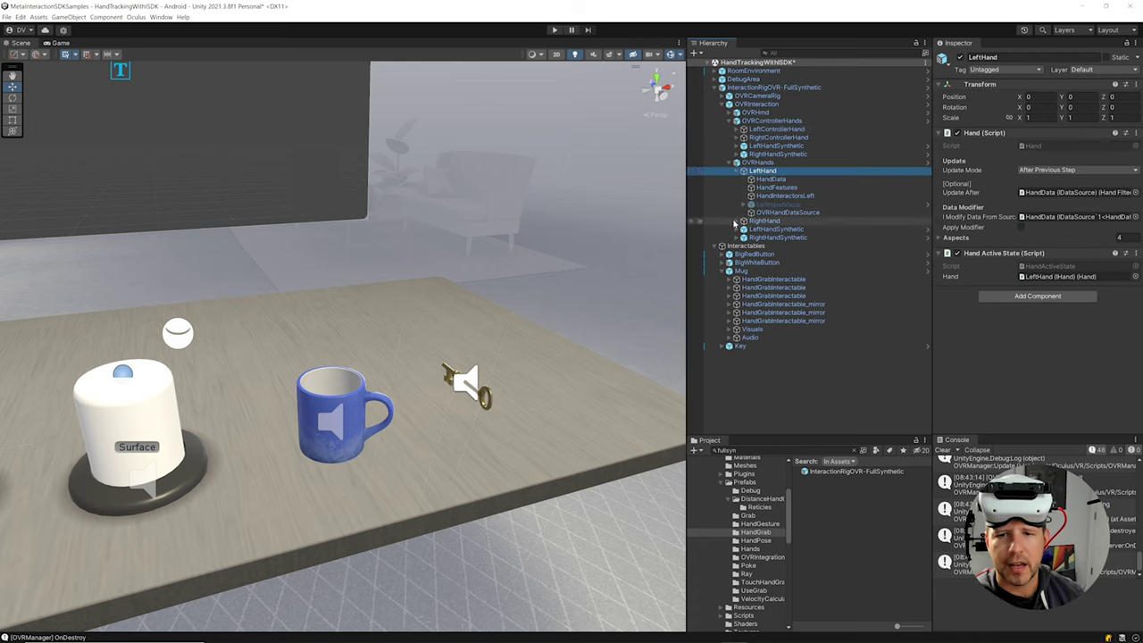
{"action": "left_click", "coordinate": [737, 222]}
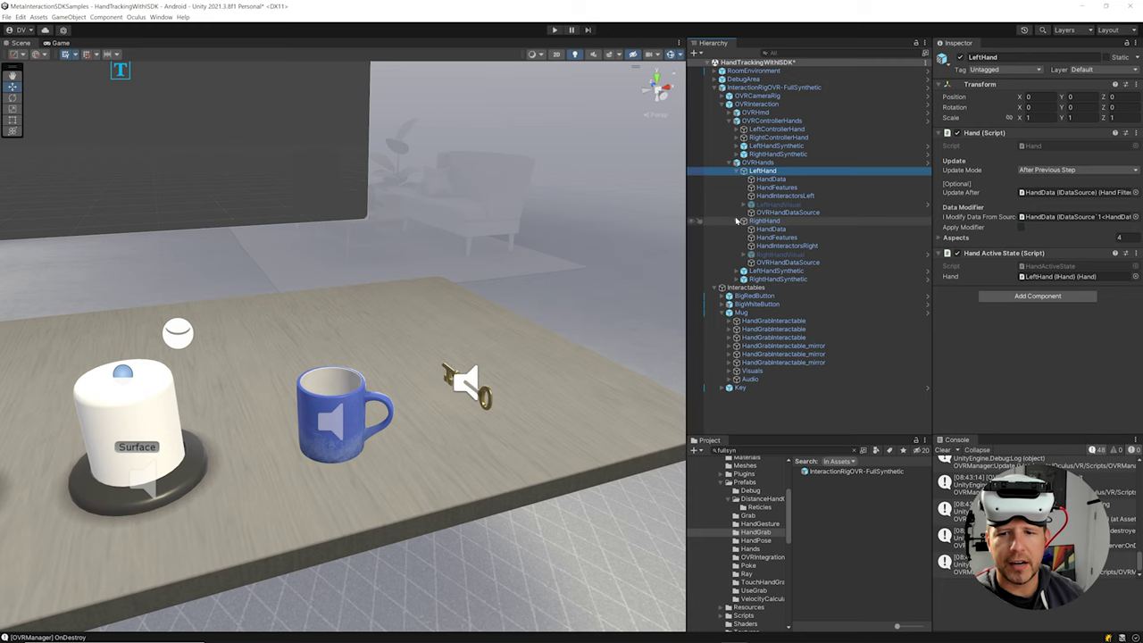
{"action": "left_click", "coordinate": [736, 129]}
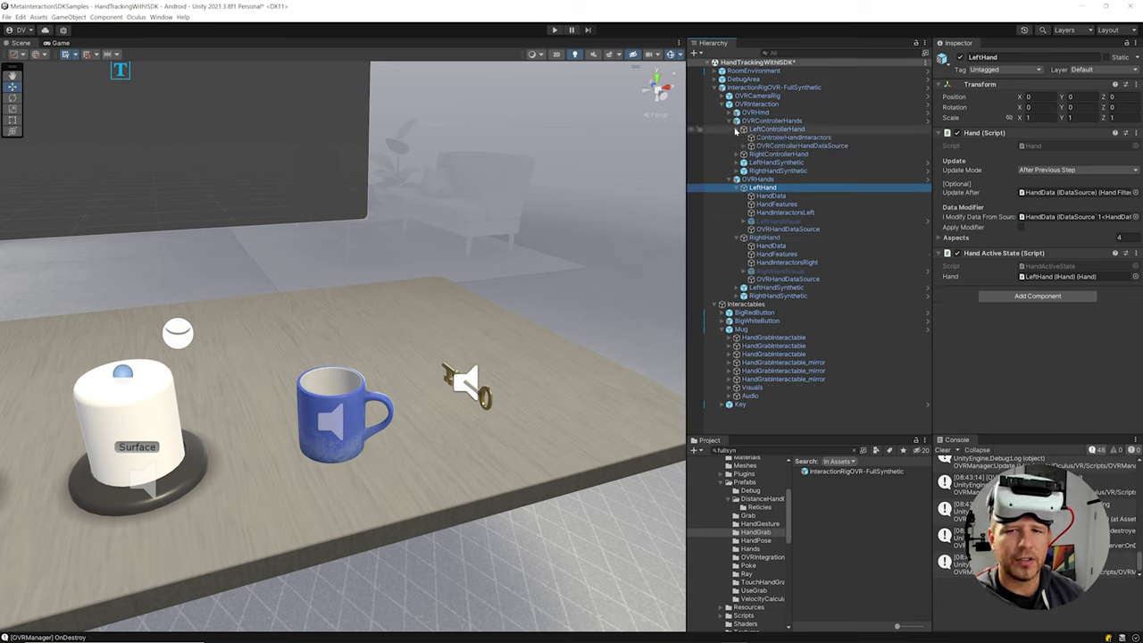
{"action": "left_click", "coordinate": [736, 154]}
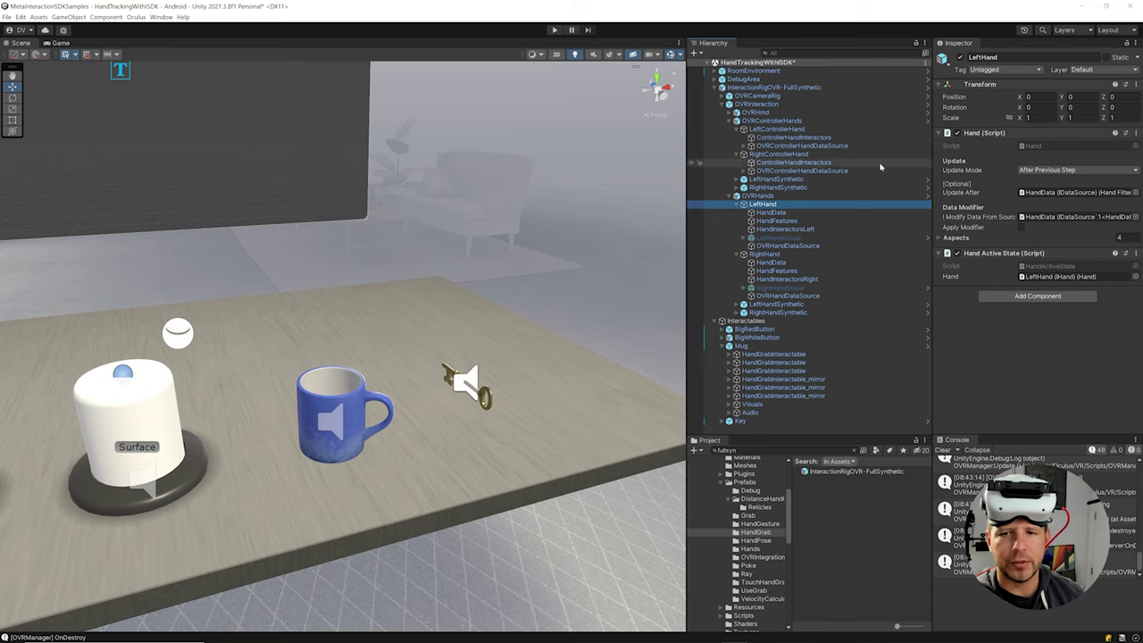
Clear the console and add the HandPokeInteractor prefab from the Poke folder under LeftControllerHand's ControllerHandInteractors.
{"action": "left_click", "coordinate": [942, 450]}
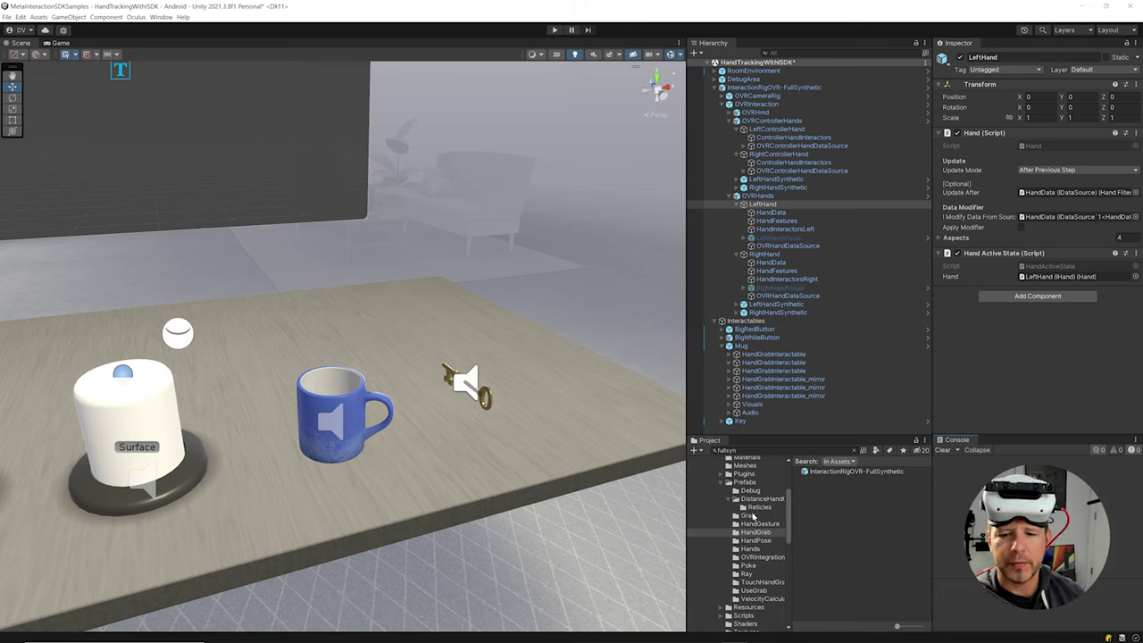
{"action": "left_click", "coordinate": [748, 565]}
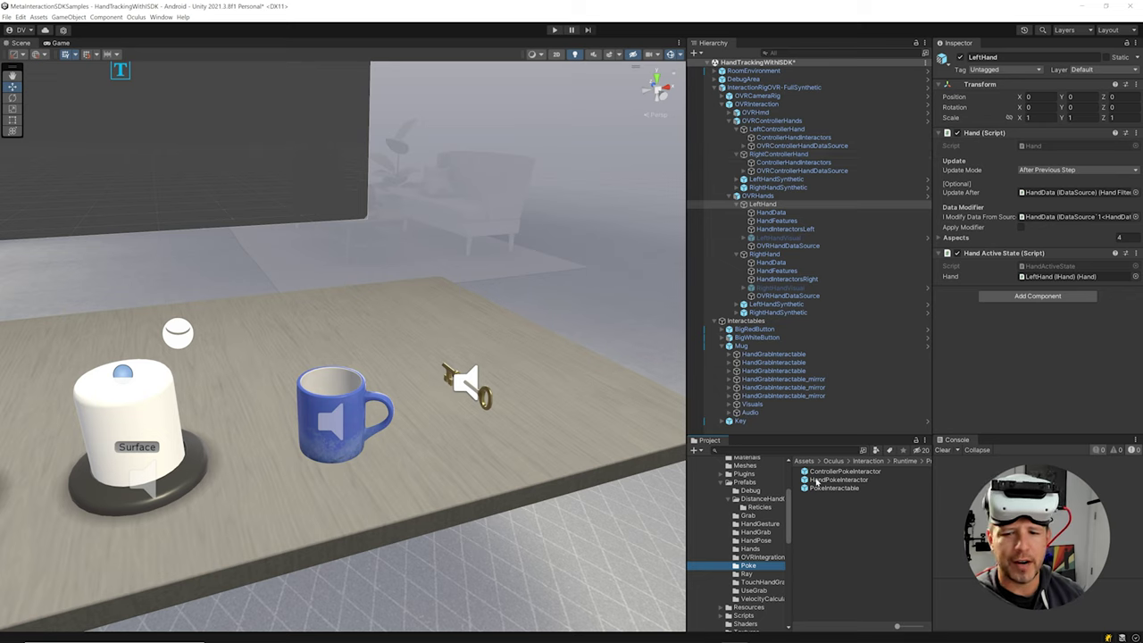
{"action": "left_click", "coordinate": [764, 204]}
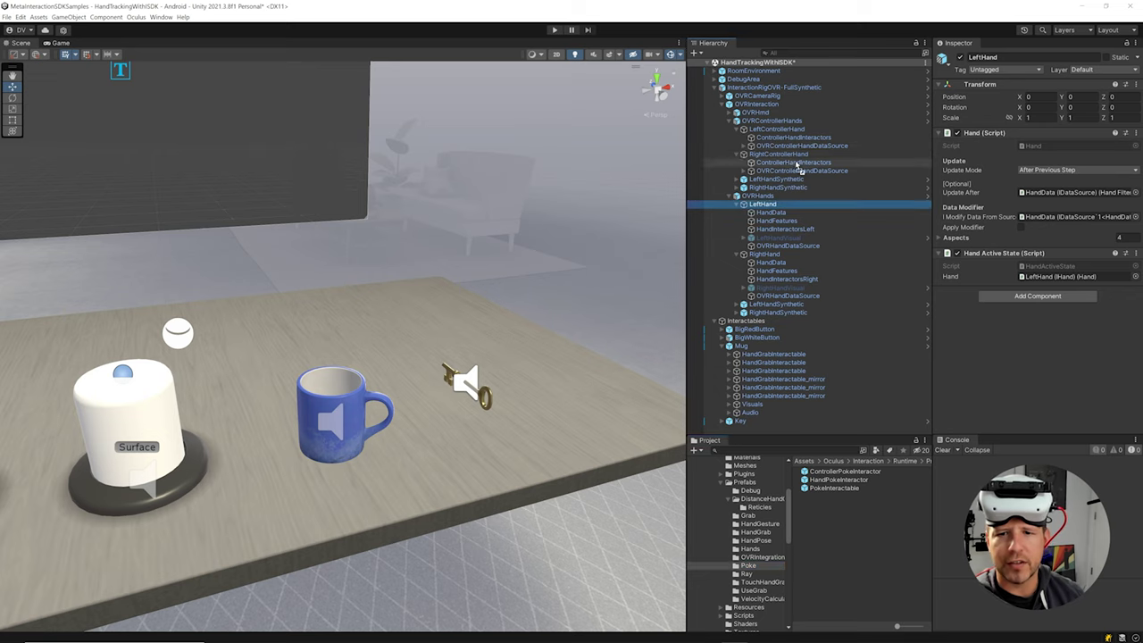
{"action": "left_click_drag", "start_coordinate": [800, 143], "coordinate": [801, 141]}
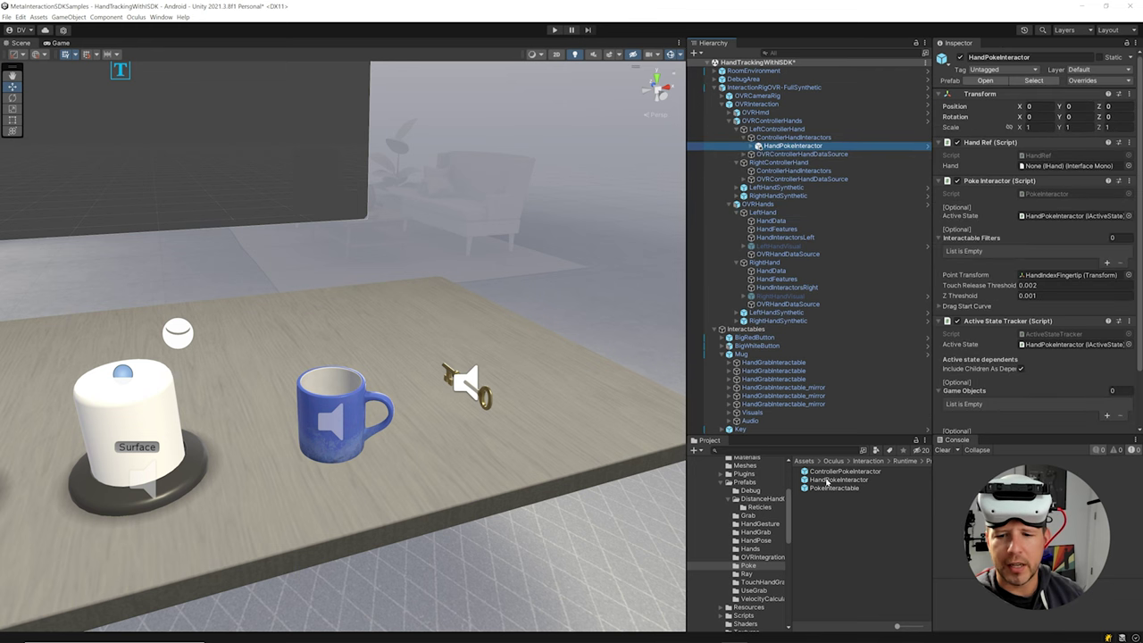
Add the HandPokeInteractor prefab under RightControllerHand's ControllerHandInteractors, HandInteractorsLeft and HandInteractorsRight.
{"action": "left_click_drag", "start_coordinate": [828, 483], "coordinate": [823, 171]}
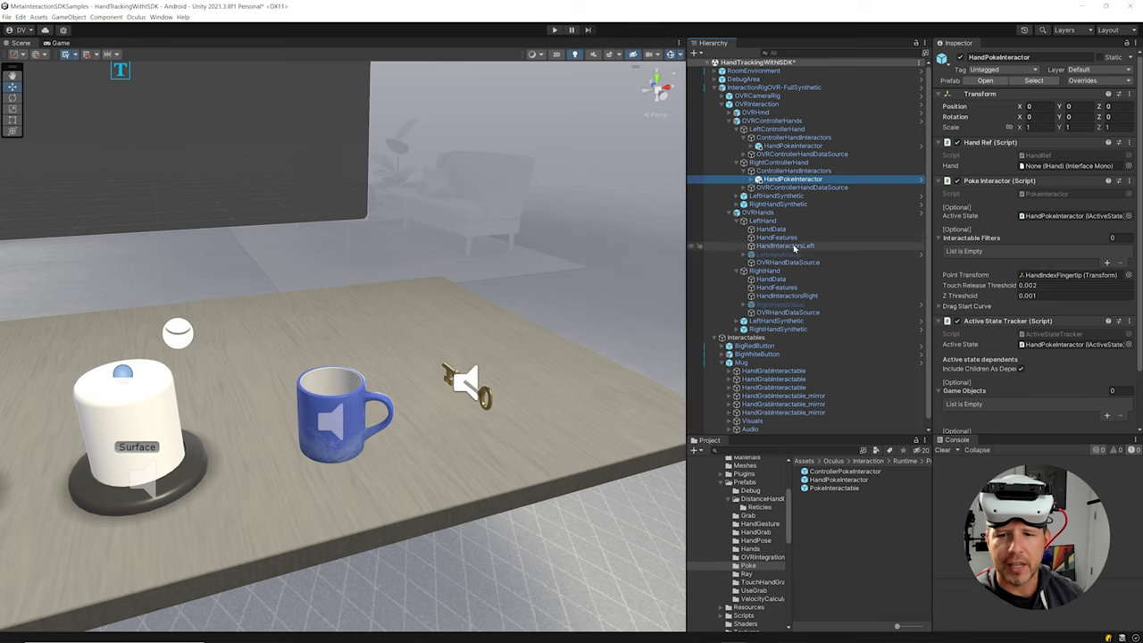
{"action": "left_click_drag", "start_coordinate": [827, 483], "coordinate": [813, 242]}
{"action": "left_click_drag", "start_coordinate": [831, 420], "coordinate": [785, 288]}
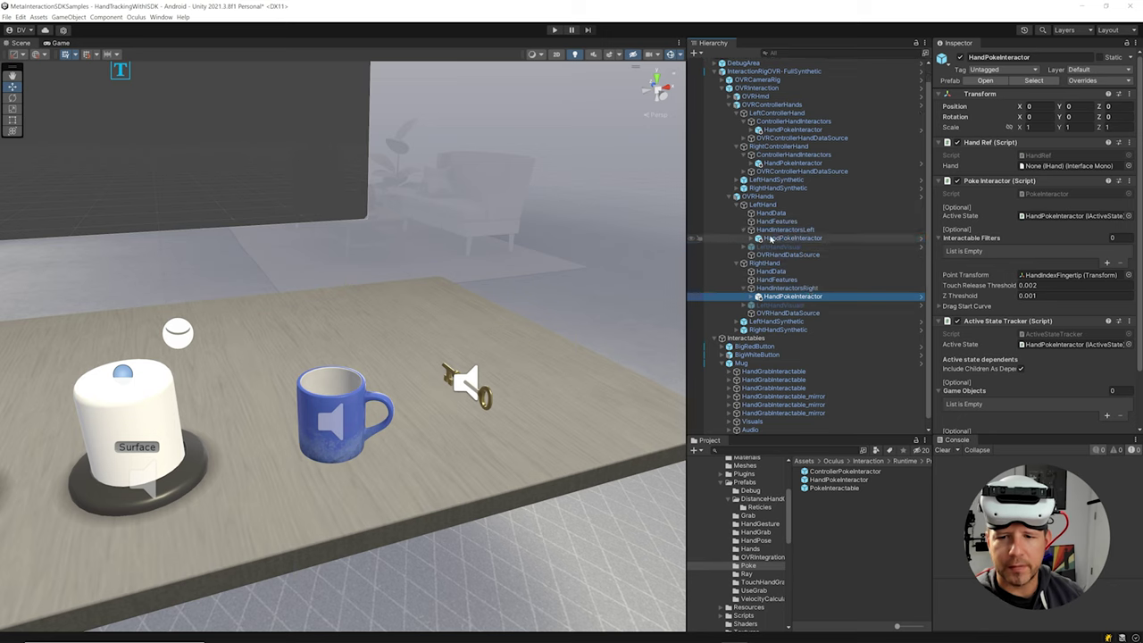
Rename the poke interactors under OVRHands as HandPokeInteractorLeft for the left hand and HandPokeInteractorRight for the right hand.
{"action": "left_click", "coordinate": [771, 238]}
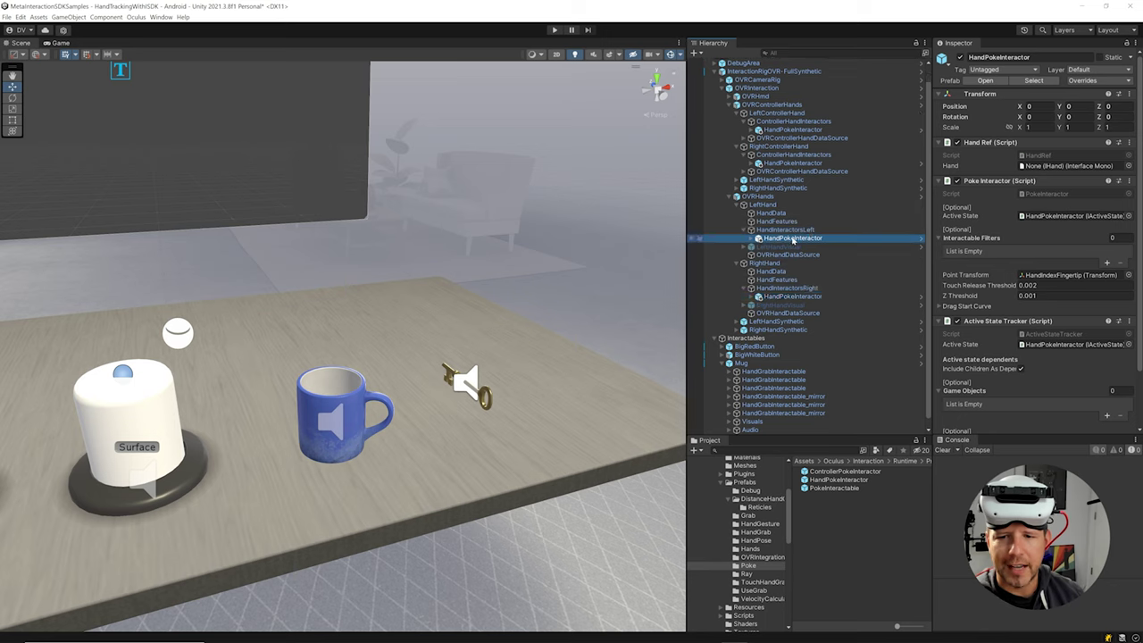
{"action": "left_click", "coordinate": [827, 238]}
{"action": "type", "text": "Left"}
{"action": "key", "text": "Return"}
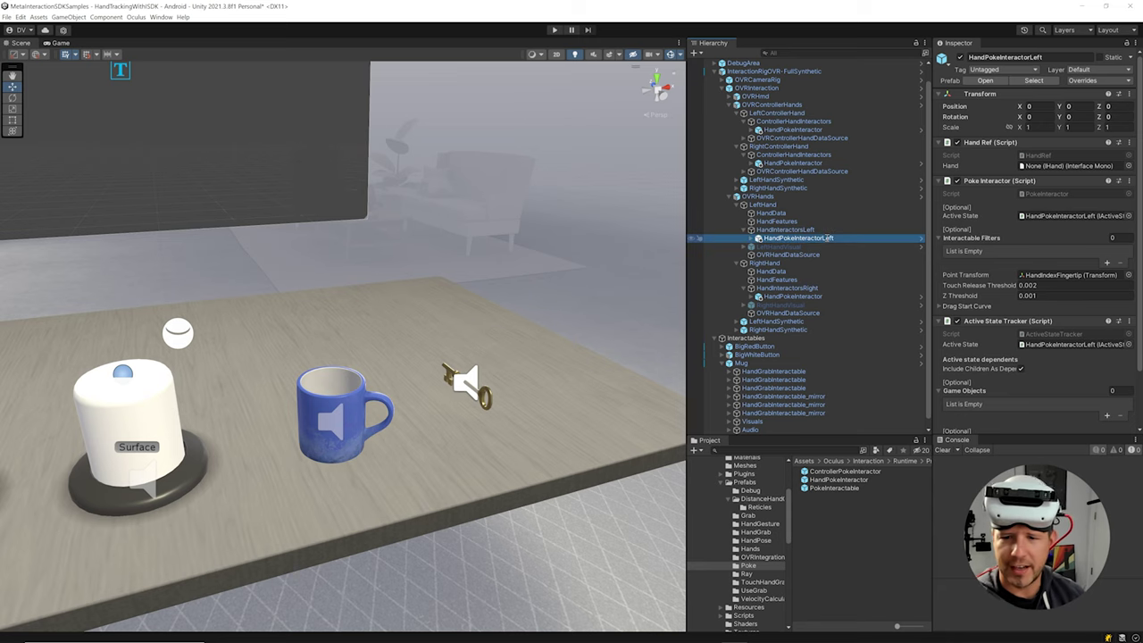
{"action": "left_click", "coordinate": [819, 296]}
{"action": "left_click", "coordinate": [826, 297]}
{"action": "type", "text": "Right"}
{"action": "key", "text": "Return"}
Rename the poke interactors under OVRControllerHands as HandPokeInteractorLeft and HandPokeInteractorRight to match their controller hands.
{"action": "left_click", "coordinate": [819, 130]}
{"action": "left_click", "coordinate": [822, 130]}
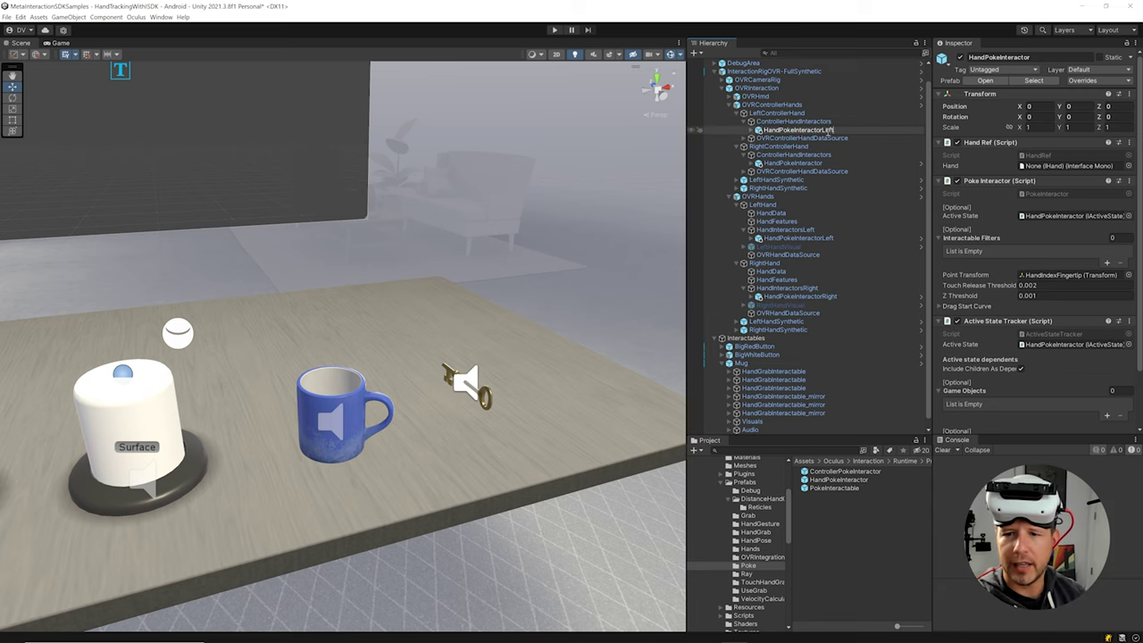
{"action": "type", "text": "Left"}
{"action": "key", "text": "Return"}
{"action": "left_click", "coordinate": [818, 164]}
{"action": "left_click", "coordinate": [818, 164]}
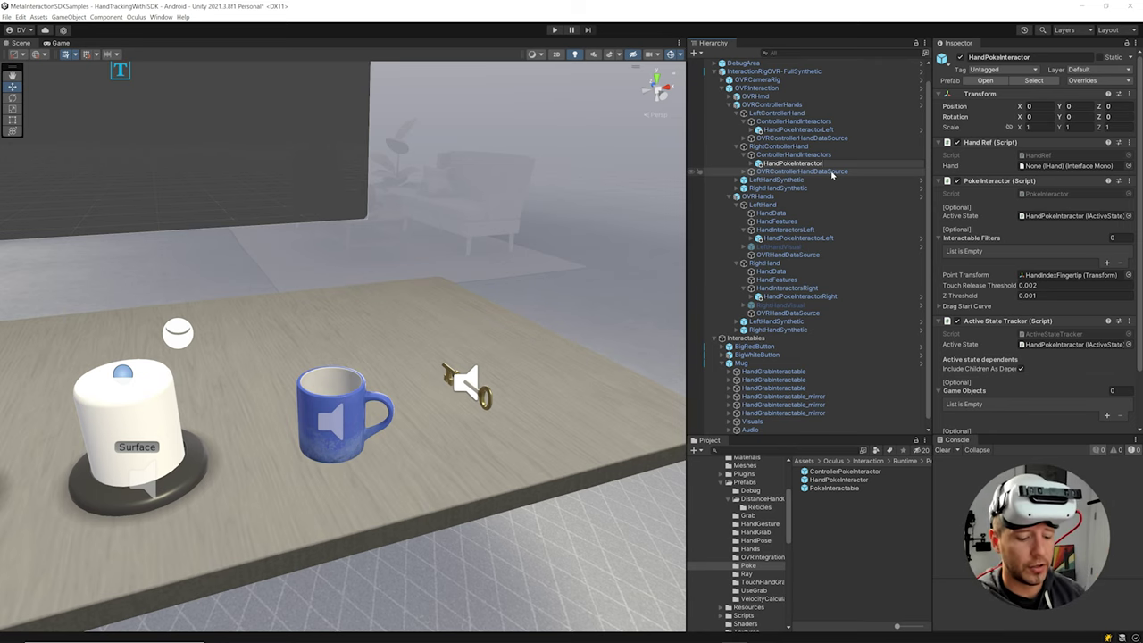
{"action": "key", "text": "Return"}
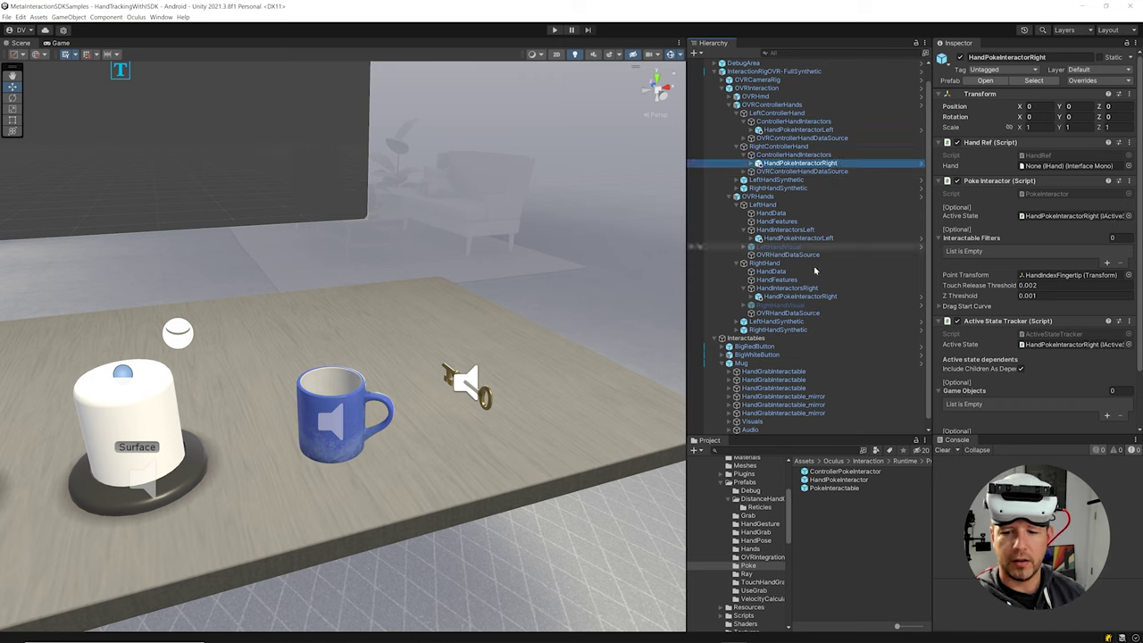
Add the HandGrabInteractor prefab from the HandGrab folder under ControllerHandInteractors of both LeftControllerHand and RightControllerHand.
{"action": "left_click", "coordinate": [755, 533]}
{"action": "left_click_drag", "start_coordinate": [829, 498], "coordinate": [855, 137]}
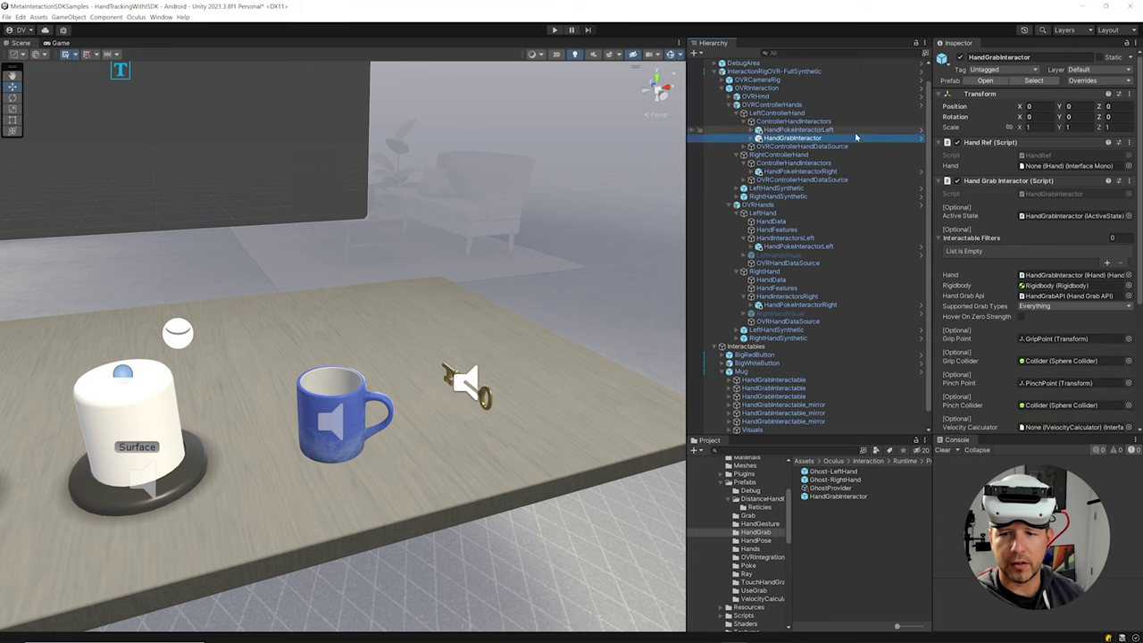
{"action": "left_click", "coordinate": [849, 146]}
{"action": "left_click", "coordinate": [849, 138]}
{"action": "left_click", "coordinate": [818, 170]}
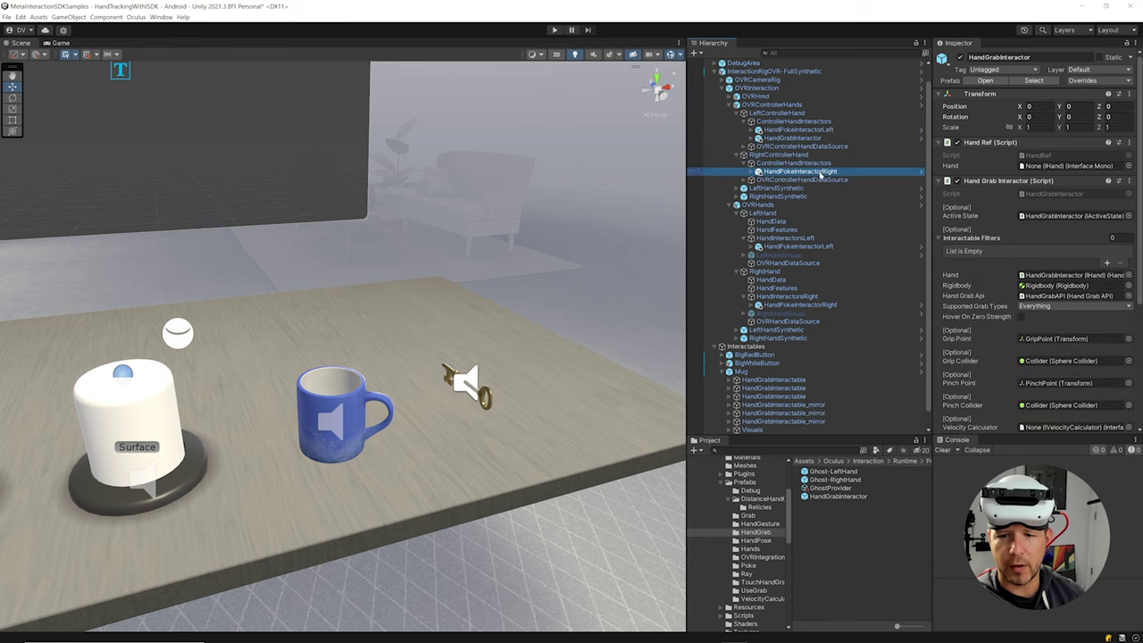
{"action": "left_click_drag", "start_coordinate": [819, 171], "coordinate": [822, 178]}
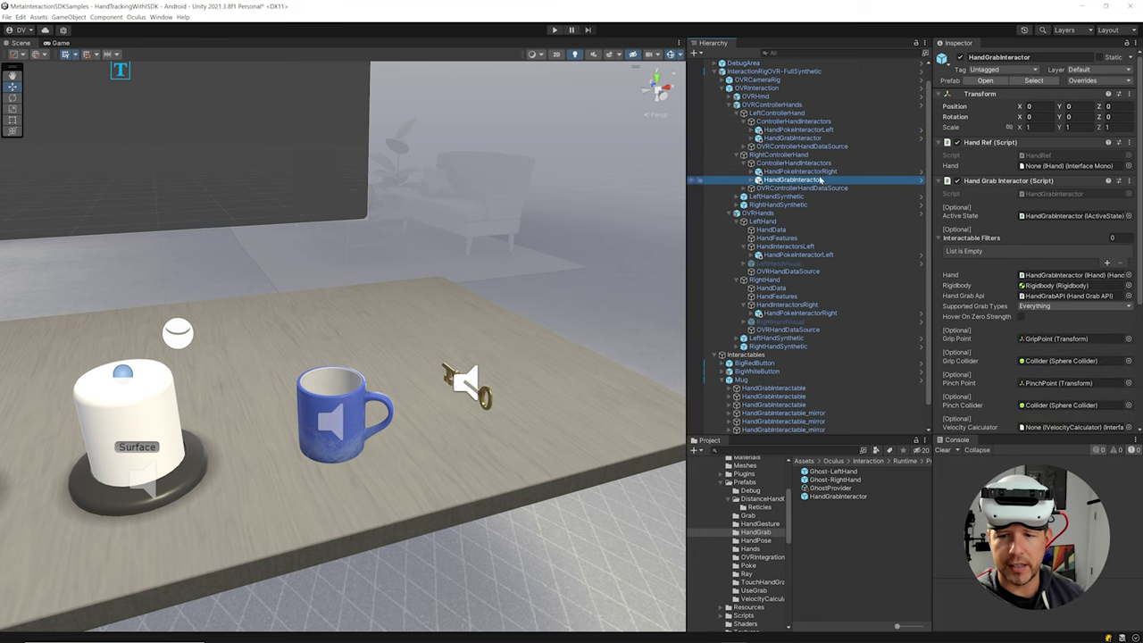
Place copies of HandGrabInteractor under HandInteractorsLeft and HandInteractorsRight in OVRHands, beside the poke interactors.
{"action": "left_click", "coordinate": [820, 258]}
{"action": "key", "text": "ctrl+v"}
{"action": "key", "text": "Down"}
{"action": "key", "text": "Down"}
{"action": "key", "text": "Down"}
{"action": "key", "text": "Down"}
{"action": "key", "text": "Down"}
{"action": "key", "text": "Down"}
{"action": "key", "text": "Down"}
{"action": "key", "text": "ctrl+v"}
Rename the grab interactors under OVRHands as HandGrabInteractorLeft for the left hand and HandGrabInteractorRight for the right hand.
{"action": "left_click", "coordinate": [821, 264]}
{"action": "left_click", "coordinate": [823, 265]}
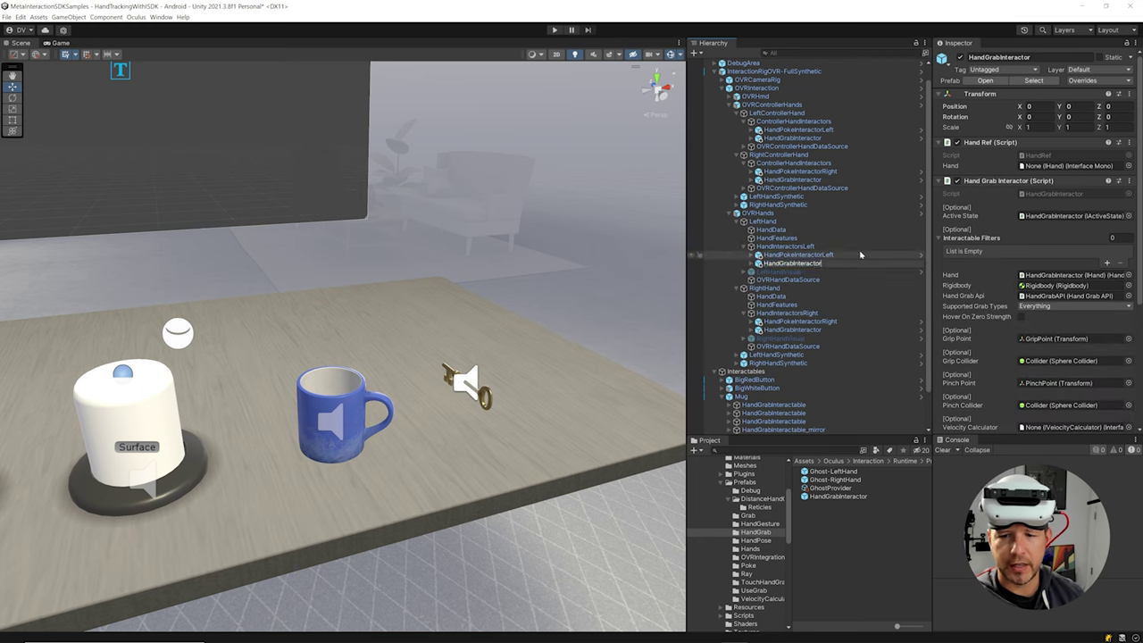
{"action": "type", "text": "Left"}
{"action": "key", "text": "Return"}
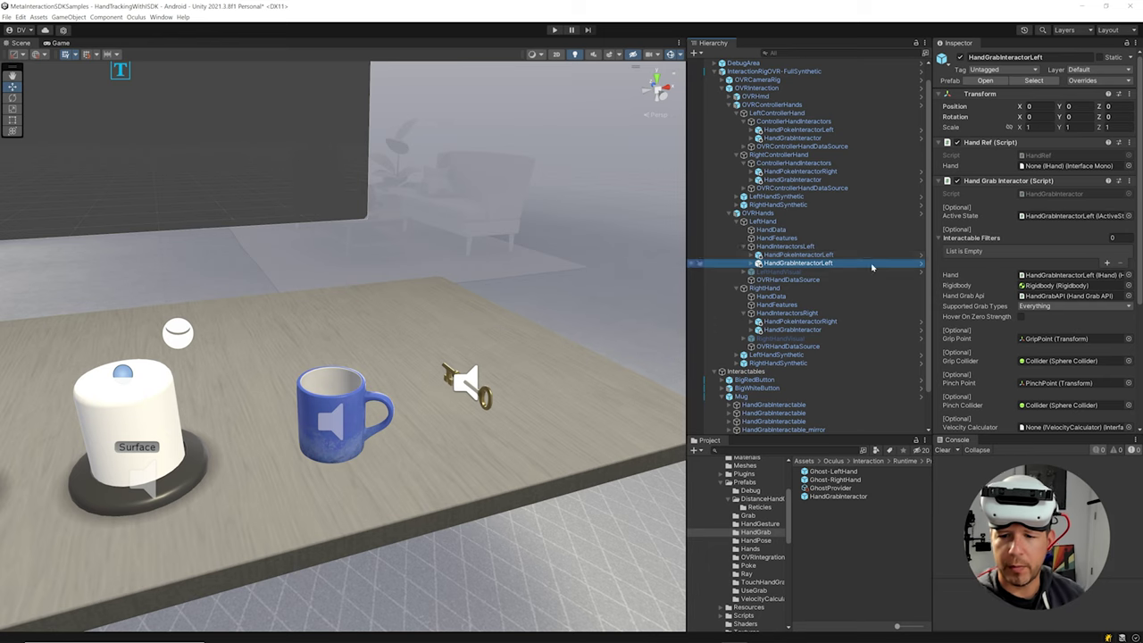
{"action": "left_click", "coordinate": [811, 330]}
{"action": "key", "text": "F2"}
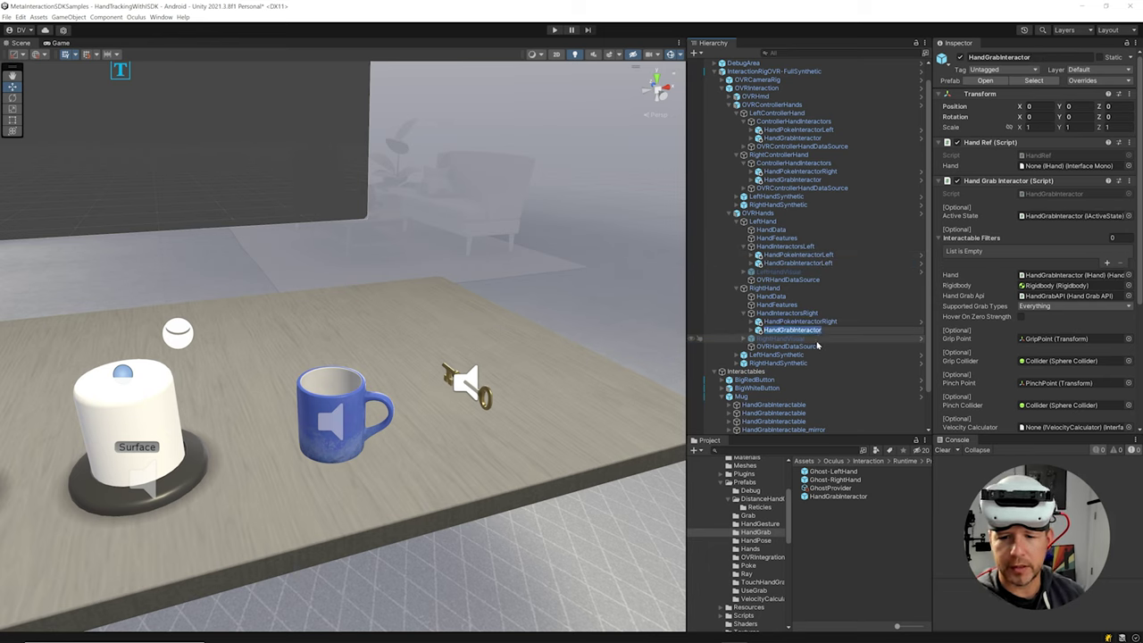
{"action": "type", "text": "Right"}
{"action": "key", "text": "Return"}
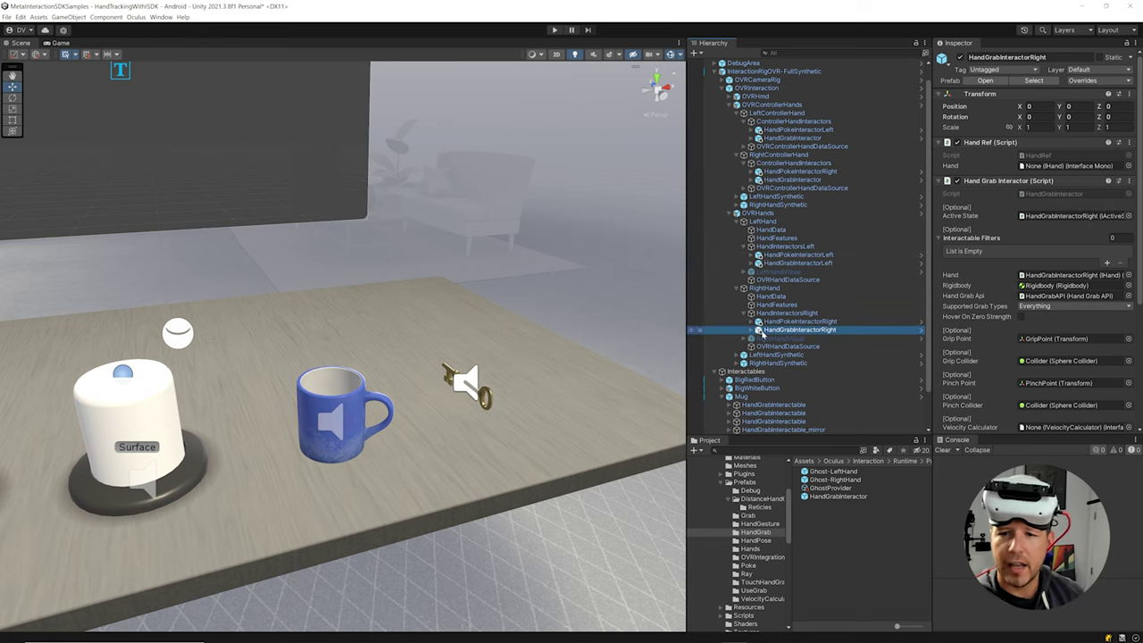
Rename the grab interactors under OVRControllerHands as HandGrabInteractorLeft and HandGrabInteractorRight to match their controller hands.
{"action": "left_click", "coordinate": [793, 138]}
{"action": "key", "text": "F2"}
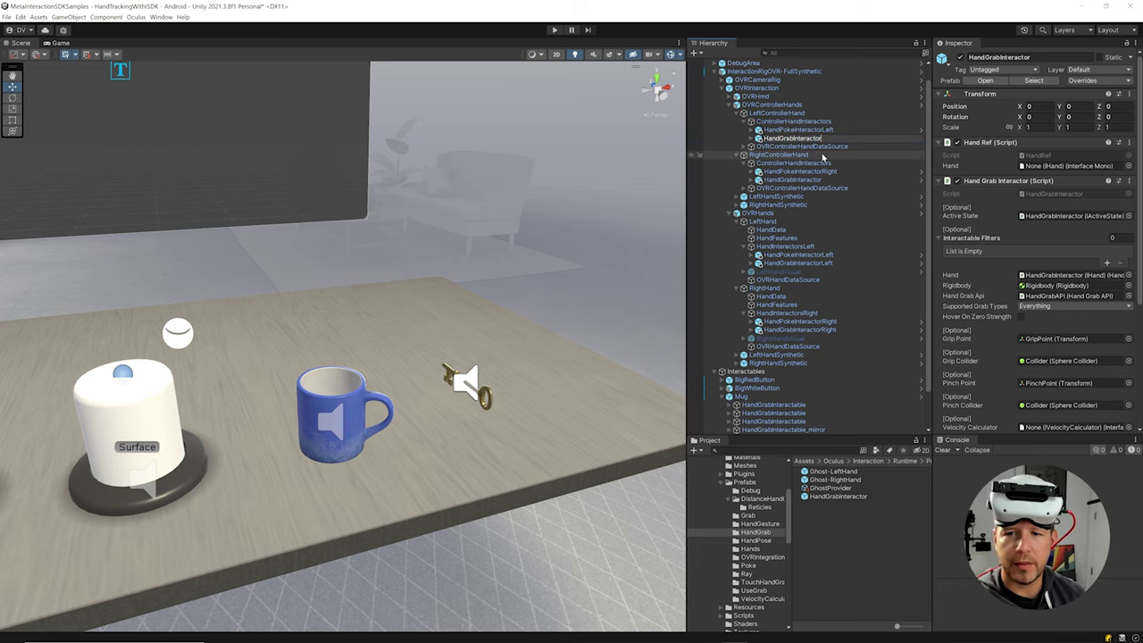
{"action": "type", "text": "Left"}
{"action": "key", "text": "Return"}
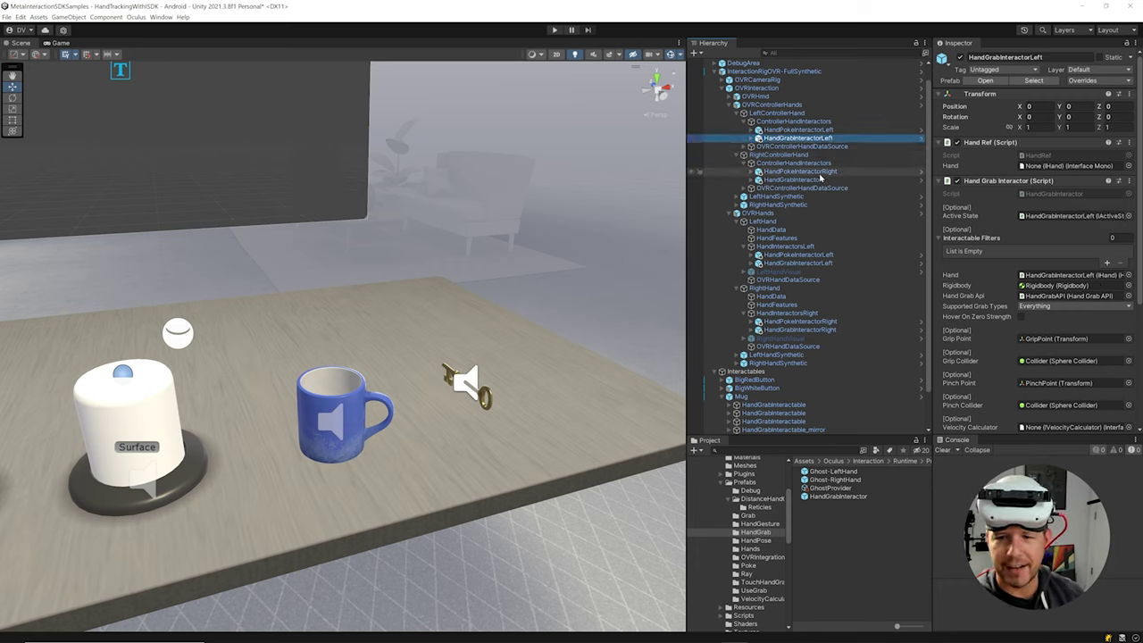
{"action": "left_click", "coordinate": [812, 180]}
{"action": "key", "text": "F2"}
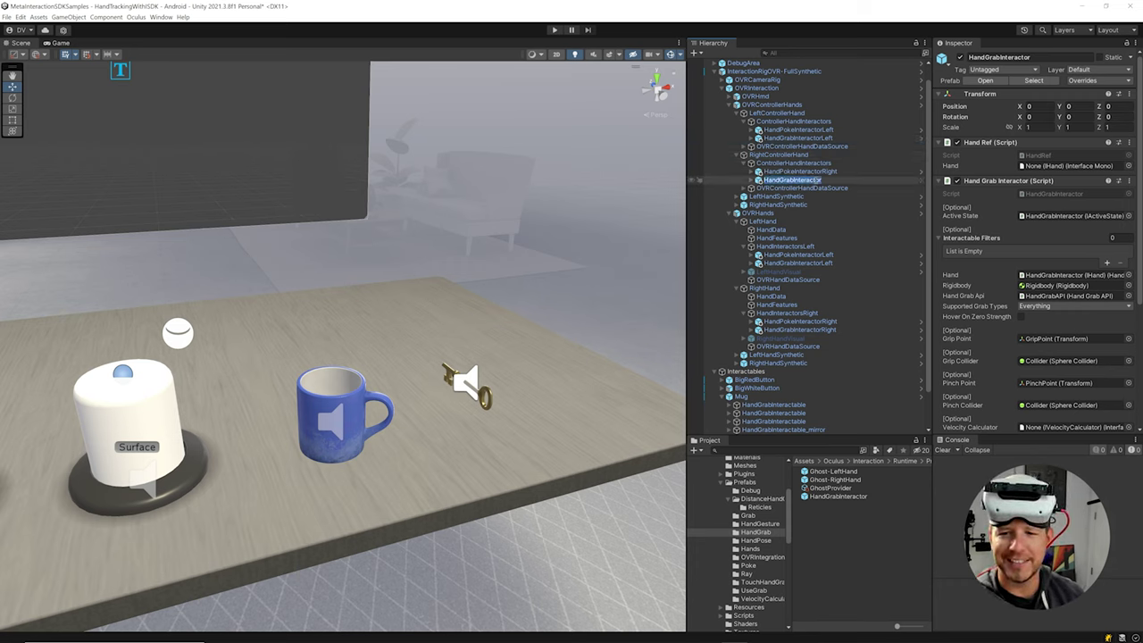
{"action": "type", "text": "Right"}
{"action": "key", "text": "Return"}
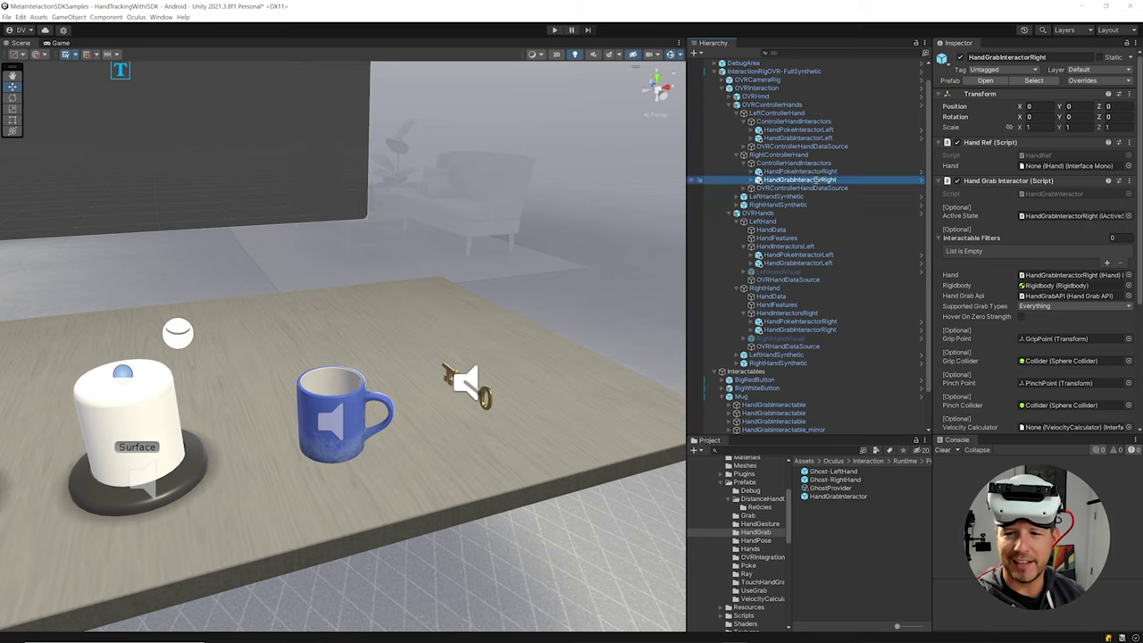
Assign LeftControllerHand as the Hand Ref's Hand on the HandPokeInteractorLeft and HandGrabInteractorLeft beneath it.
{"action": "left_click", "coordinate": [797, 129]}
{"action": "left_click", "coordinate": [797, 138]}
{"action": "left_click", "coordinate": [797, 129]}
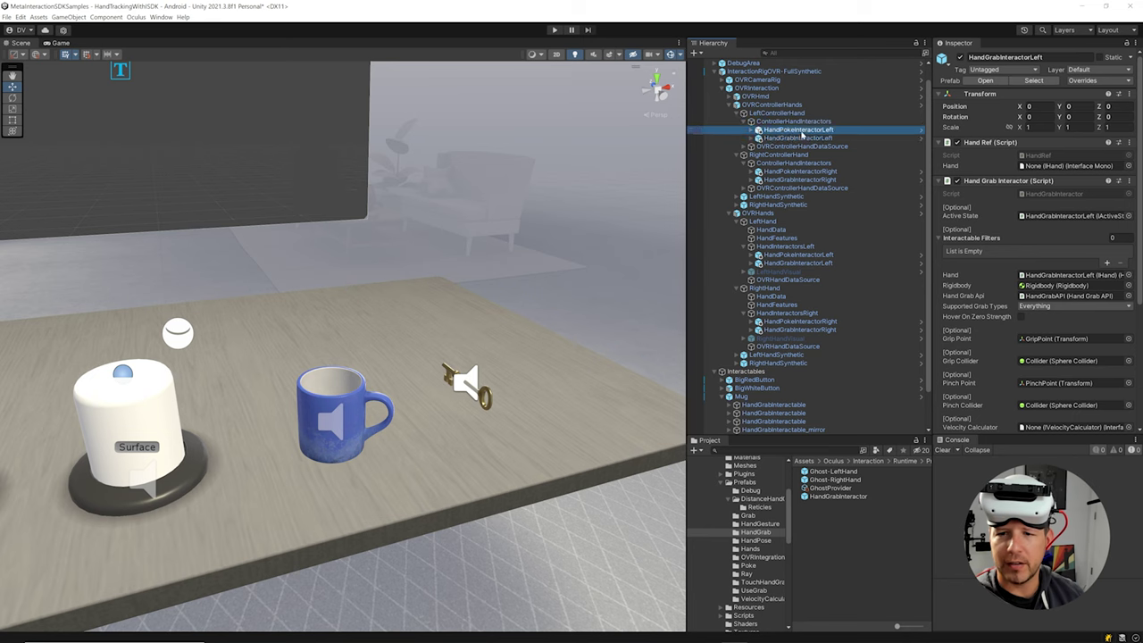
{"action": "left_click_drag", "start_coordinate": [777, 112], "coordinate": [1034, 167]}
{"action": "left_click", "coordinate": [798, 137]}
{"action": "left_click_drag", "start_coordinate": [777, 113], "coordinate": [1027, 168]}
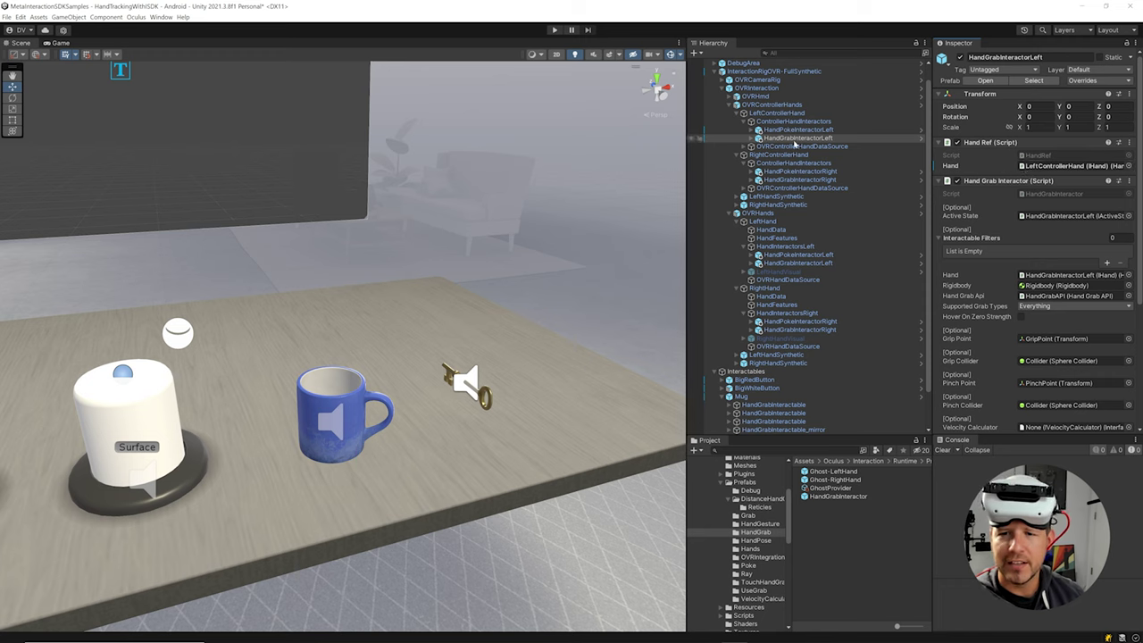
Assign RightControllerHand as the Hand Ref's Hand on the HandPokeInteractorRight and HandGrabInteractorRight beneath it.
{"action": "left_click", "coordinate": [800, 178]}
{"action": "left_click", "coordinate": [800, 171]}
{"action": "left_click_drag", "start_coordinate": [779, 156], "coordinate": [1027, 168]}
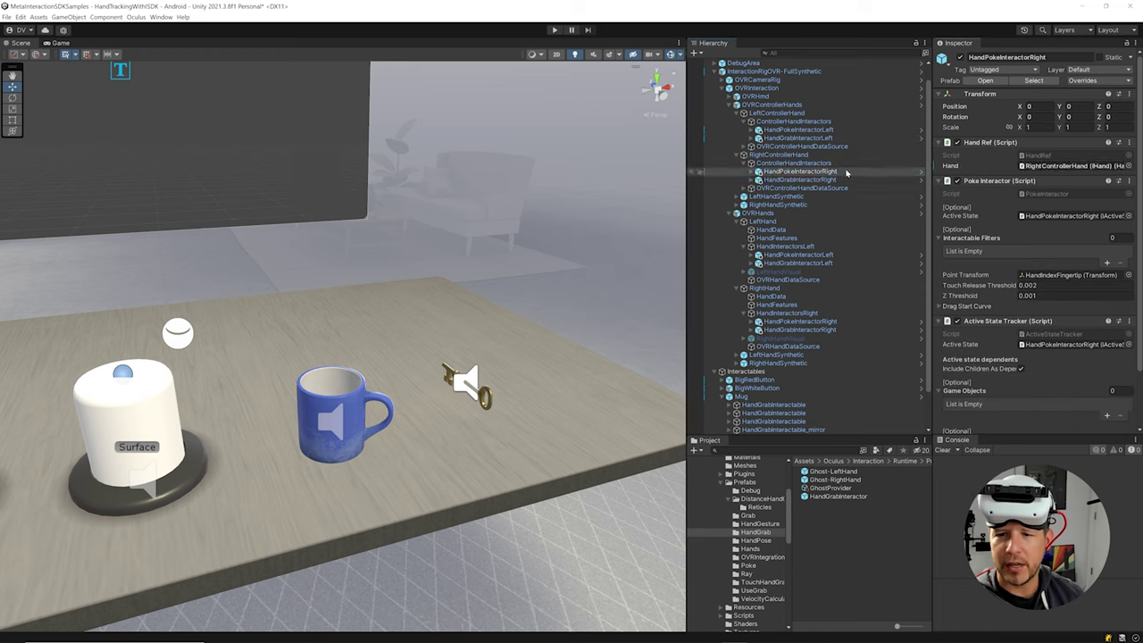
{"action": "left_click", "coordinate": [797, 180]}
{"action": "left_click_drag", "start_coordinate": [778, 156], "coordinate": [1036, 174]}
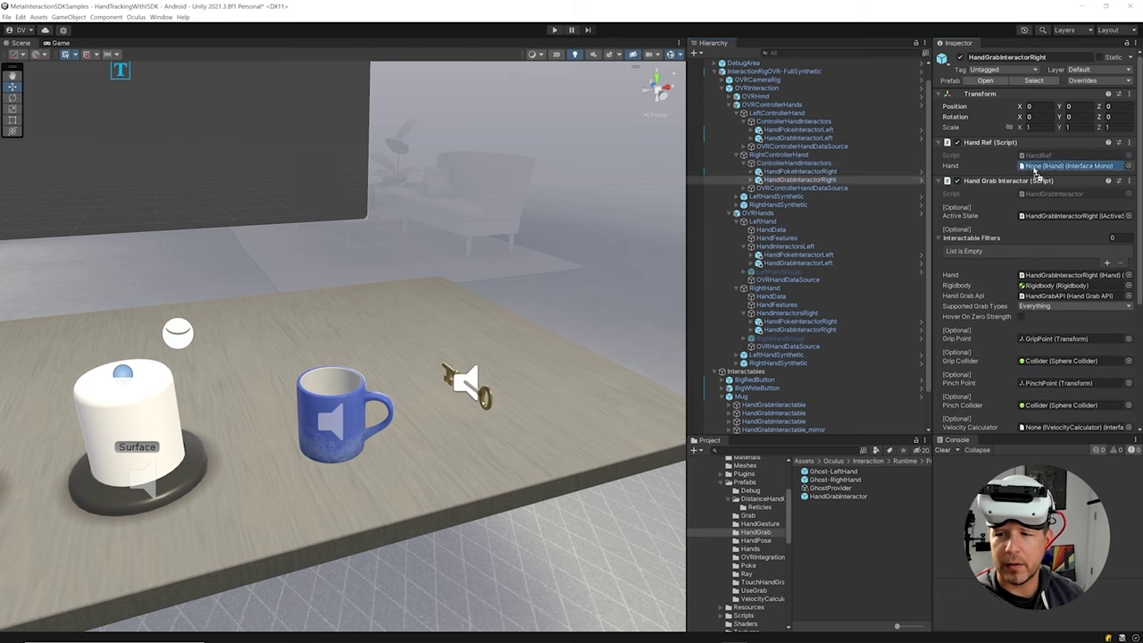
Assign LeftHand as the Hand Ref's Hand on OVRHands' HandPokeInteractorLeft and HandGrabInteractorLeft.
{"action": "left_click", "coordinate": [803, 257]}
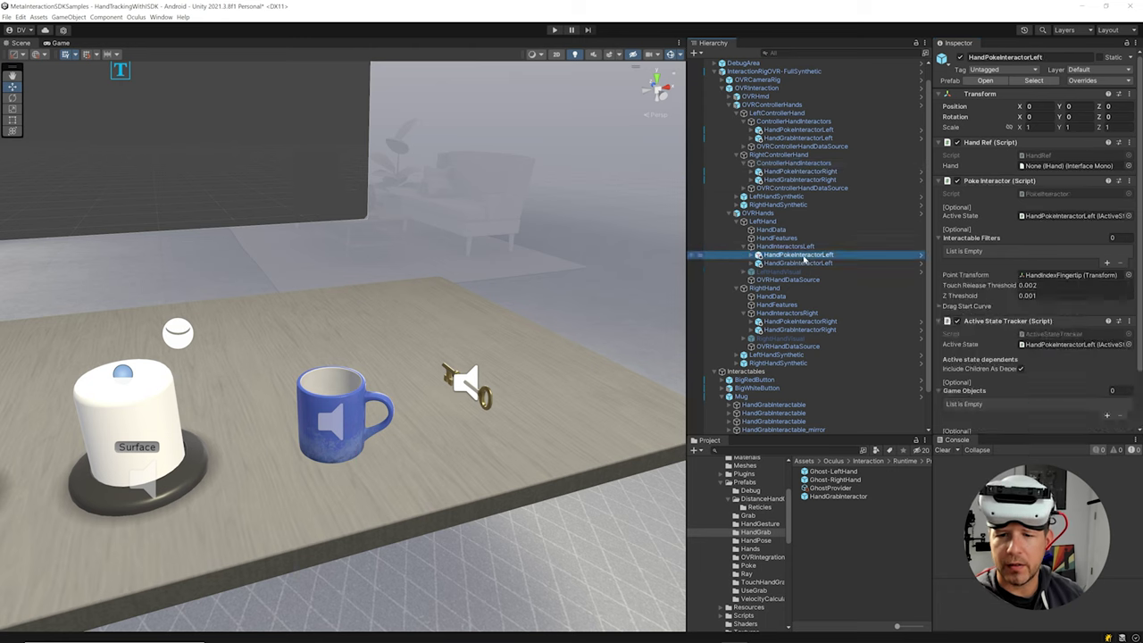
{"action": "left_click_drag", "start_coordinate": [770, 222], "coordinate": [1035, 166]}
{"action": "left_click", "coordinate": [808, 263]}
{"action": "left_click_drag", "start_coordinate": [772, 224], "coordinate": [1073, 172]}
Assign RightHand as the Hand Ref's Hand on OVRHands' HandPokeInteractorRight and HandGrabInteractorRight.
{"action": "left_click", "coordinate": [791, 322]}
{"action": "left_click_drag", "start_coordinate": [764, 288], "coordinate": [1062, 173]}
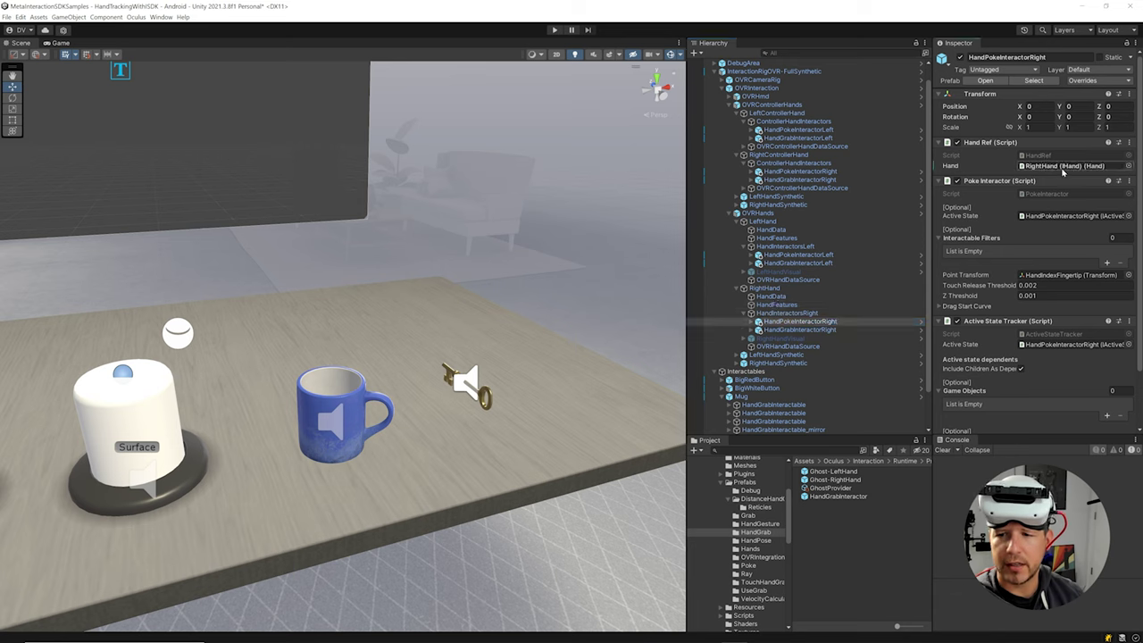
{"action": "left_click", "coordinate": [790, 330]}
{"action": "left_click_drag", "start_coordinate": [765, 289], "coordinate": [1054, 167]}
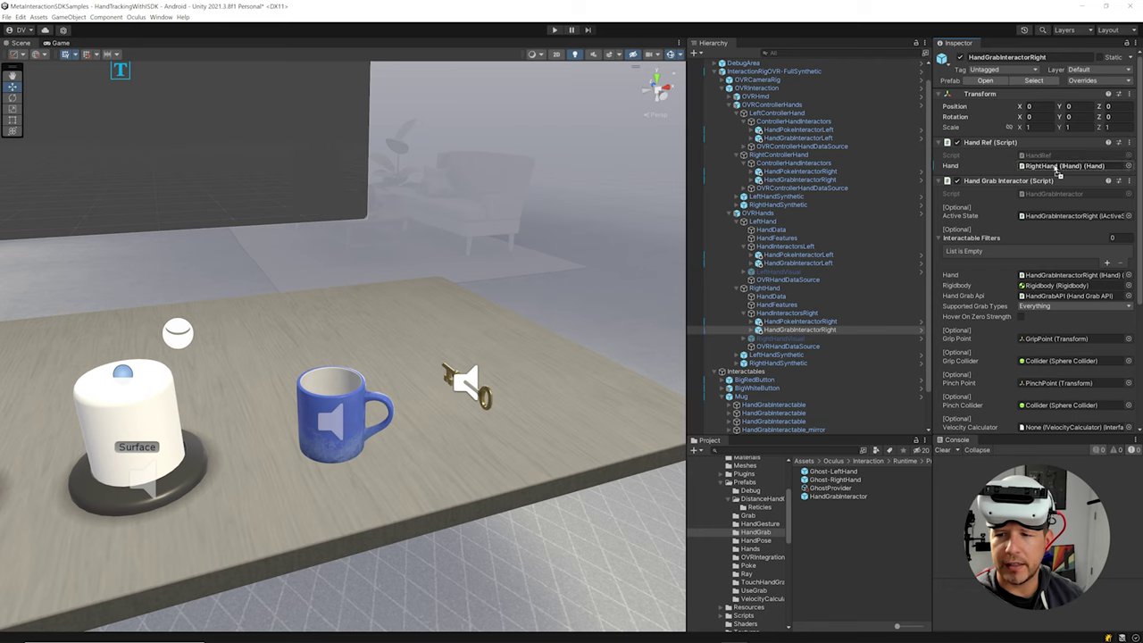
Add two Interactors entries to HandInteractorsRight's Interactor Group and fill them with its HandPokeInteractorRight and HandGrabInteractorRight.
{"action": "left_click", "coordinate": [799, 313]}
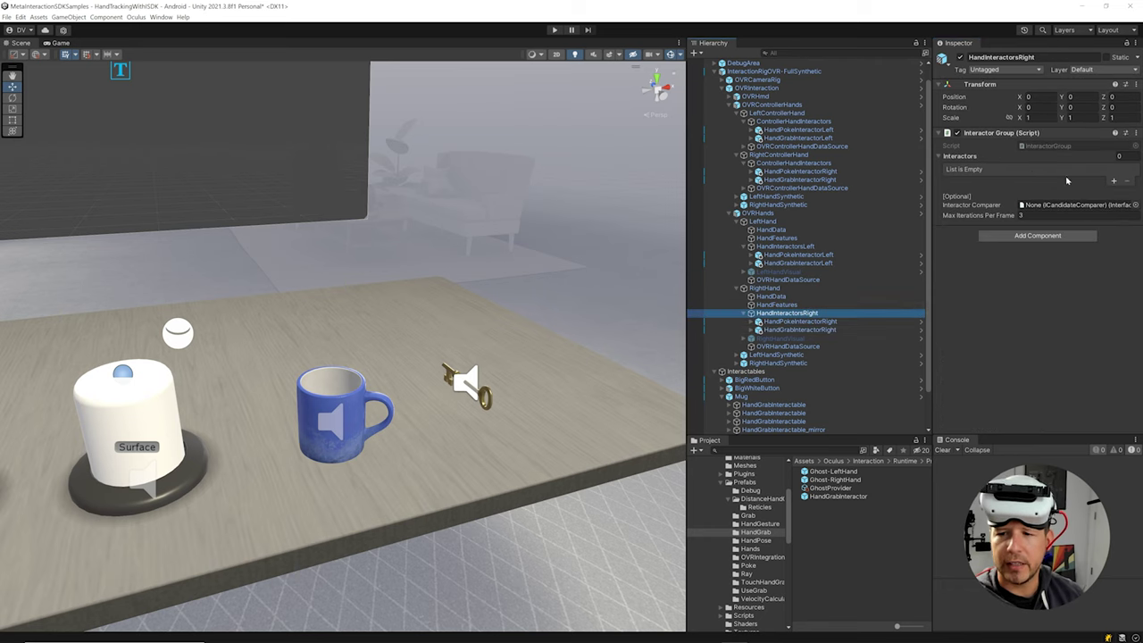
{"action": "left_click", "coordinate": [1113, 181]}
{"action": "left_click", "coordinate": [1114, 181]}
{"action": "left_click_drag", "start_coordinate": [799, 322], "coordinate": [1072, 170]}
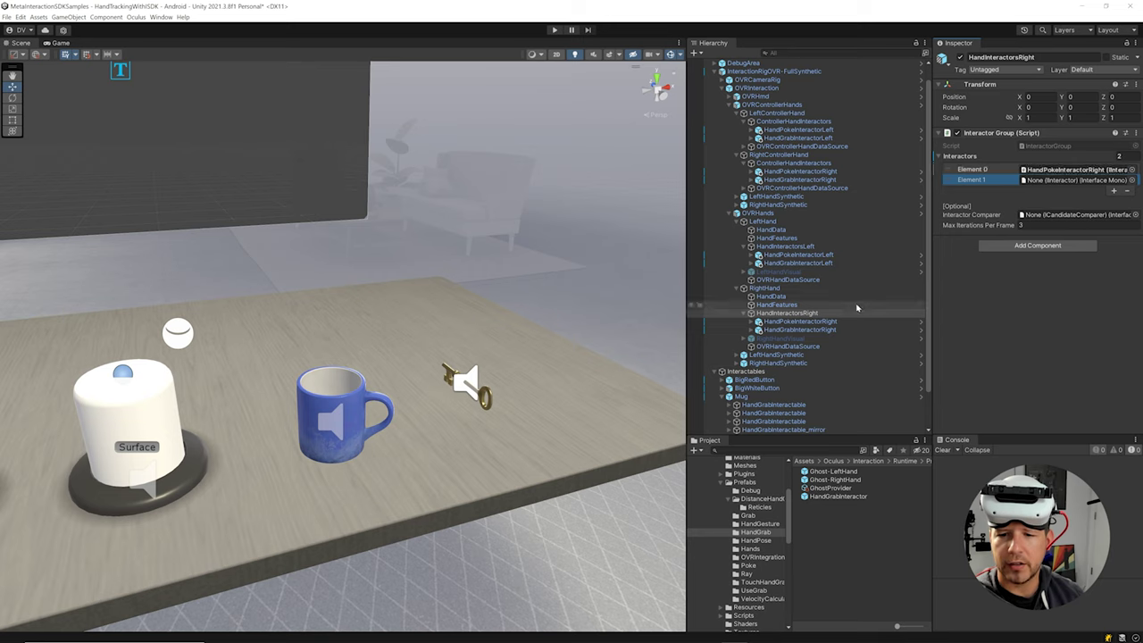
{"action": "left_click_drag", "start_coordinate": [830, 330], "coordinate": [1036, 179]}
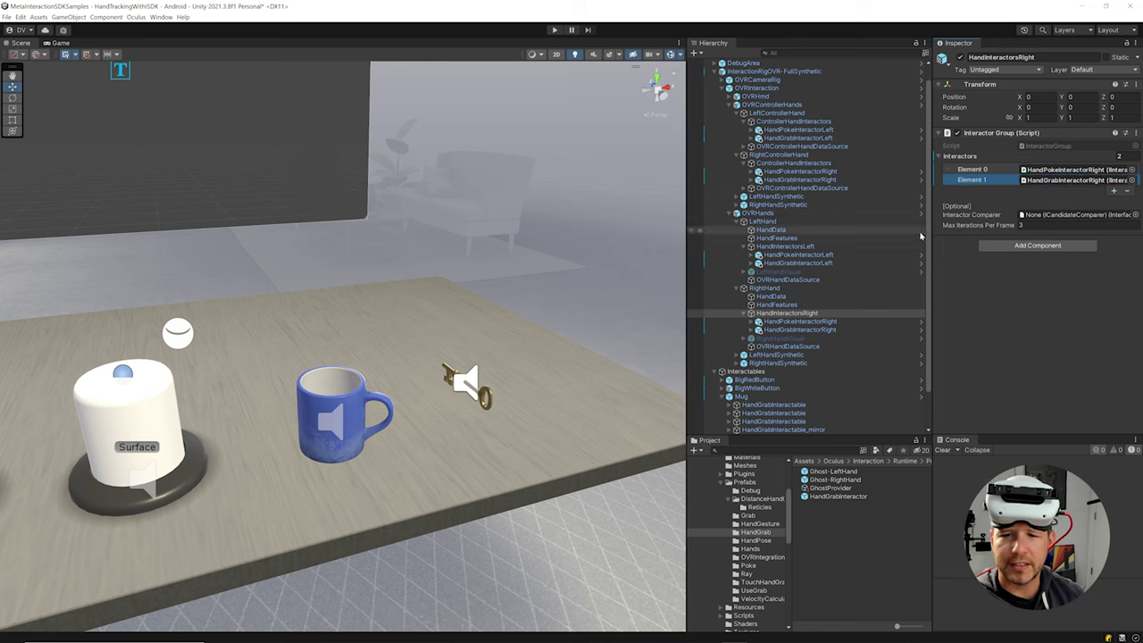
Add two Interactors entries to HandInteractorsLeft's Interactor Group and fill them with its HandPokeInteractorLeft and HandGrabInteractorLeft.
{"action": "left_click", "coordinate": [797, 255]}
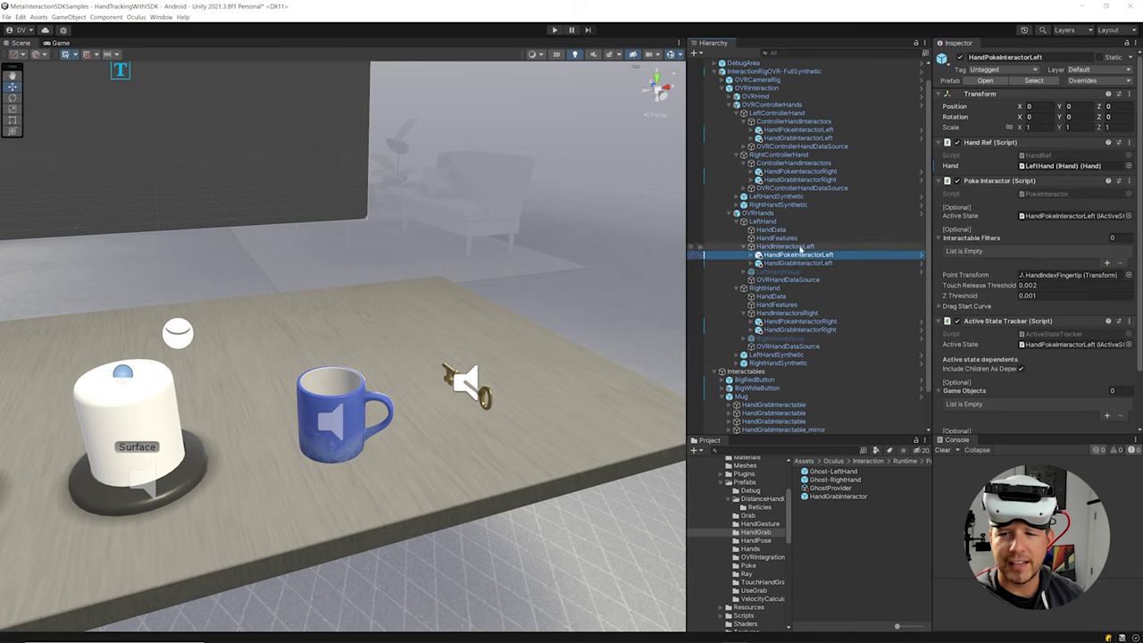
{"action": "left_click", "coordinate": [799, 248]}
{"action": "left_click", "coordinate": [1113, 180]}
{"action": "left_click", "coordinate": [1114, 180]}
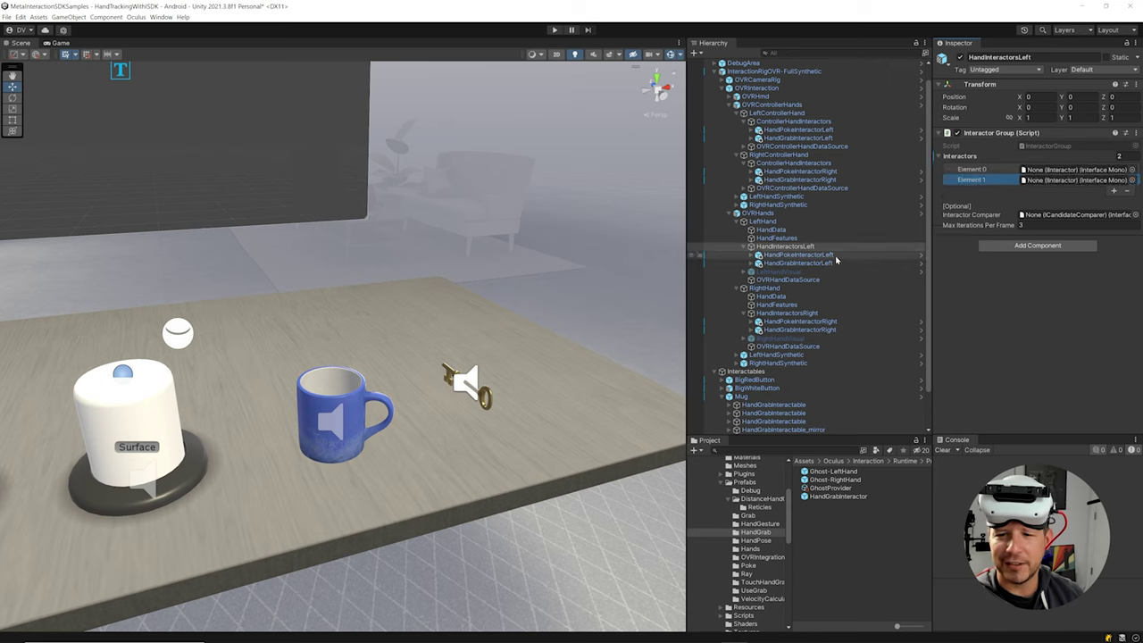
{"action": "left_click_drag", "start_coordinate": [836, 259], "coordinate": [1071, 170]}
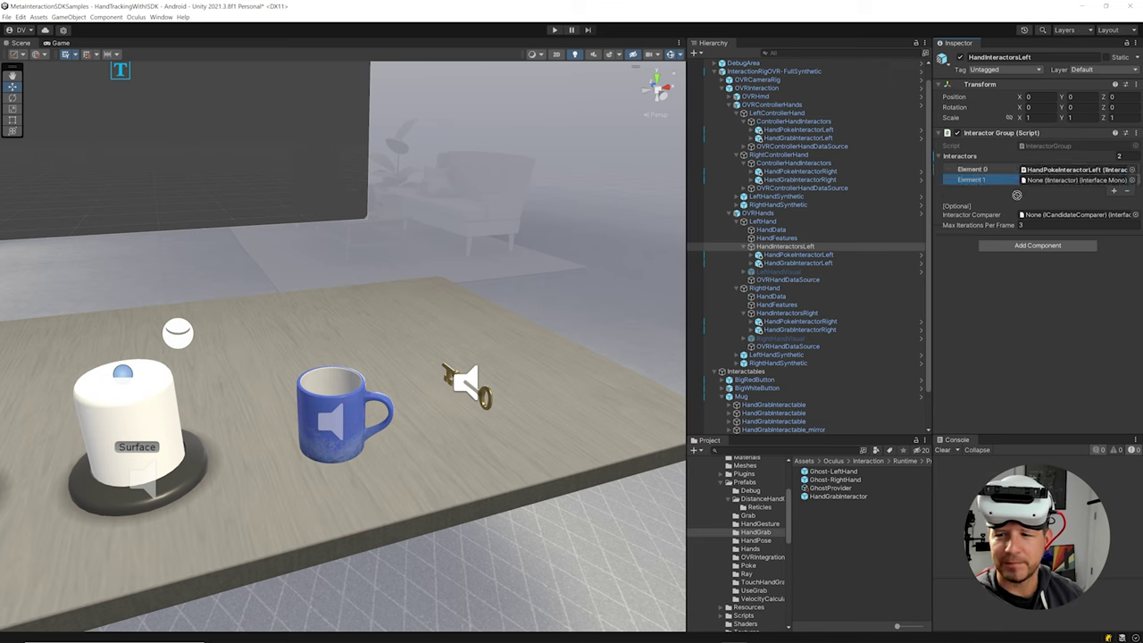
Add two Interactors entries to RightControllerHand's ControllerHandInteractors group and fill them with its HandPokeInteractorRight and HandGrabInteractorRight.
{"action": "left_click", "coordinate": [809, 165]}
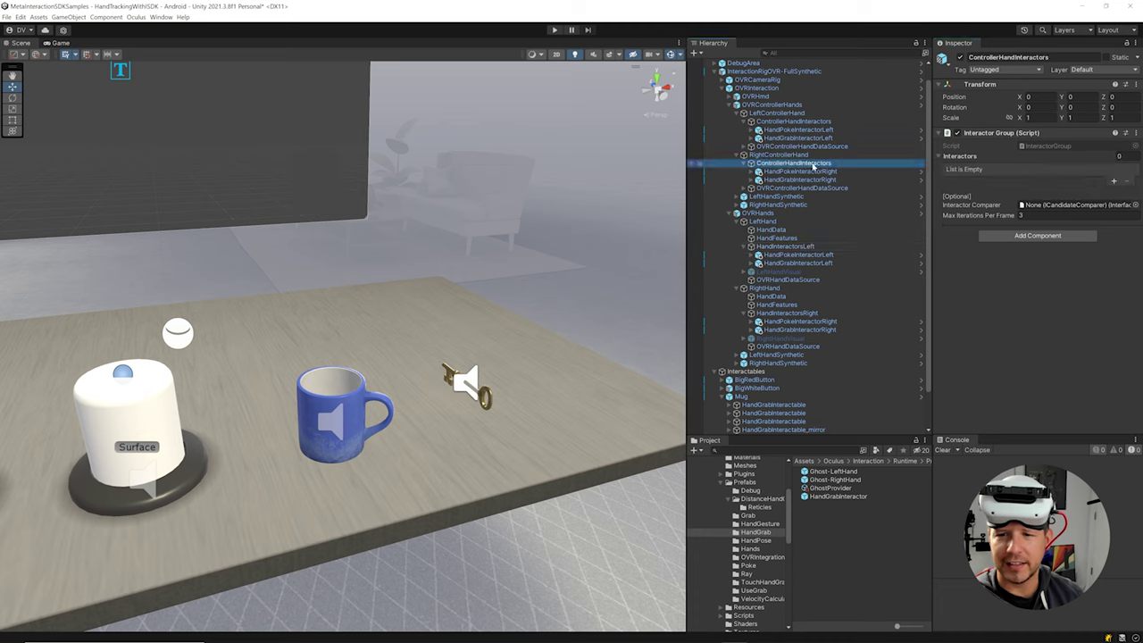
{"action": "left_click", "coordinate": [1114, 183]}
{"action": "left_click", "coordinate": [1114, 183]}
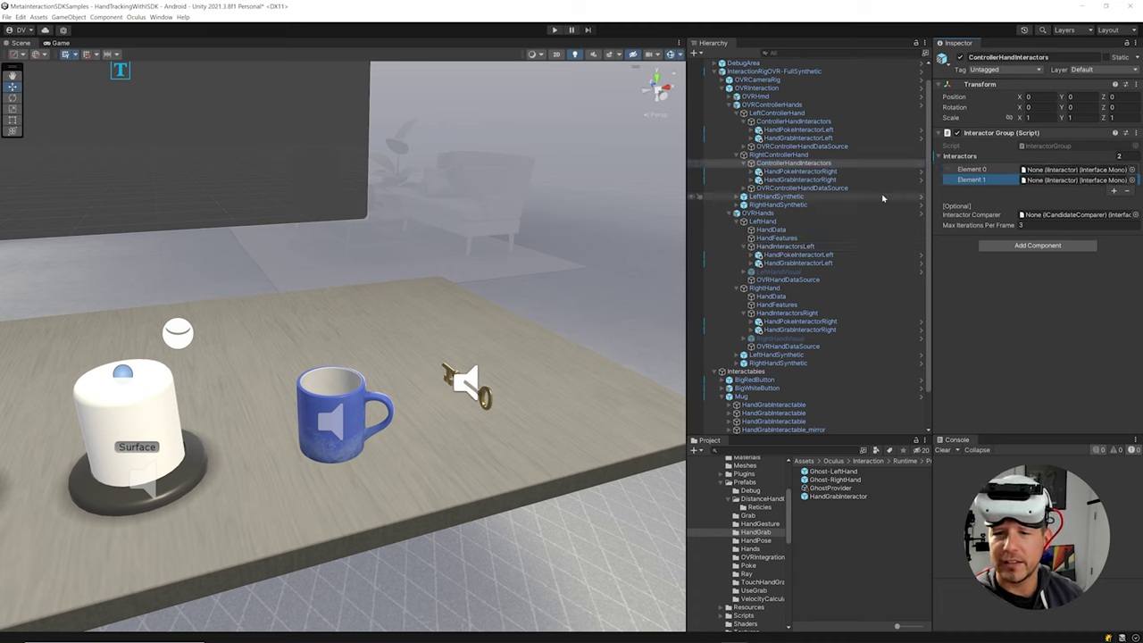
{"action": "left_click_drag", "start_coordinate": [982, 170], "coordinate": [1068, 169]}
{"action": "left_click_drag", "start_coordinate": [800, 180], "coordinate": [1067, 180]}
Add two Interactors entries to LeftControllerHand's ControllerHandInteractors group and fill them with its HandPokeInteractorLeft and HandGrabInteractorLeft.
{"action": "left_click", "coordinate": [791, 139]}
{"action": "left_click", "coordinate": [793, 122]}
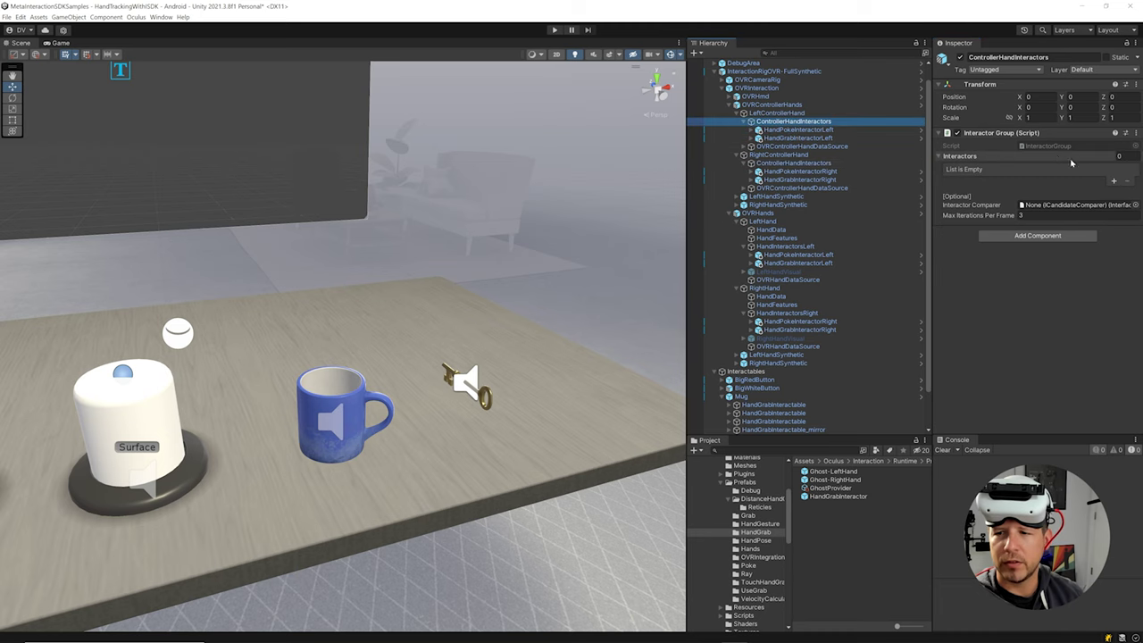
{"action": "left_click", "coordinate": [1113, 183]}
{"action": "left_click", "coordinate": [1113, 182]}
{"action": "left_click_drag", "start_coordinate": [797, 130], "coordinate": [1058, 181]}
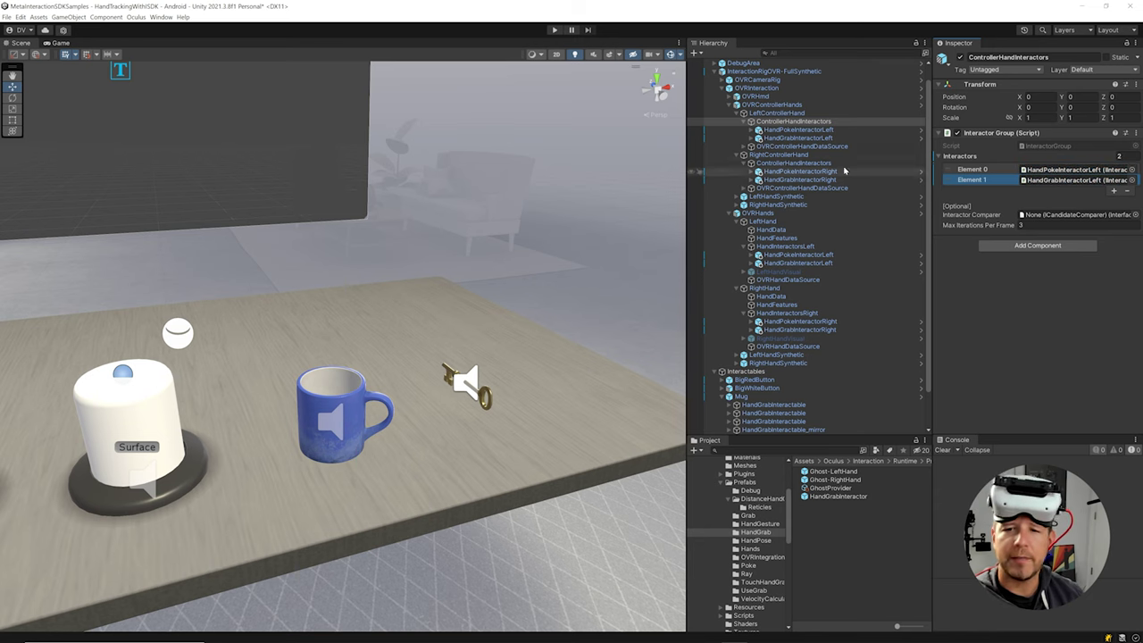
{"action": "left_click", "coordinate": [785, 130]}
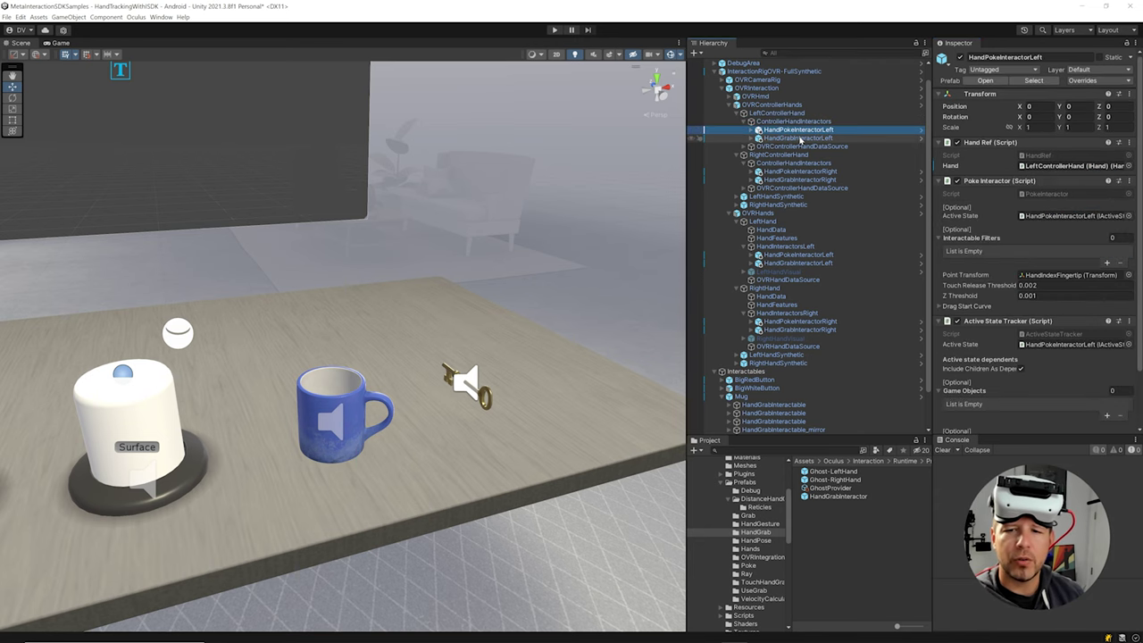
{"action": "left_click", "coordinate": [798, 139]}
{"action": "scroll", "coordinate": [316, 324], "scroll_direction": "down", "scroll_amount": 3}
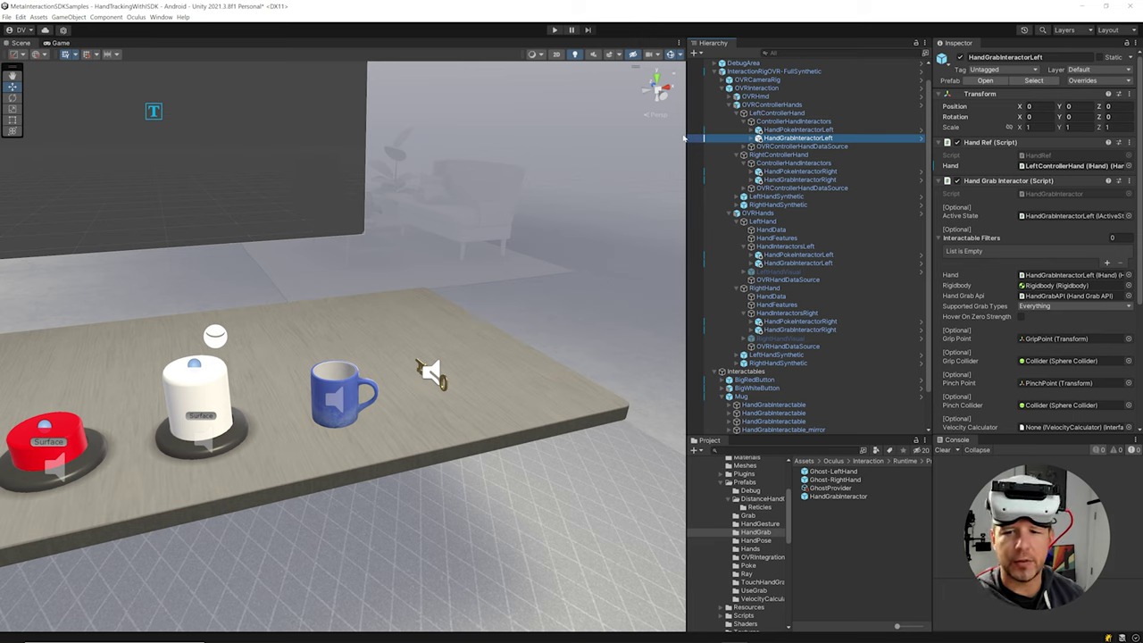
{"action": "left_click", "coordinate": [757, 139]}
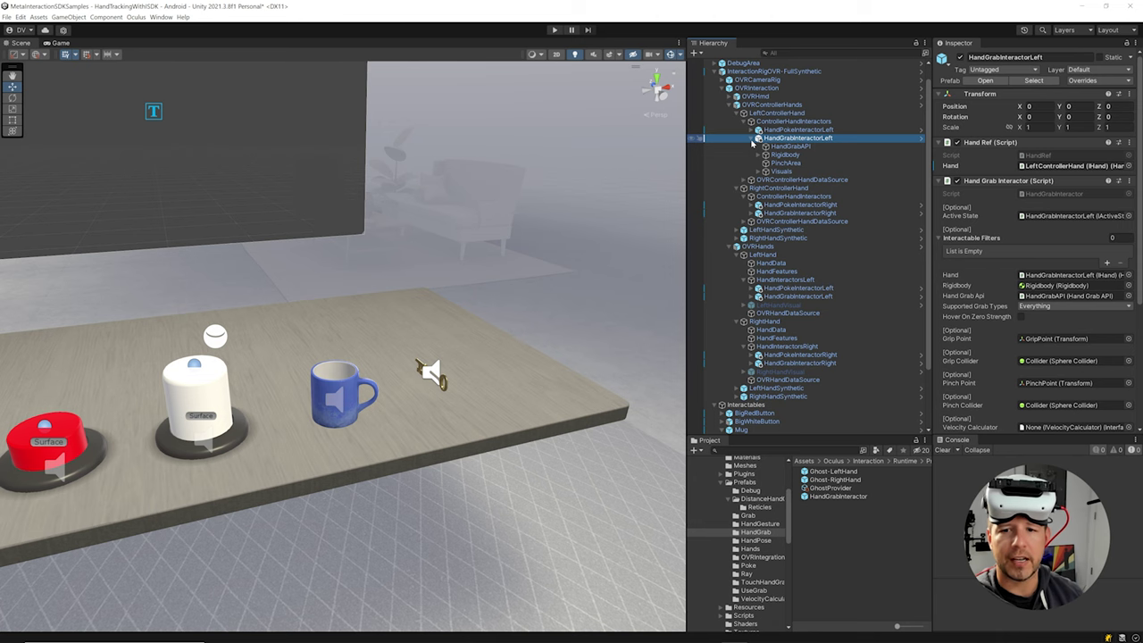
{"action": "left_click", "coordinate": [758, 139]}
Expand HandGrabInteractorLeft and HandGrabInteractorRight under OVRHands down to the HandGrabVisual object in each Visuals group.
{"action": "scroll", "coordinate": [768, 313], "scroll_direction": "down", "scroll_amount": 2}
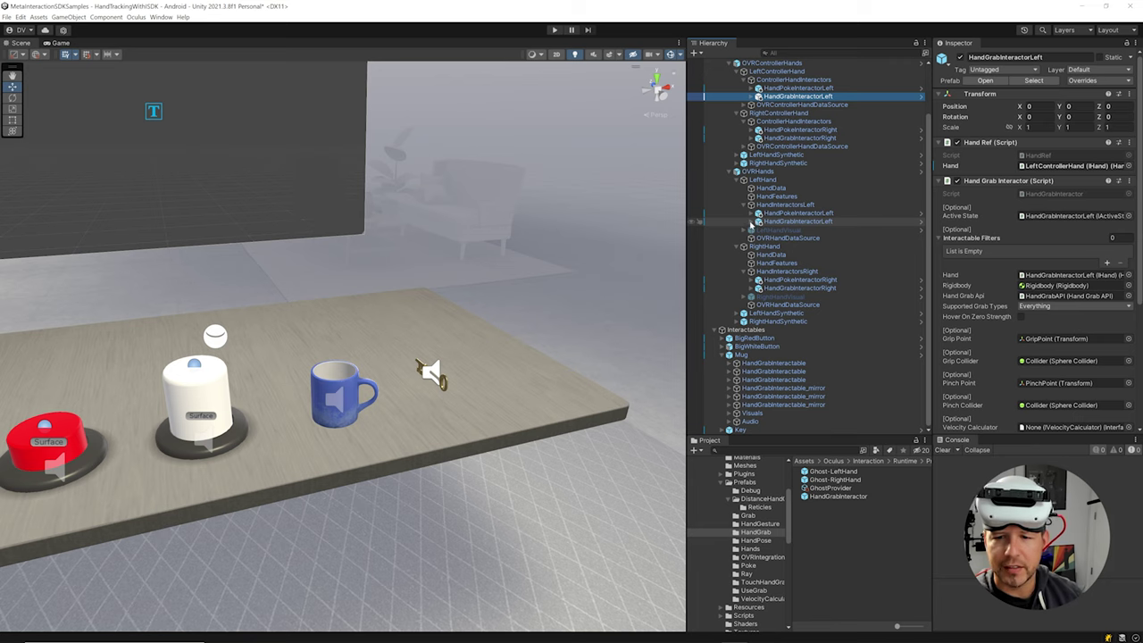
{"action": "left_click", "coordinate": [752, 222]}
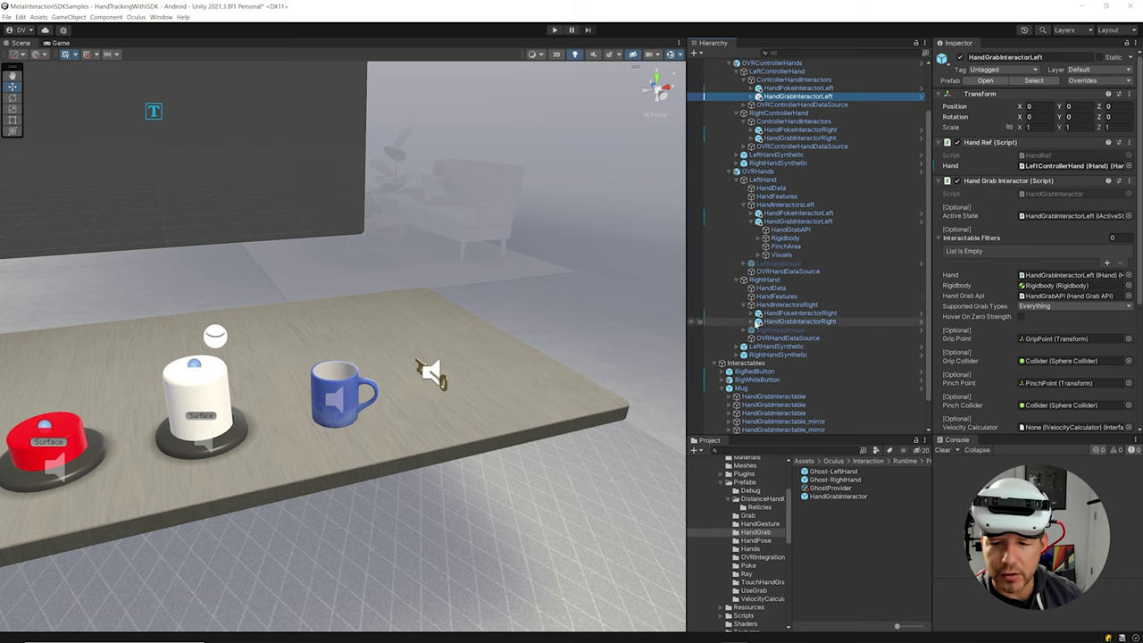
{"action": "left_click", "coordinate": [756, 322]}
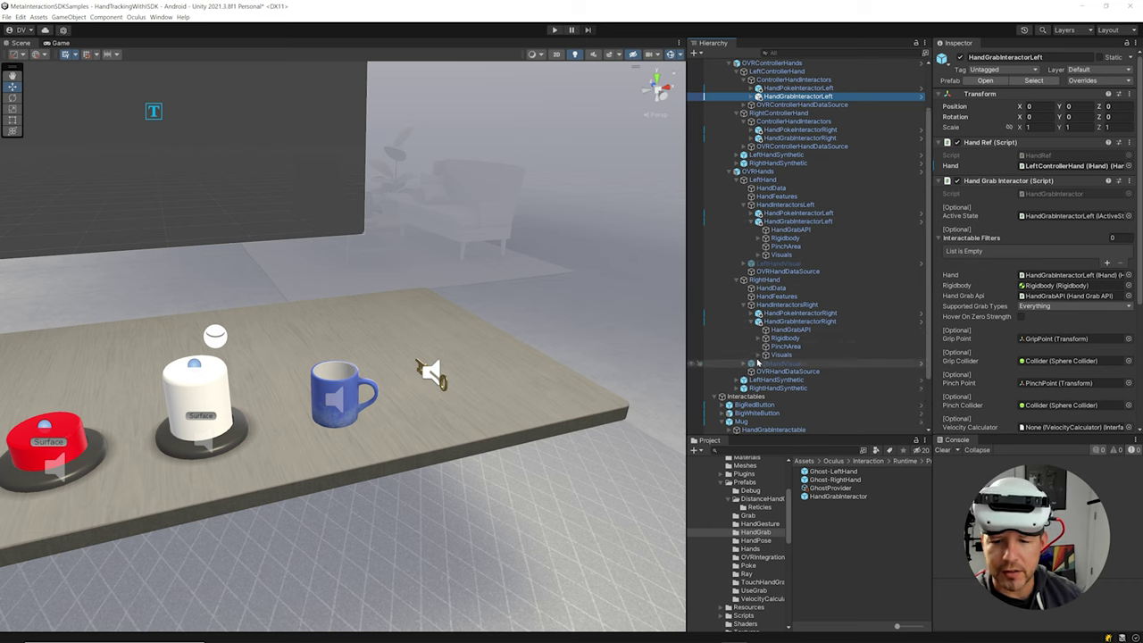
{"action": "left_click", "coordinate": [759, 357]}
{"action": "left_click", "coordinate": [765, 255]}
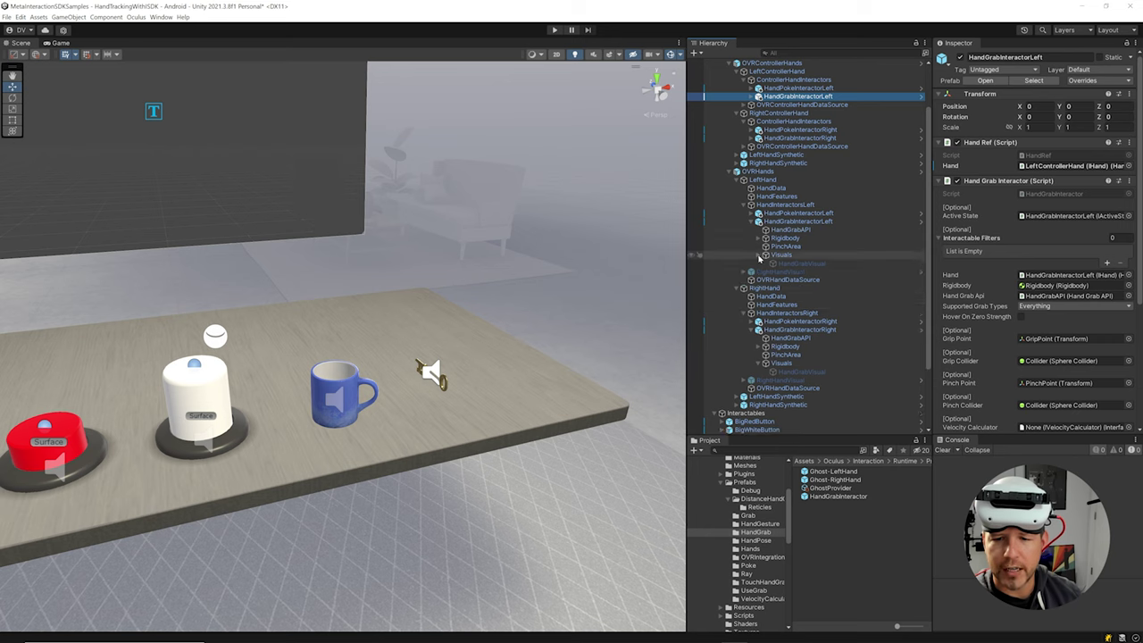
Expand LeftHandSynthetic and RightHandSynthetic under OVRHands down to the l_handMeshNode and r_handMeshNode objects.
{"action": "scroll", "coordinate": [781, 396], "scroll_direction": "down", "scroll_amount": 3}
{"action": "left_click", "coordinate": [744, 313]}
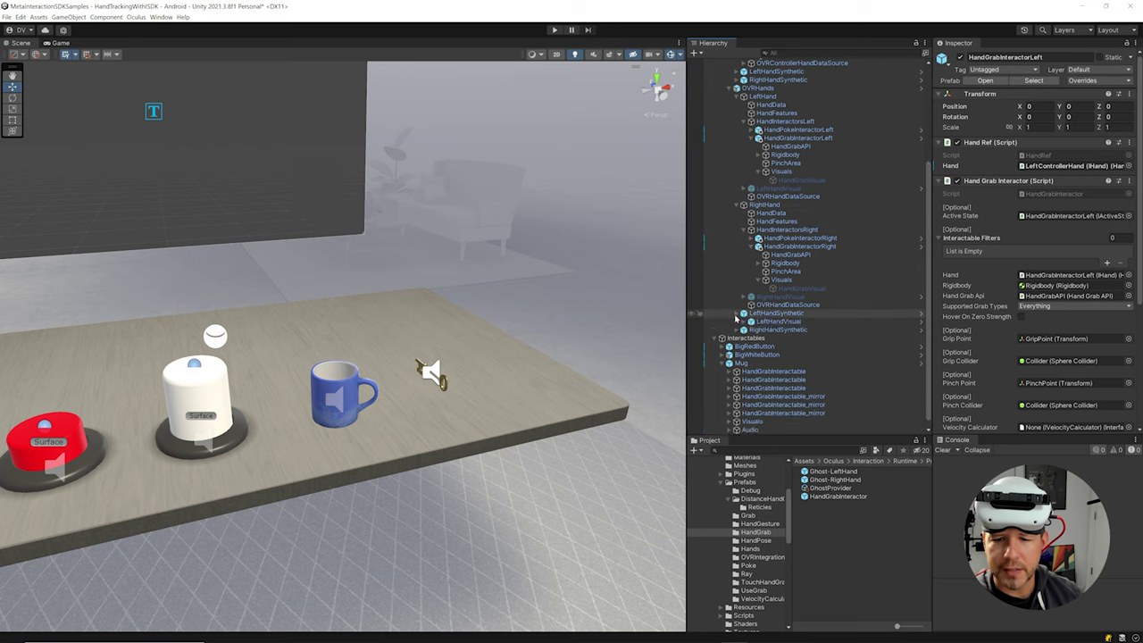
{"action": "left_click", "coordinate": [751, 322]}
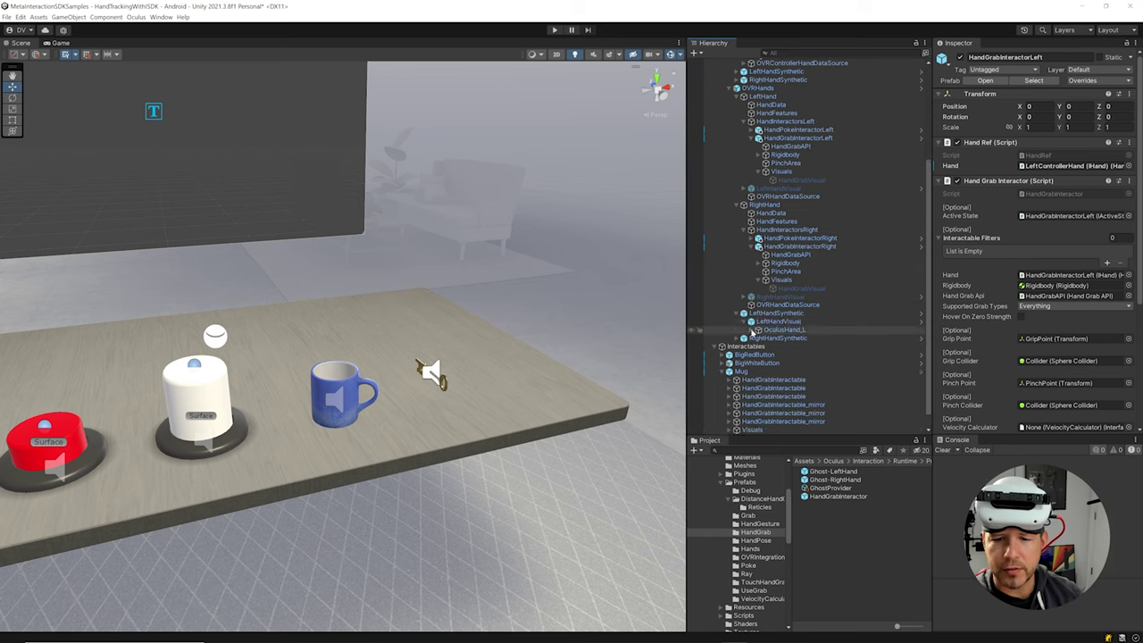
{"action": "left_click", "coordinate": [758, 330]}
{"action": "left_click", "coordinate": [743, 355]}
{"action": "left_click", "coordinate": [751, 363]}
{"action": "left_click", "coordinate": [755, 371]}
{"action": "left_click", "coordinate": [759, 371]}
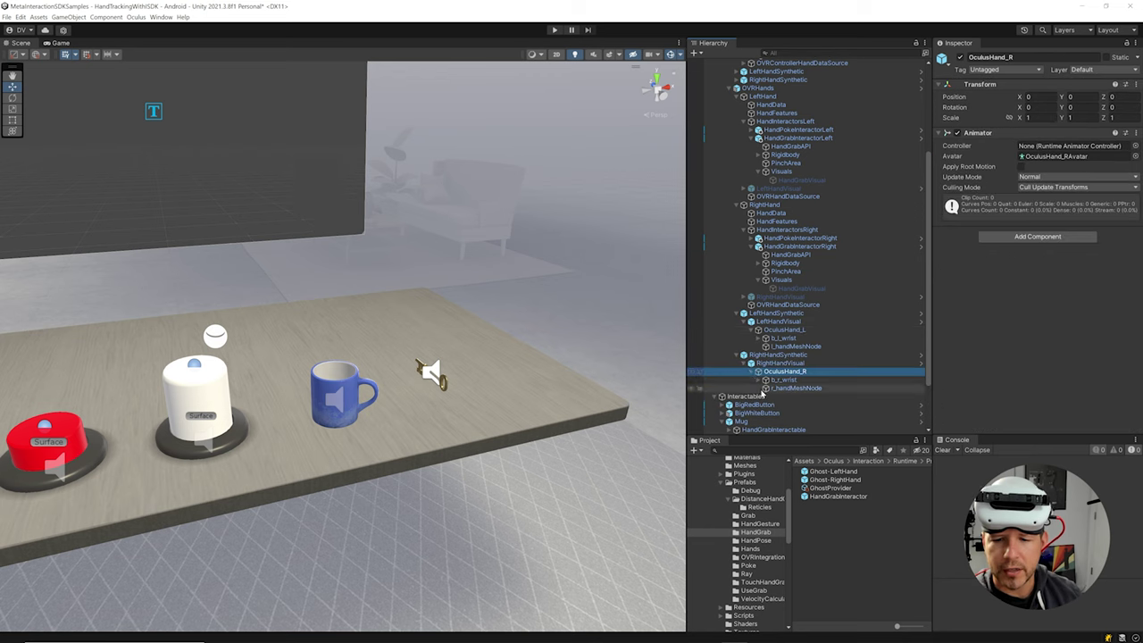
Activate both HandGrabVisual objects under OVRHands' HandGrabInteractorLeft and HandGrabInteractorRight together.
{"action": "scroll", "coordinate": [803, 286], "scroll_direction": "up", "scroll_amount": 3}
{"action": "left_click", "coordinate": [790, 243]}
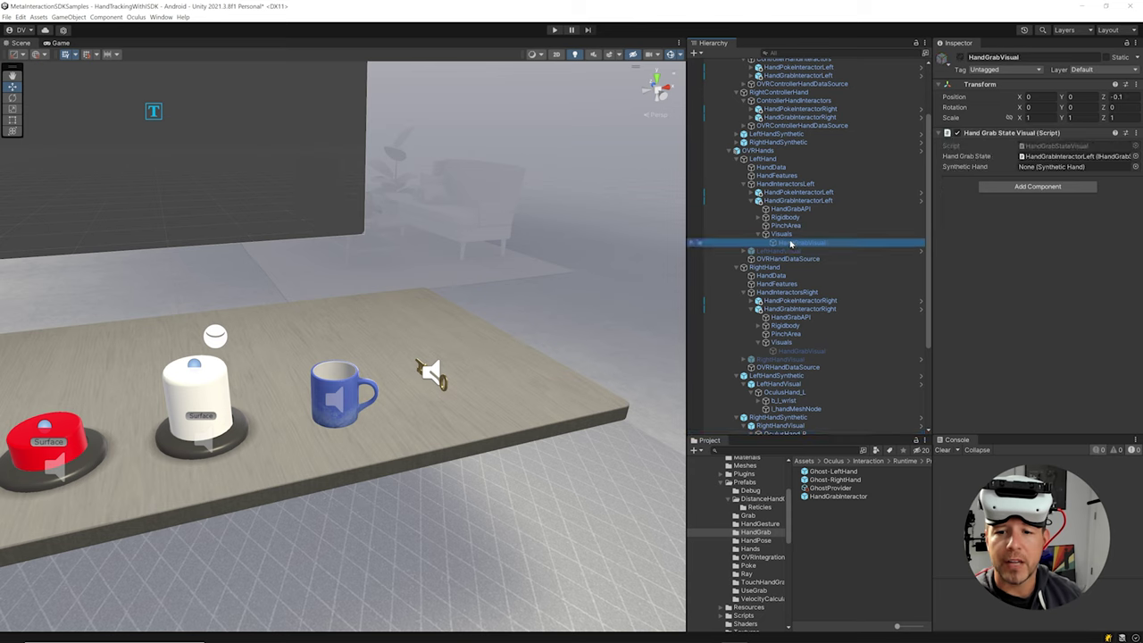
{"action": "left_click", "coordinate": [799, 351], "text": "ctrl"}
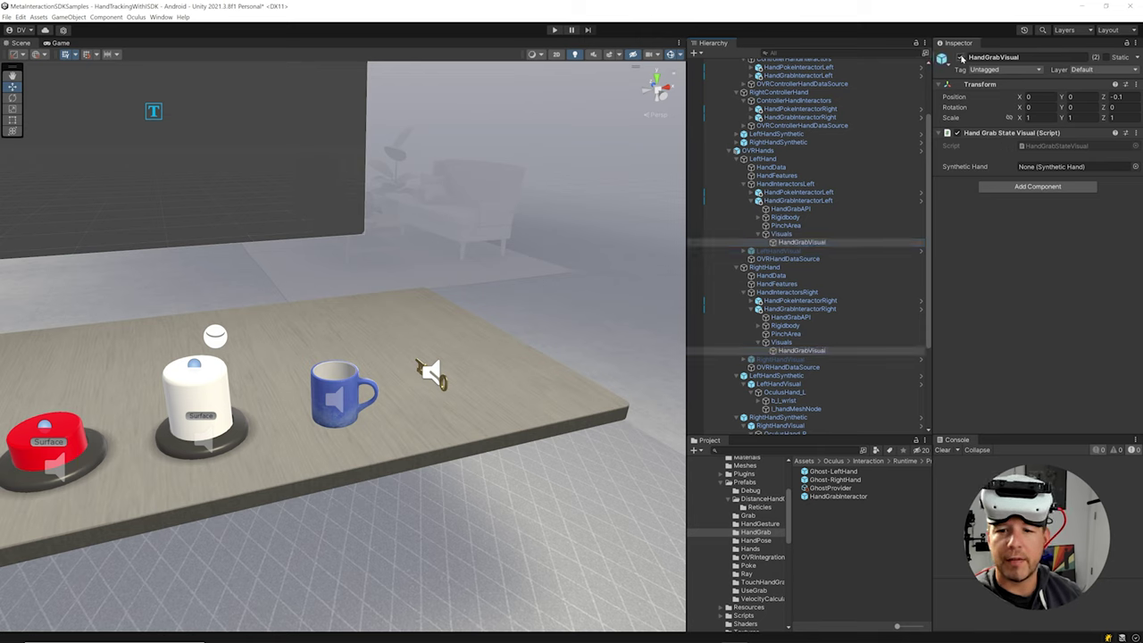
Assign LeftHandSynthetic from OVRHands as the Synthetic Hand of the left HandGrabVisual.
{"action": "left_click", "coordinate": [848, 242]}
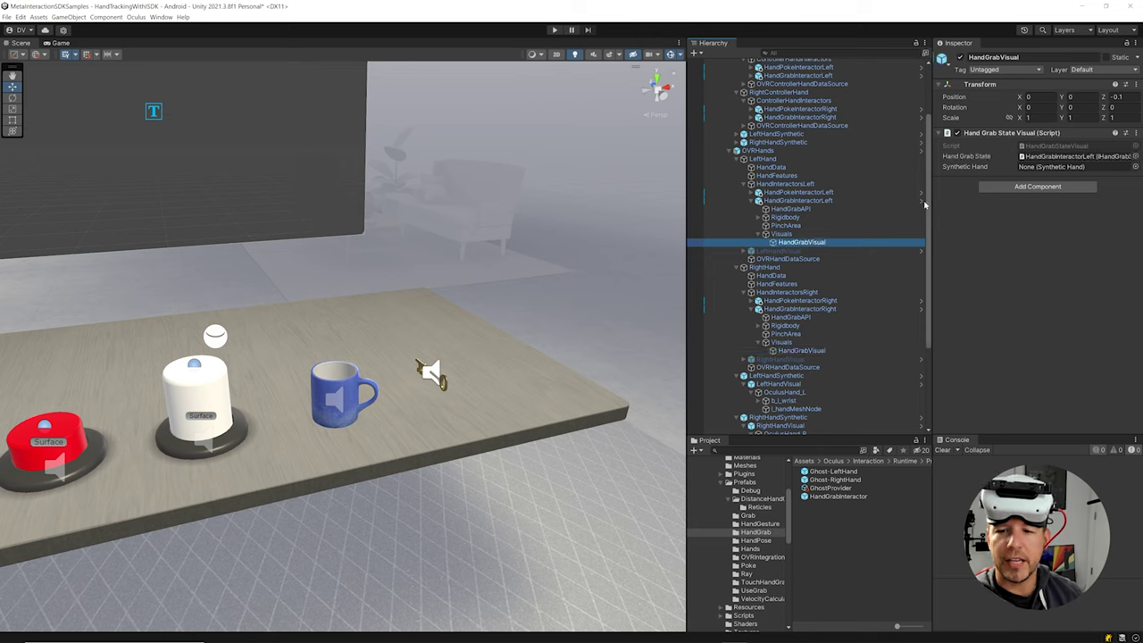
{"action": "scroll", "coordinate": [842, 351], "scroll_direction": "down", "scroll_amount": 2}
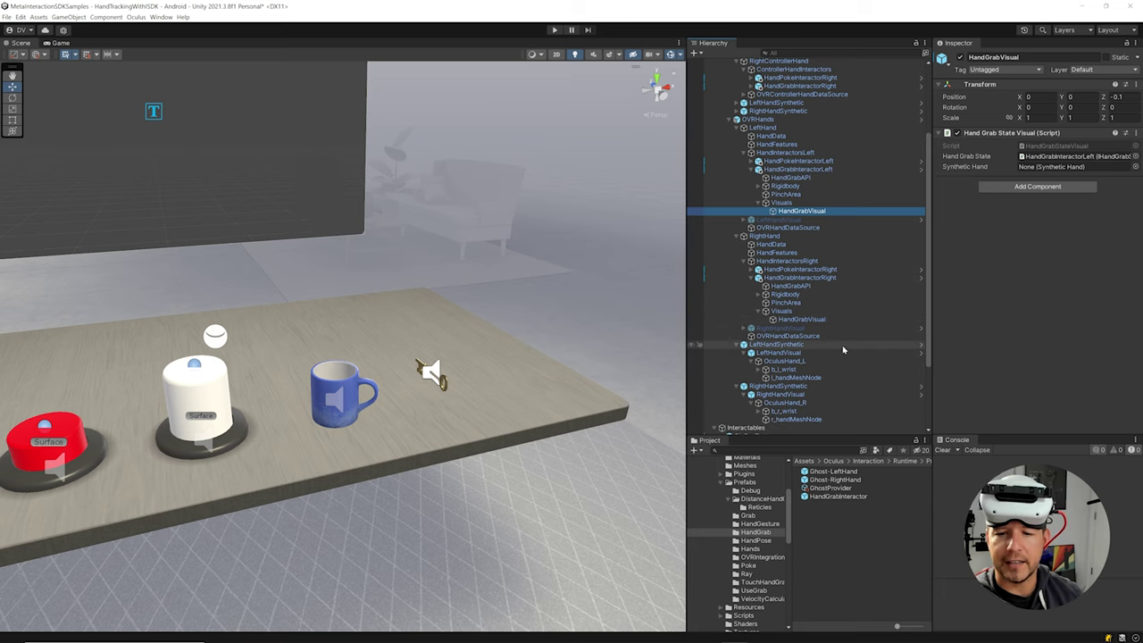
{"action": "left_click_drag", "start_coordinate": [806, 348], "coordinate": [1067, 167]}
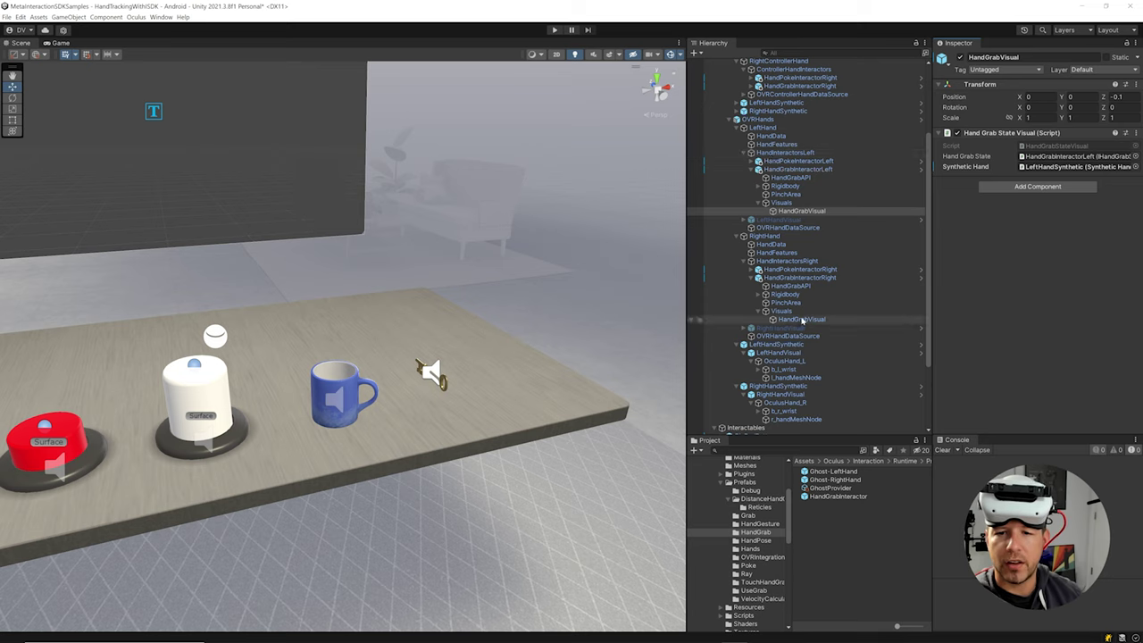
Assign RightHandSynthetic from OVRHands as the Synthetic Hand of the right HandGrabVisual.
{"action": "left_click", "coordinate": [802, 320]}
{"action": "scroll", "coordinate": [808, 357], "scroll_direction": "down", "scroll_amount": 2}
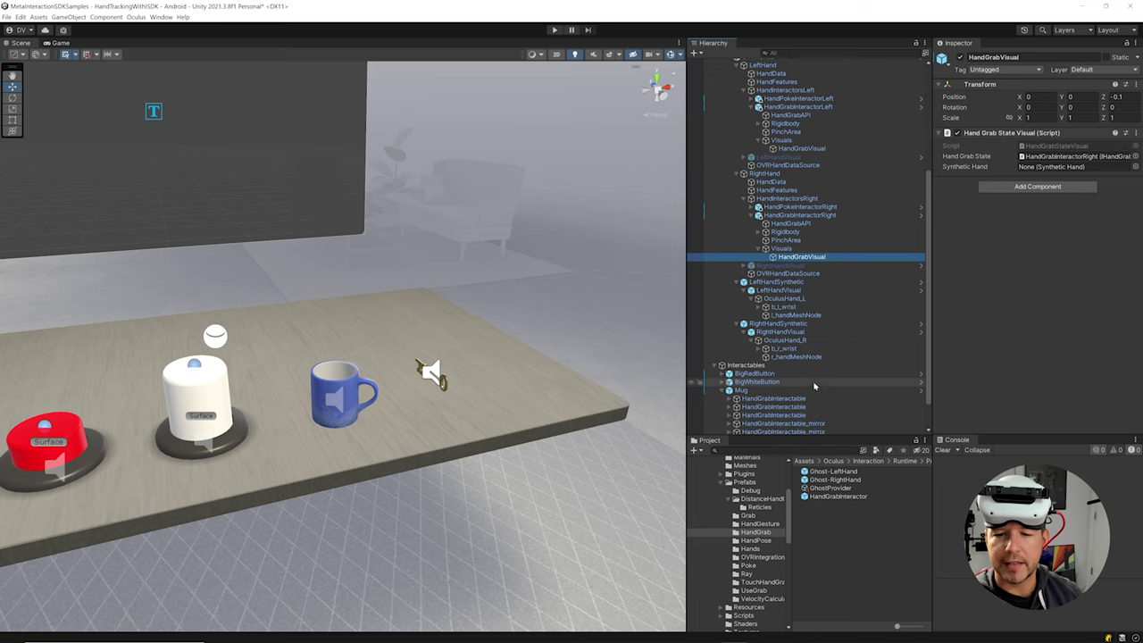
{"action": "left_click_drag", "start_coordinate": [785, 323], "coordinate": [1072, 167]}
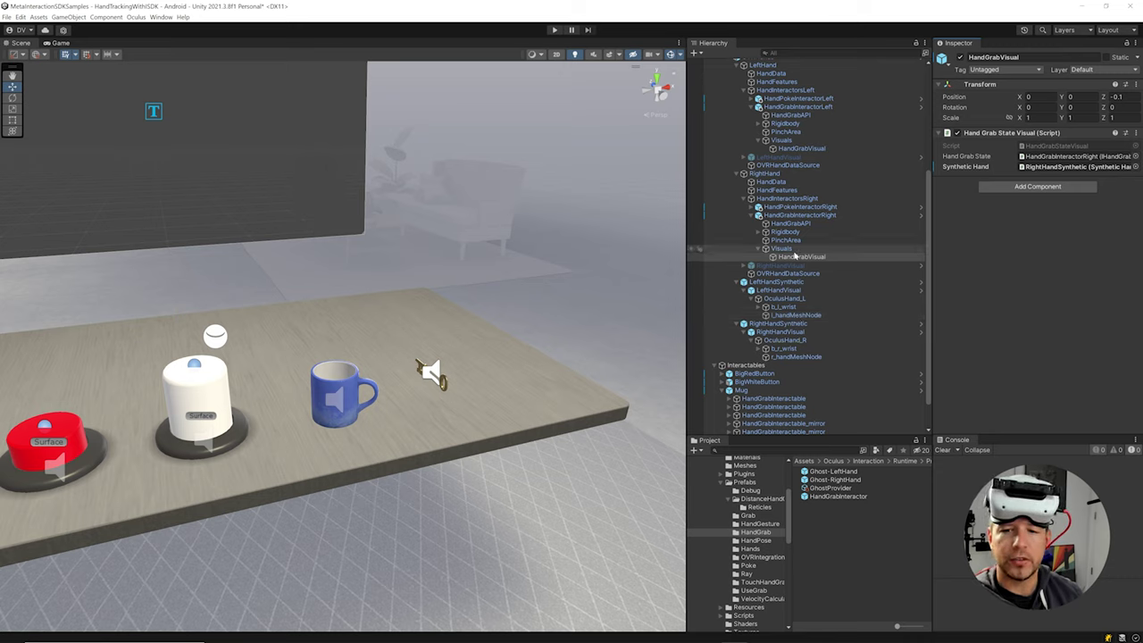
Add a Grab Strength Indicator component to HandGrabInteractorRight under OVRHands' RightHand.
{"action": "left_click", "coordinate": [804, 216]}
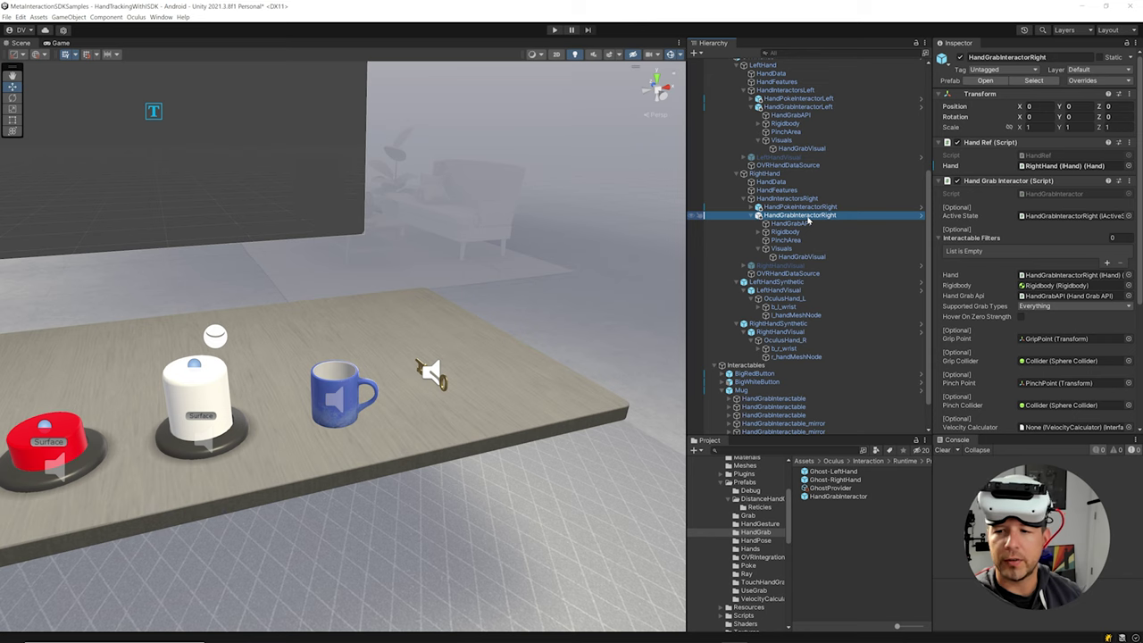
{"action": "scroll", "coordinate": [1023, 261], "scroll_direction": "down", "scroll_amount": 5}
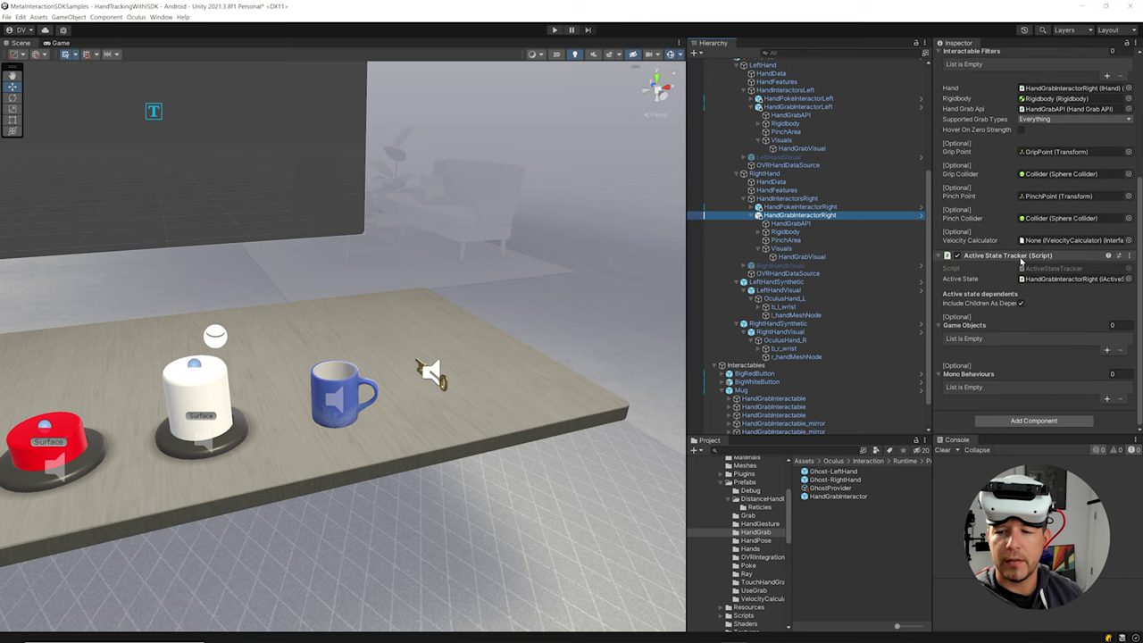
{"action": "left_click", "coordinate": [996, 422]}
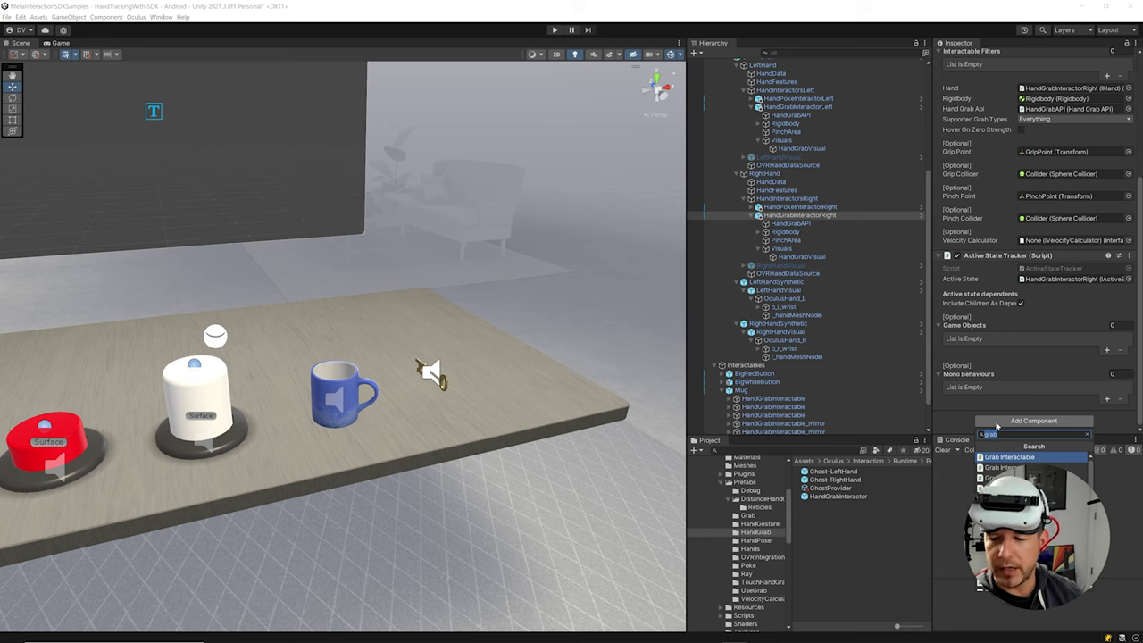
{"action": "key", "text": "Return"}
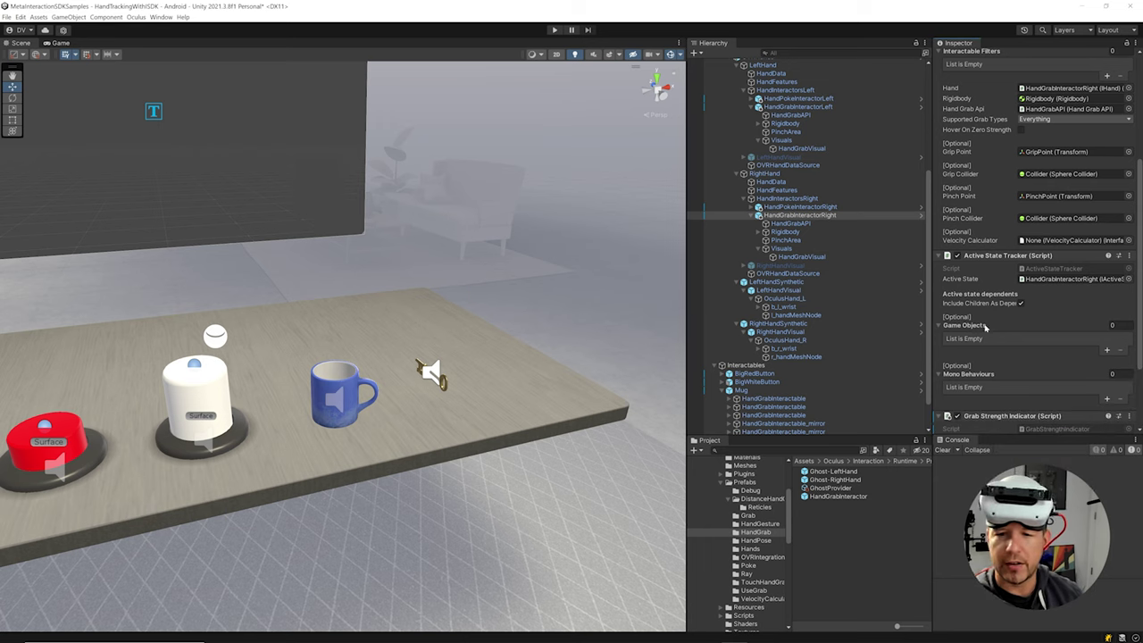
{"action": "scroll", "coordinate": [1034, 314], "scroll_direction": "down", "scroll_amount": 3}
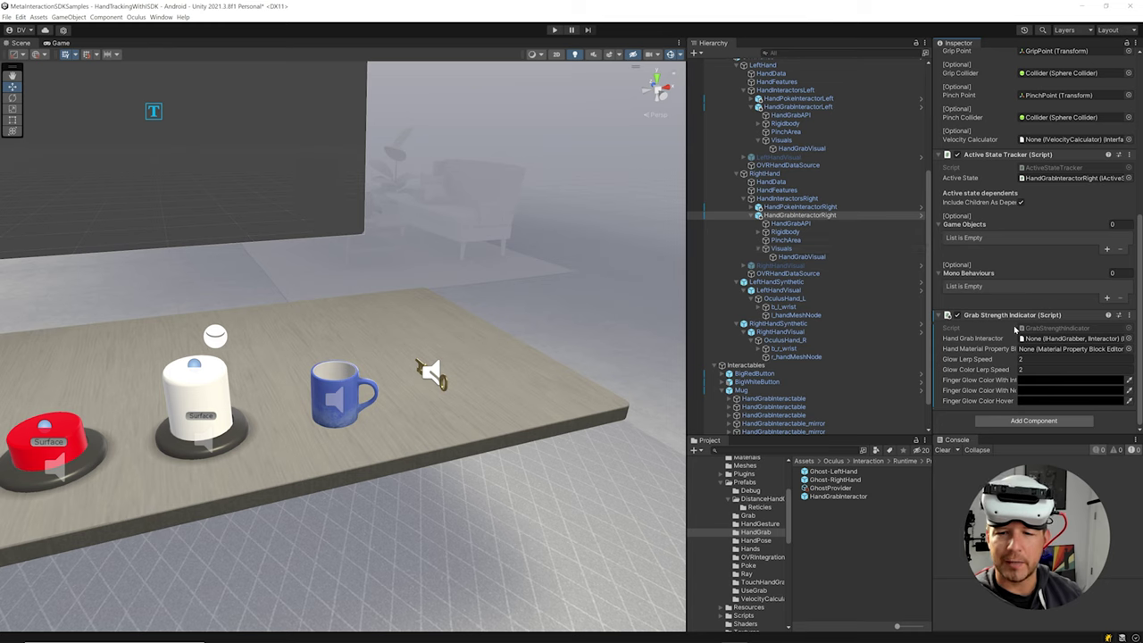
Fill the Grab Strength Indicator's Hand Grab Interactor with HandGrabInteractorRight and its hand material property block editor with r_handMeshNode.
{"action": "left_click", "coordinate": [1048, 341]}
{"action": "left_click_drag", "start_coordinate": [1047, 341], "coordinate": [1049, 341]}
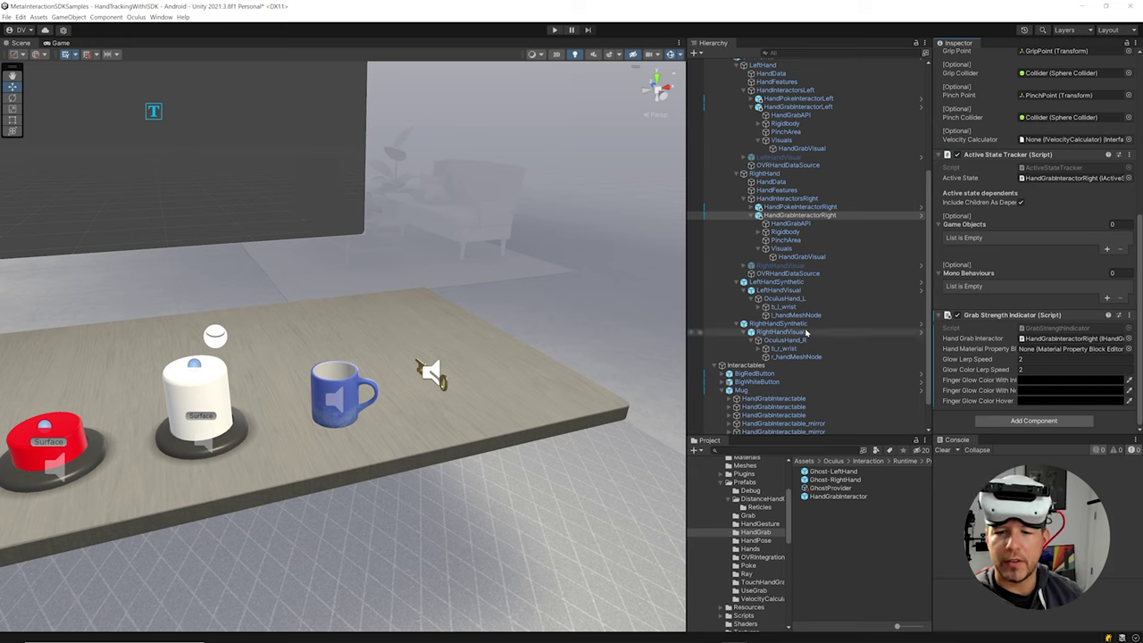
{"action": "left_click_drag", "start_coordinate": [792, 357], "coordinate": [1061, 353]}
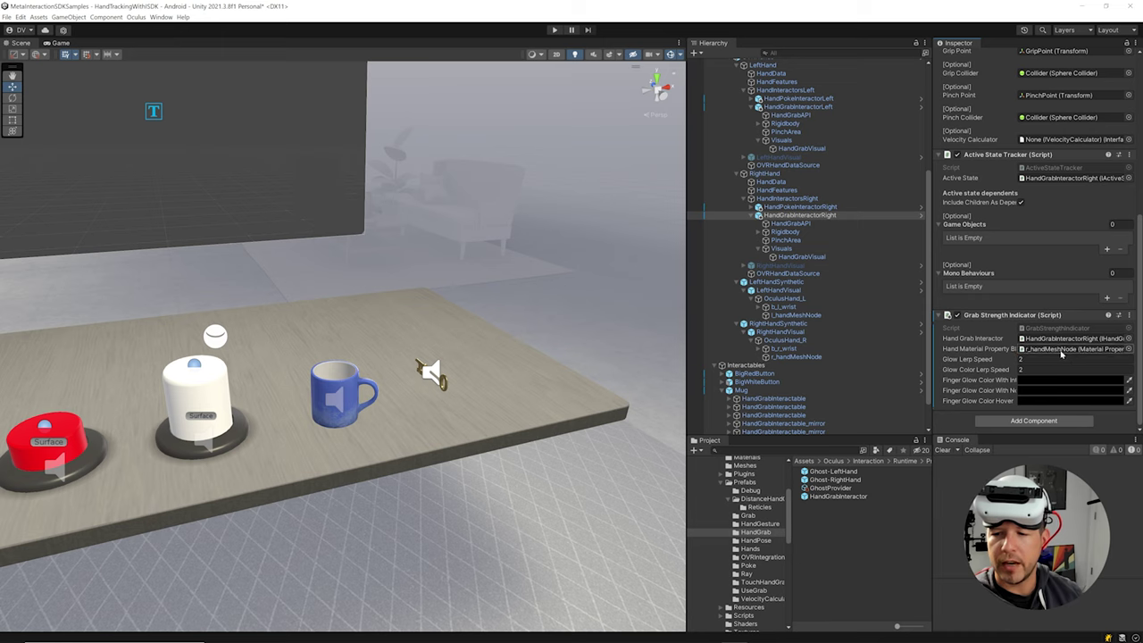
Set the Grab Strength Indicator's finger glow colors to red with interactable, white with no interactable and yellow for hover.
{"action": "left_click", "coordinate": [1027, 391]}
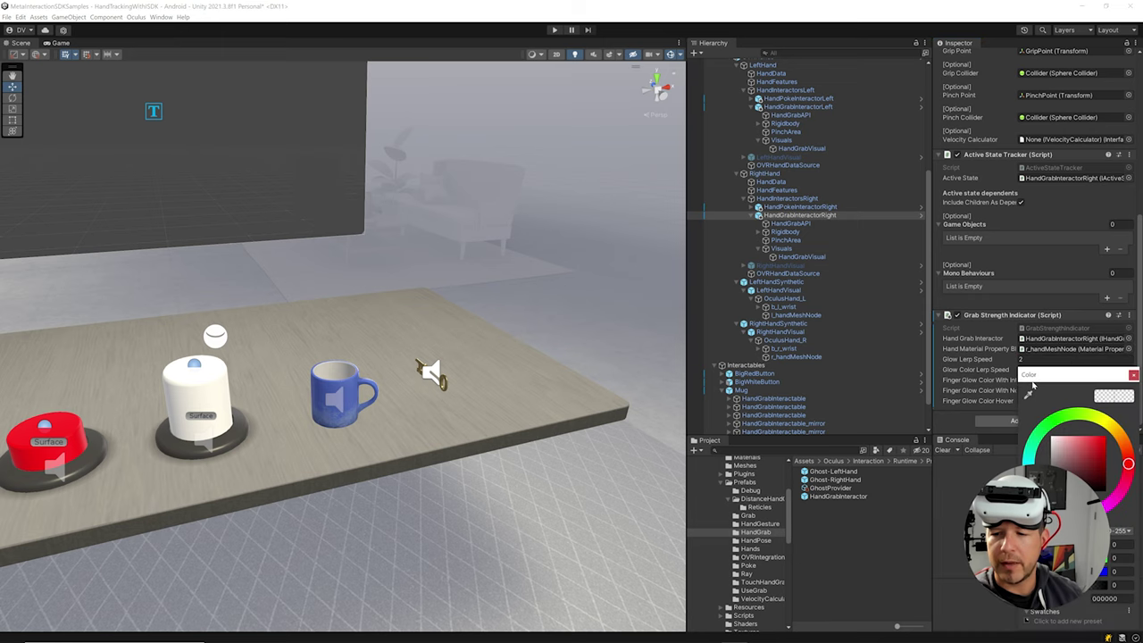
{"action": "left_click", "coordinate": [1132, 375]}
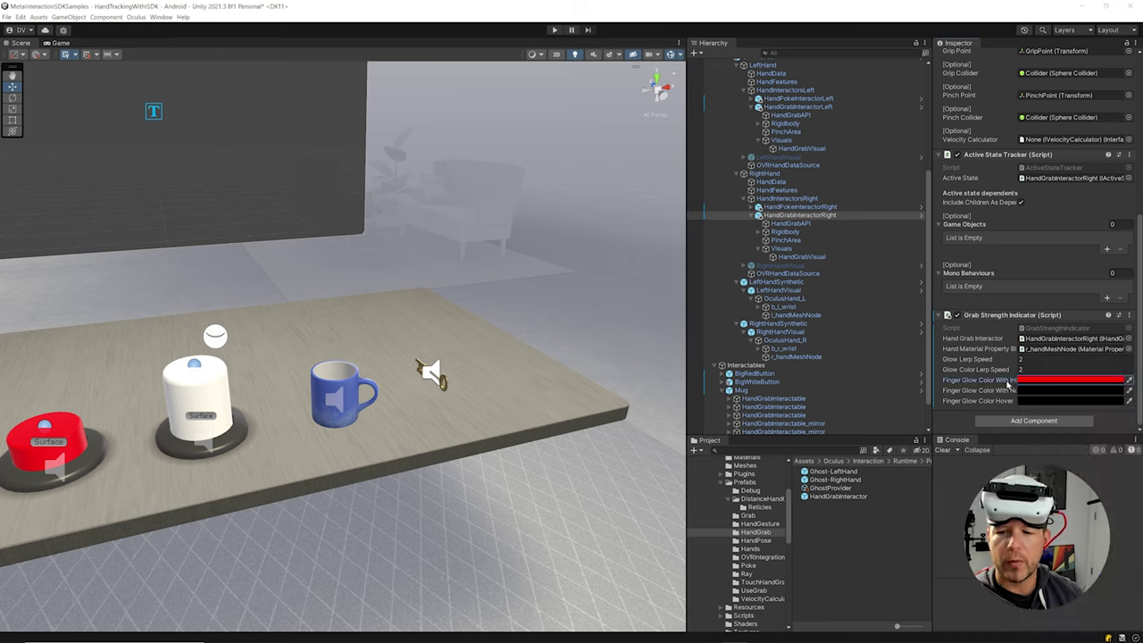
{"action": "left_click", "coordinate": [1116, 391]}
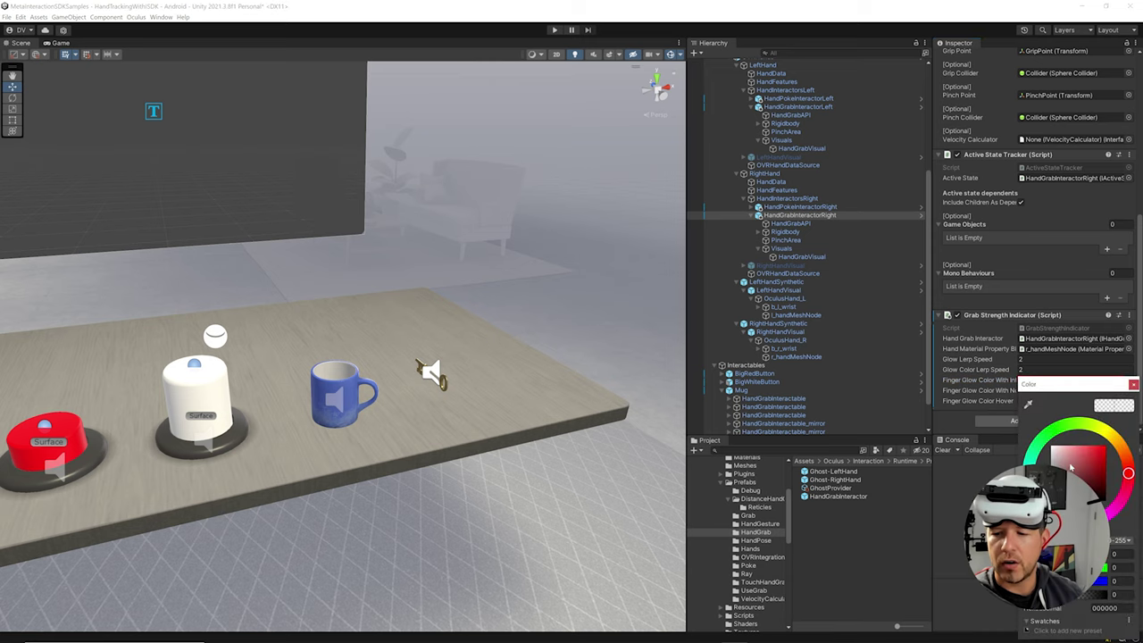
{"action": "left_click", "coordinate": [1133, 385]}
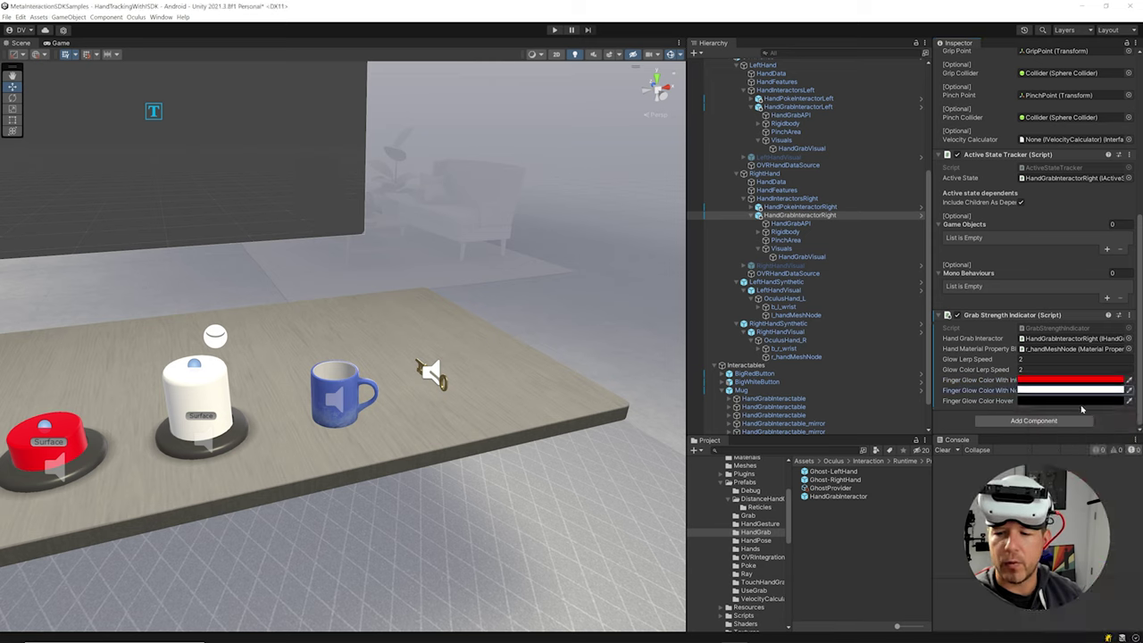
{"action": "left_click", "coordinate": [1027, 401]}
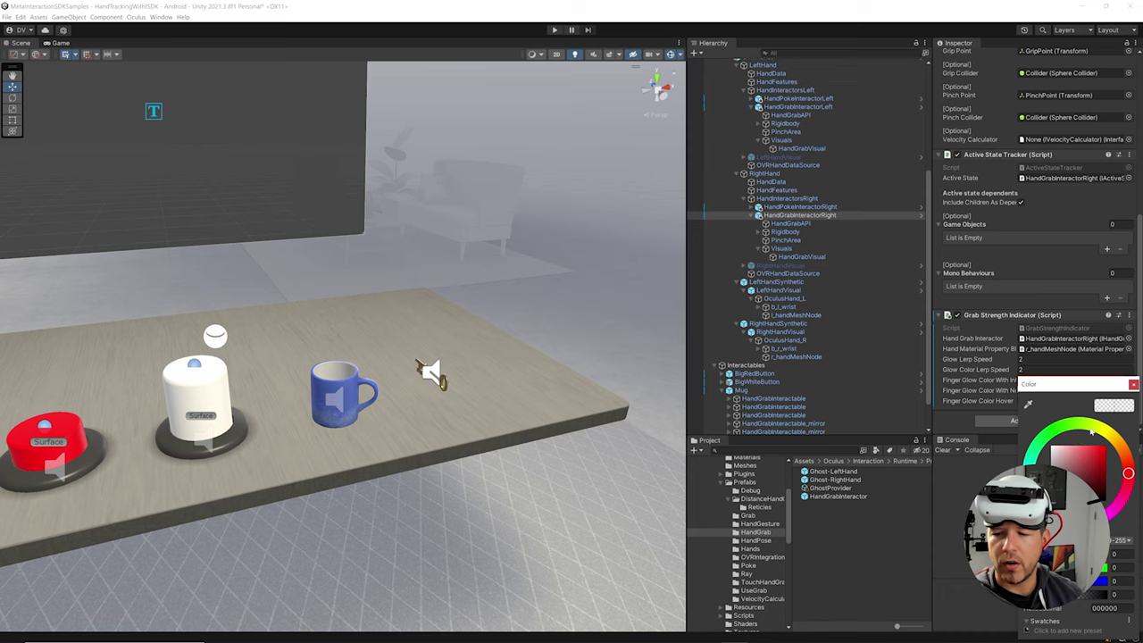
{"action": "left_click", "coordinate": [1133, 385]}
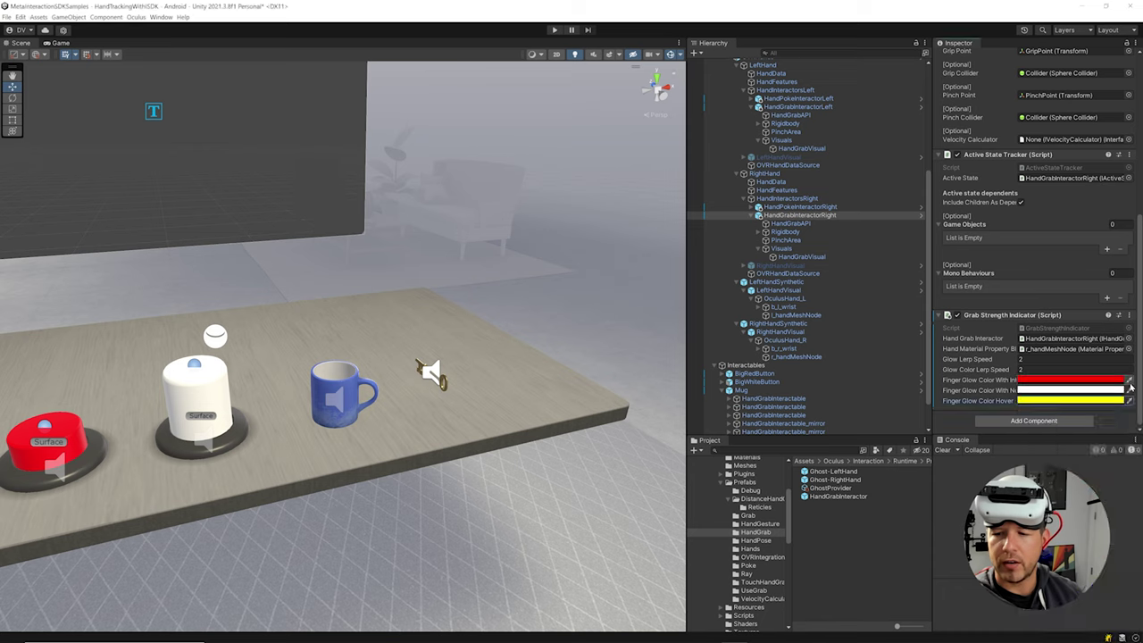
Copy the Grab Strength Indicator from HandGrabInteractorRight and paste it as a new component on HandGrabInteractorLeft under OVRHands' LeftHand.
{"action": "right_click", "coordinate": [1026, 322]}
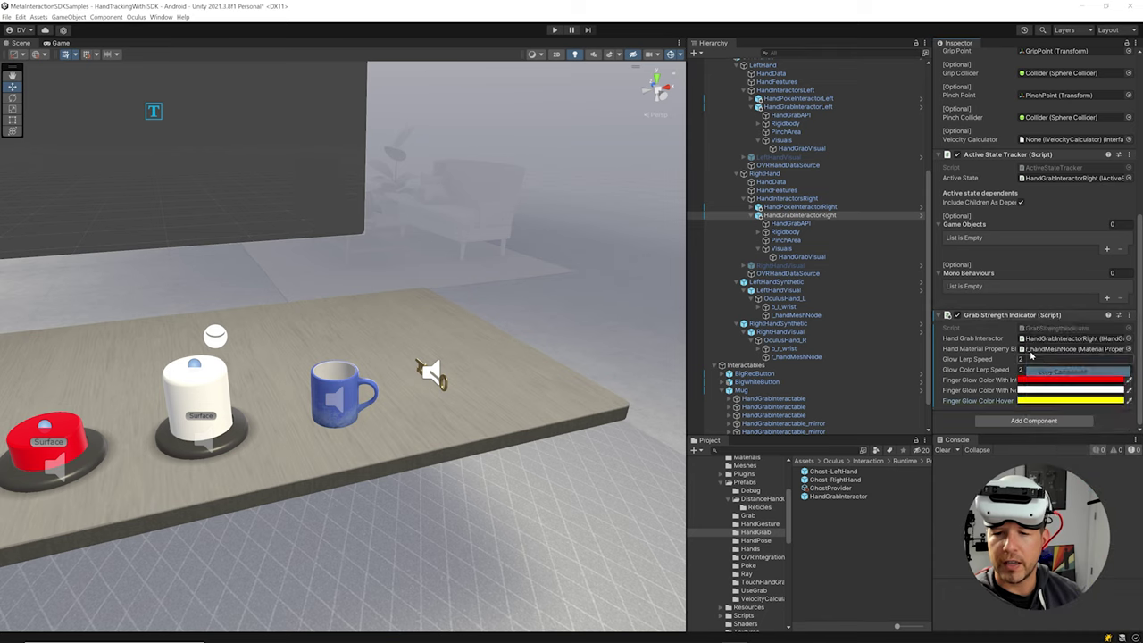
{"action": "left_click", "coordinate": [1054, 372]}
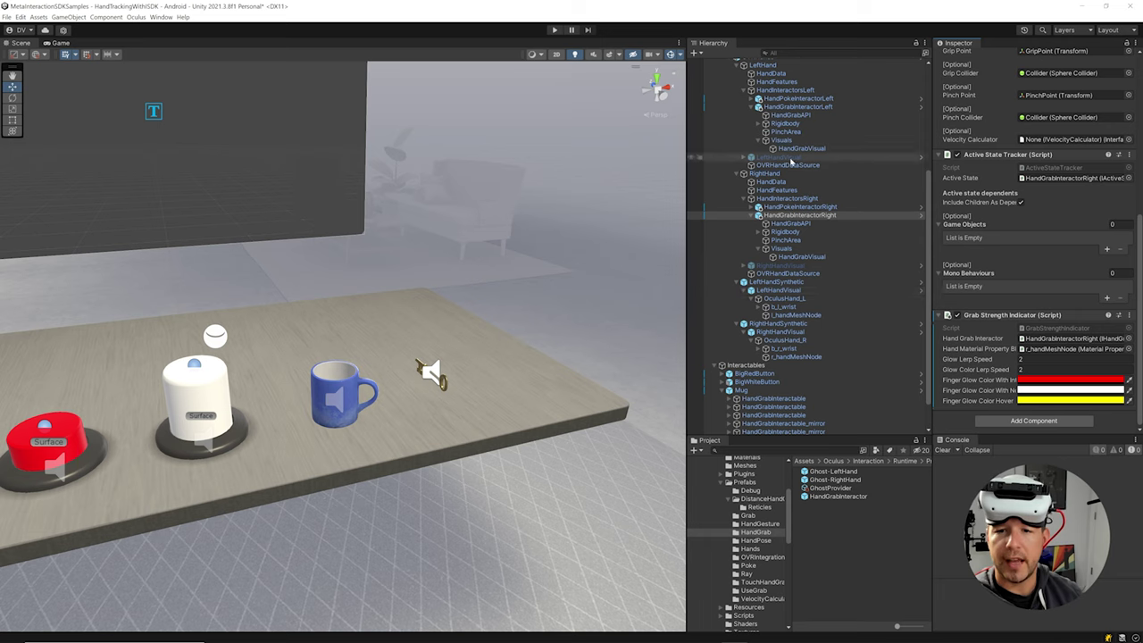
{"action": "left_click", "coordinate": [798, 107]}
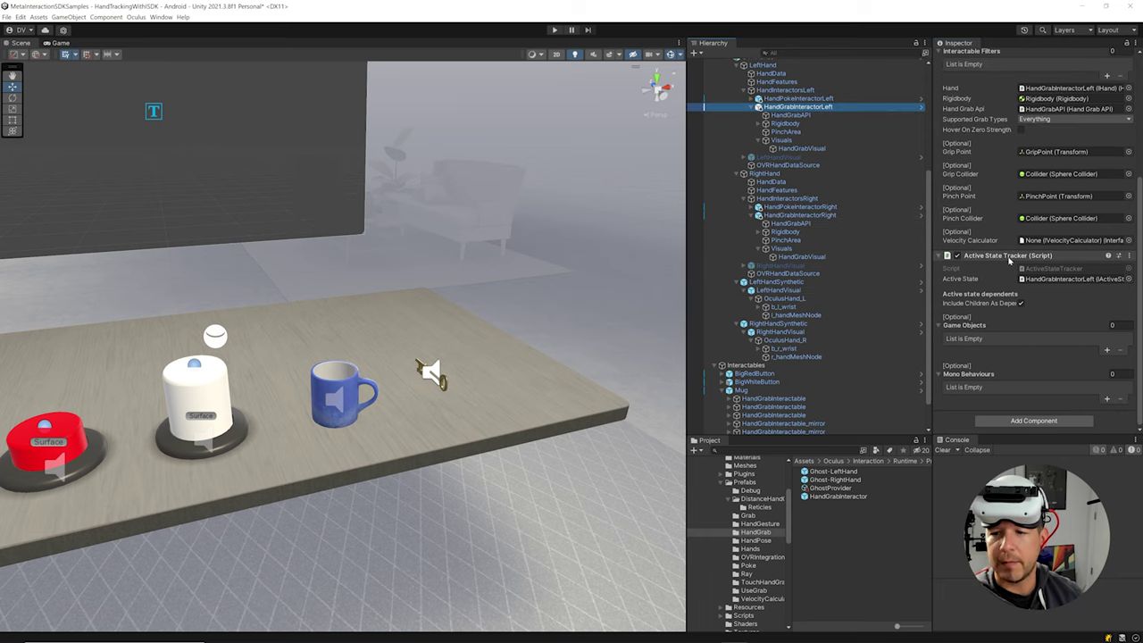
{"action": "right_click", "coordinate": [1010, 258]}
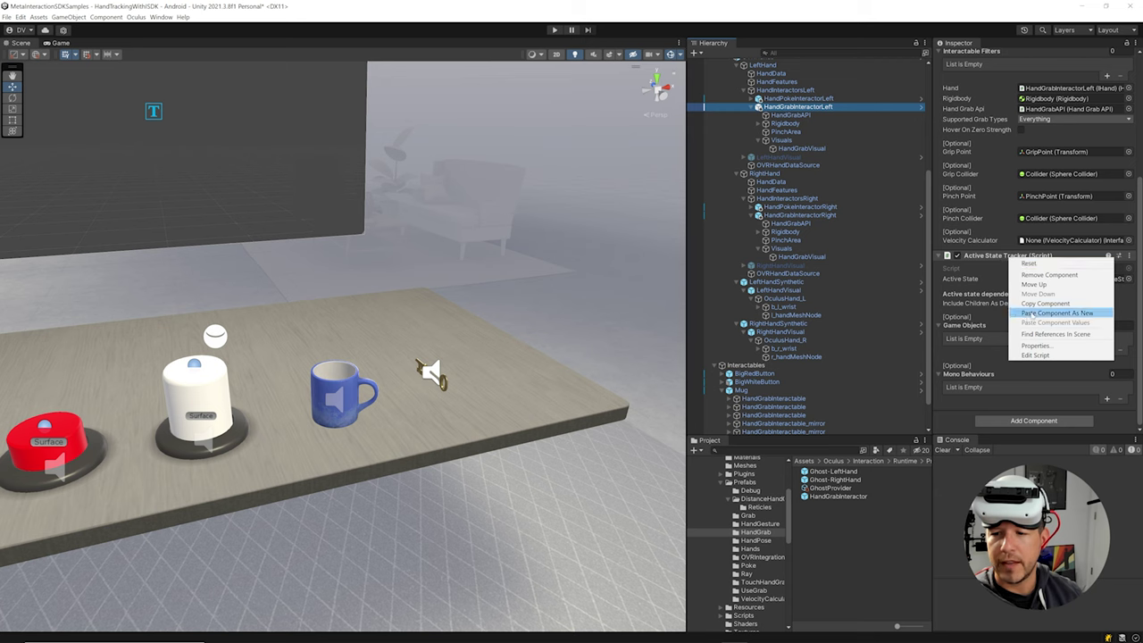
{"action": "left_click", "coordinate": [1056, 313]}
Assign HandGrabInteractorLeft and l_handMeshNode to the left hand's Grab Strength Indicator, and check the references on the right hand's one.
{"action": "left_click_drag", "start_coordinate": [814, 123], "coordinate": [1033, 364]}
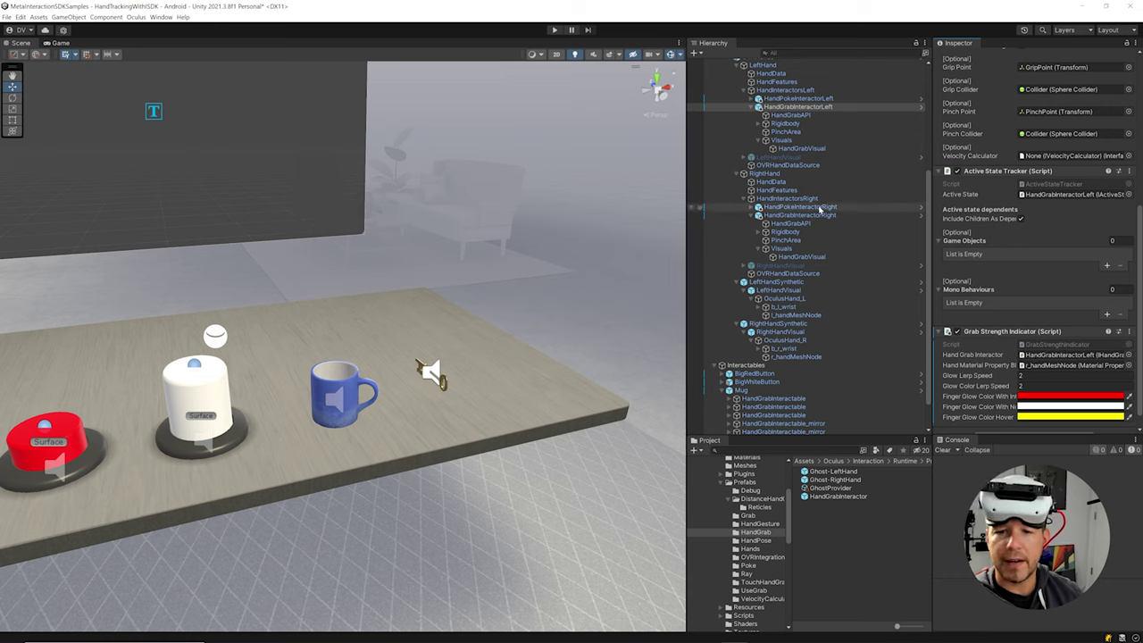
{"action": "left_click_drag", "start_coordinate": [790, 315], "coordinate": [1033, 374]}
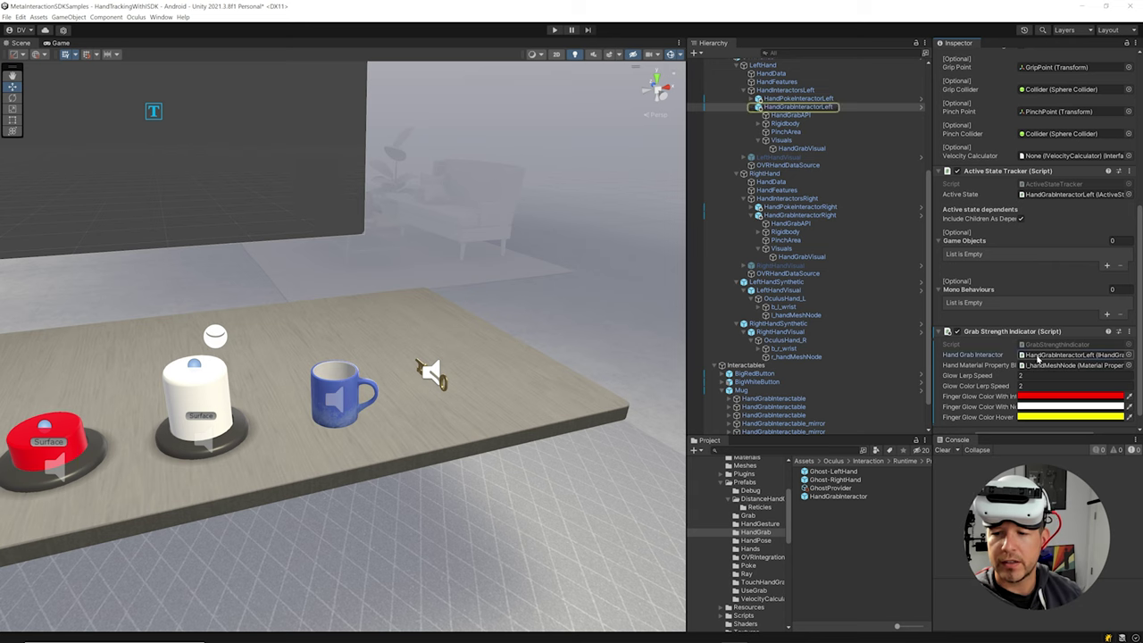
{"action": "left_click", "coordinate": [804, 219]}
{"action": "scroll", "coordinate": [1047, 346], "scroll_direction": "down", "scroll_amount": 1}
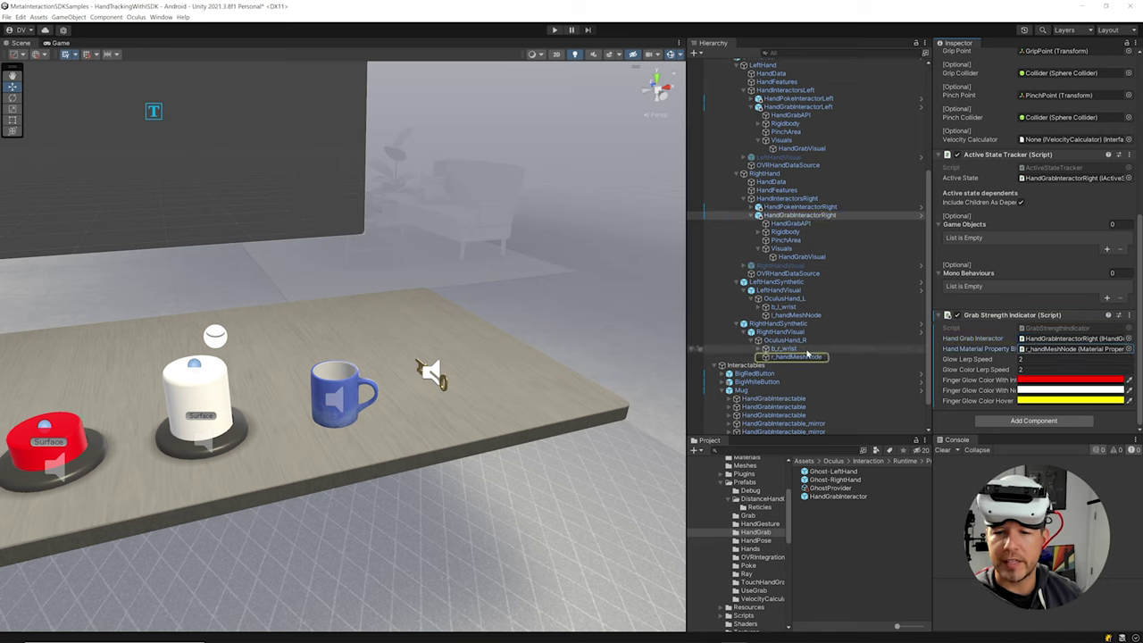
Set the Synthetic Hand of HandGrabVisual under RightControllerHand's HandGrabInteractorRight to RightHandSynthetic.
{"action": "scroll", "coordinate": [823, 281], "scroll_direction": "up", "scroll_amount": 4}
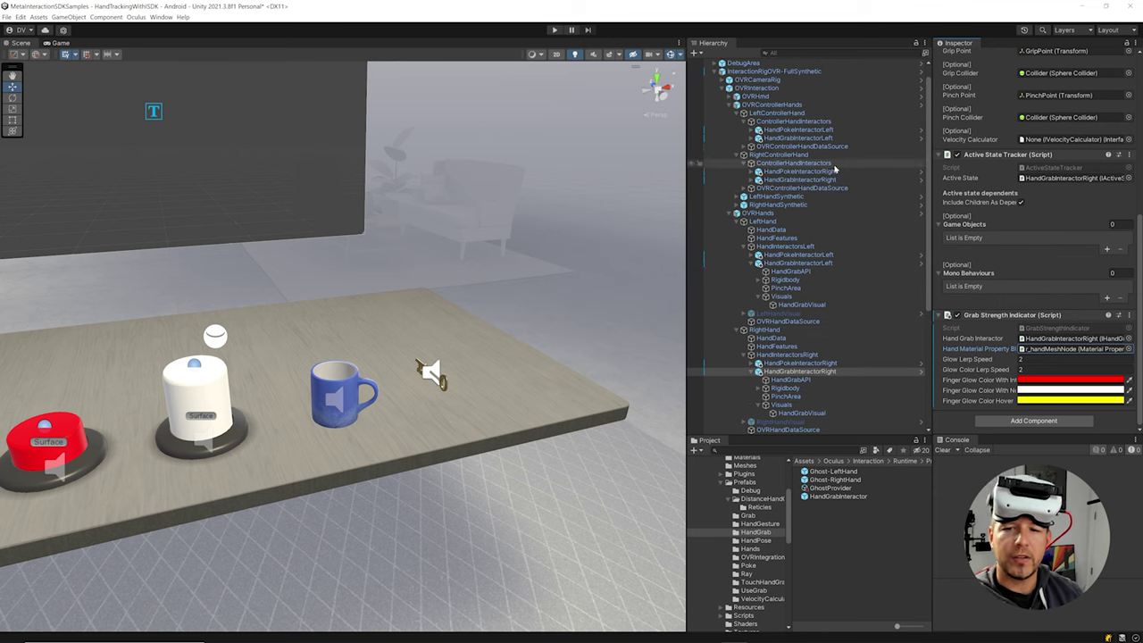
{"action": "left_click", "coordinate": [817, 181]}
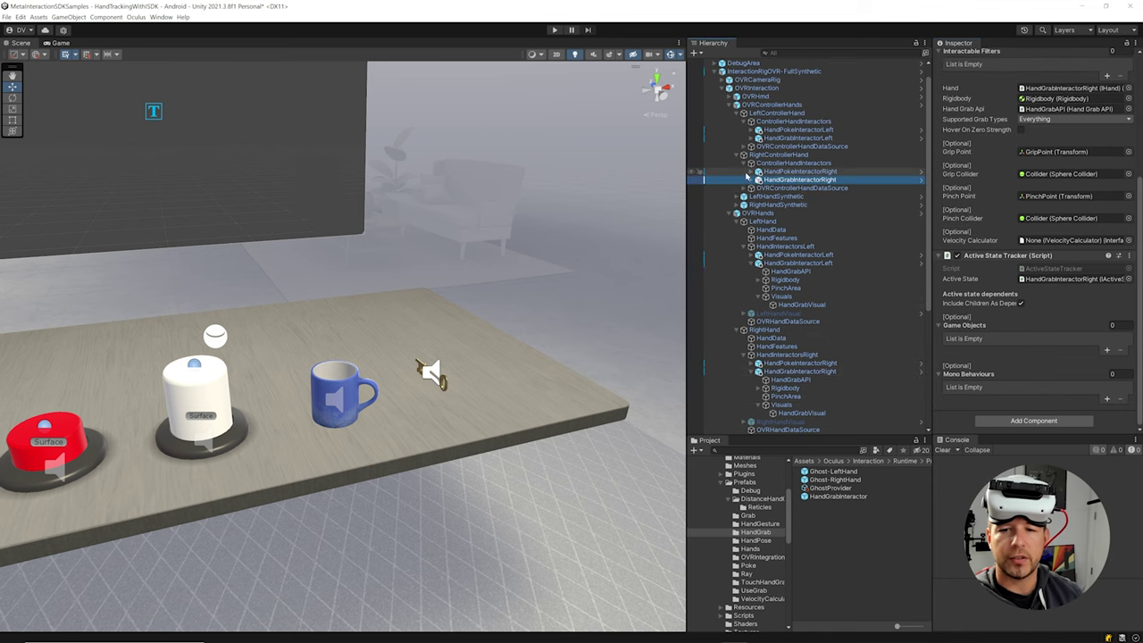
{"action": "left_click", "coordinate": [752, 181]}
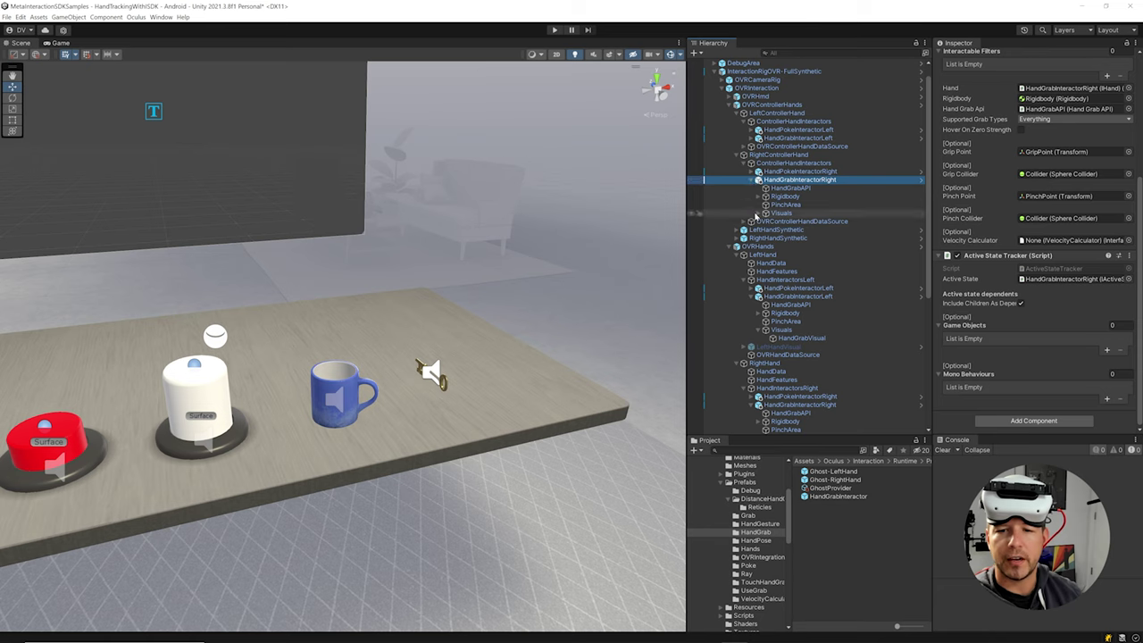
{"action": "left_click", "coordinate": [758, 215]}
{"action": "left_click", "coordinate": [786, 221]}
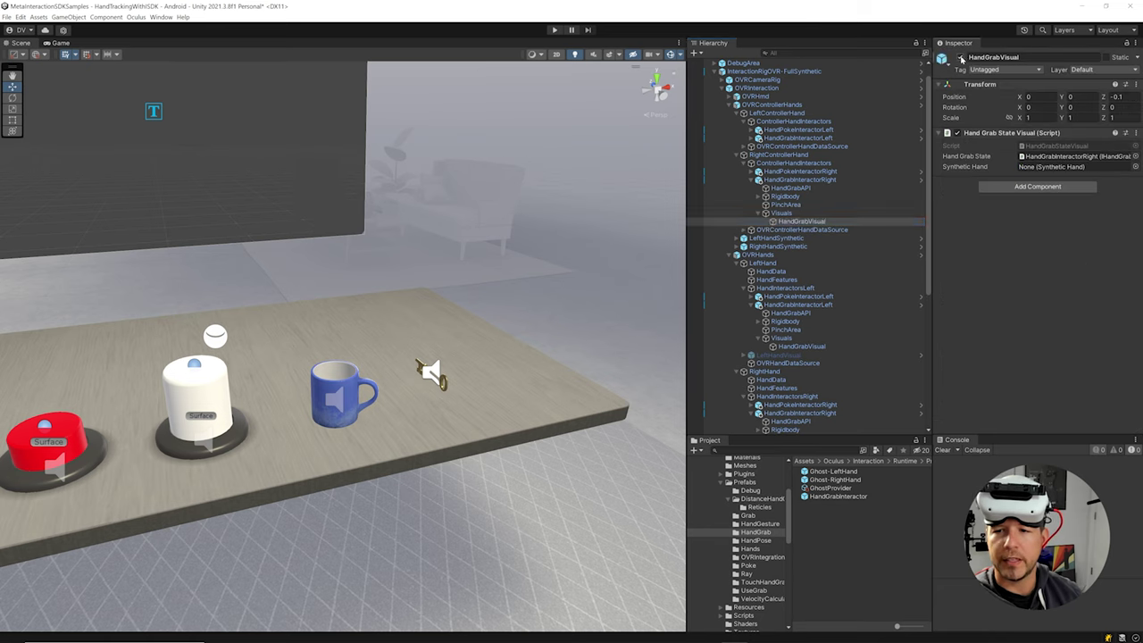
{"action": "left_click_drag", "start_coordinate": [780, 248], "coordinate": [1034, 176]}
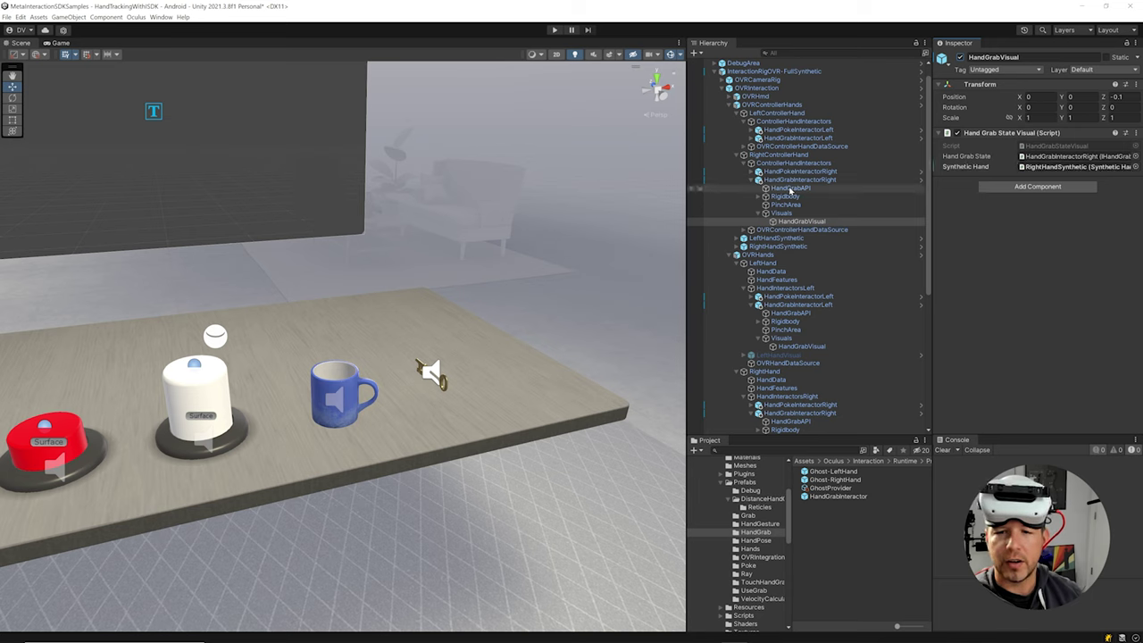
Paste the Grab Strength Indicator as a new component on RightControllerHand's HandGrabInteractorRight and expand RightHandSynthetic down to the children of OculusHand_R.
{"action": "left_click", "coordinate": [799, 179]}
{"action": "right_click", "coordinate": [1007, 180]}
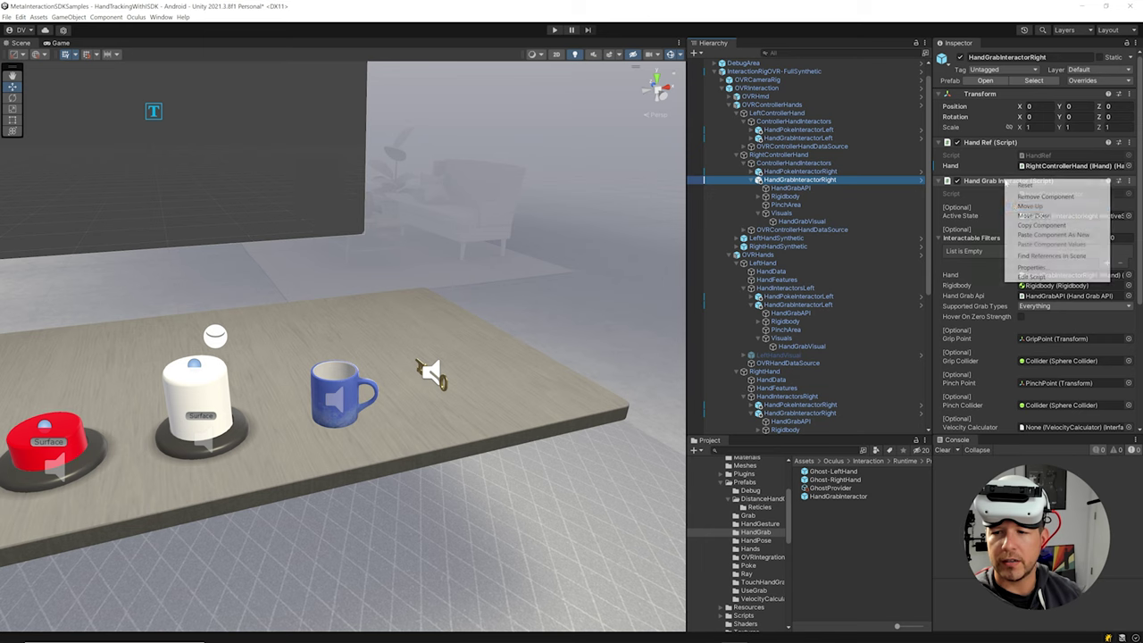
{"action": "left_click", "coordinate": [1029, 235]}
{"action": "scroll", "coordinate": [1002, 327], "scroll_direction": "down", "scroll_amount": 5}
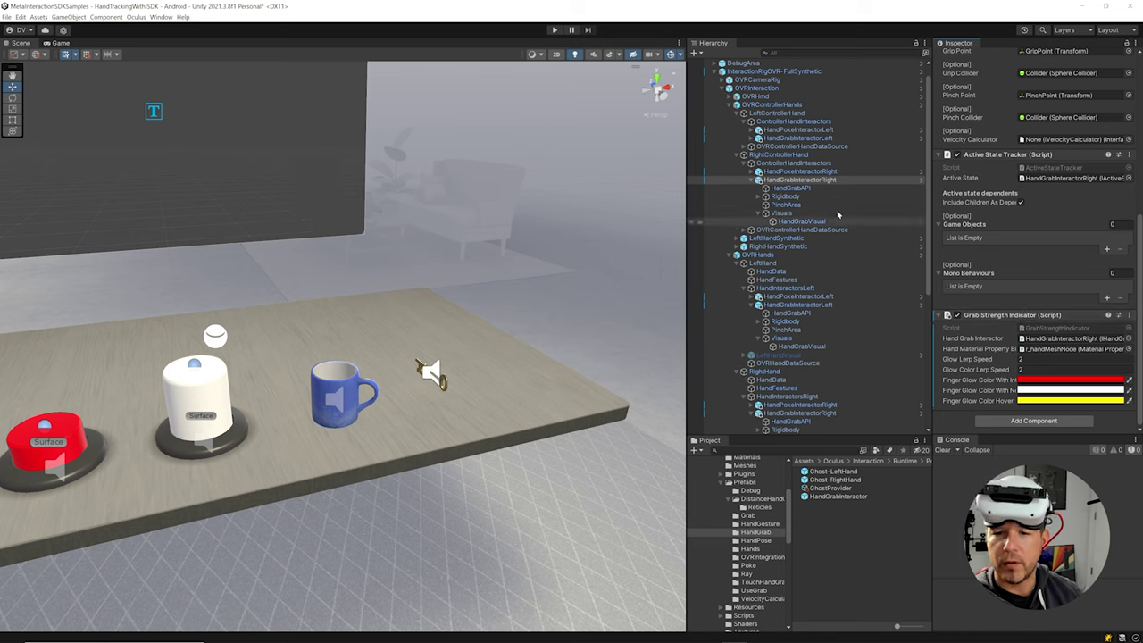
{"action": "left_click", "coordinate": [740, 247]}
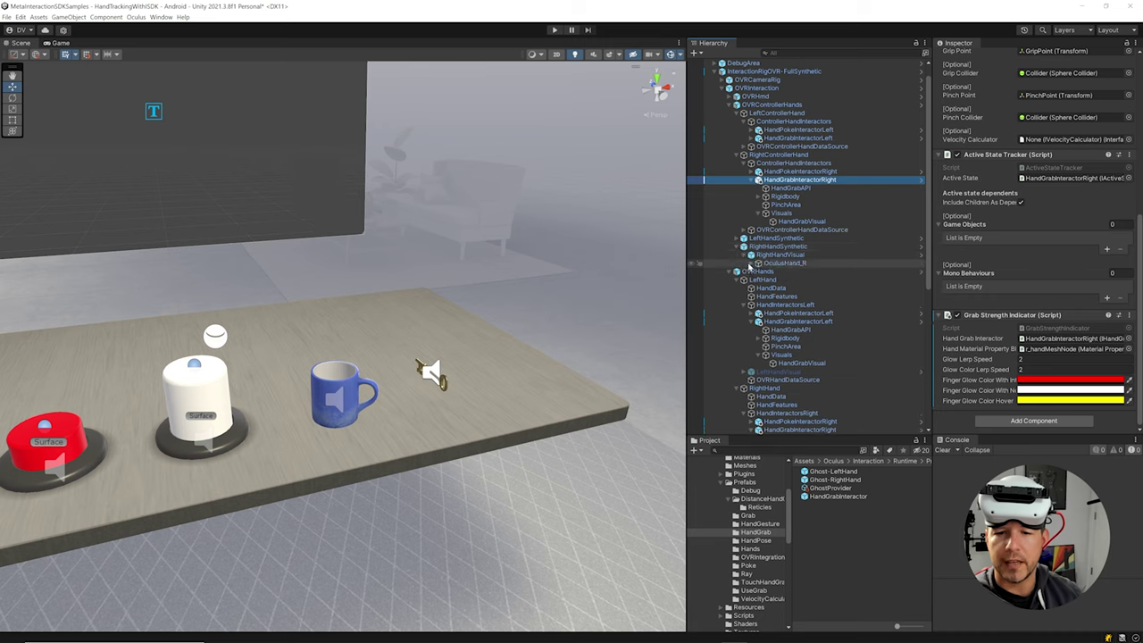
{"action": "left_click", "coordinate": [758, 264]}
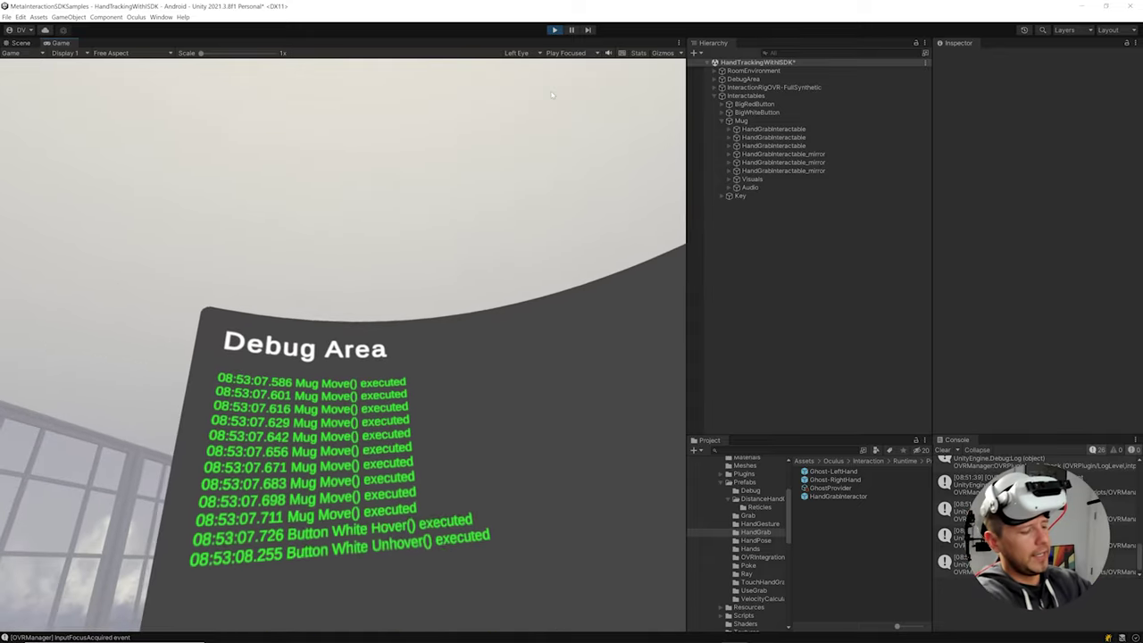
Stop play mode and frame BigWhiteButton from the front in the scene.
{"action": "left_click", "coordinate": [555, 30]}
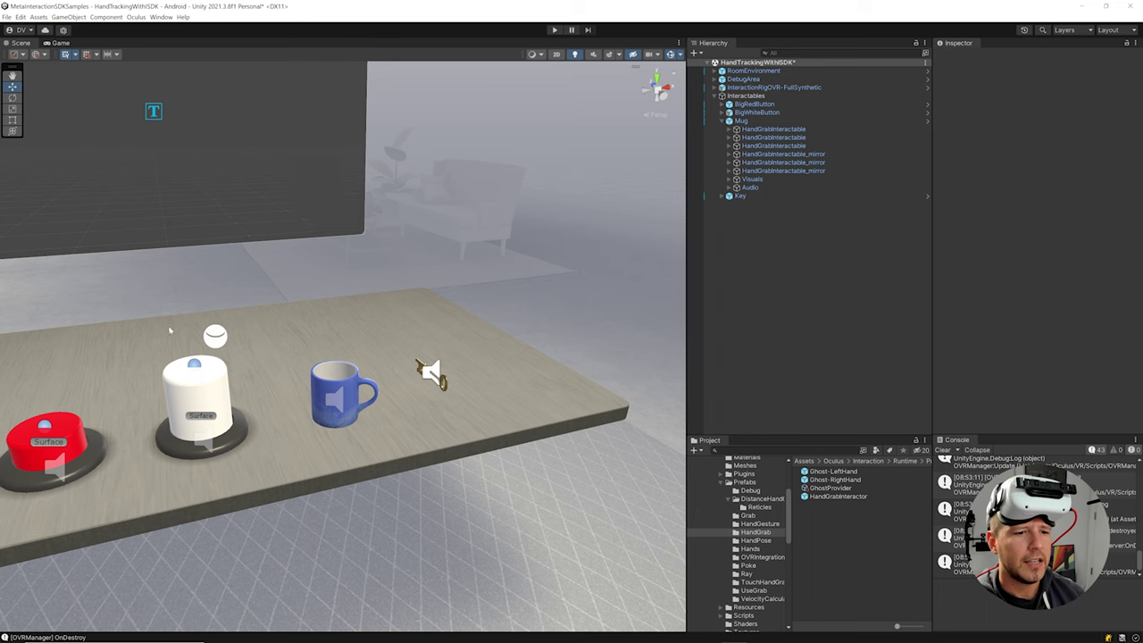
{"action": "left_click", "coordinate": [222, 385]}
{"action": "key", "text": "f"}
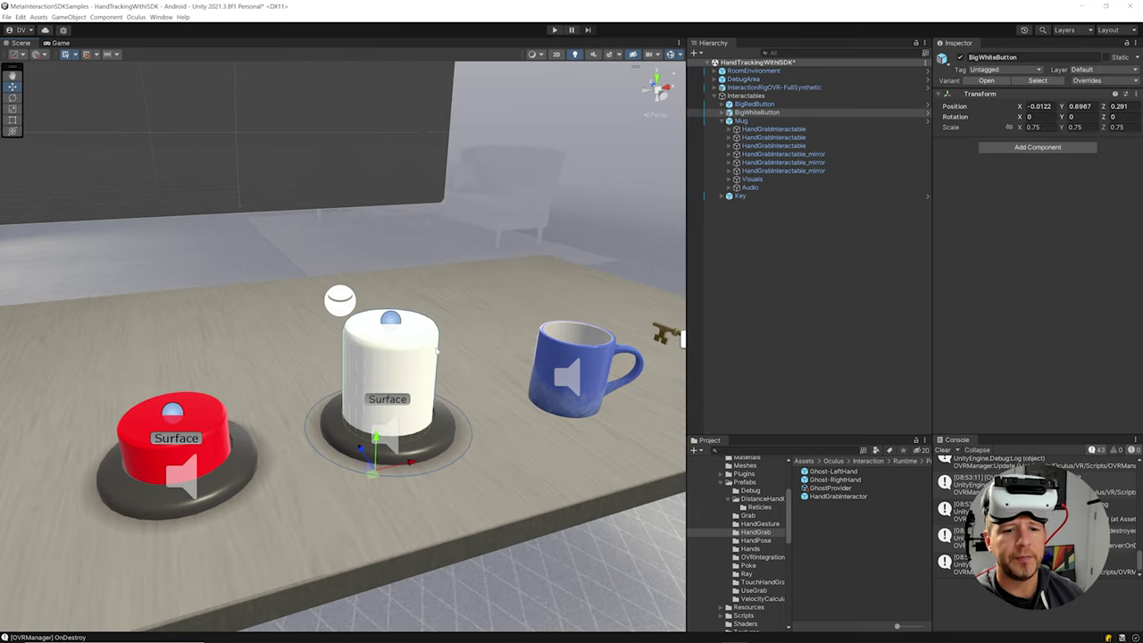
{"action": "left_click_drag", "start_coordinate": [451, 325], "coordinate": [373, 331], "text": "alt"}
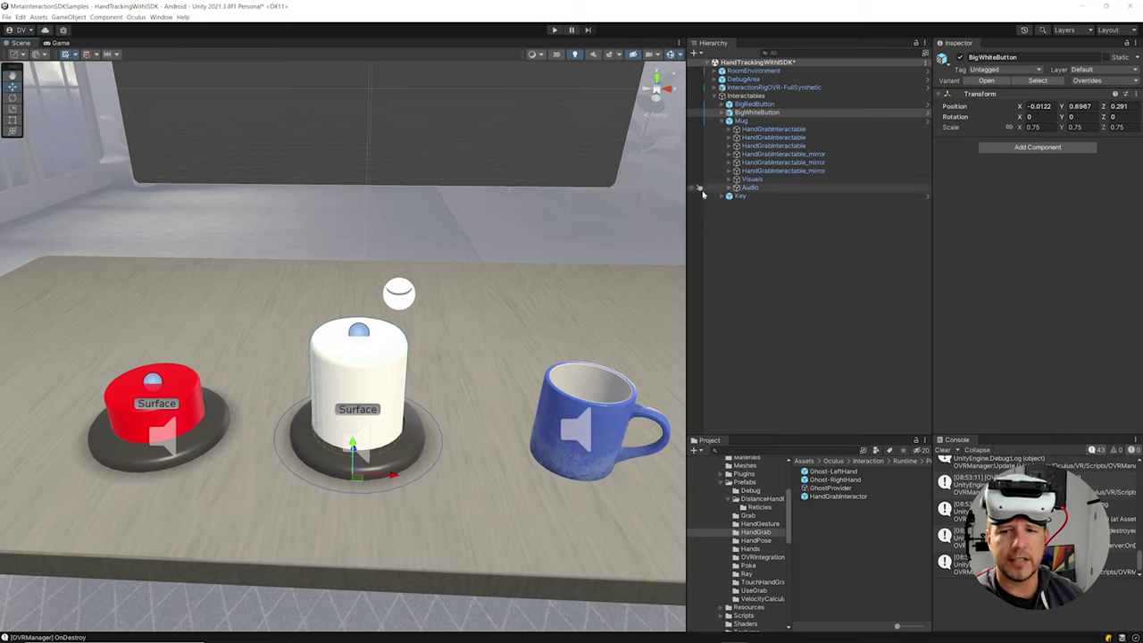
Set the Poke Interactable's Max Distance and Enter Hover Distance to 0.15 on the Button inside BigWhiteButton.
{"action": "left_click", "coordinate": [722, 114]}
{"action": "left_click", "coordinate": [753, 139]}
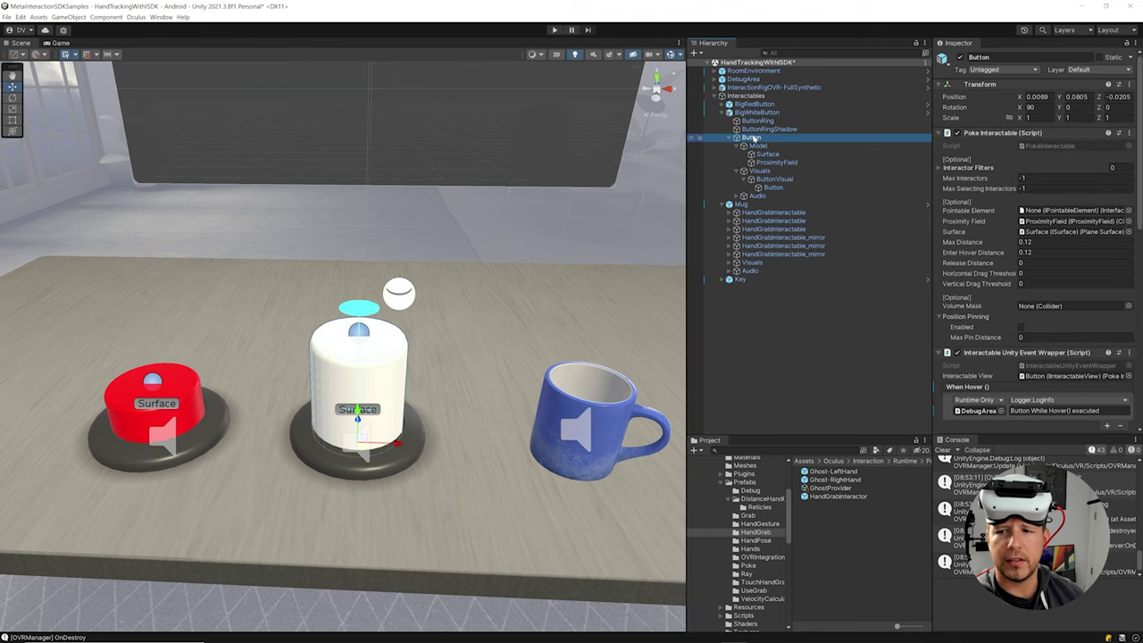
{"action": "key", "text": "f"}
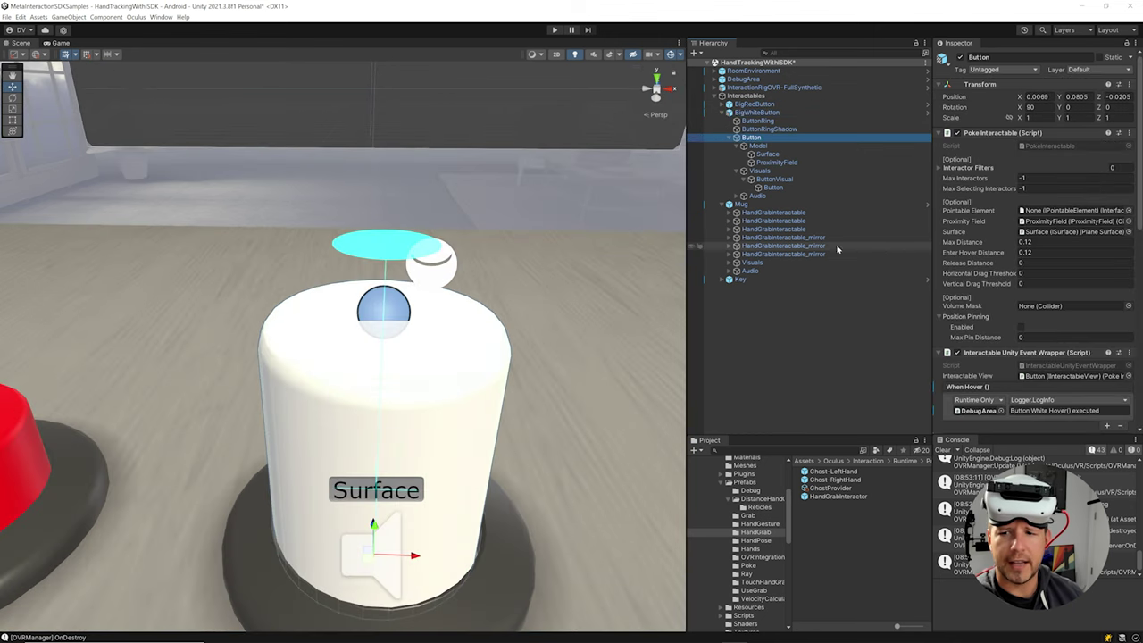
{"action": "scroll", "coordinate": [561, 275], "scroll_direction": "down", "scroll_amount": 2}
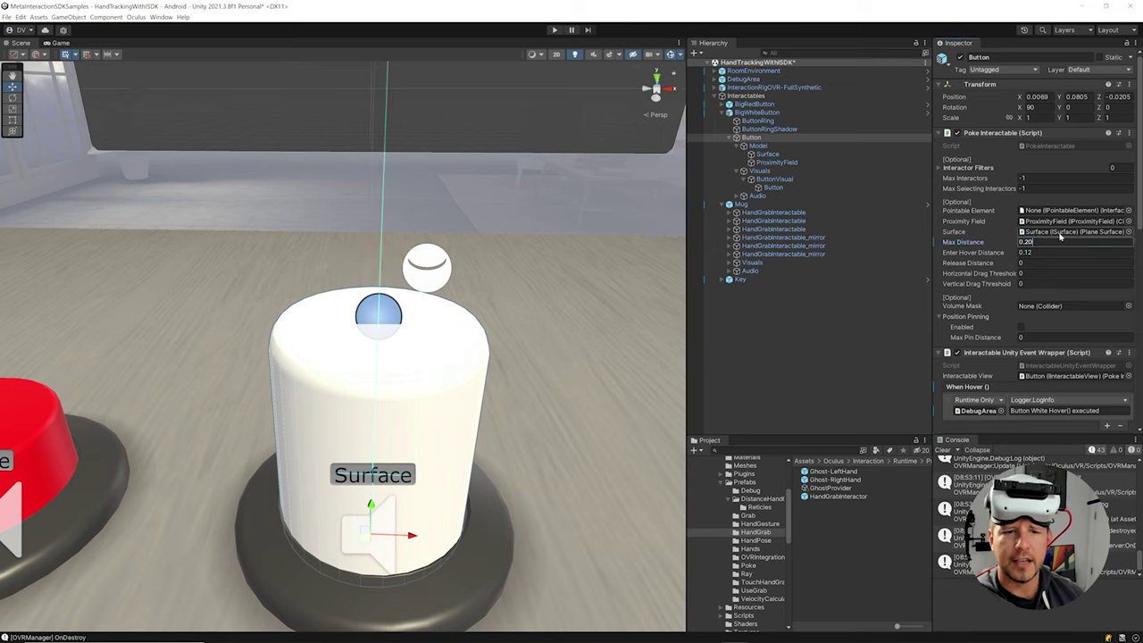
{"action": "type", "text": "0.15"}
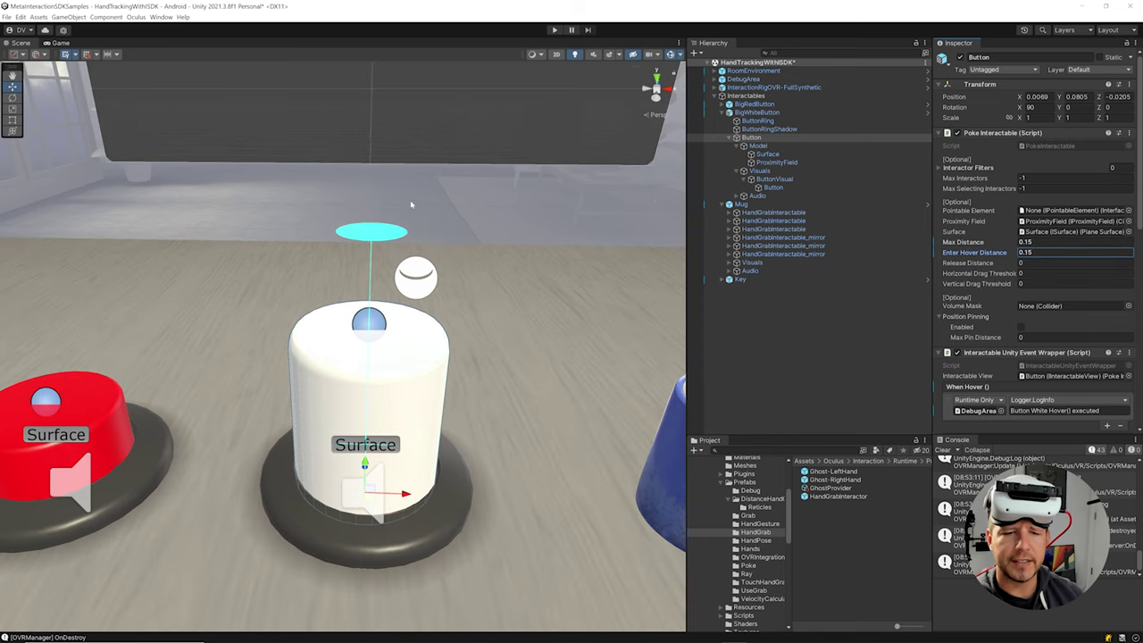
Examine the hover distance marker above the white button from several angles.
{"action": "left_click_drag", "start_coordinate": [420, 210], "coordinate": [331, 224], "text": "alt"}
{"action": "scroll", "coordinate": [422, 198], "scroll_direction": "down", "scroll_amount": 5}
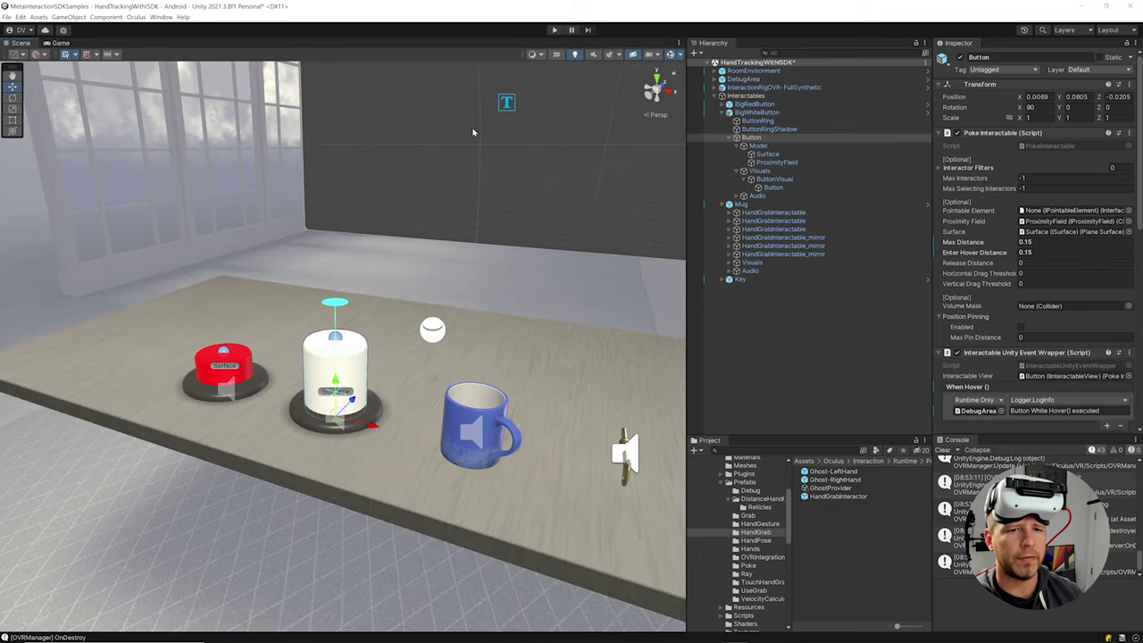
{"action": "scroll", "coordinate": [405, 296], "scroll_direction": "up", "scroll_amount": 8}
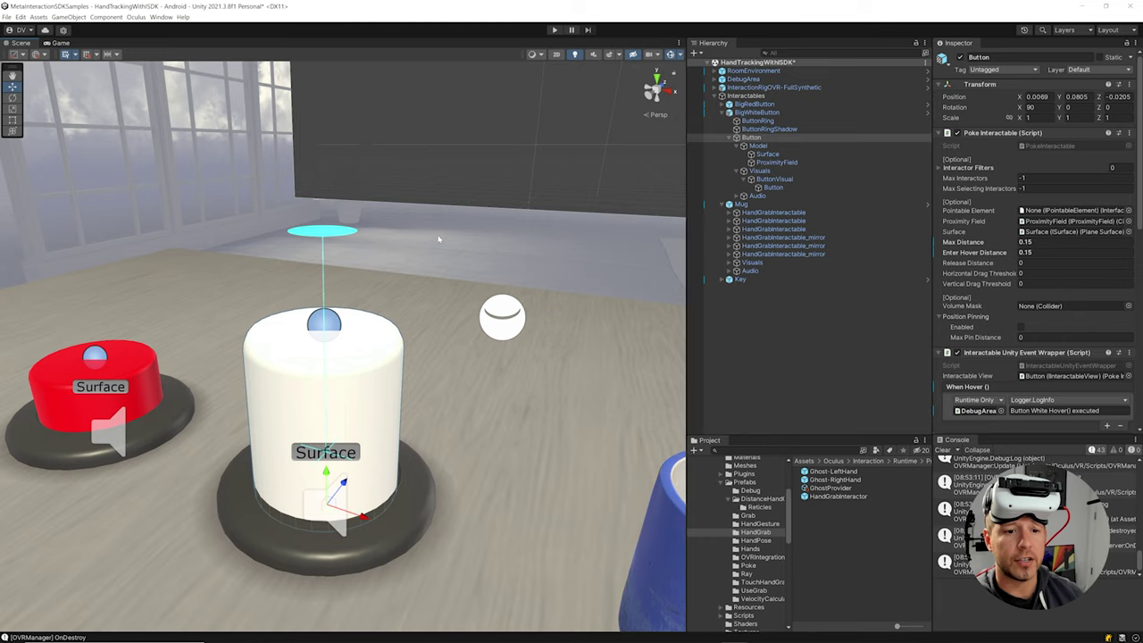
{"action": "left_click_drag", "start_coordinate": [373, 284], "coordinate": [466, 295], "text": "alt"}
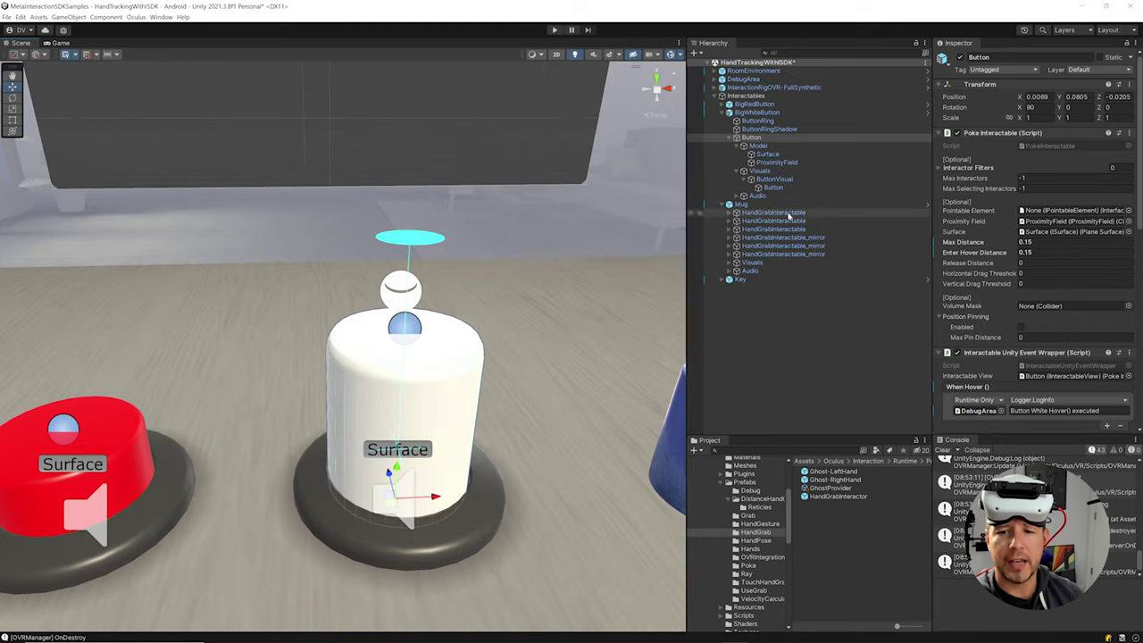
{"action": "scroll", "coordinate": [274, 288], "scroll_direction": "down", "scroll_amount": 5}
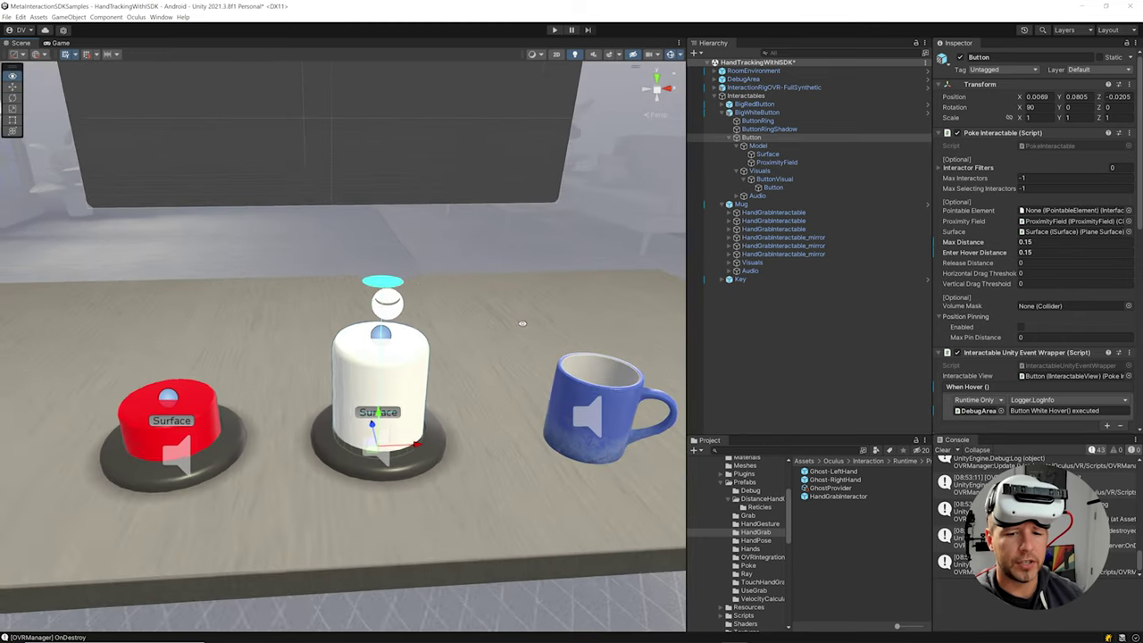
Inspect the Mug and the hand grab poses of its first two HandGrabInteractable objects.
{"action": "scroll", "coordinate": [274, 289], "scroll_direction": "up", "scroll_amount": 3}
{"action": "left_click", "coordinate": [354, 361]}
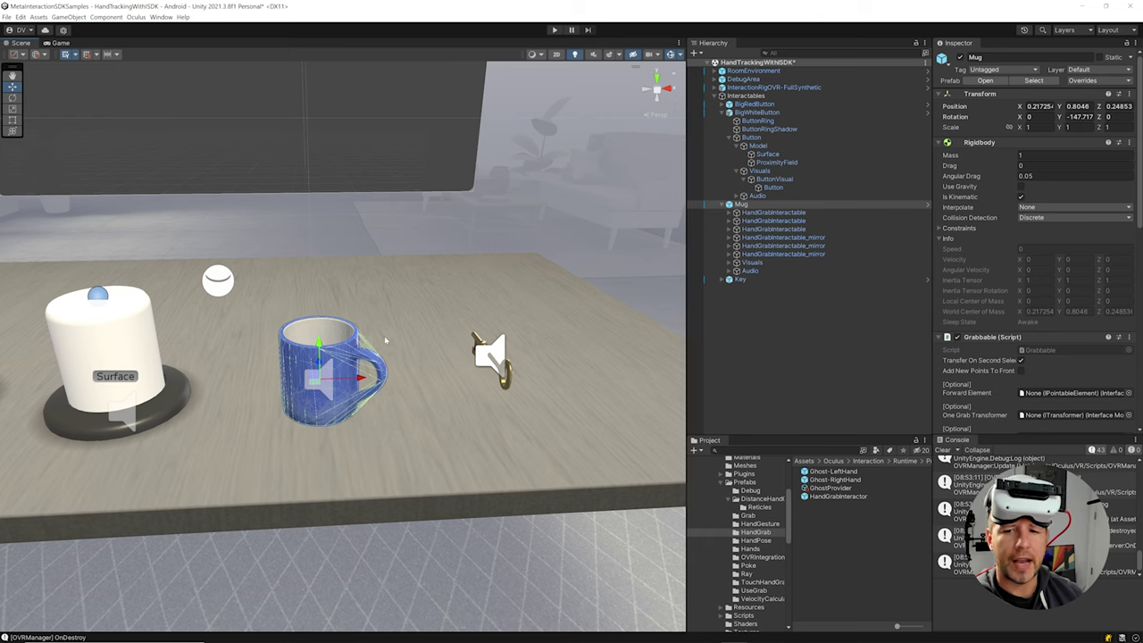
{"action": "left_click", "coordinate": [764, 212]}
{"action": "left_click", "coordinate": [764, 221]}
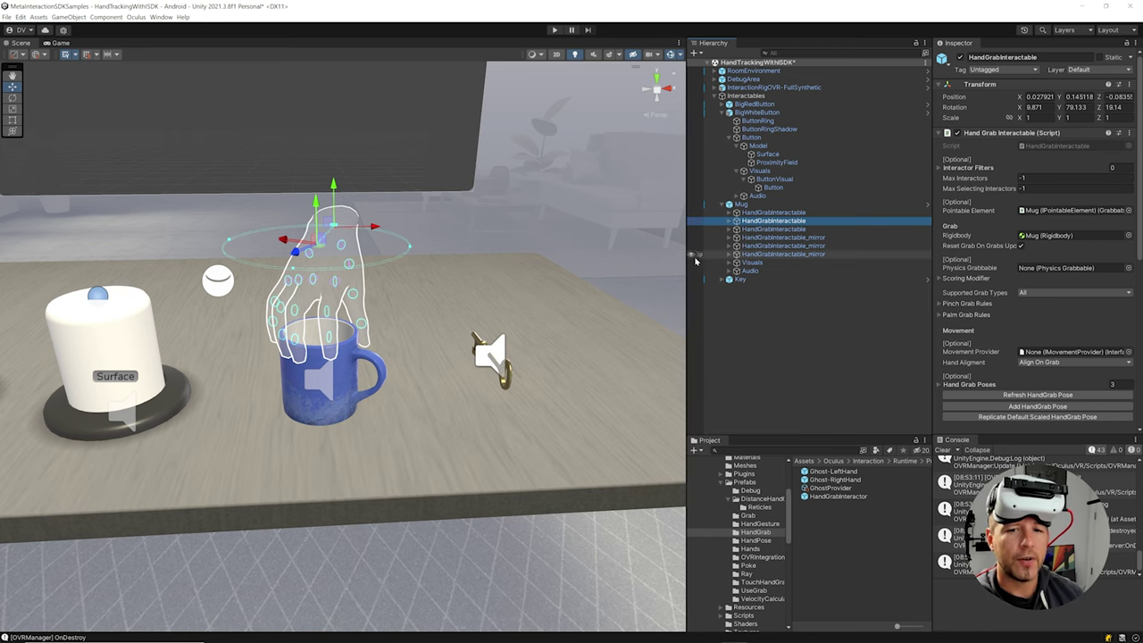
Inspect the DebugArea object's components and expand it to show its Curved Panel.
{"action": "scroll", "coordinate": [343, 339], "scroll_direction": "down", "scroll_amount": 5}
{"action": "scroll", "coordinate": [393, 347], "scroll_direction": "down", "scroll_amount": 5}
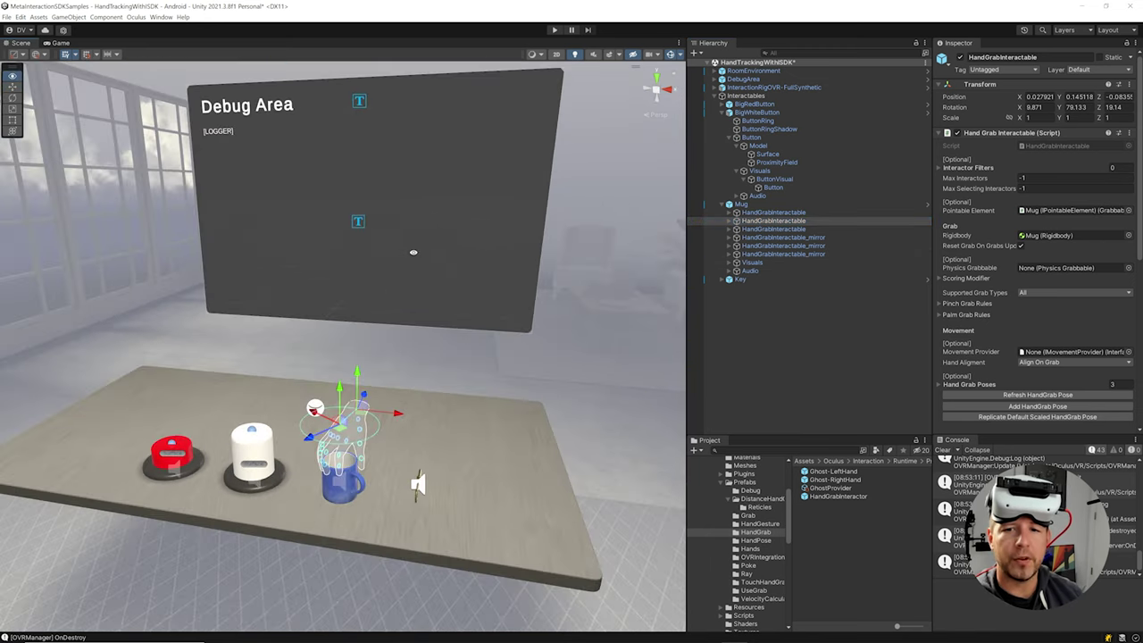
{"action": "left_click", "coordinate": [720, 81]}
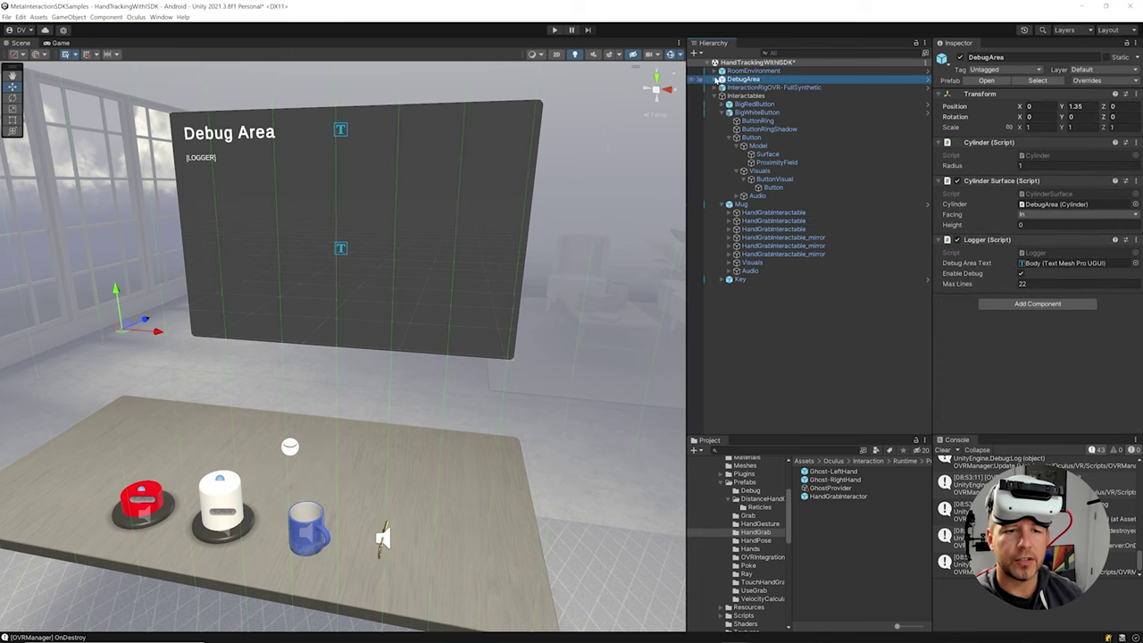
{"action": "left_click", "coordinate": [716, 79]}
{"action": "key", "text": "f"}
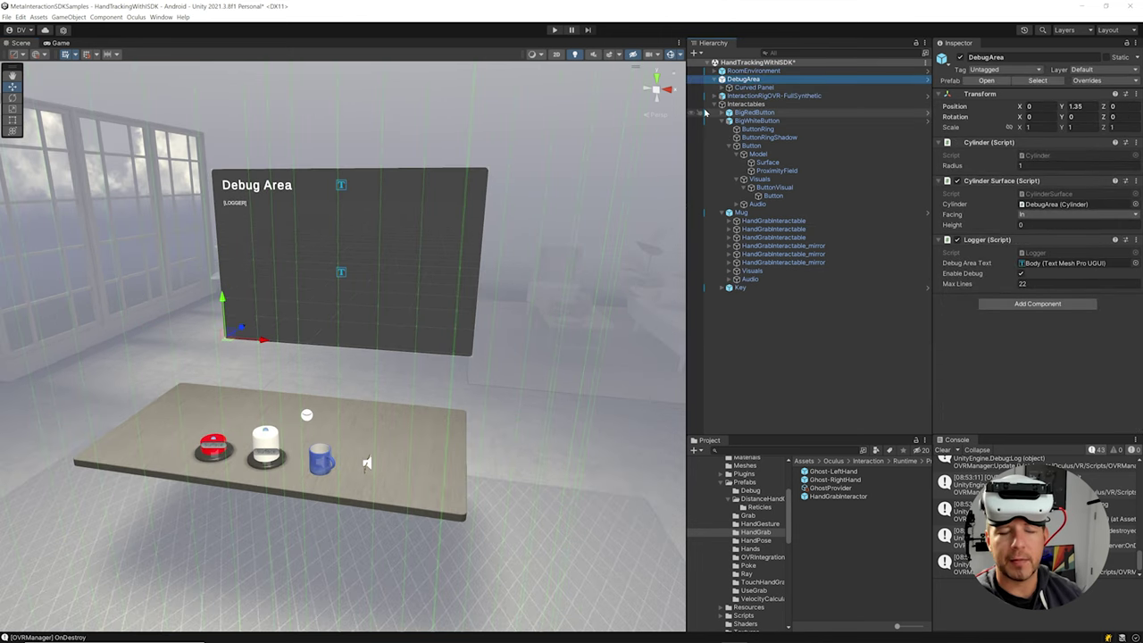
Expand the Mug's first HandGrabInteractable to show its HandGrab Point children.
{"action": "scroll", "coordinate": [438, 243], "scroll_direction": "down", "scroll_amount": 2}
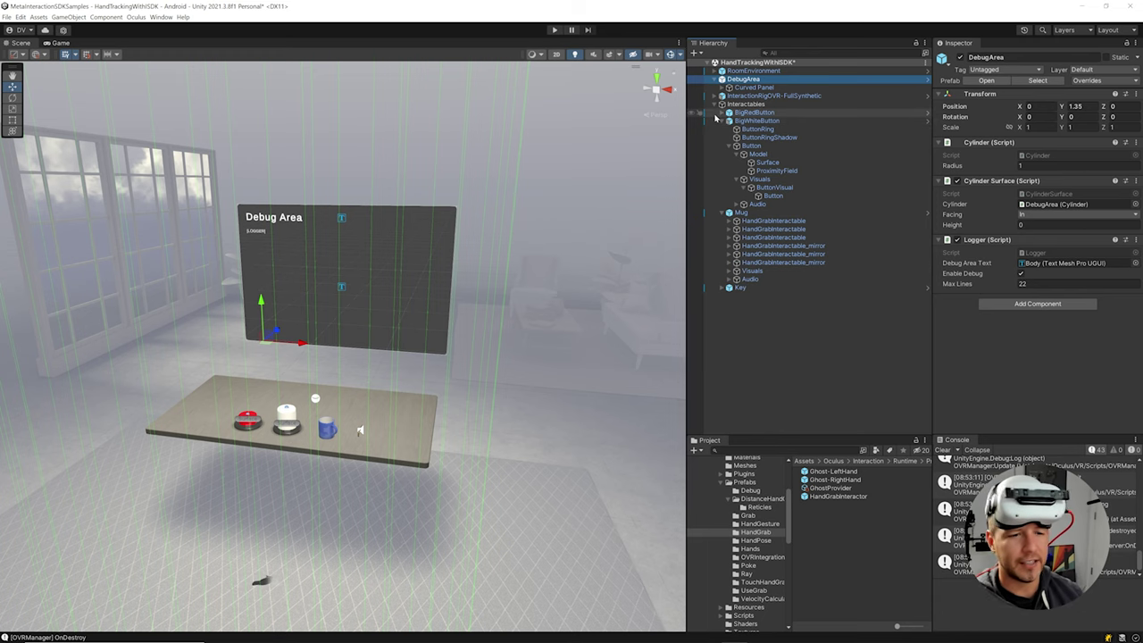
{"action": "right_click_drag", "start_coordinate": [357, 358], "coordinate": [371, 359]}
{"action": "right_click_drag", "start_coordinate": [354, 254], "coordinate": [355, 254]}
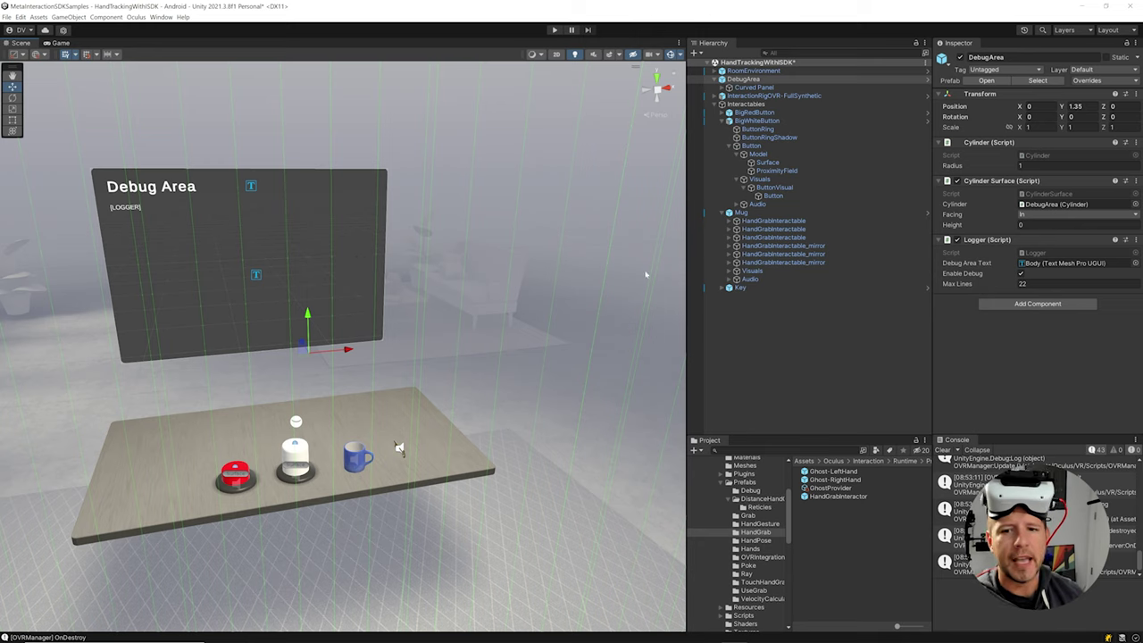
{"action": "left_click", "coordinate": [730, 221]}
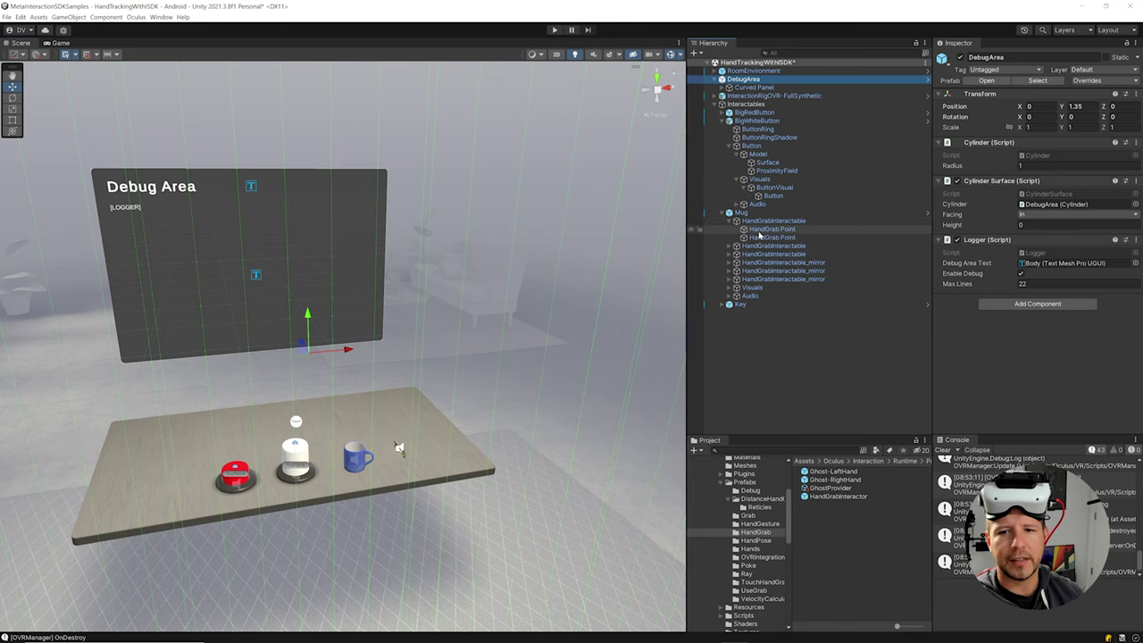